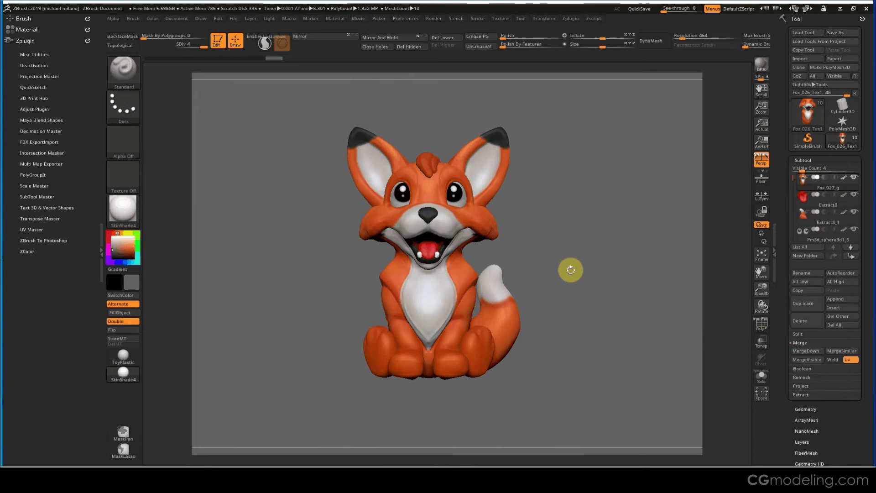
# - Turn on the polyframe, inspect the fox body's mesh at its lowest subdivision level, and restore the highest level
pyautogui.moveTo(567, 274)
pyautogui.mouseDown()
pyautogui.moveTo(567, 261)
pyautogui.moveTo(592, 246)
pyautogui.moveTo(566, 250)
pyautogui.moveTo(596, 246)
pyautogui.moveTo(580, 267)
pyautogui.mouseUp()
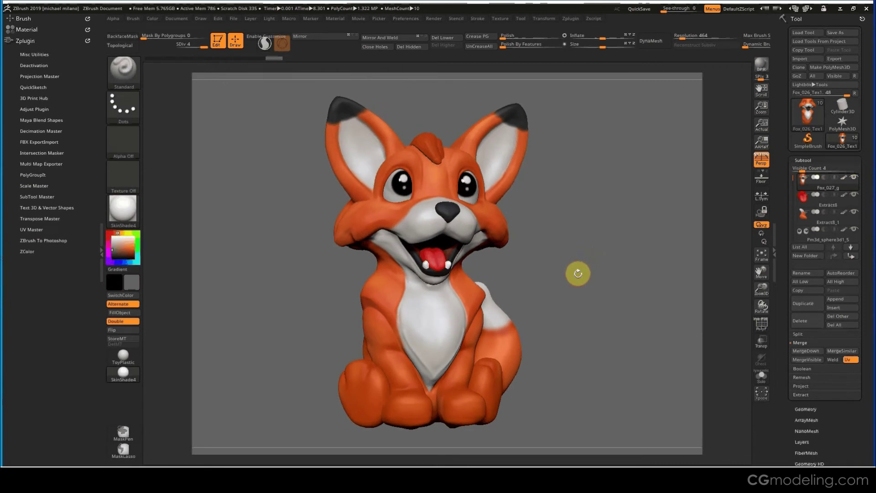
pyautogui.moveTo(580, 278); pyautogui.dragTo(578, 277)
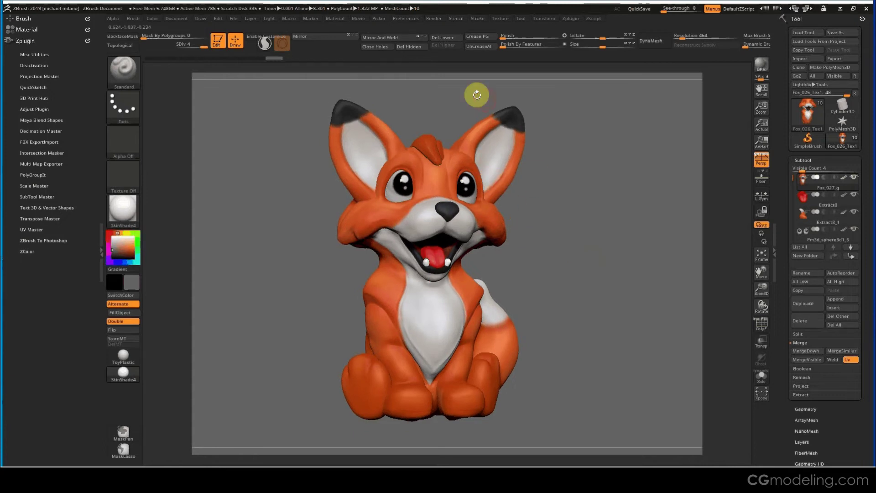
pyautogui.moveTo(550, 259); pyautogui.dragTo(486, 234)
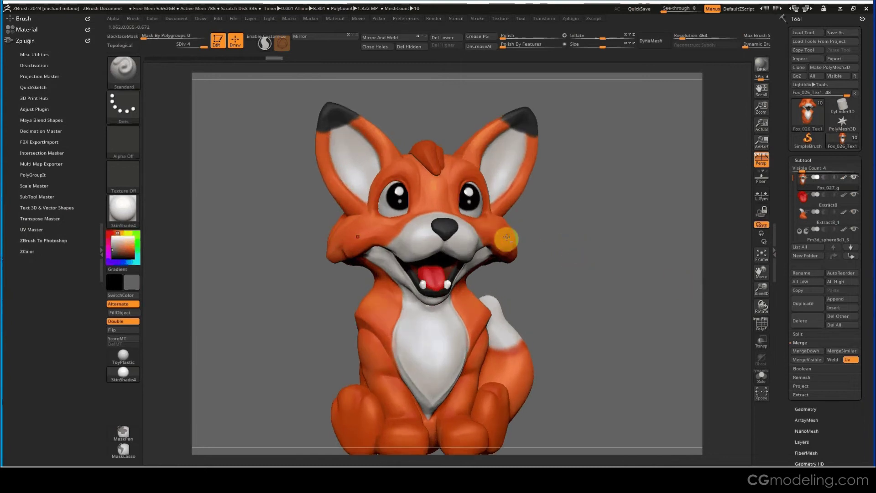
pyautogui.hotkey('shift', 'd')
pyautogui.click(762, 324)
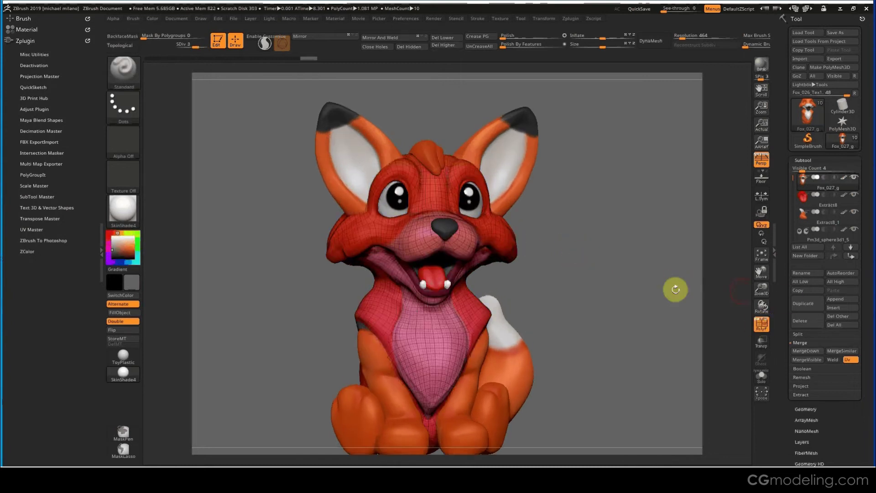
pyautogui.hotkey('shift', 'd')
pyautogui.hotkey('shift', 'd')
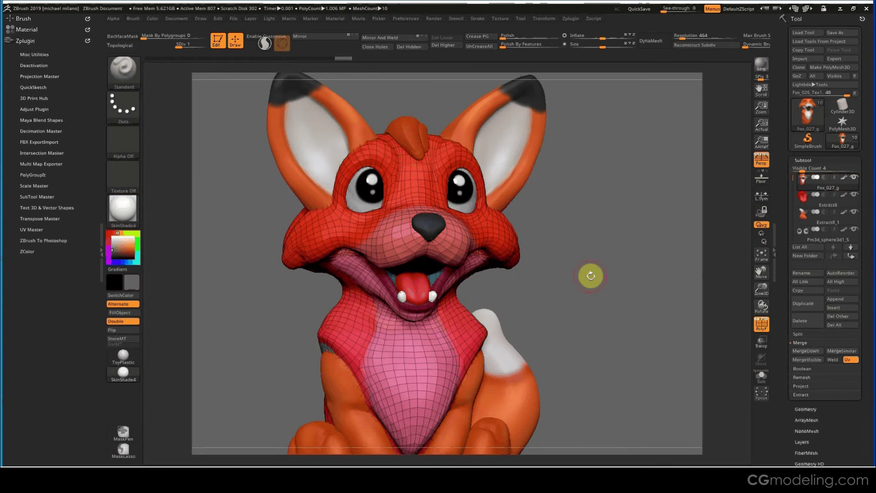
pyautogui.moveTo(591, 276); pyautogui.dragTo(625, 251)
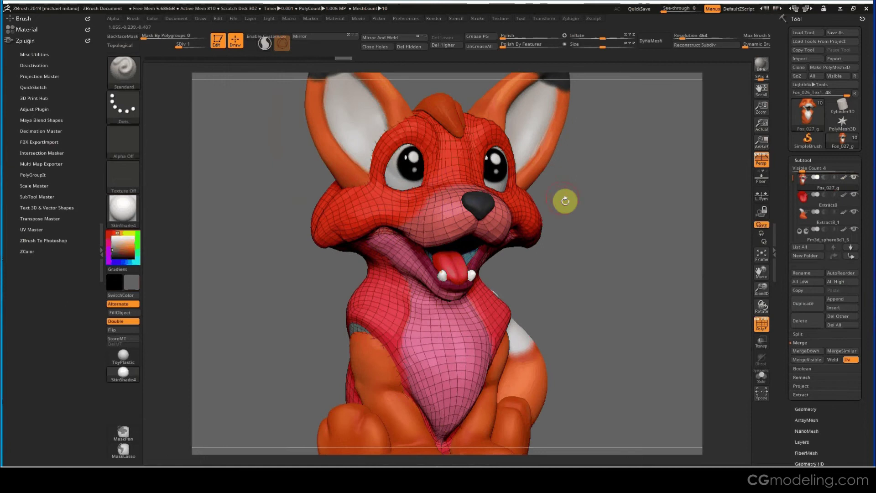
pyautogui.keyDown('alt'); pyautogui.moveTo(565, 198); pyautogui.dragTo(623, 269); pyautogui.keyUp('alt')
pyautogui.press('d')
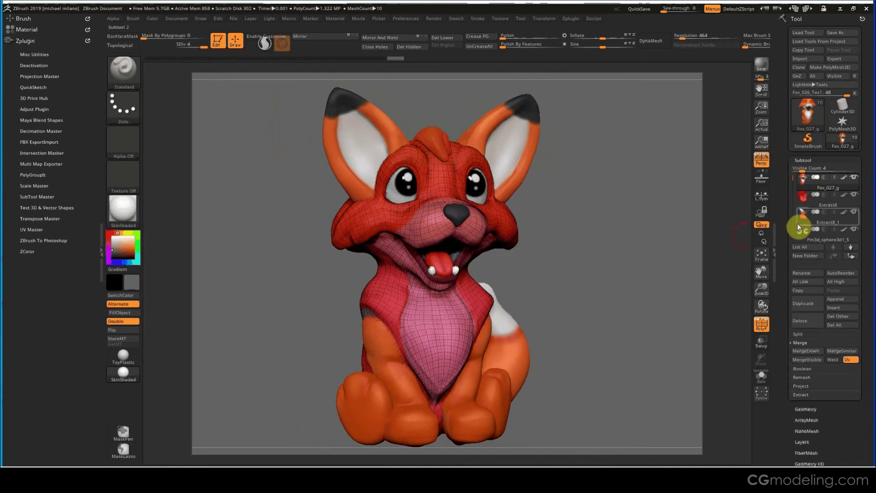
pyautogui.click(804, 303)
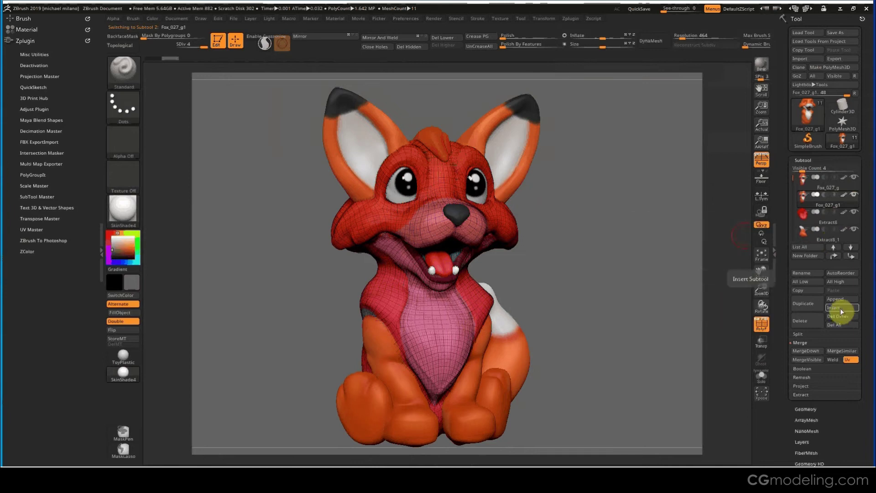
pyautogui.click(811, 319)
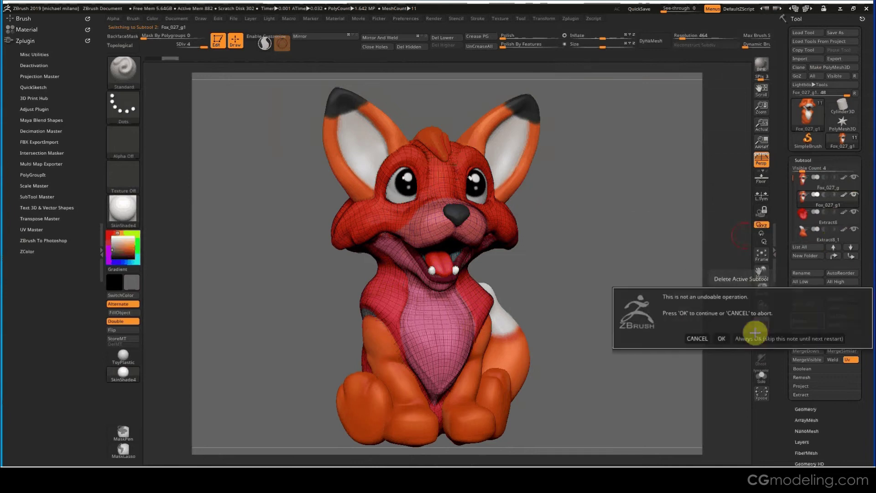
pyautogui.click(723, 341)
# - Clone the fox body subtool as a separate tool and make that single-subtool copy active in front view
pyautogui.click(815, 207)
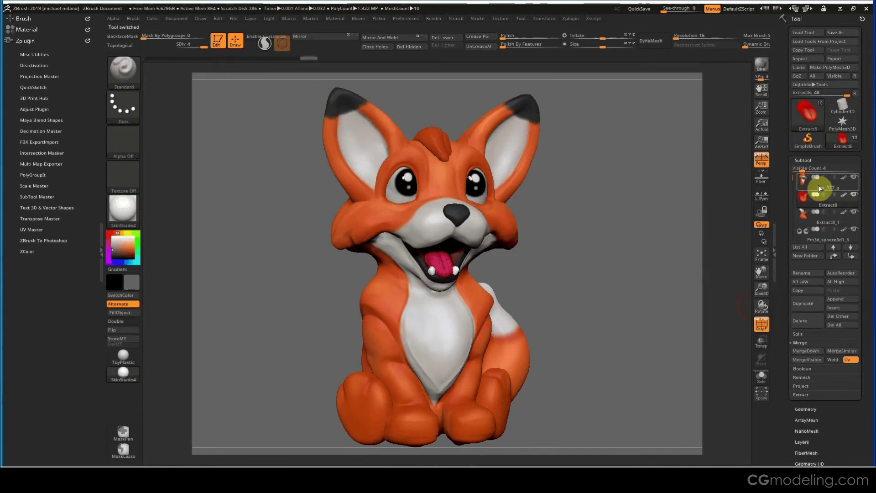
pyautogui.click(760, 254)
pyautogui.click(824, 218)
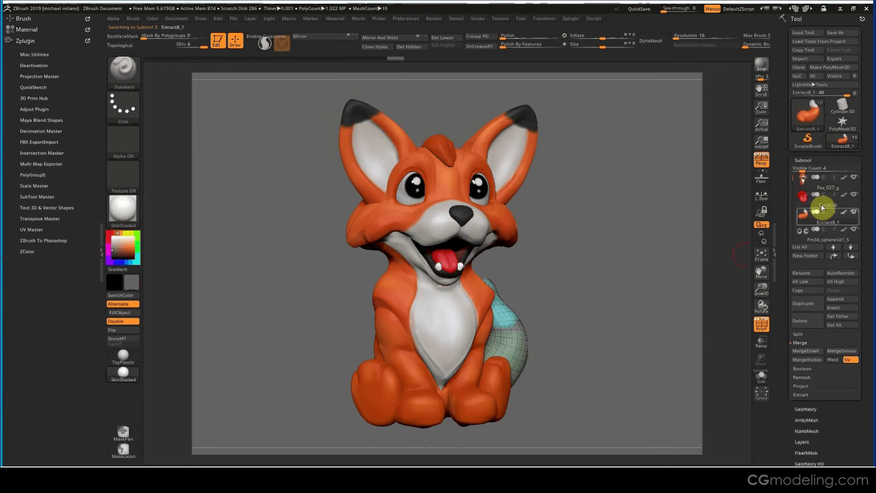
pyautogui.click(823, 187)
pyautogui.moveTo(677, 212)
pyautogui.mouseDown()
pyautogui.moveTo(635, 246)
pyautogui.moveTo(645, 260)
pyautogui.moveTo(684, 225)
pyautogui.mouseUp()
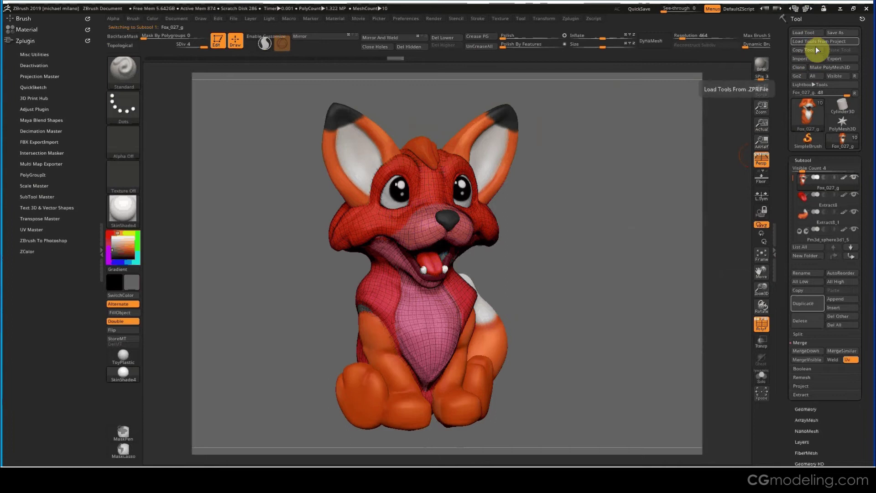
pyautogui.click(799, 67)
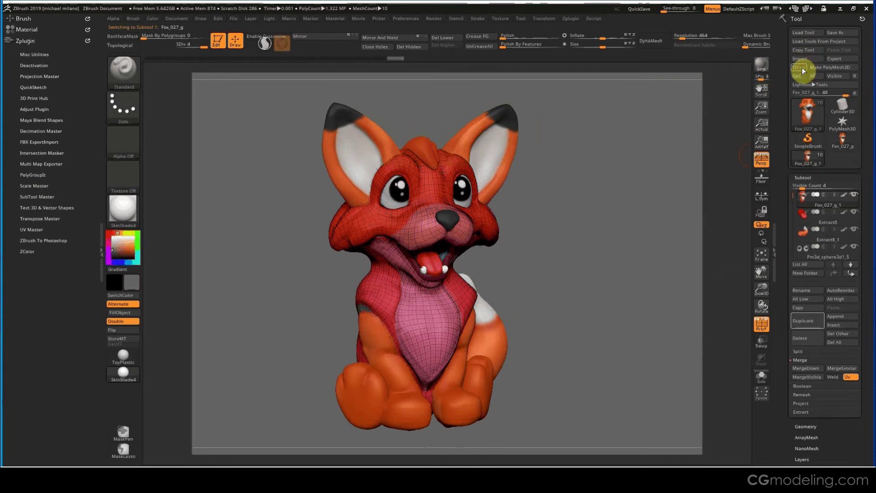
pyautogui.click(834, 141)
pyautogui.keyDown('shift'); pyautogui.moveTo(675, 241); pyautogui.dragTo(476, 133); pyautogui.keyUp('shift')
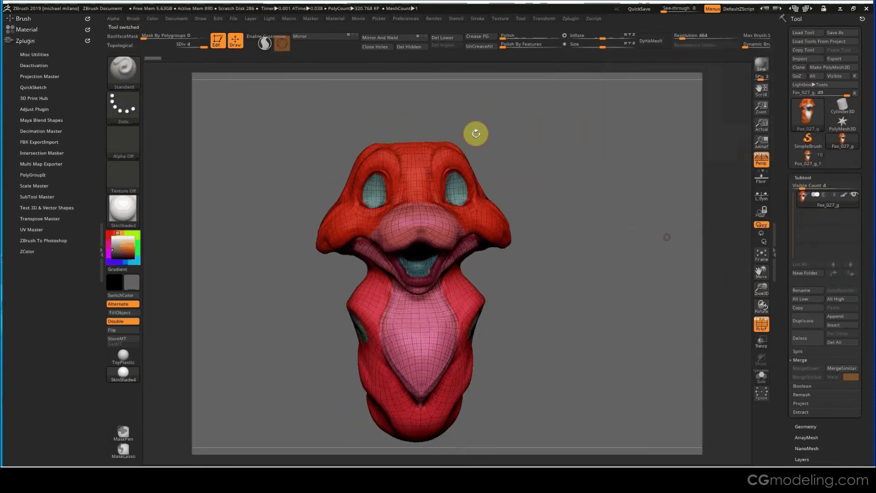
# - Lower the cloned body to subdivision level 1 and delete its higher subdivision levels
pyautogui.hotkey('shift', 'd')
pyautogui.hotkey('shift', 'd')
pyautogui.hotkey('shift', 'd')
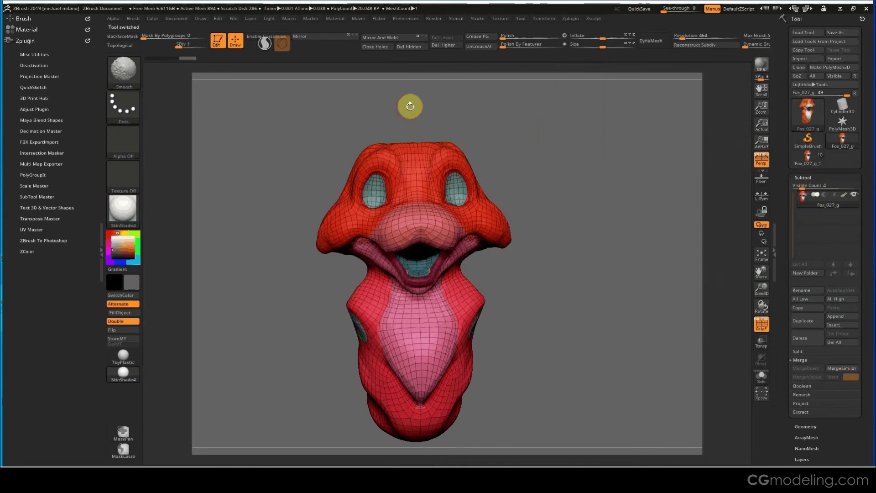
pyautogui.click(445, 46)
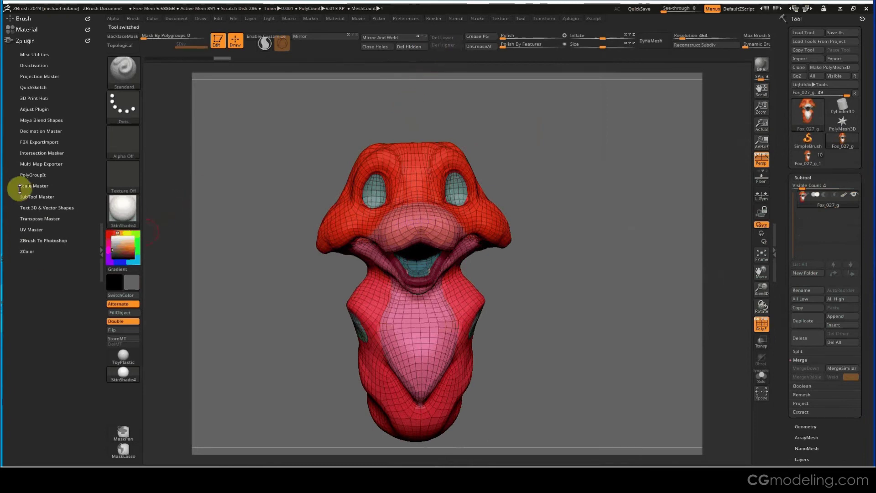
# - Unwrap the cloned body in UV Master with Symmetry and Polygroups enabled, and flatten its UVs
pyautogui.click(28, 229)
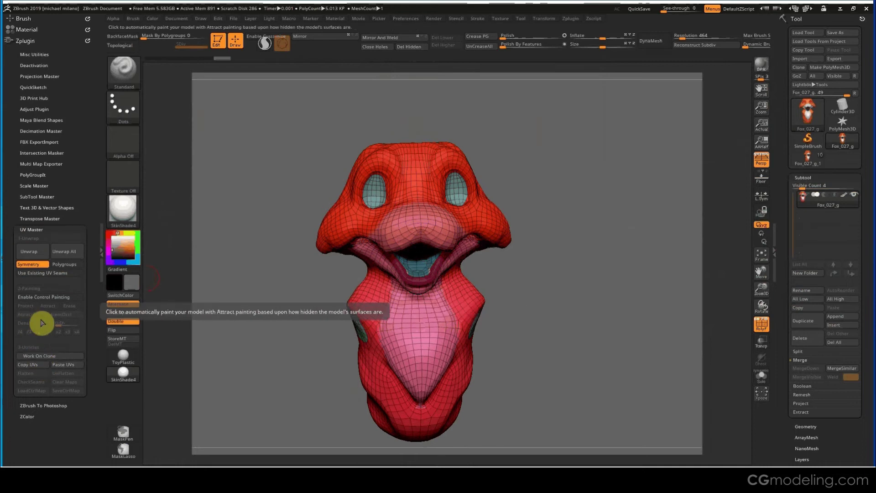
pyautogui.click(59, 264)
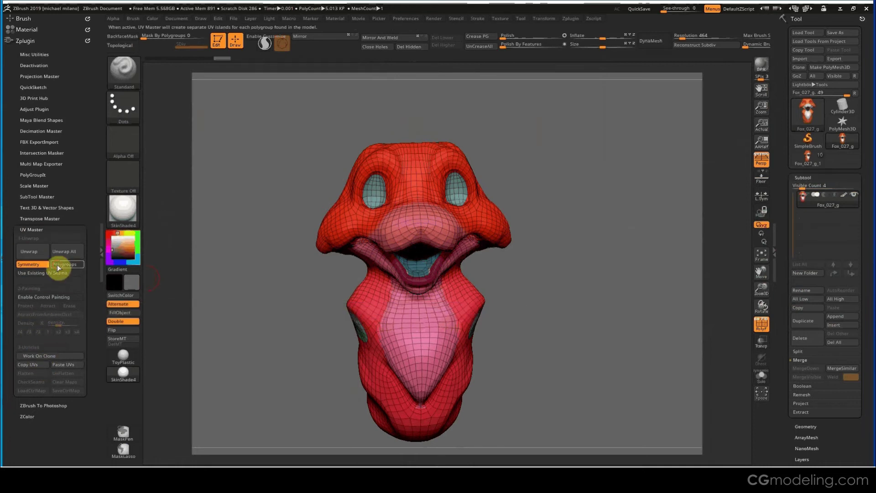
pyautogui.click(37, 371)
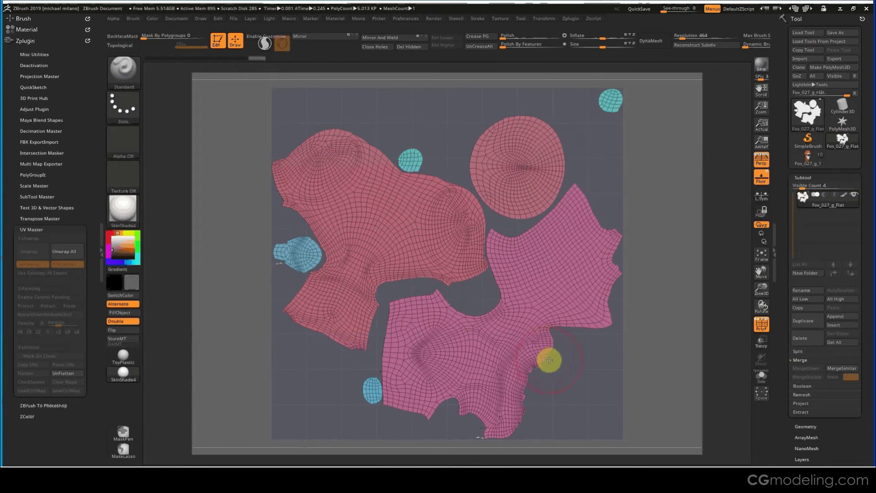
# - Switch back to the full fox tool and examine its tongue, tail and hind leg subtools, revisiting the flattened body in between
pyautogui.click(807, 156)
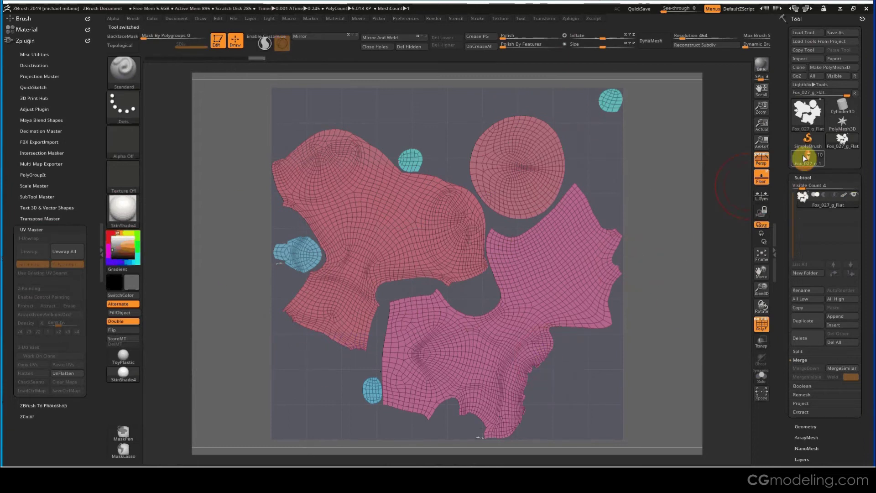
pyautogui.keyDown('alt'); pyautogui.moveTo(659, 162); pyautogui.dragTo(639, 153); pyautogui.keyUp('alt')
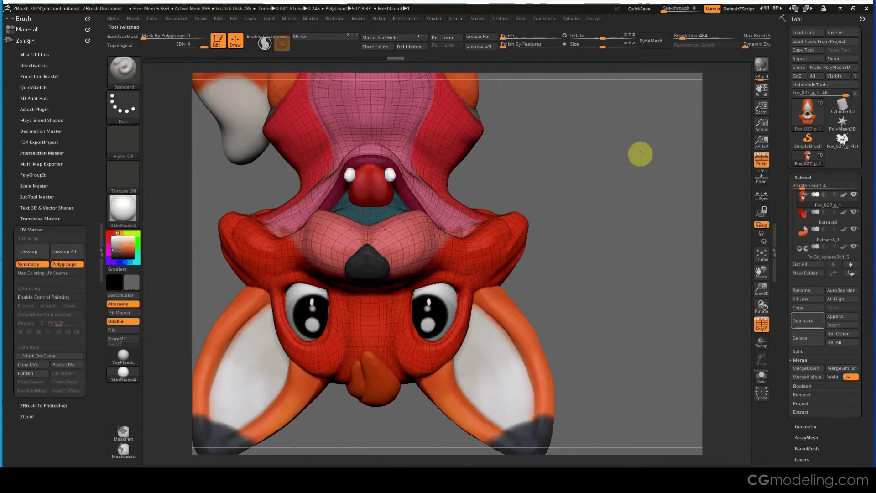
pyautogui.moveTo(654, 296); pyautogui.dragTo(763, 240)
pyautogui.click(818, 235)
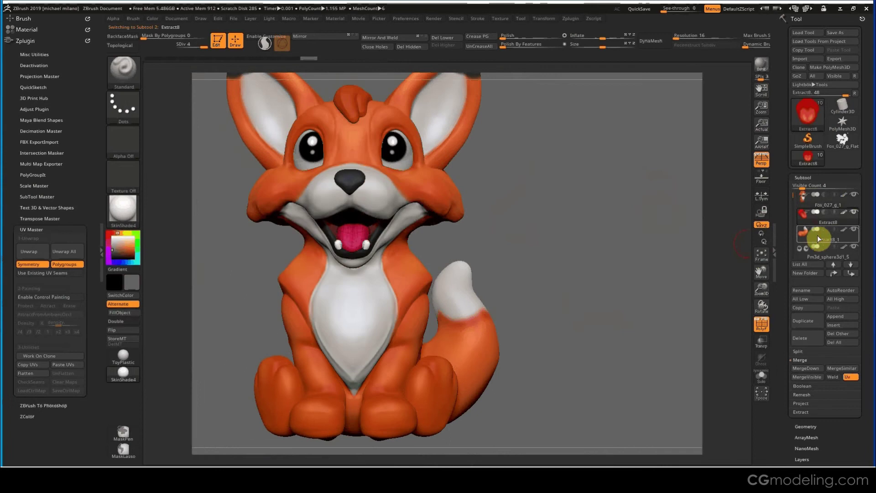
pyautogui.moveTo(602, 289); pyautogui.dragTo(616, 307)
pyautogui.click(801, 239)
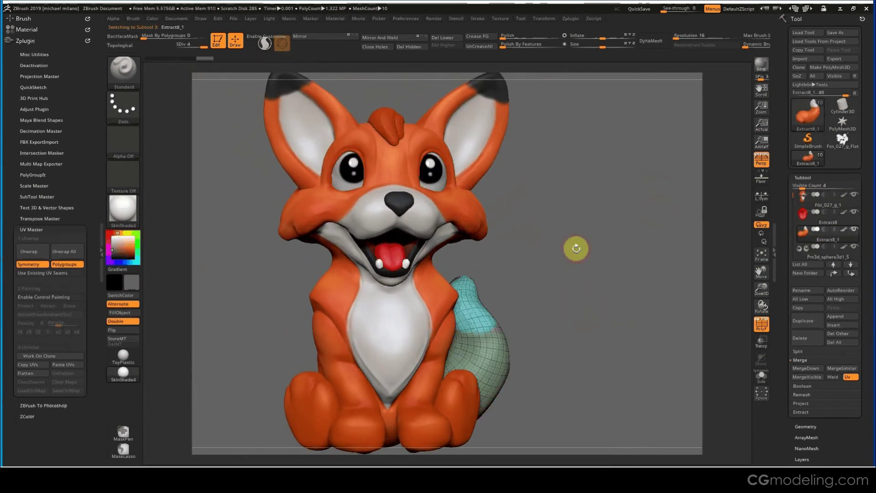
pyautogui.moveTo(575, 248); pyautogui.dragTo(559, 233)
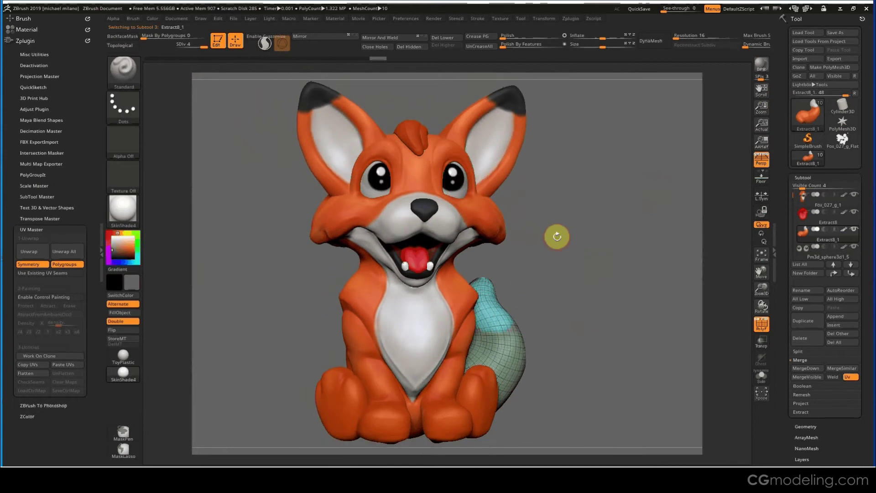
pyautogui.click(839, 147)
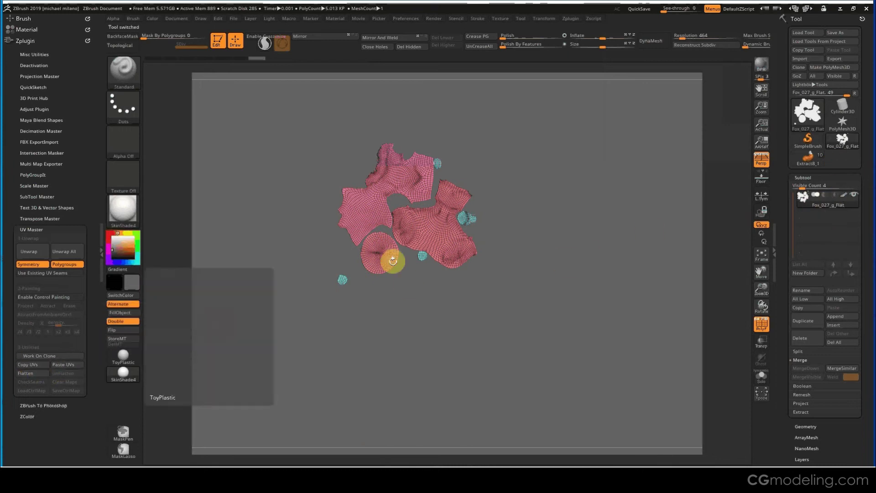
pyautogui.click(808, 158)
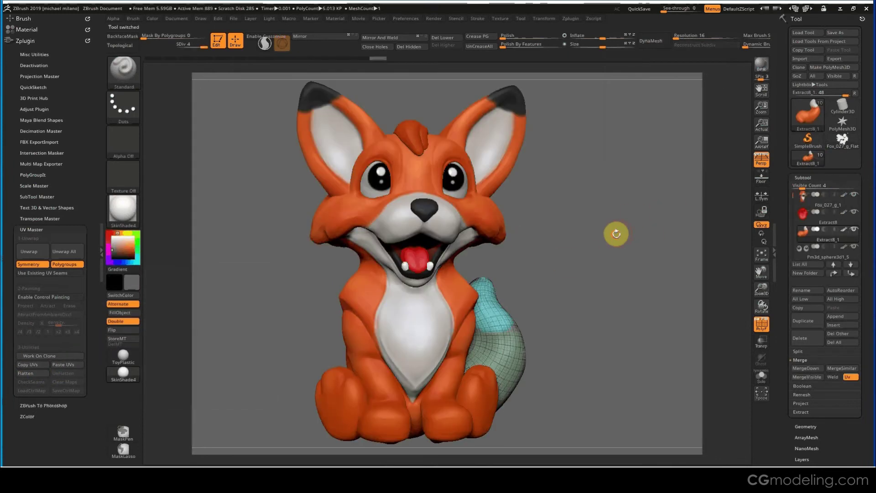
pyautogui.moveTo(614, 231); pyautogui.dragTo(585, 248)
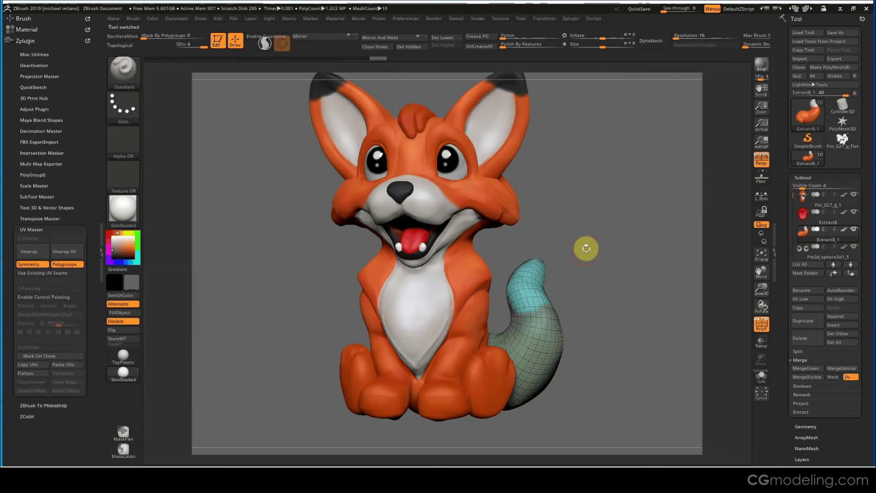
pyautogui.moveTo(567, 293); pyautogui.dragTo(441, 349)
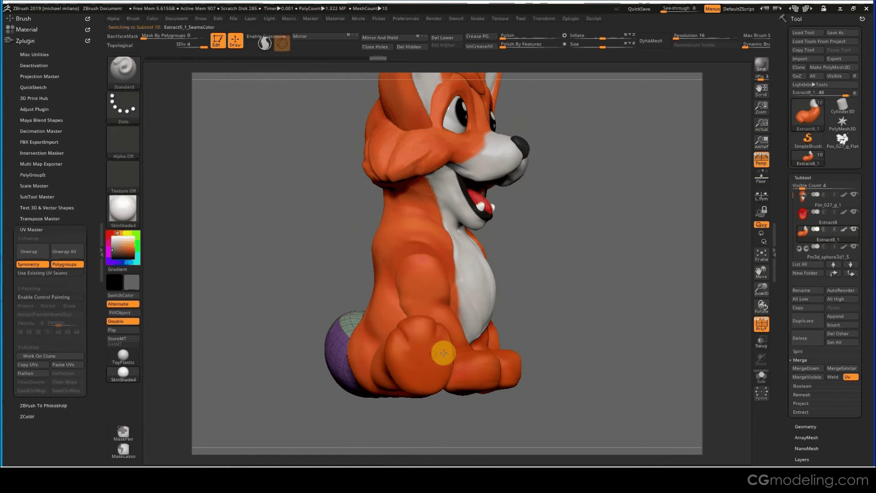
pyautogui.moveTo(542, 303); pyautogui.dragTo(429, 171)
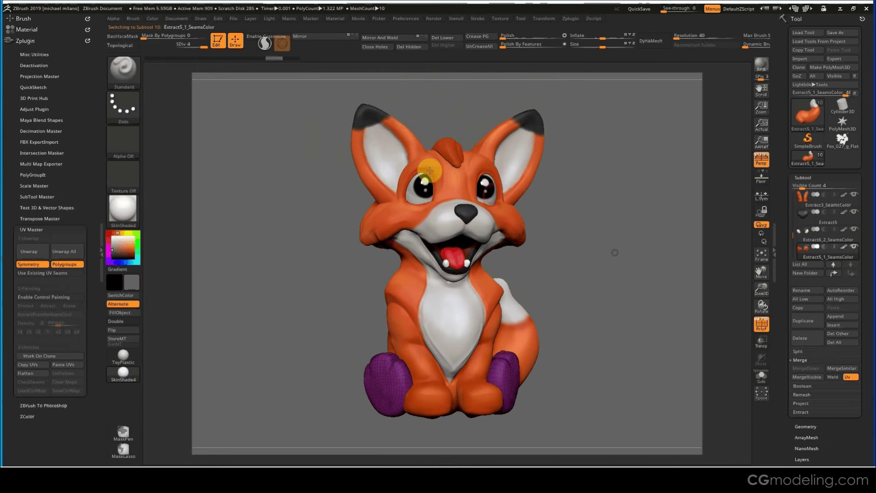
# - Clone the fox's ears subtool as a separate tool and make that copy active
pyautogui.keyDown('alt'); pyautogui.click(389, 153); pyautogui.keyUp('alt')
pyautogui.moveTo(592, 231); pyautogui.dragTo(717, 235)
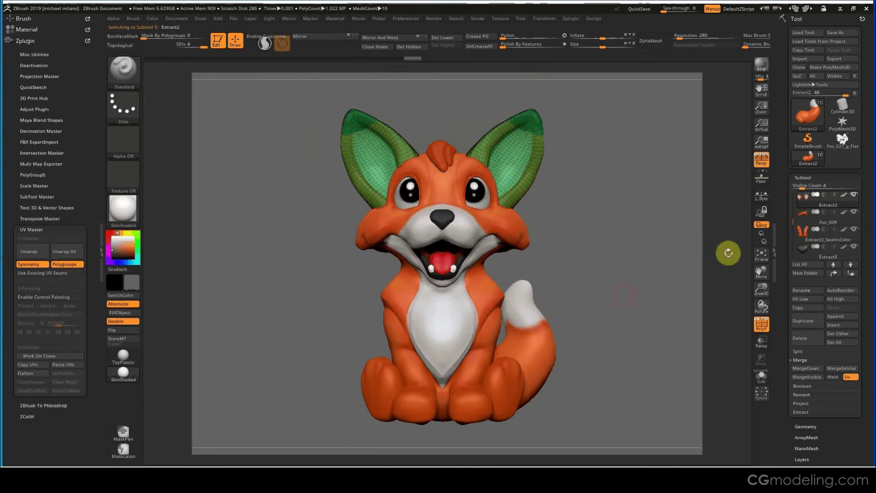
pyautogui.click(855, 94)
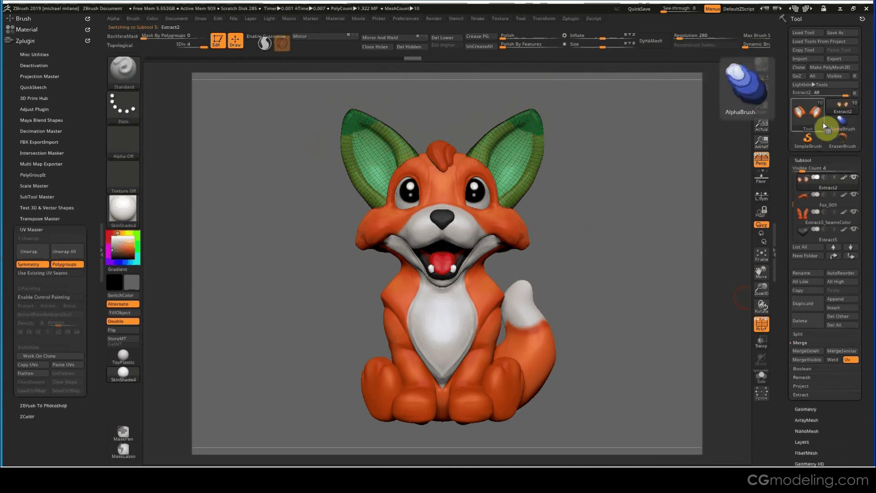
pyautogui.click(800, 68)
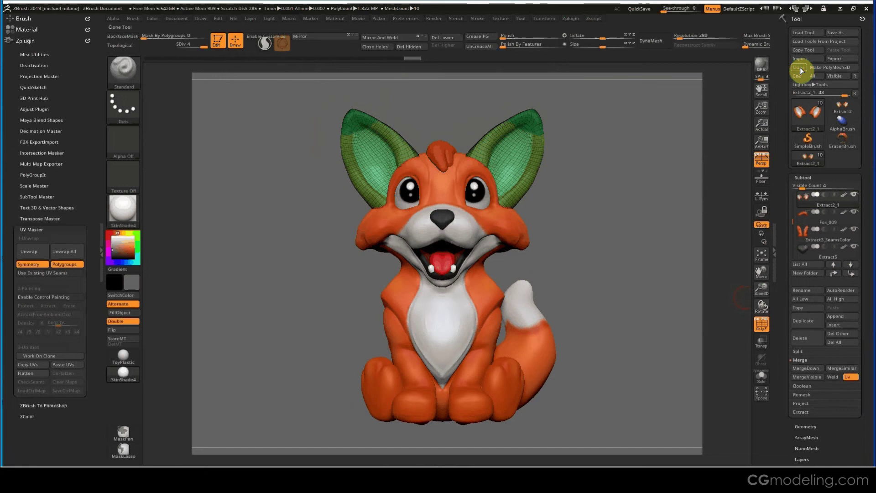
pyautogui.click(837, 113)
# - Freeze the subdivision levels of the cloned ears and convert them to a DynaMesh at resolution 280
pyautogui.moveTo(622, 261)
pyautogui.keyDown('alt'); pyautogui.mouseDown()
pyautogui.moveTo(613, 314)
pyautogui.moveTo(608, 308)
pyautogui.moveTo(620, 307)
pyautogui.moveTo(614, 358)
pyautogui.moveTo(649, 356)
pyautogui.moveTo(489, 261)
pyautogui.mouseUp(); pyautogui.keyUp('alt')
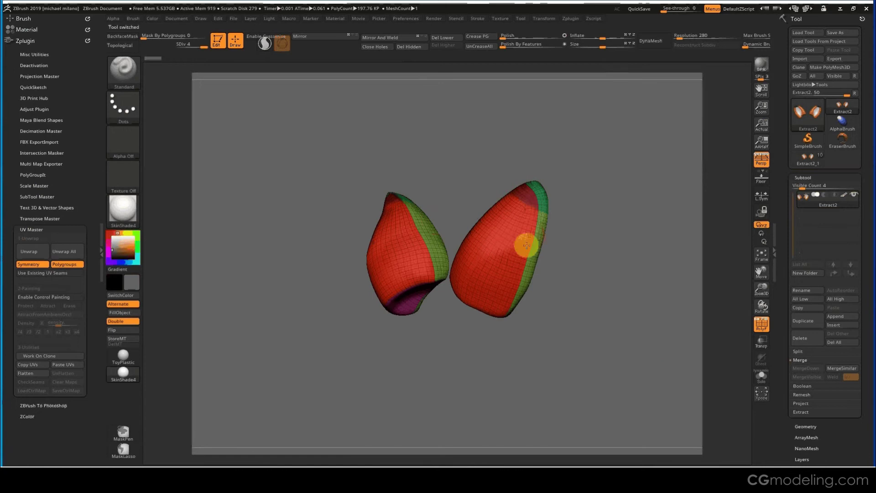
pyautogui.moveTo(442, 193); pyautogui.dragTo(589, 314)
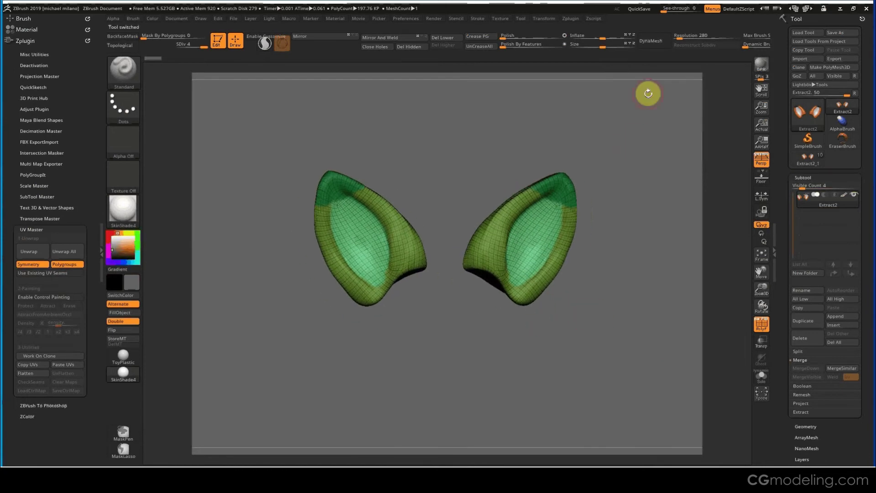
pyautogui.click(649, 44)
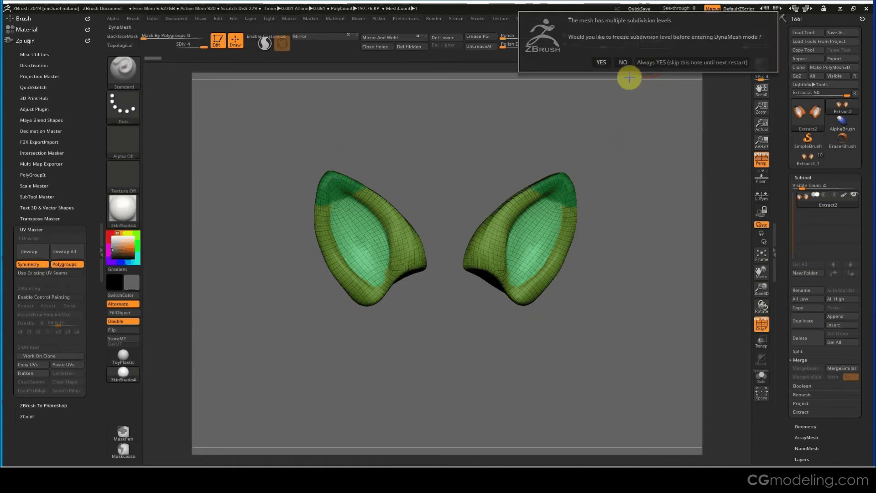
pyautogui.click(602, 62)
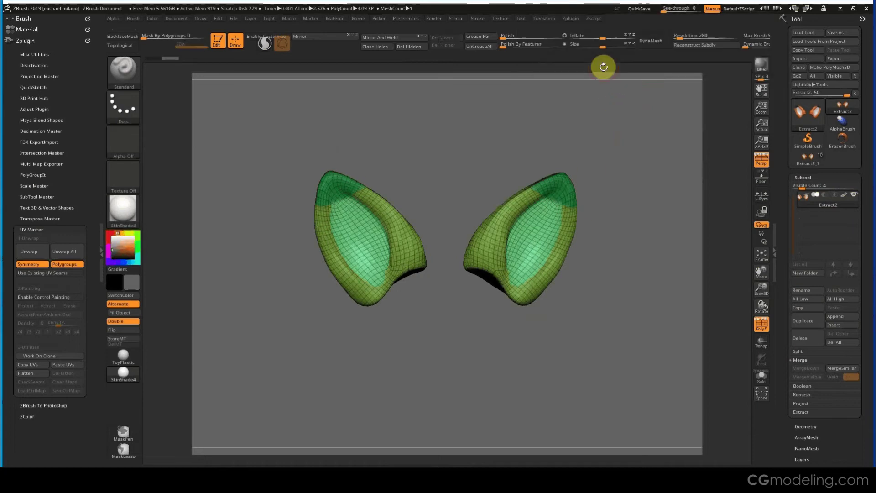
pyautogui.click(651, 42)
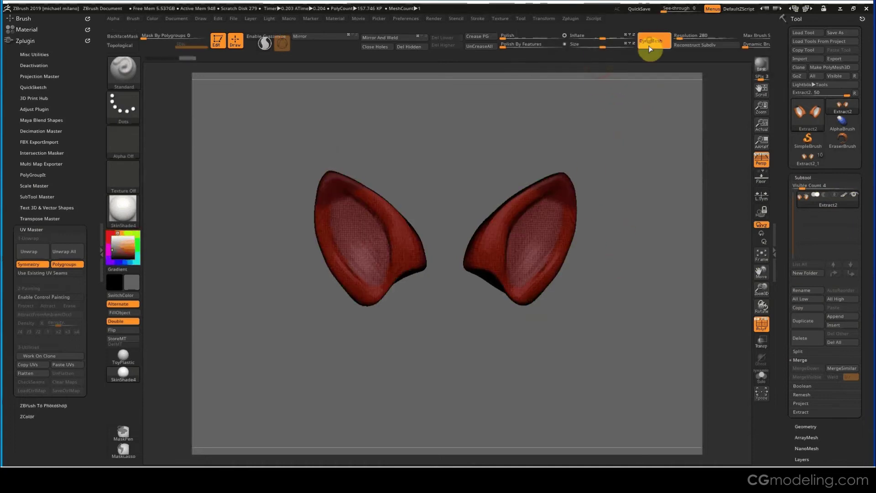
# - Smooth the surfaces of both DynaMeshed ears with the Smooth brush and check the resulting mesh
pyautogui.click(759, 324)
pyautogui.moveTo(671, 323)
pyautogui.mouseDown()
pyautogui.moveTo(479, 245)
pyautogui.moveTo(483, 254)
pyautogui.mouseUp()
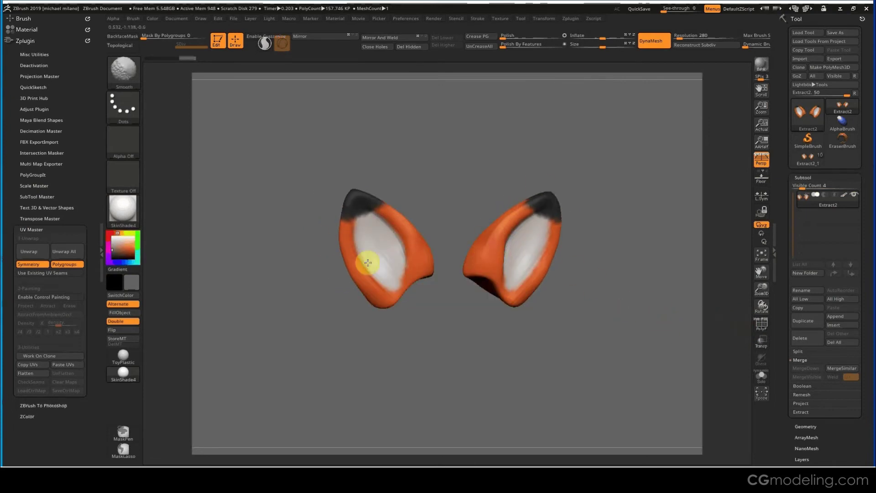
pyautogui.moveTo(461, 358); pyautogui.dragTo(468, 233)
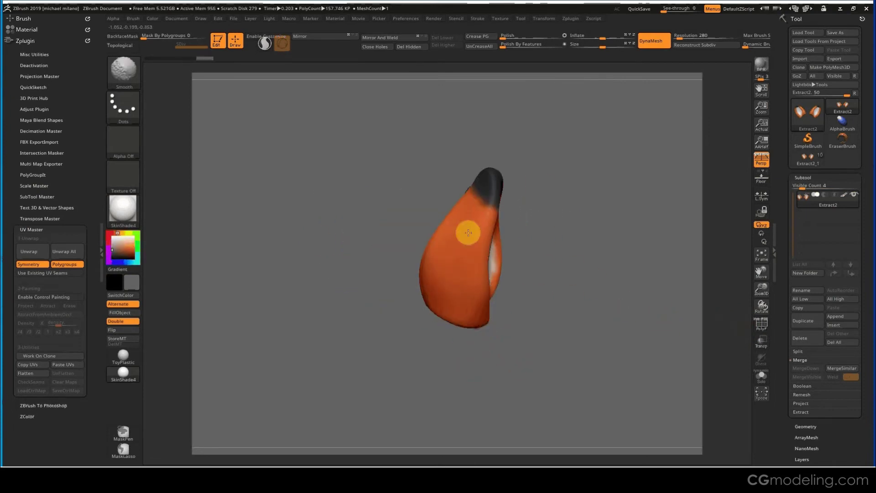
pyautogui.moveTo(437, 302); pyautogui.dragTo(486, 236)
pyautogui.moveTo(547, 329); pyautogui.dragTo(602, 355)
pyautogui.click(762, 327)
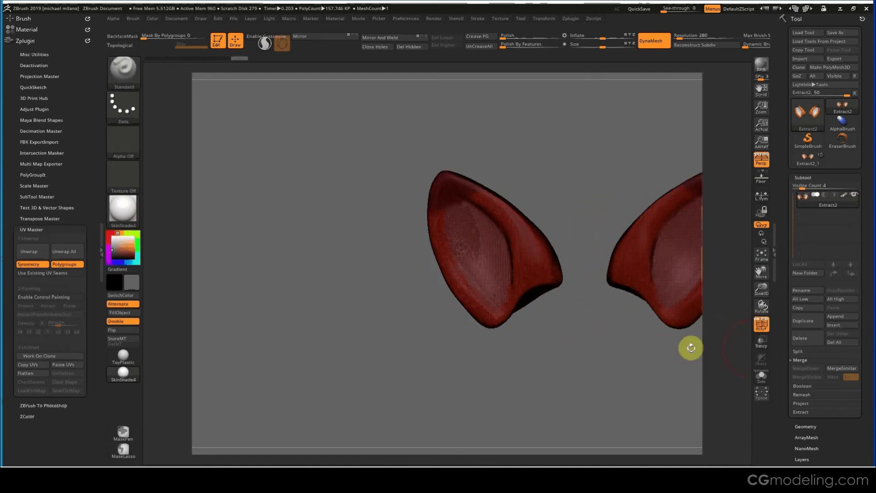
pyautogui.moveTo(651, 370); pyautogui.dragTo(717, 344)
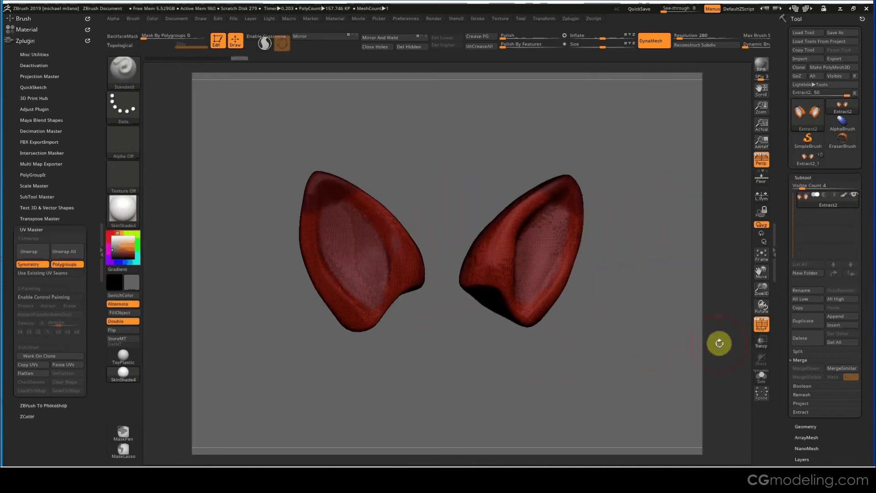
# - Duplicate the ears subtool, hide the duplicate, and isolate the original ears subtool in Solo mode
pyautogui.click(806, 327)
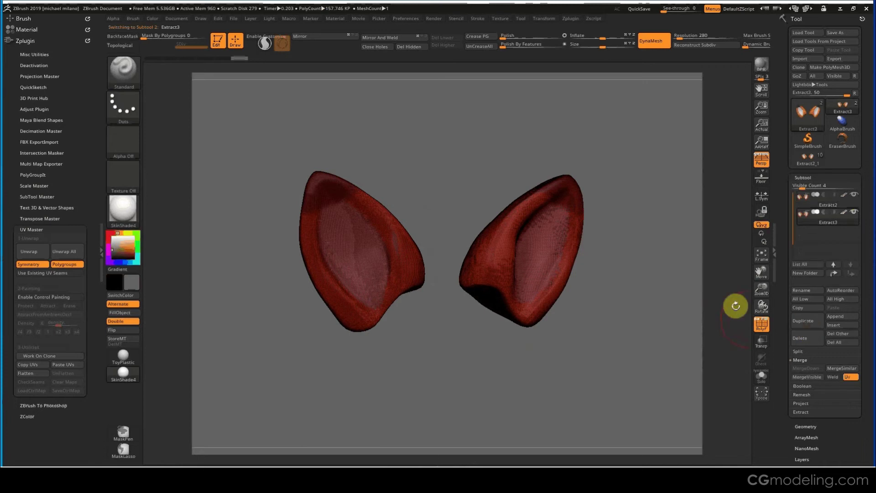
pyautogui.moveTo(657, 337); pyautogui.dragTo(721, 310)
pyautogui.click(854, 212)
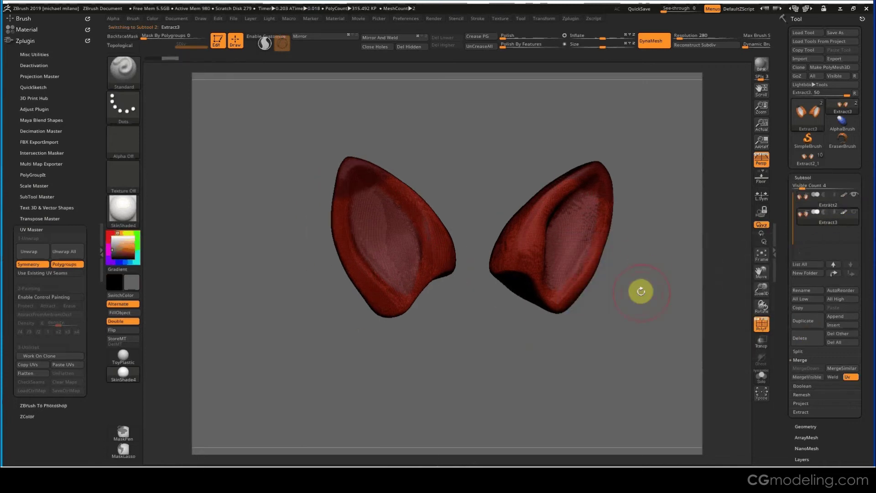
pyautogui.moveTo(641, 294); pyautogui.dragTo(589, 310)
pyautogui.click(812, 211)
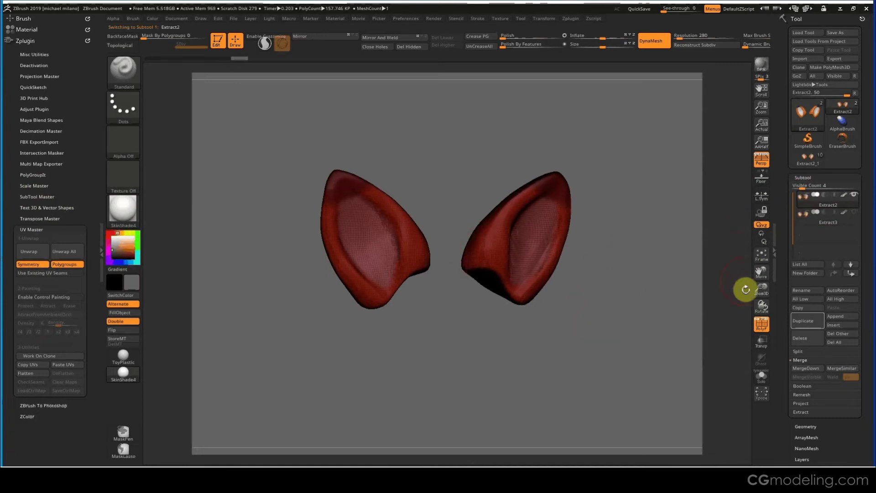
pyautogui.click(763, 378)
pyautogui.moveTo(645, 327); pyautogui.dragTo(643, 336)
pyautogui.moveTo(652, 295); pyautogui.dragTo(639, 307)
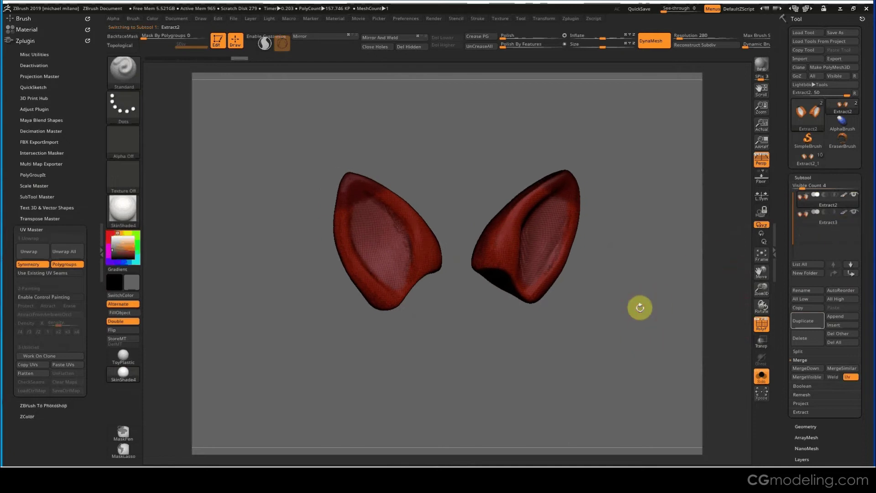
# - Turn off the polyframe and the polypaint color display on the original ears subtool
pyautogui.click(763, 327)
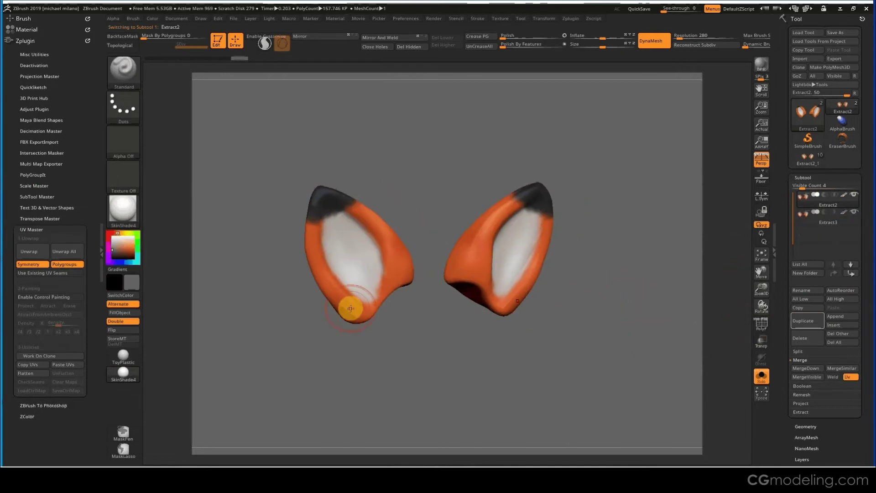
pyautogui.click(844, 196)
pyautogui.moveTo(659, 272); pyautogui.dragTo(636, 279)
pyautogui.moveTo(654, 281); pyautogui.dragTo(456, 266)
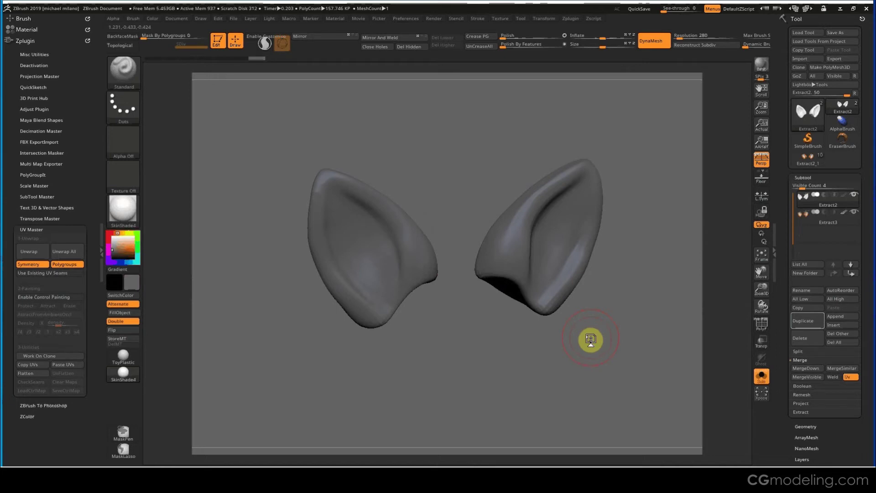
# - Switch to the full fox tool to examine the ears on the head, and return to the cloned ears tool
pyautogui.click(804, 160)
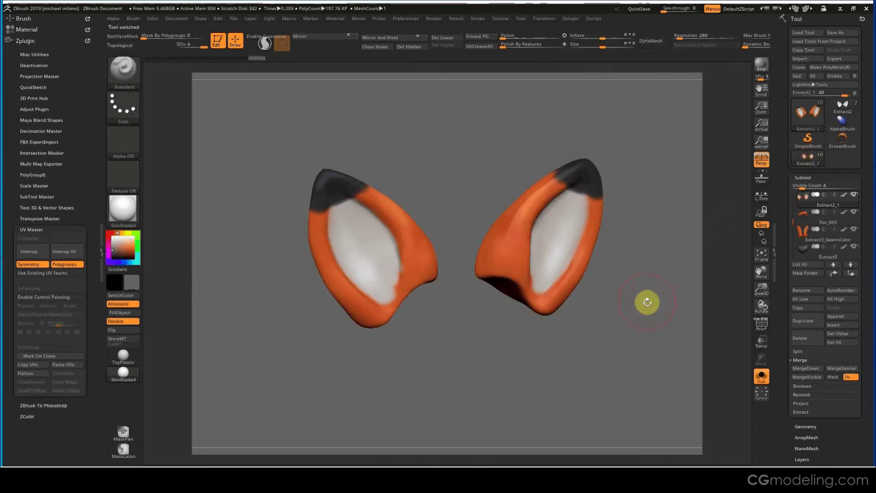
pyautogui.click(762, 378)
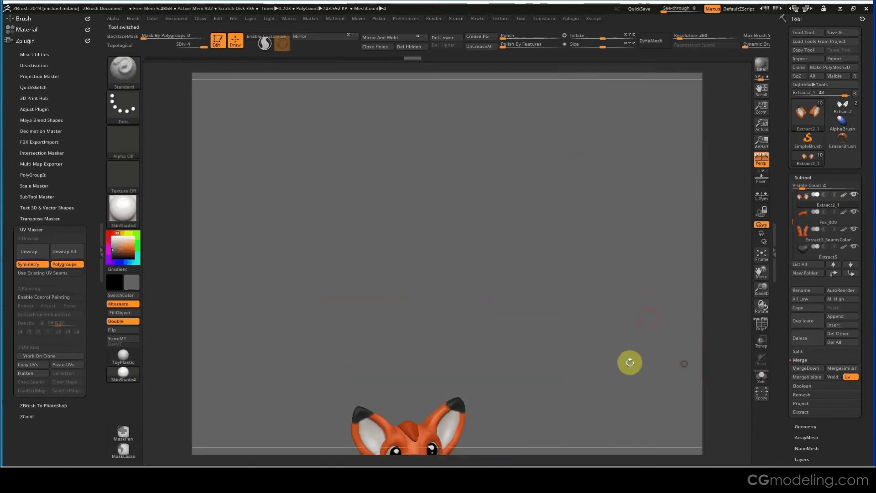
pyautogui.moveTo(611, 293); pyautogui.dragTo(735, 215)
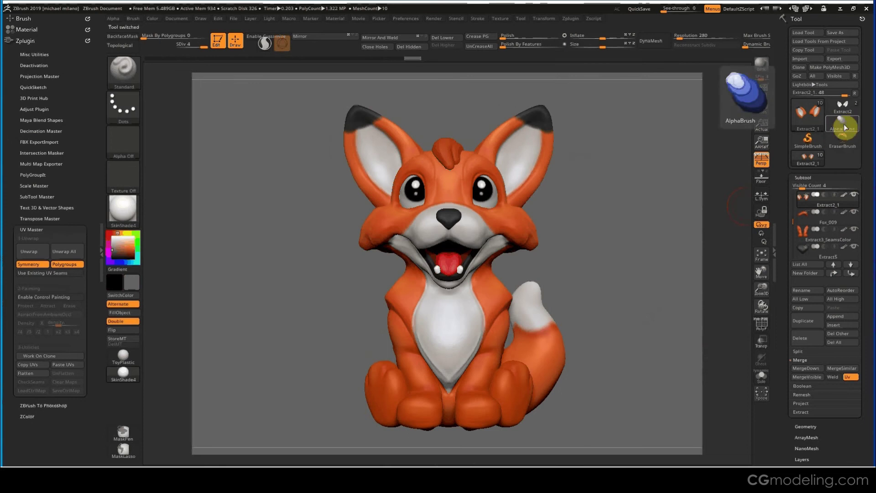
pyautogui.click(843, 108)
pyautogui.moveTo(621, 236); pyautogui.dragTo(524, 309)
pyautogui.moveTo(514, 346); pyautogui.dragTo(479, 198)
pyautogui.keyDown('shift'); pyautogui.moveTo(606, 260); pyautogui.dragTo(520, 198); pyautogui.keyUp('shift')
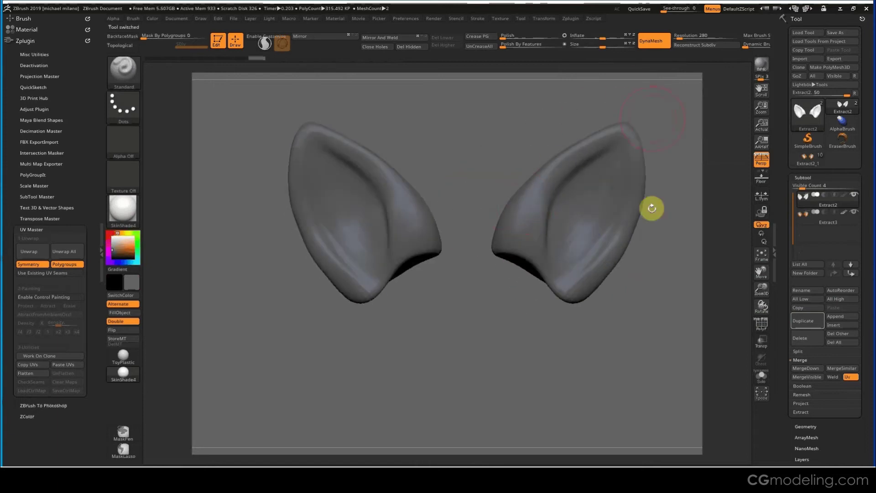
# - Slice across the bases of both ears with the SliceCurve brush to separate their undersides
pyautogui.moveTo(614, 348); pyautogui.dragTo(438, 322)
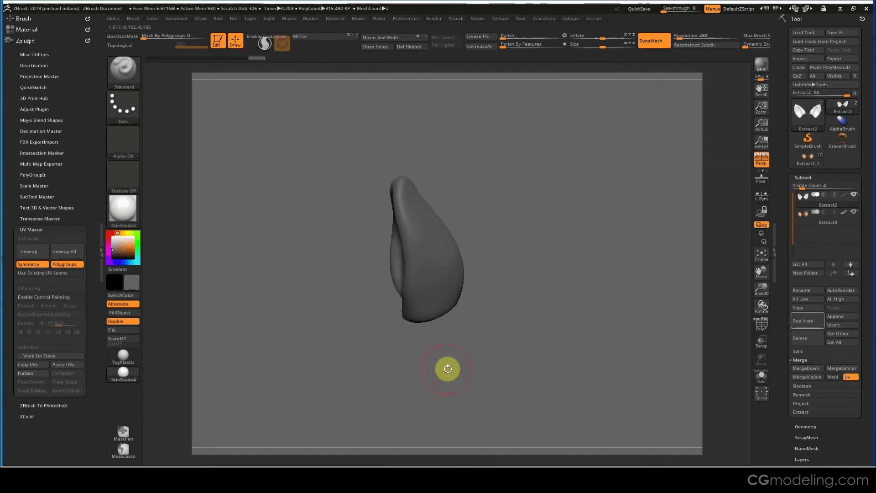
pyautogui.keyDown('shift'); pyautogui.moveTo(449, 369); pyautogui.dragTo(507, 365); pyautogui.keyUp('shift')
pyautogui.hotkey('ctrl', 'shift')
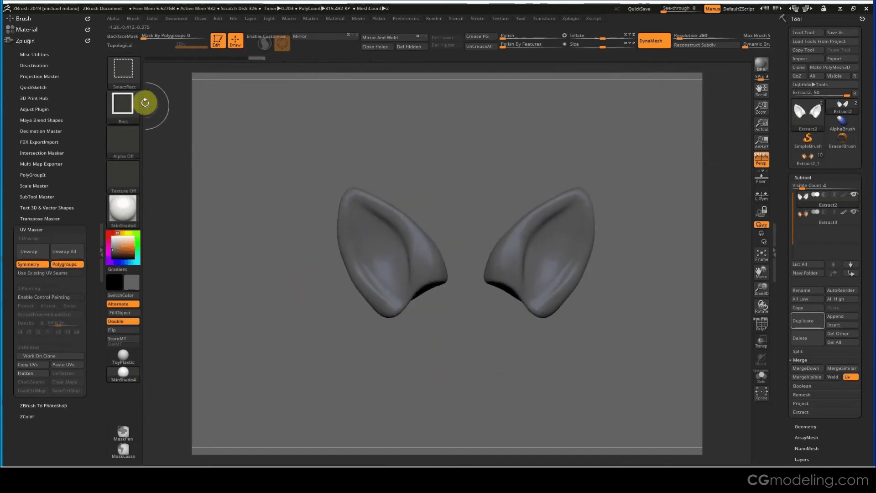
pyautogui.click(134, 85)
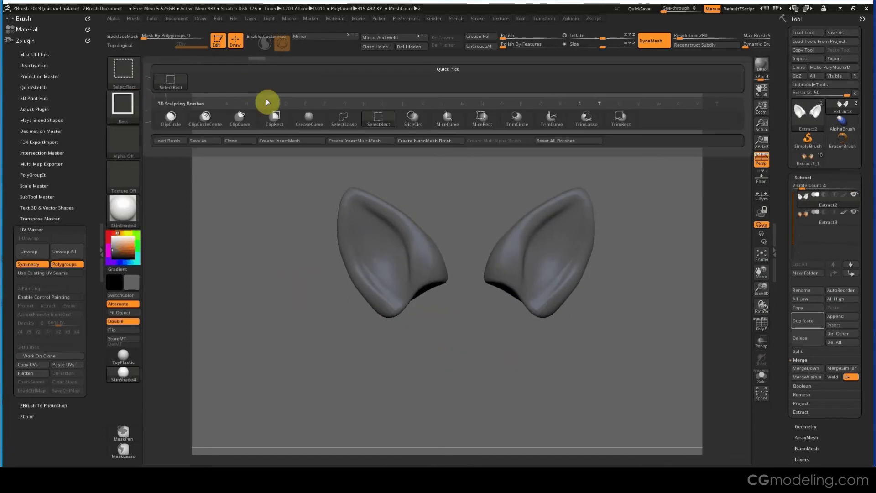
pyautogui.keyDown('ctrl'); pyautogui.keyDown('shift'); pyautogui.click(446, 123); pyautogui.keyUp('shift'); pyautogui.keyUp('ctrl')
pyautogui.moveTo(279, 203)
pyautogui.keyDown('alt'); pyautogui.mouseDown()
pyautogui.moveTo(260, 198)
pyautogui.moveTo(264, 208)
pyautogui.mouseUp(); pyautogui.keyUp('alt')
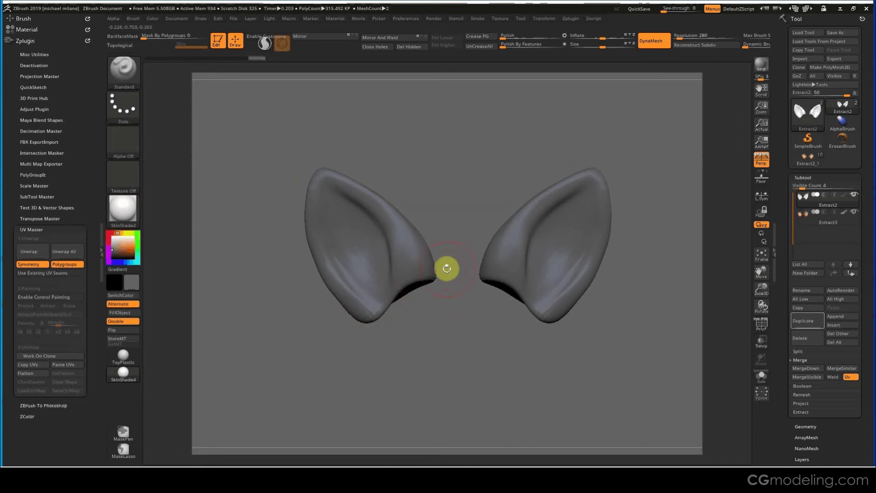
pyautogui.press('space')
pyautogui.hotkey('ctrl', 'shift')
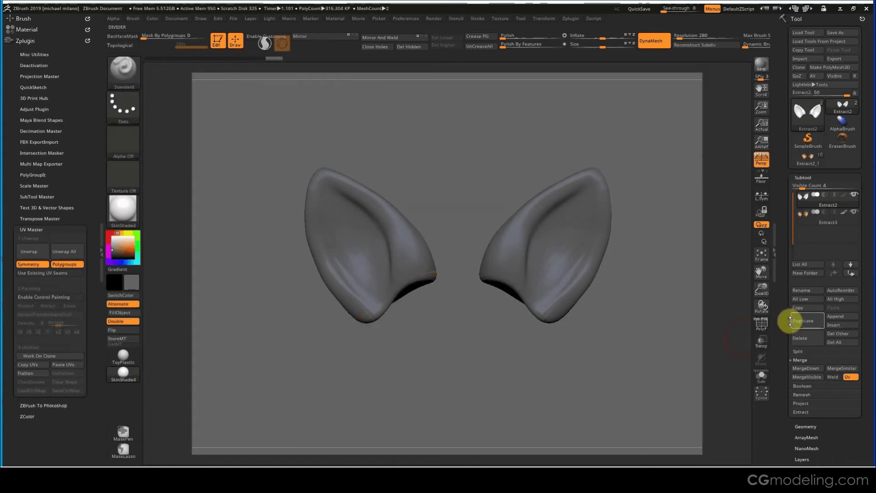
# - Show the ears' polygroups, isolate the subtool, and delete the sliced-off base polygroup from both ears
pyautogui.click(763, 327)
pyautogui.moveTo(600, 342); pyautogui.dragTo(583, 274)
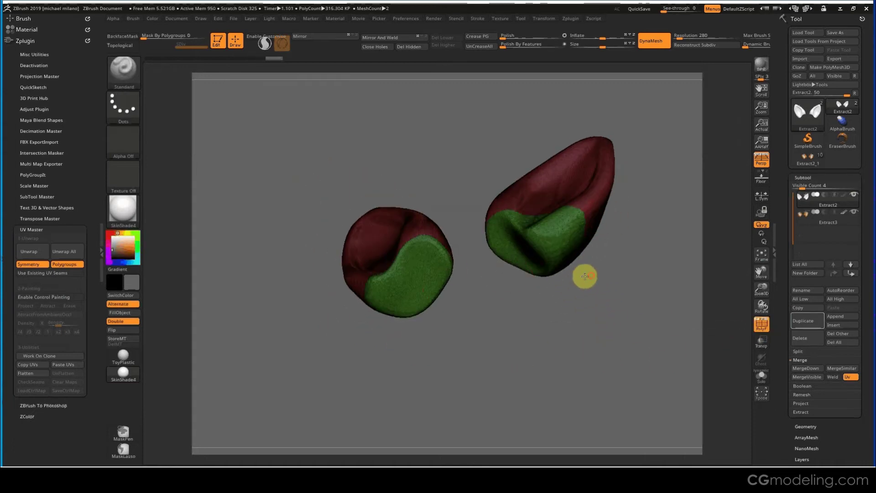
pyautogui.moveTo(508, 339); pyautogui.dragTo(524, 349)
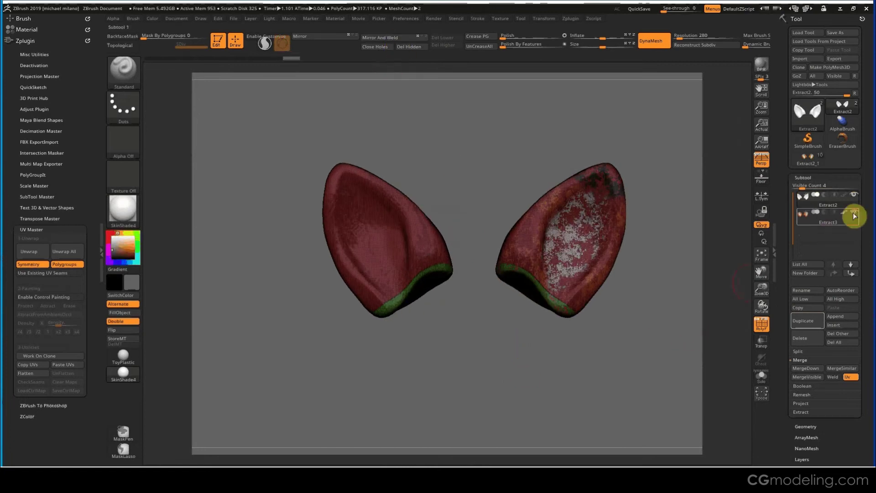
pyautogui.click(762, 377)
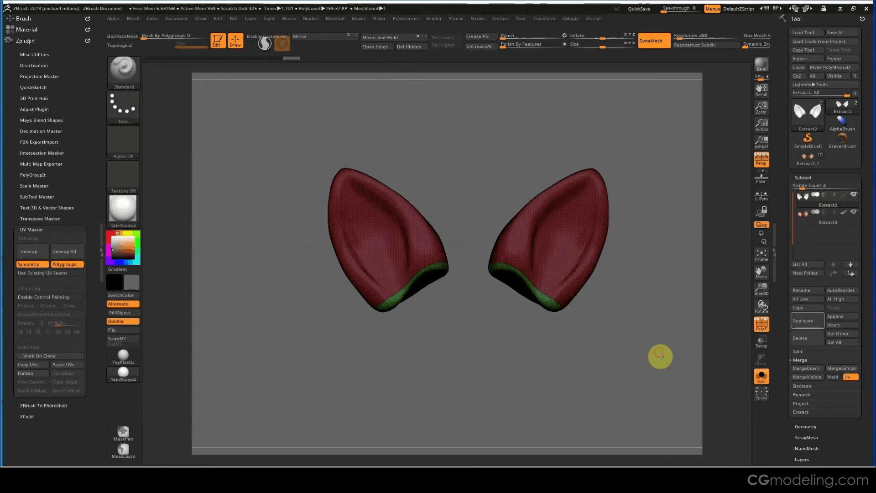
pyautogui.moveTo(661, 354); pyautogui.dragTo(633, 330)
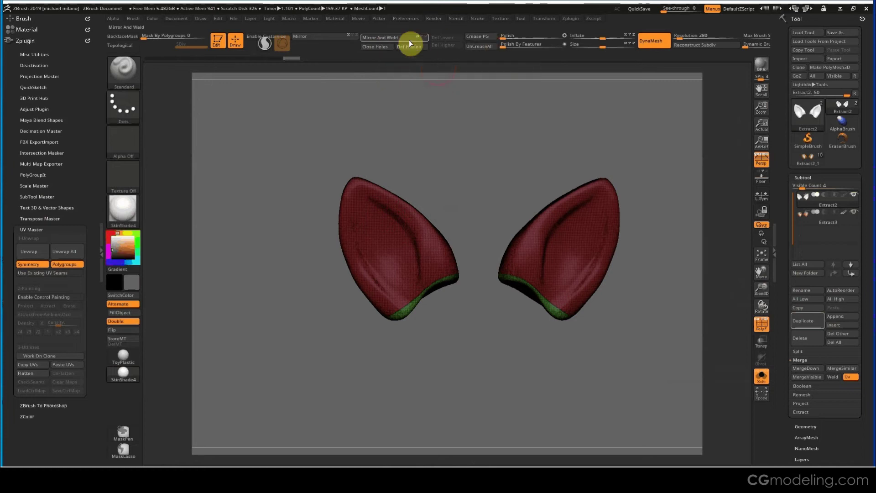
pyautogui.moveTo(487, 186); pyautogui.dragTo(474, 248)
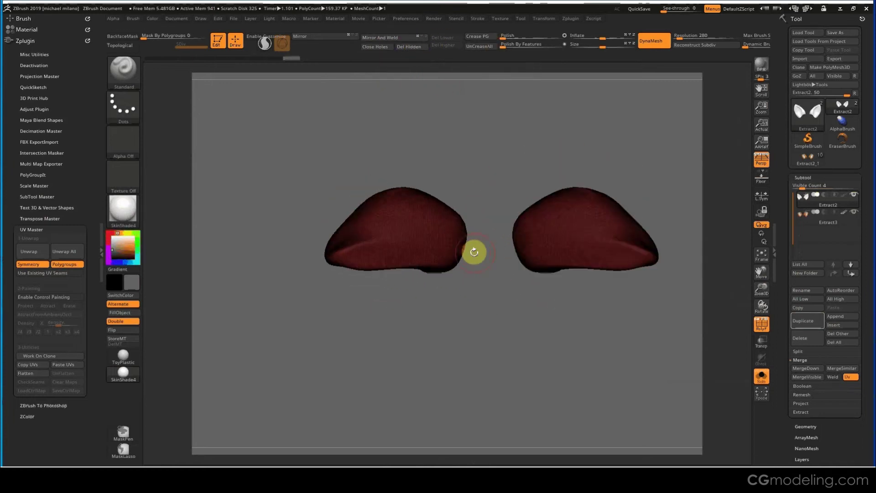
pyautogui.moveTo(485, 300)
pyautogui.mouseDown()
pyautogui.moveTo(491, 251)
pyautogui.moveTo(480, 258)
pyautogui.moveTo(485, 234)
pyautogui.moveTo(466, 240)
pyautogui.moveTo(467, 231)
pyautogui.moveTo(480, 325)
pyautogui.moveTo(475, 289)
pyautogui.moveTo(492, 292)
pyautogui.mouseUp()
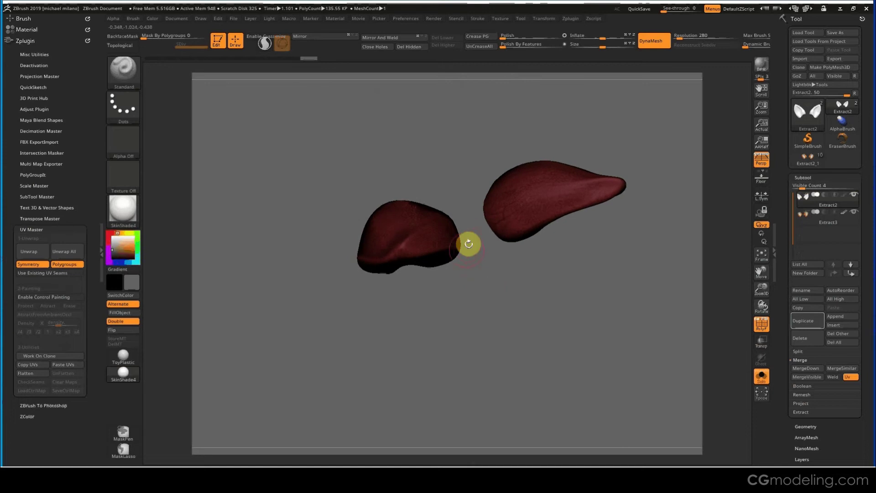
# - Slice along one ear with the SliceCurve brush to split its front and back into separate polygroups
pyautogui.hotkey('ctrl', 'shift')
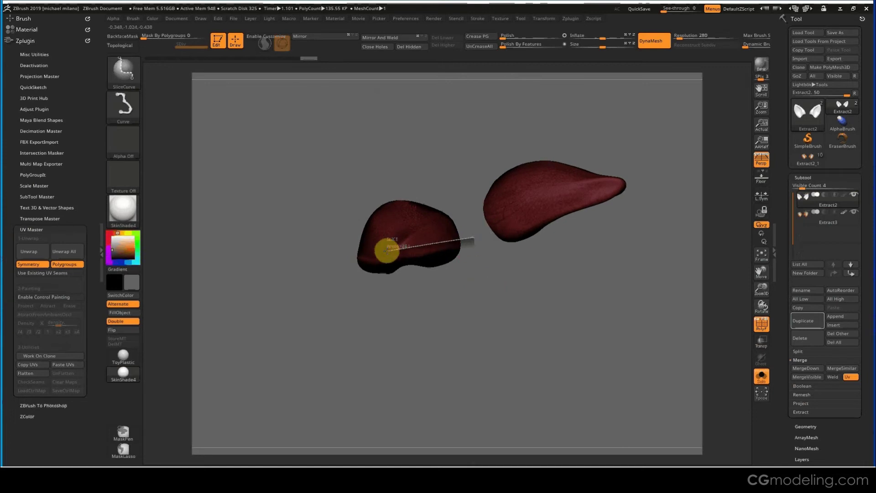
pyautogui.moveTo(387, 251)
pyautogui.keyDown('ctrl'); pyautogui.keyDown('shift'); pyautogui.mouseDown()
pyautogui.moveTo(357, 250)
pyautogui.moveTo(352, 264)
pyautogui.mouseUp(); pyautogui.keyUp('shift'); pyautogui.keyUp('ctrl')
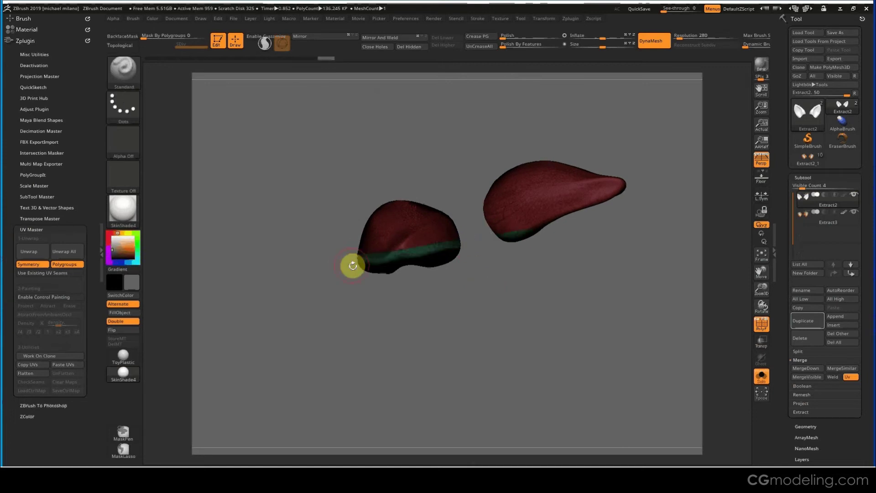
pyautogui.moveTo(403, 303); pyautogui.dragTo(395, 233)
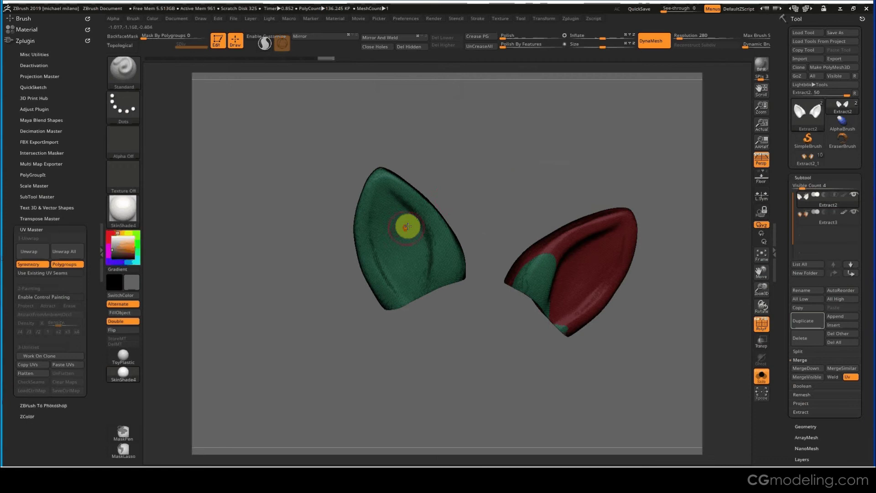
pyautogui.moveTo(493, 163); pyautogui.dragTo(507, 192)
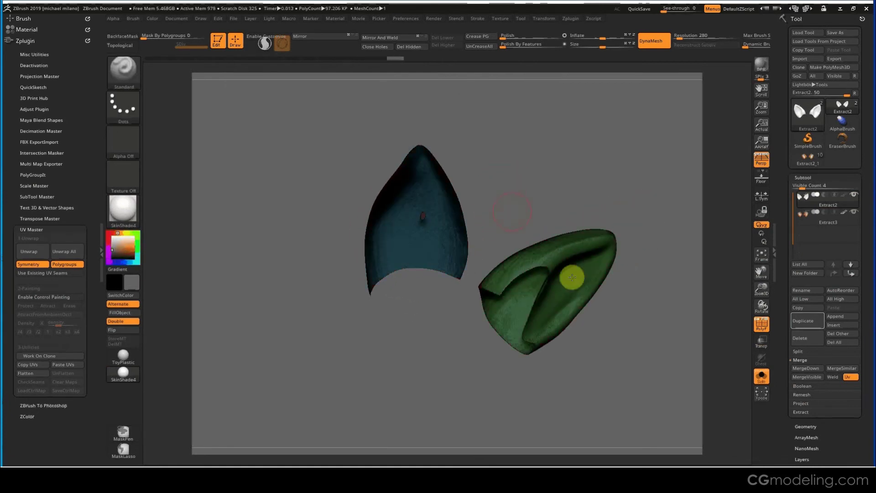
# - Open the polygroup settings, switch the selection brush to SelectRect, and isolate the ears' front polygroup
pyautogui.moveTo(838, 449); pyautogui.dragTo(835, 410)
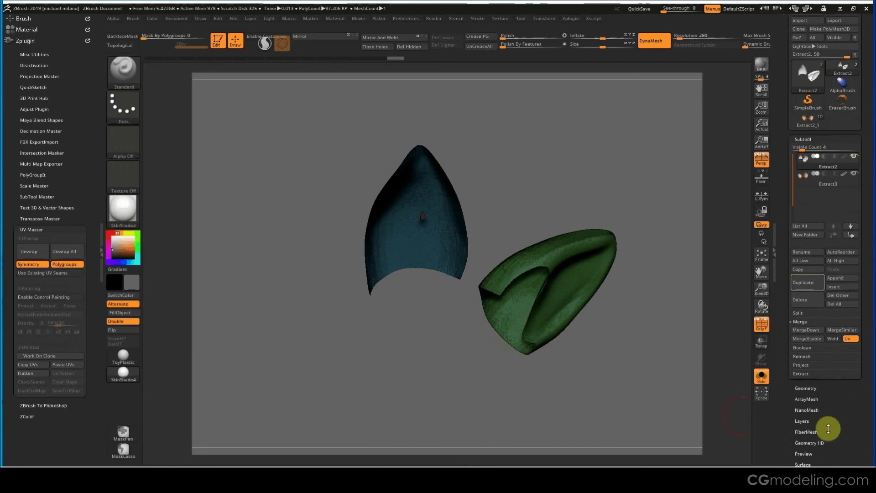
pyautogui.moveTo(828, 456); pyautogui.dragTo(835, 343)
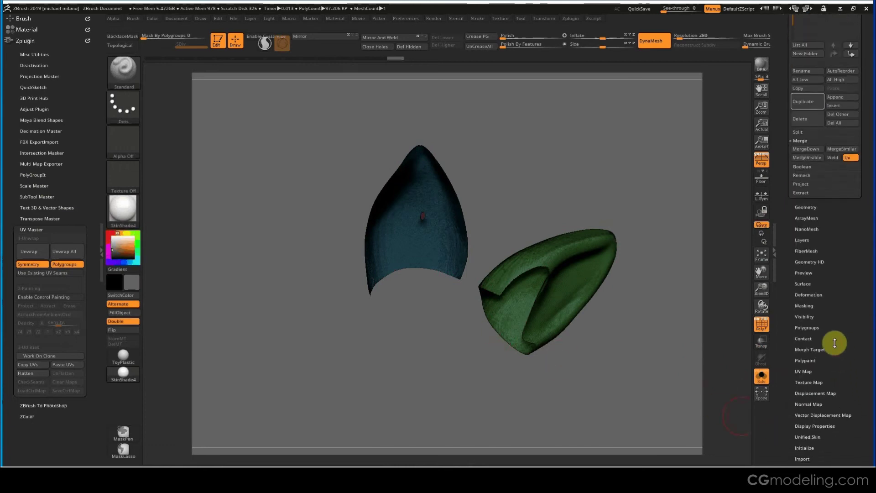
pyautogui.click(807, 327)
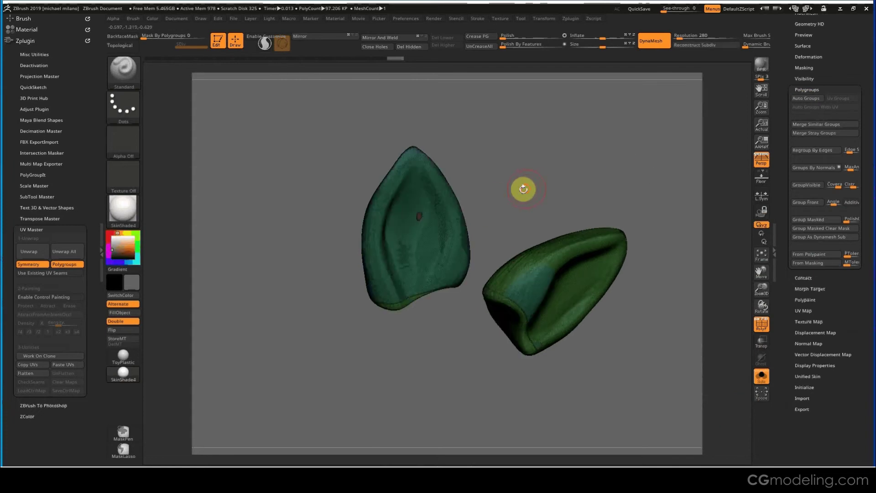
pyautogui.moveTo(522, 186); pyautogui.dragTo(404, 241)
pyautogui.keyDown('ctrl'); pyautogui.keyDown('shift'); pyautogui.click(404, 247); pyautogui.keyUp('shift'); pyautogui.keyUp('ctrl')
pyautogui.keyDown('ctrl'); pyautogui.keyDown('shift'); pyautogui.click(405, 247); pyautogui.keyUp('shift'); pyautogui.keyUp('ctrl')
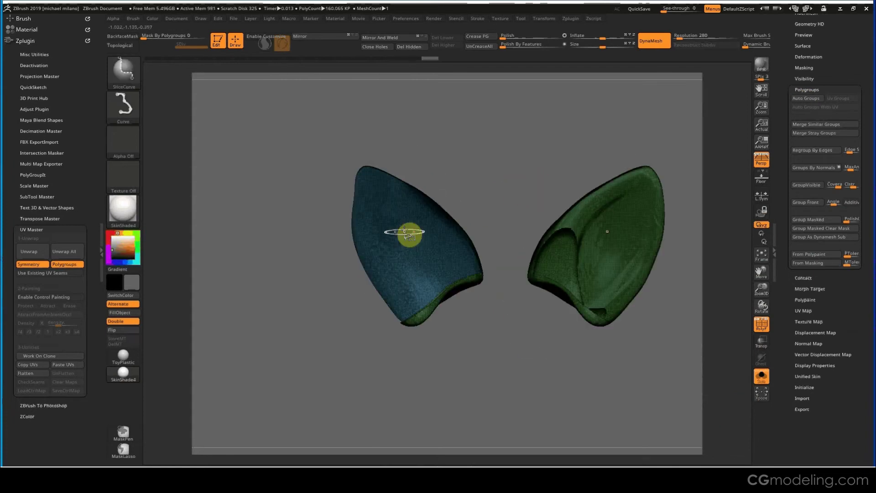
pyautogui.click(133, 68)
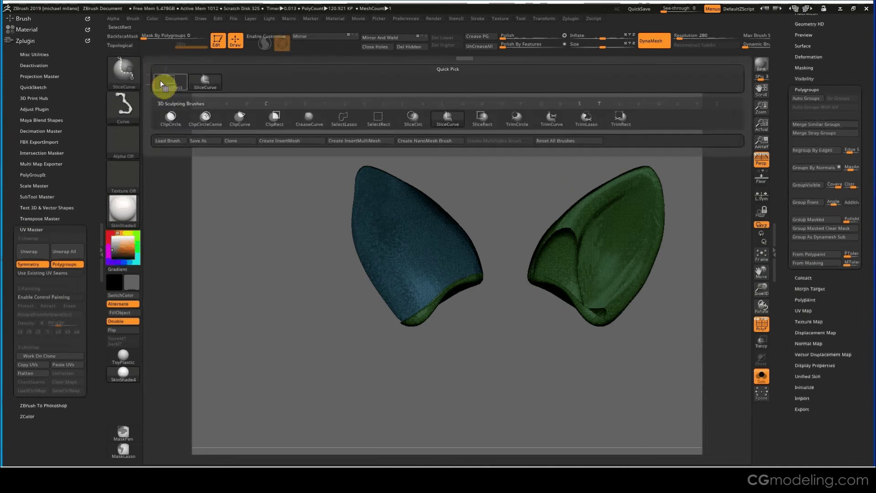
pyautogui.click(171, 81)
pyautogui.keyDown('ctrl'); pyautogui.keyDown('shift'); pyautogui.click(268, 317); pyautogui.keyUp('shift'); pyautogui.keyUp('ctrl')
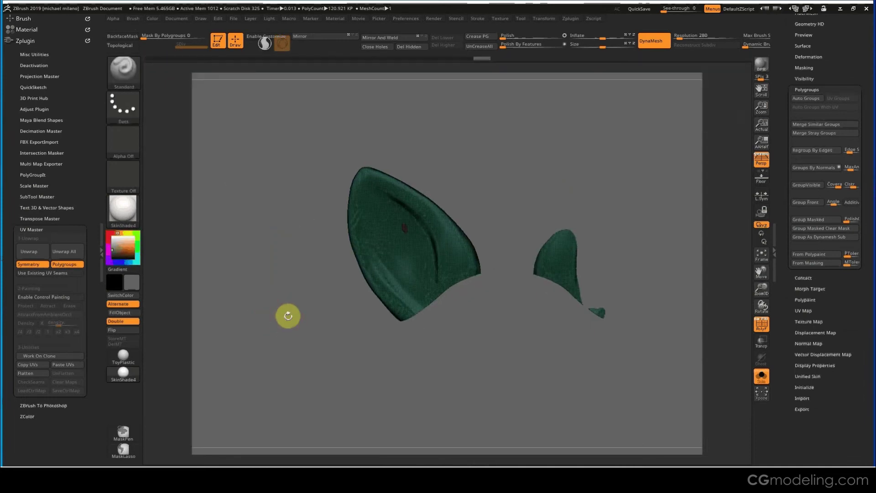
# - Assign the isolated front pieces a new polygroup and show the complete ears again
pyautogui.keyDown('ctrl'); pyautogui.click(290, 311); pyautogui.keyUp('ctrl')
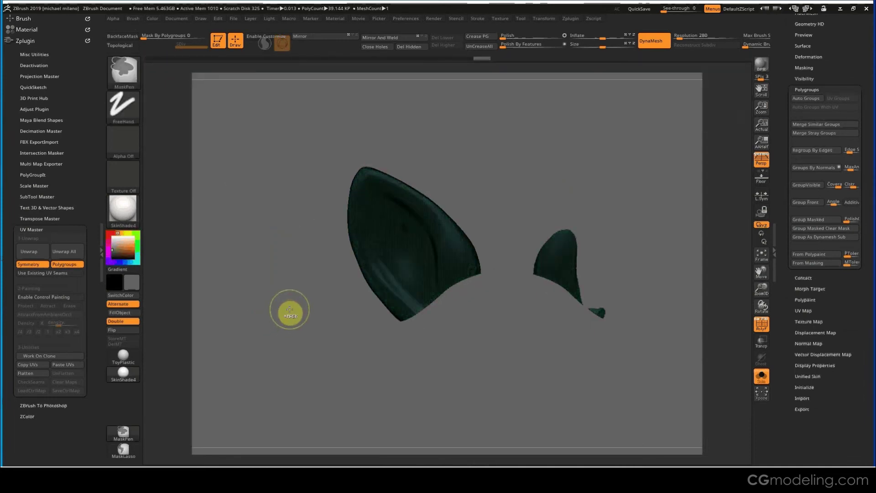
pyautogui.keyDown('ctrl'); pyautogui.click(290, 310); pyautogui.keyUp('ctrl')
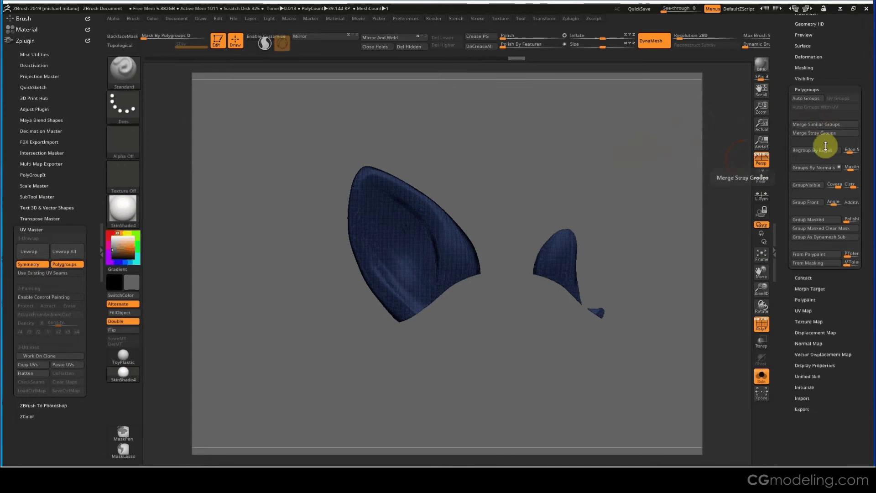
pyautogui.moveTo(662, 221)
pyautogui.mouseDown()
pyautogui.moveTo(497, 184)
pyautogui.moveTo(479, 123)
pyautogui.moveTo(434, 228)
pyautogui.mouseUp()
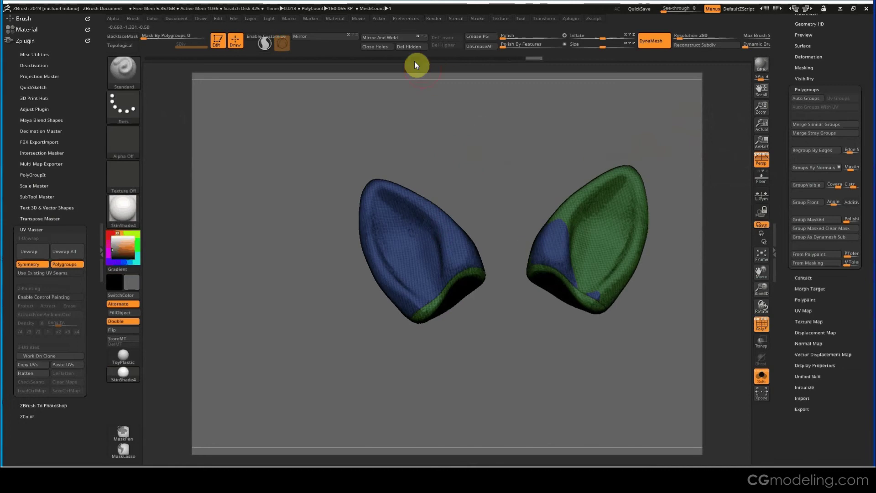
# - Mirror and weld the ears so both share the same polygroups, and isolate individual groups to check them
pyautogui.click(404, 41)
pyautogui.moveTo(452, 147); pyautogui.dragTo(470, 200)
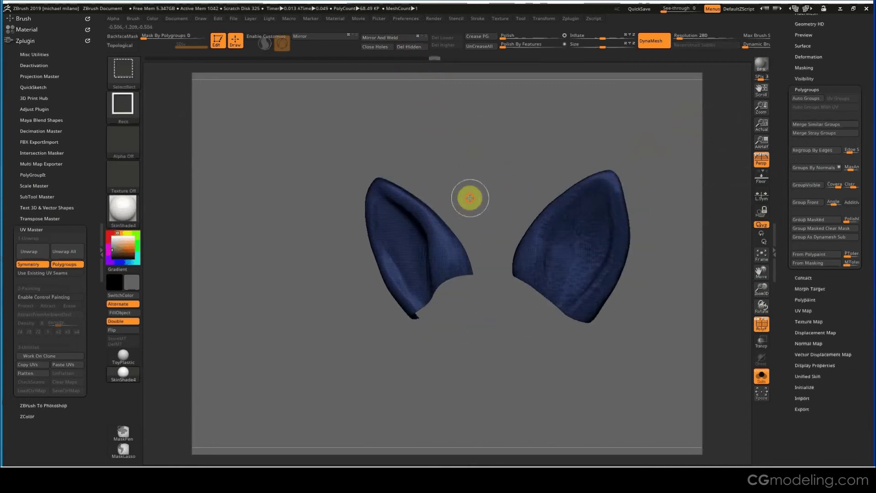
pyautogui.keyDown('ctrl'); pyautogui.keyDown('shift'); pyautogui.click(470, 199); pyautogui.keyUp('shift'); pyautogui.keyUp('ctrl')
pyautogui.moveTo(497, 354); pyautogui.dragTo(452, 239)
pyautogui.keyDown('ctrl'); pyautogui.keyDown('shift'); pyautogui.click(460, 296); pyautogui.keyUp('shift'); pyautogui.keyUp('ctrl')
pyautogui.keyDown('ctrl'); pyautogui.keyDown('shift'); pyautogui.click(485, 319); pyautogui.keyUp('shift'); pyautogui.keyUp('ctrl')
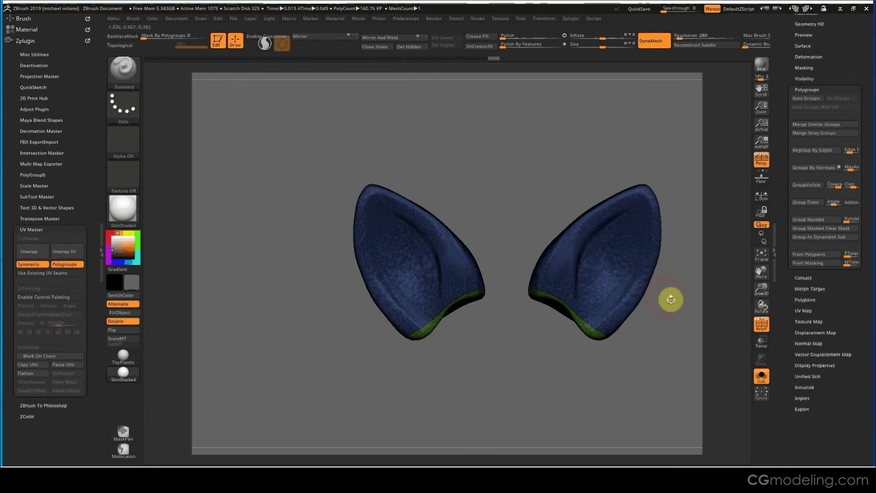
# - ZRemesh the ears with KeepGroups enabled and the target polygon count set to 1.5242
pyautogui.click(812, 89)
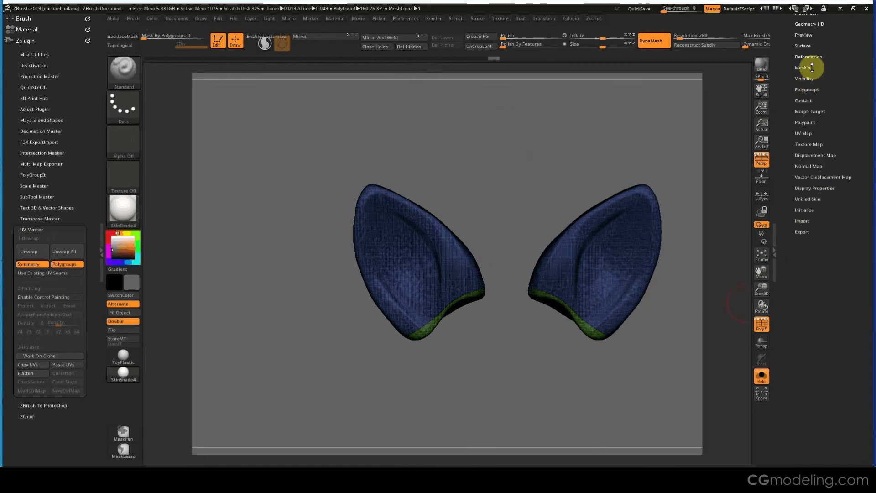
pyautogui.scroll(5, 828, 105)
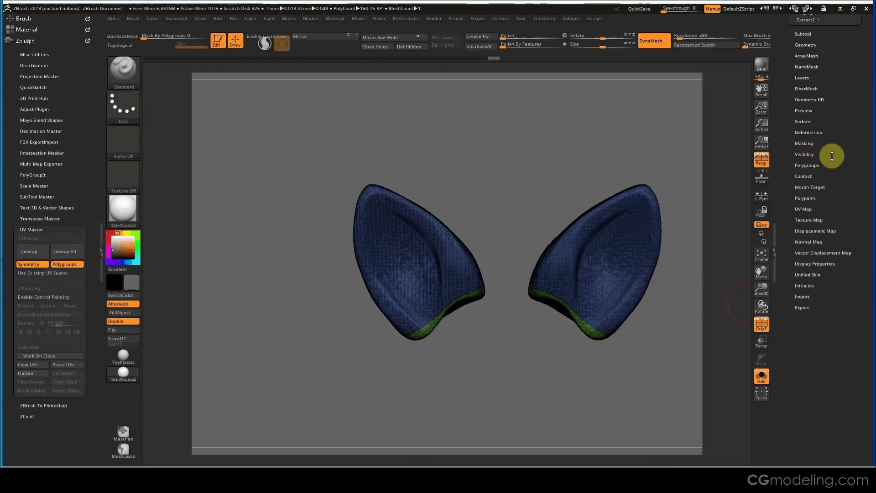
pyautogui.scroll(2, 828, 120)
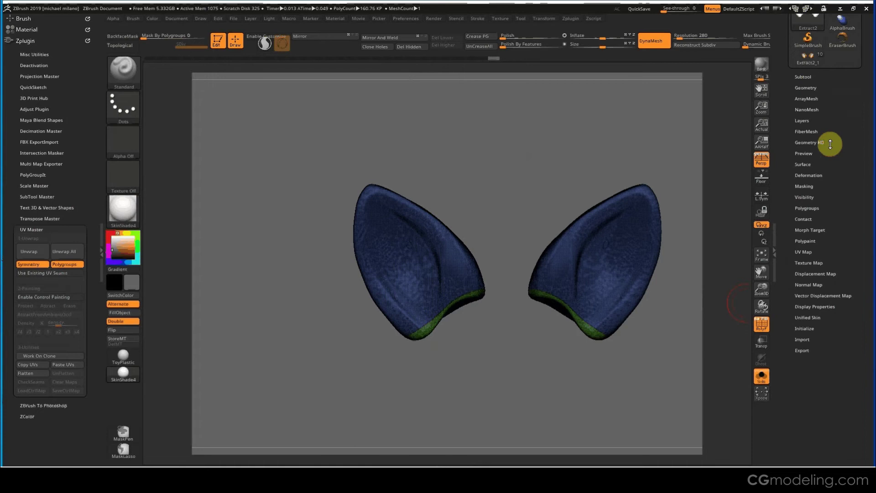
pyautogui.click(810, 88)
pyautogui.keyDown('alt'); pyautogui.moveTo(574, 196); pyautogui.dragTo(562, 172); pyautogui.keyUp('alt')
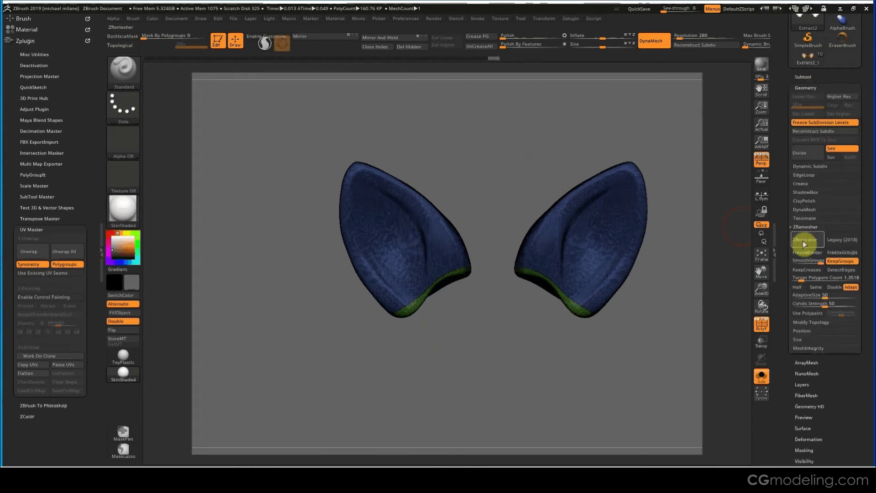
pyautogui.click(839, 261)
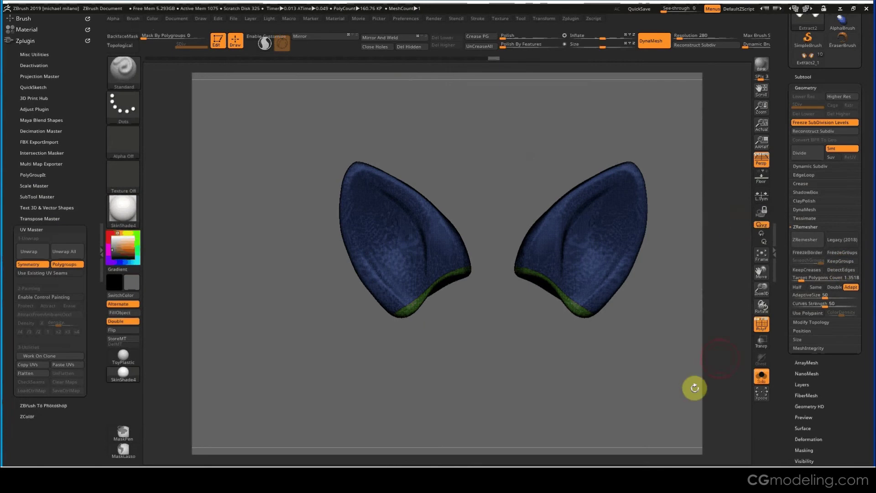
pyautogui.click(835, 262)
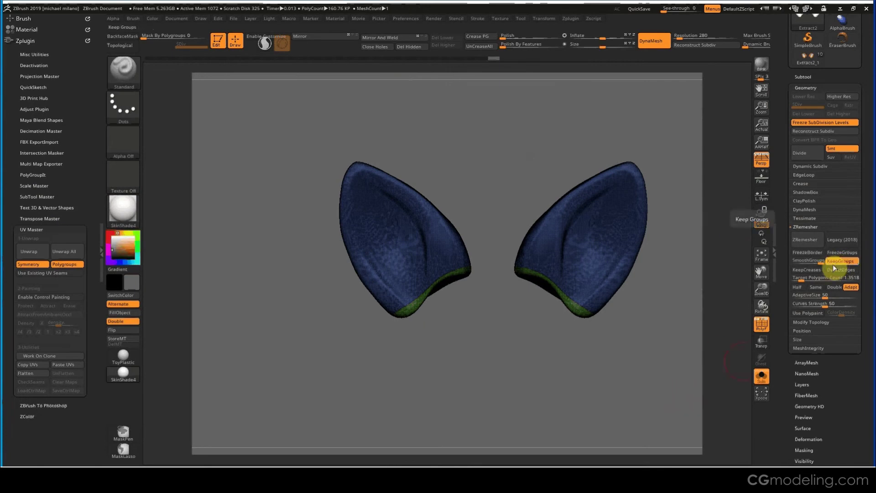
pyautogui.moveTo(803, 281); pyautogui.dragTo(799, 281)
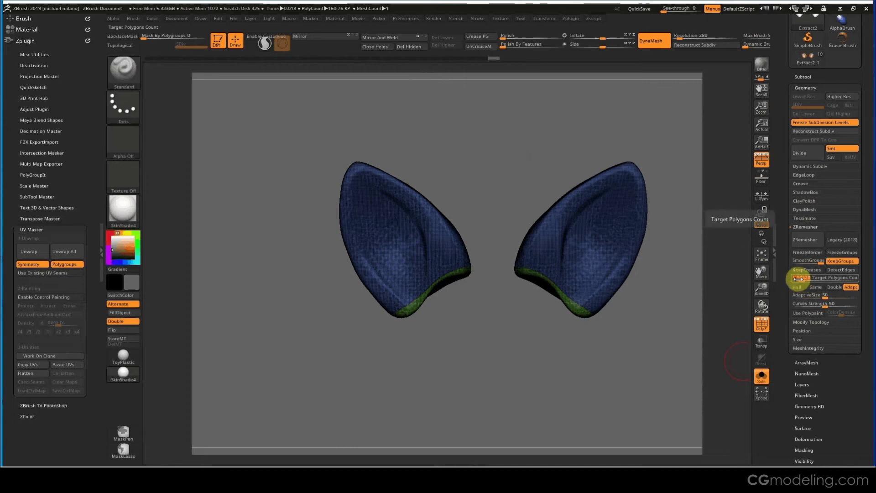
pyautogui.moveTo(565, 372); pyautogui.dragTo(569, 371)
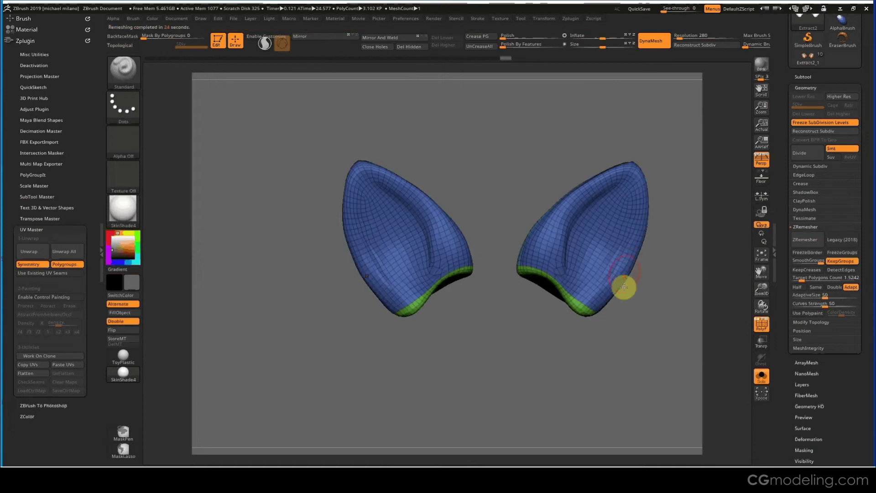
# - Examine the remeshed ears from several angles, isolating their polygroups one at a time
pyautogui.moveTo(624, 288); pyautogui.dragTo(581, 416)
pyautogui.moveTo(508, 378); pyautogui.dragTo(472, 269)
pyautogui.keyDown('ctrl'); pyautogui.keyDown('shift'); pyautogui.click(470, 269); pyautogui.keyUp('shift'); pyautogui.keyUp('ctrl')
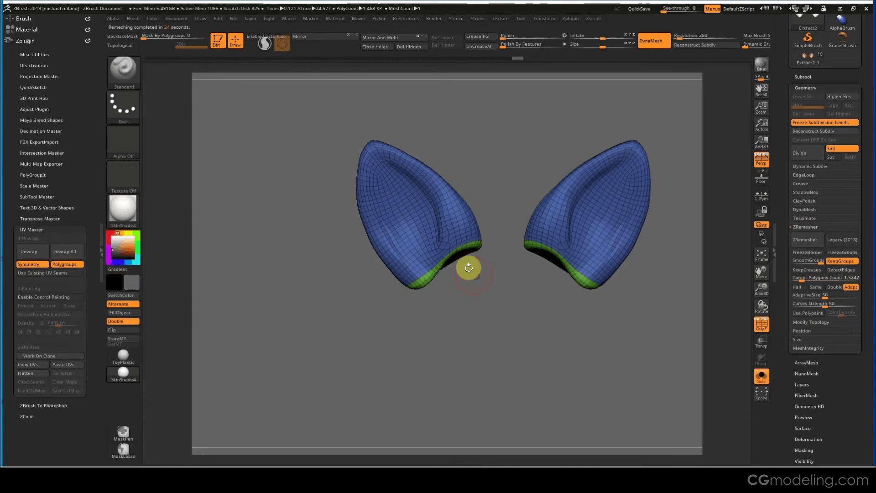
pyautogui.moveTo(467, 314); pyautogui.dragTo(517, 306)
pyautogui.keyDown('ctrl'); pyautogui.keyDown('shift'); pyautogui.click(460, 243); pyautogui.keyUp('shift'); pyautogui.keyUp('ctrl')
pyautogui.keyDown('ctrl'); pyautogui.keyDown('shift'); pyautogui.click(514, 267); pyautogui.keyUp('shift'); pyautogui.keyUp('ctrl')
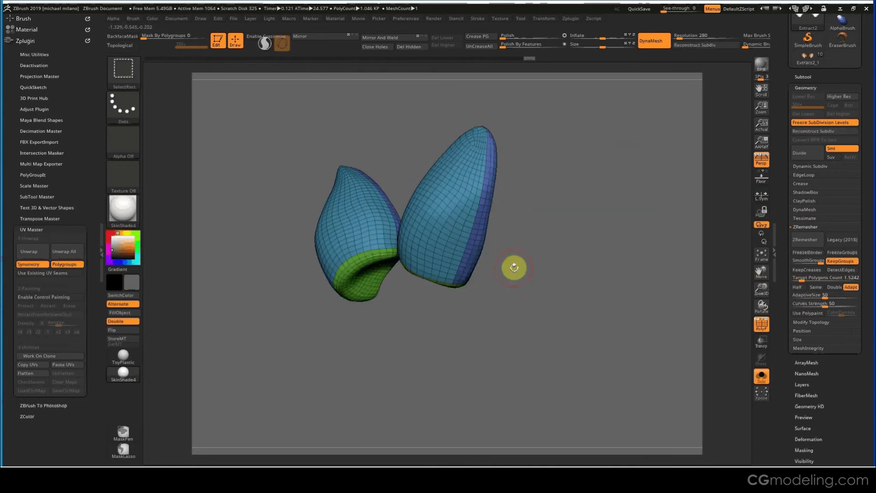
pyautogui.moveTo(576, 320); pyautogui.dragTo(434, 351)
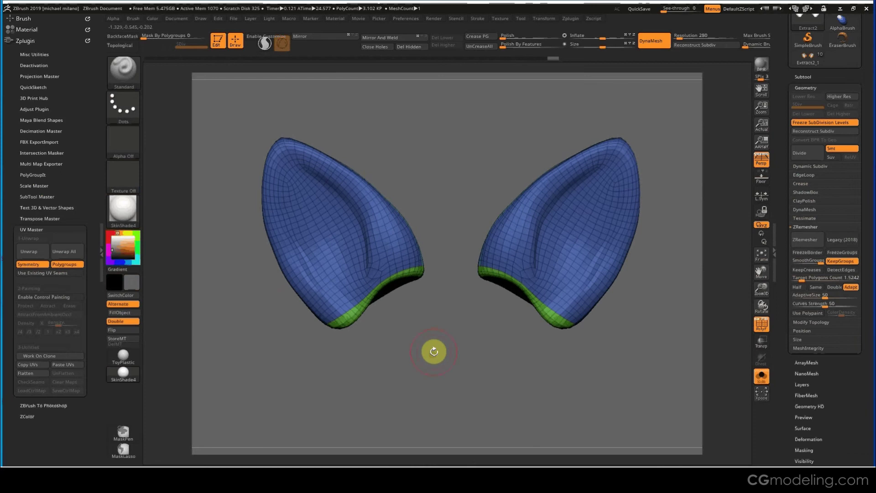
# - Unwrap the ears with UV Master, with Symmetry off and Polygroups on
pyautogui.click(40, 265)
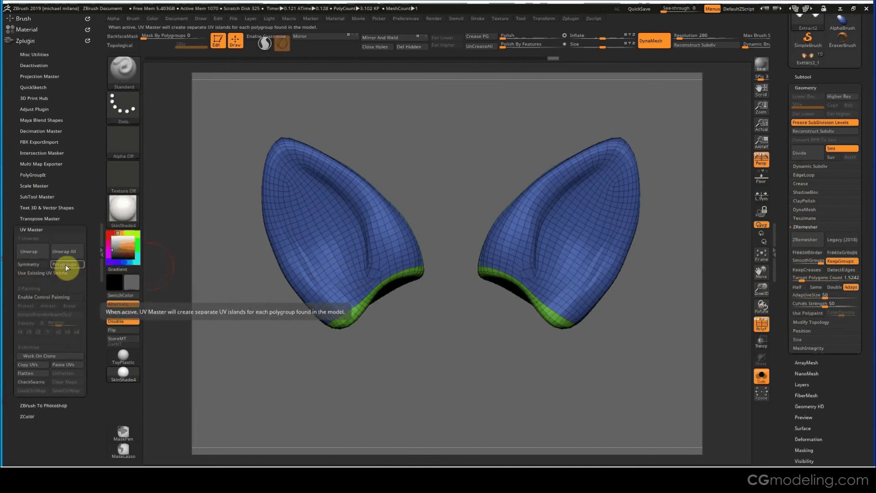
pyautogui.moveTo(454, 307); pyautogui.dragTo(328, 207)
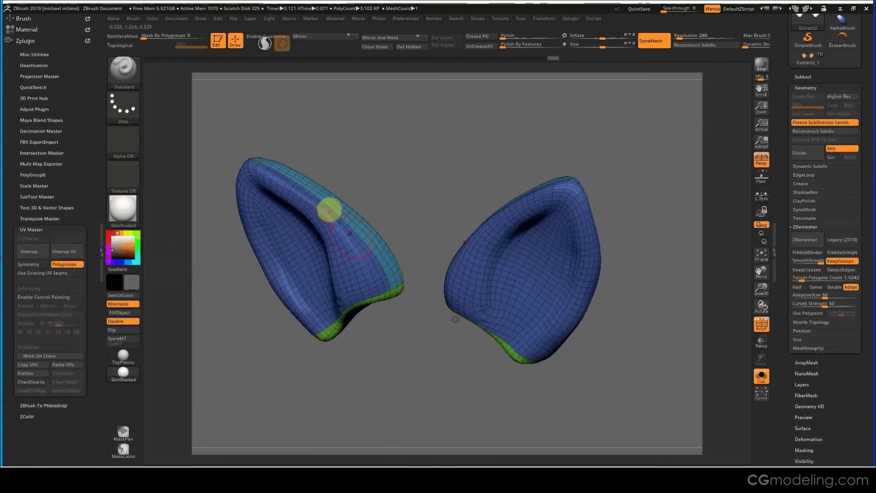
pyautogui.keyDown('shift'); pyautogui.moveTo(408, 196); pyautogui.dragTo(342, 207); pyautogui.keyUp('shift')
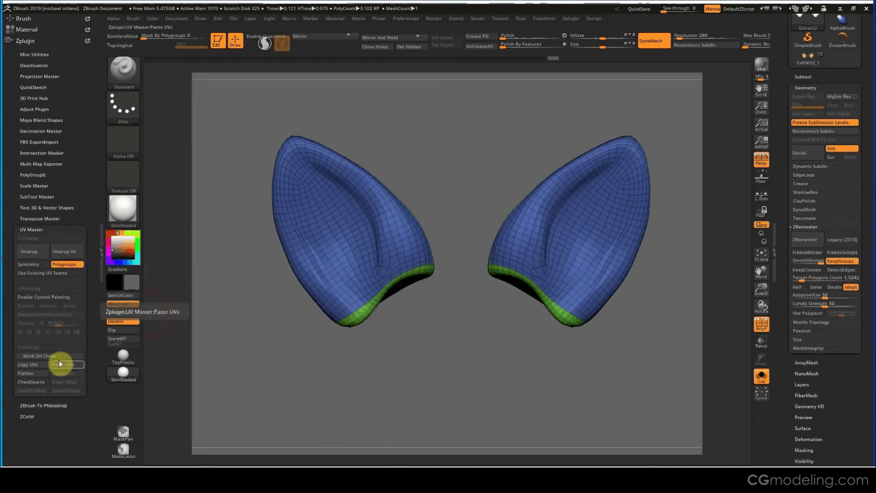
pyautogui.click(34, 251)
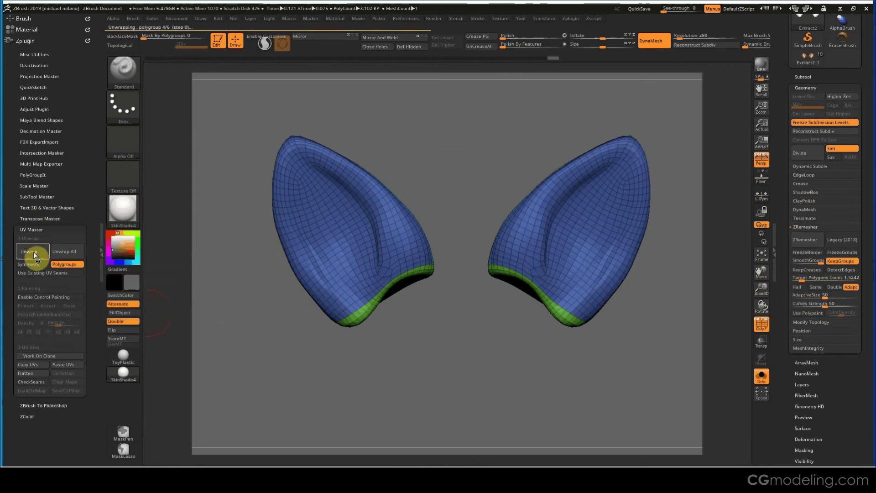
# - Display the UV seams on the ears and examine them from the side and front
pyautogui.click(39, 382)
pyautogui.moveTo(217, 371); pyautogui.dragTo(342, 319)
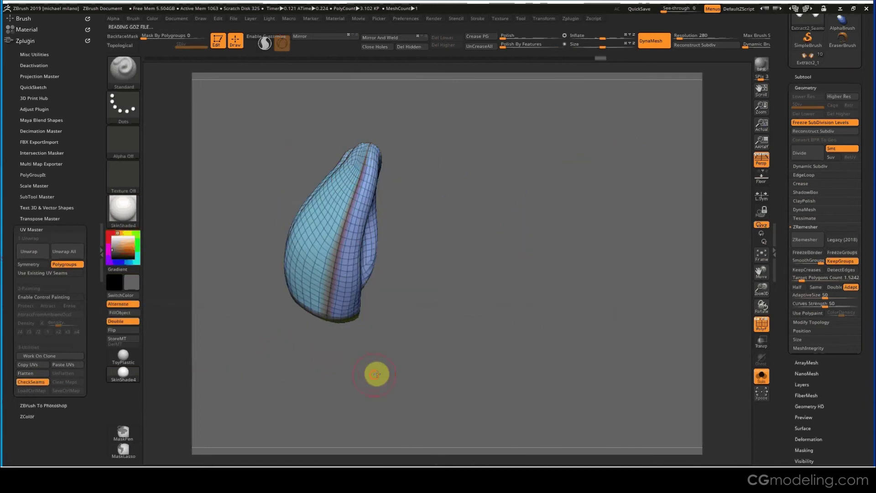
pyautogui.moveTo(376, 371); pyautogui.dragTo(325, 382)
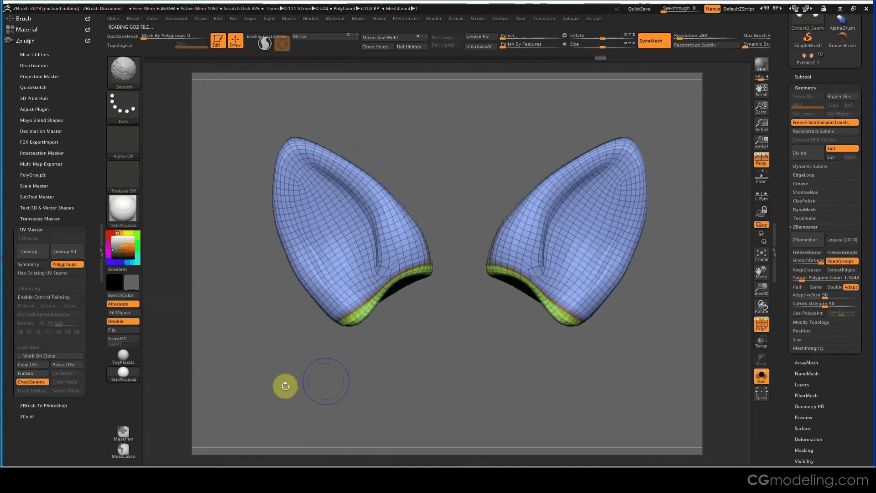
# - Flatten the ears to examine their UV islands, unflatten them, and turn off the polyframe display
pyautogui.click(35, 374)
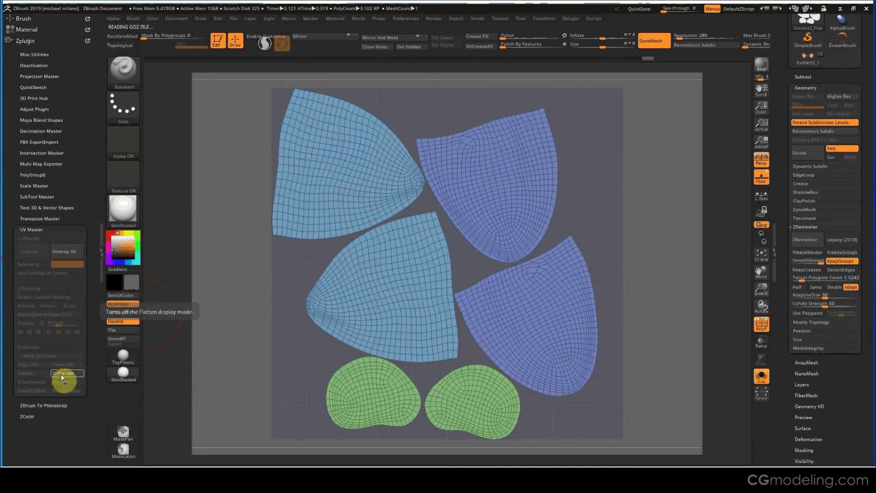
pyautogui.click(62, 374)
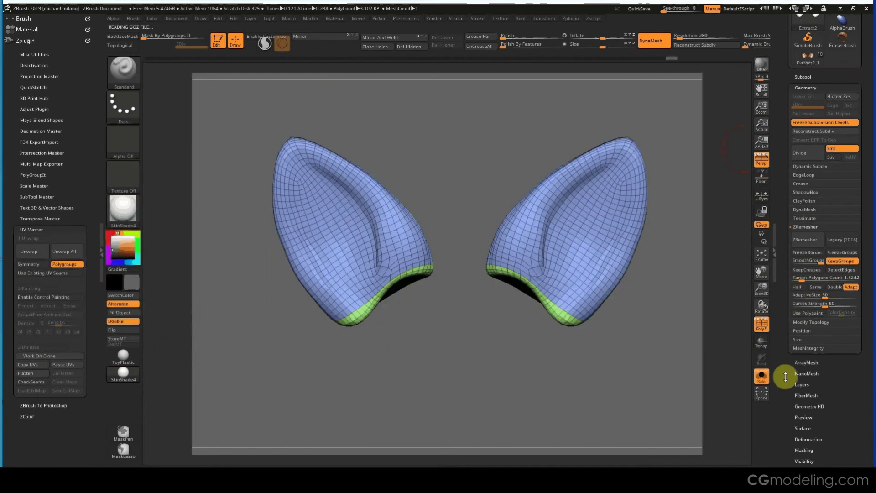
pyautogui.click(764, 335)
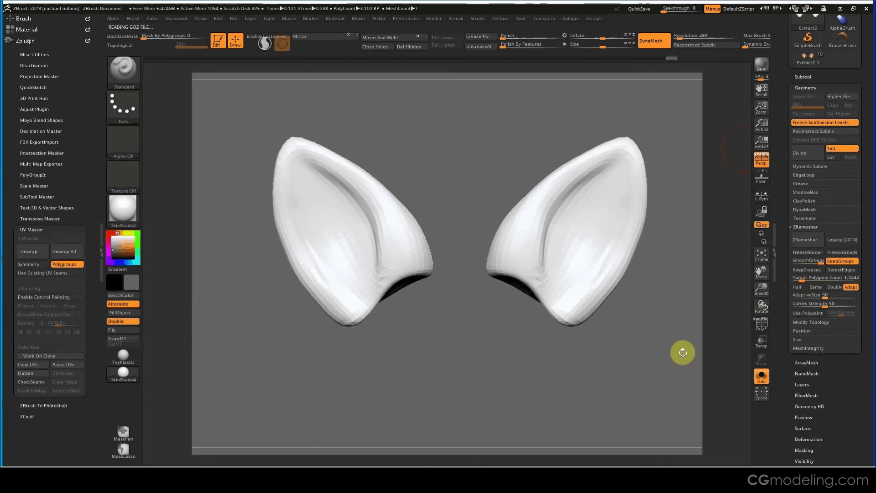
# - Compare the remeshed ears in Extract2 with the painted original ears in Extract3, alone and overlaid, toggling solo mode and Extract3's visibility
pyautogui.click(805, 76)
pyautogui.click(805, 120)
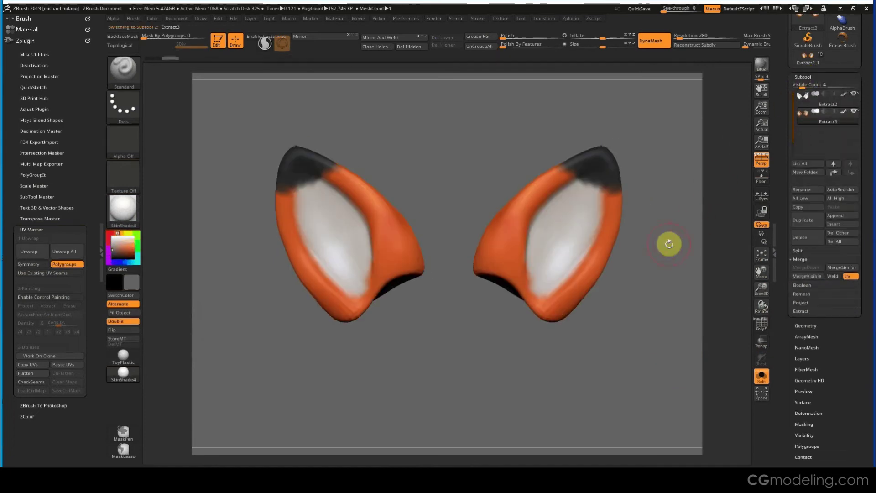
pyautogui.moveTo(669, 242); pyautogui.dragTo(573, 333)
pyautogui.click(821, 101)
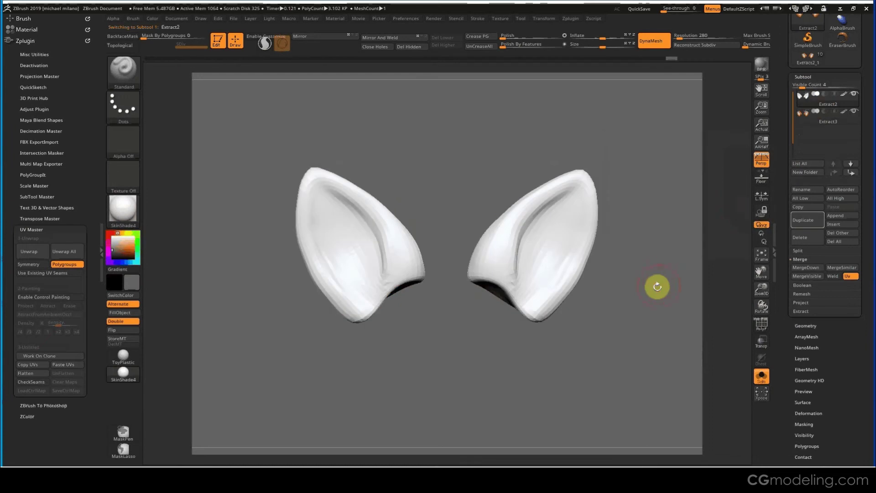
pyautogui.click(761, 377)
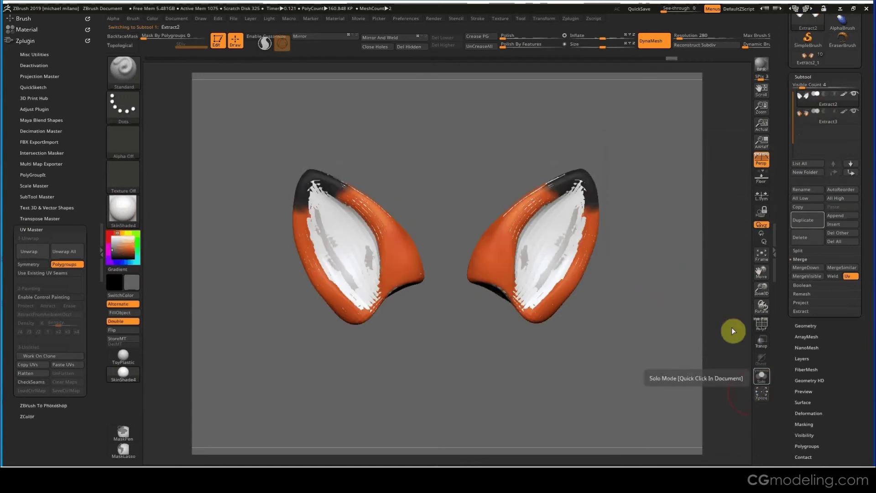
pyautogui.click(854, 113)
pyautogui.click(855, 113)
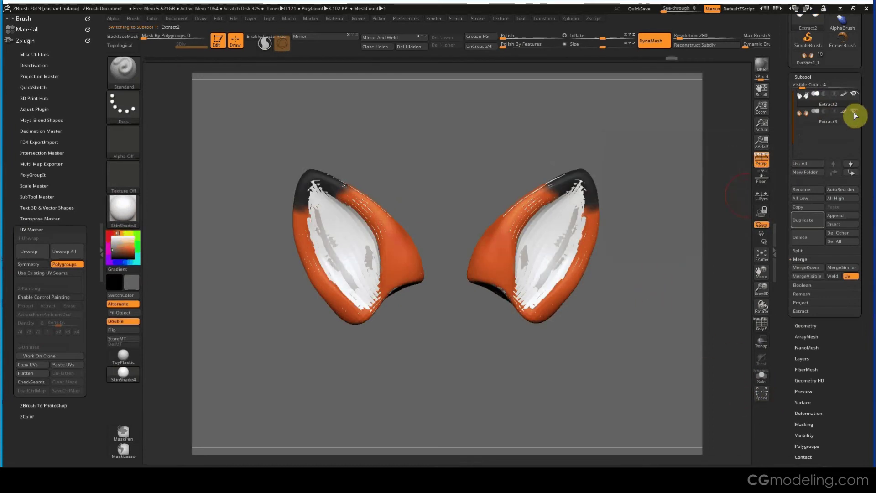
pyautogui.click(854, 112)
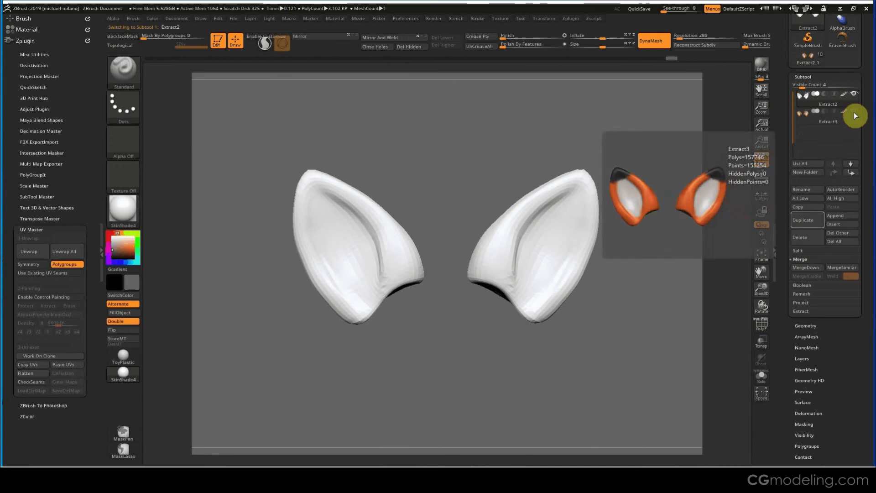
pyautogui.click(854, 112)
pyautogui.click(761, 376)
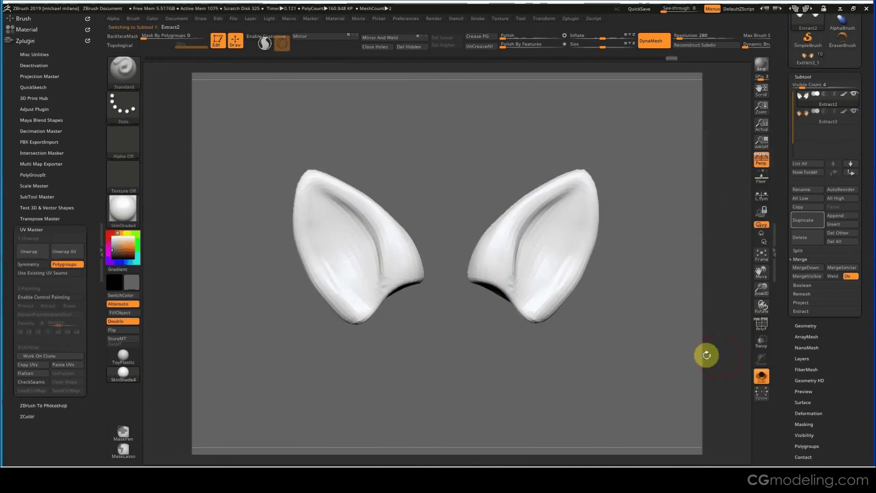
pyautogui.moveTo(669, 359); pyautogui.dragTo(639, 350)
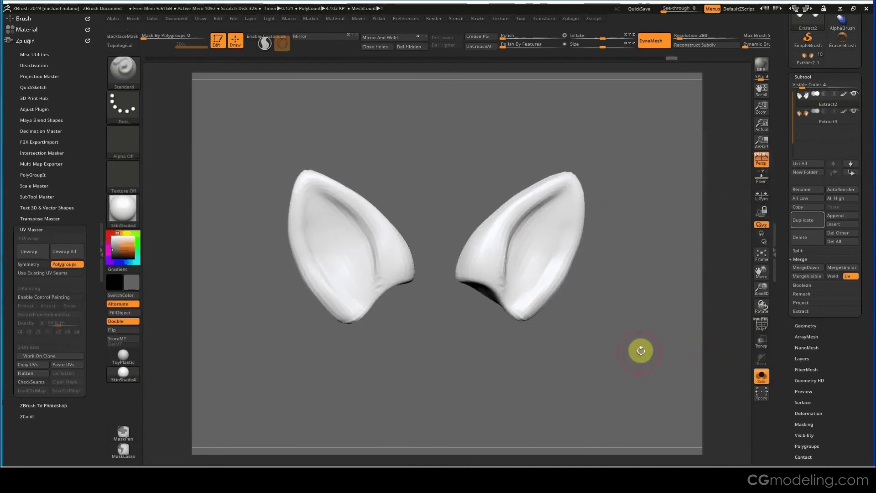
# - Try BasicMaterial2 on the remeshed ears, and switch their display material to BasicMaterial
pyautogui.moveTo(125, 360)
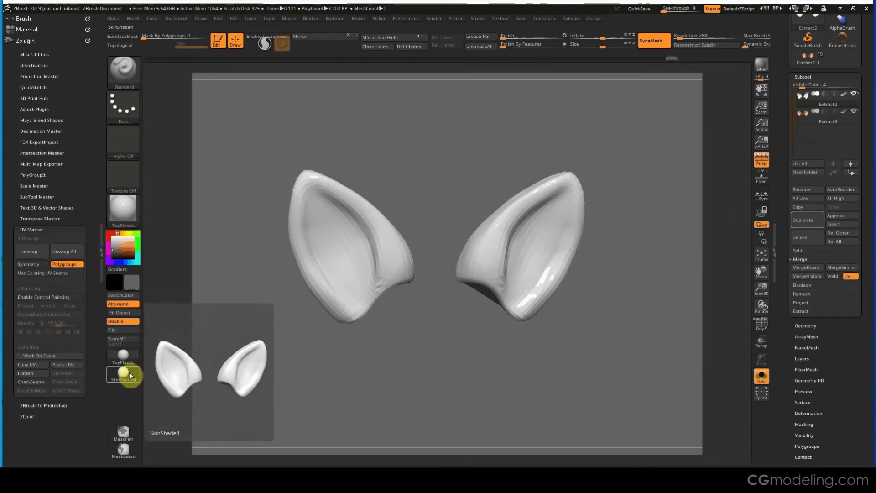
pyautogui.click(124, 359)
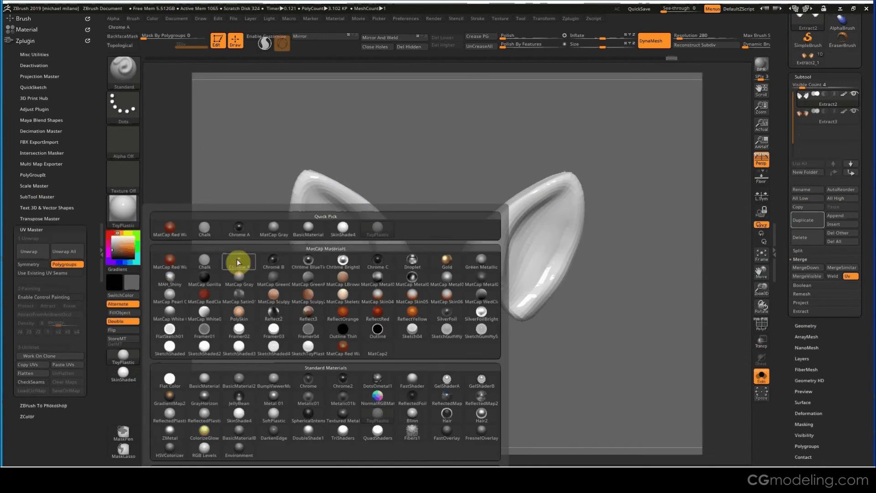
pyautogui.moveTo(238, 396)
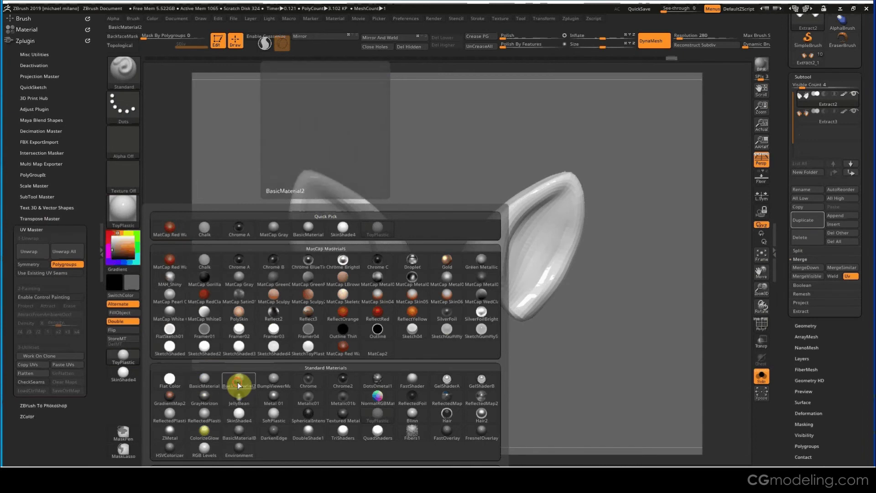
pyautogui.click(239, 381)
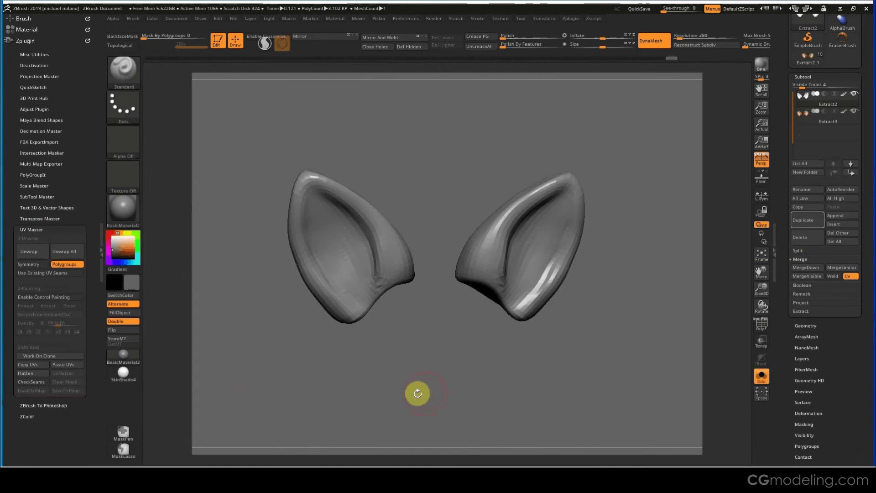
pyautogui.click(125, 207)
pyautogui.click(227, 370)
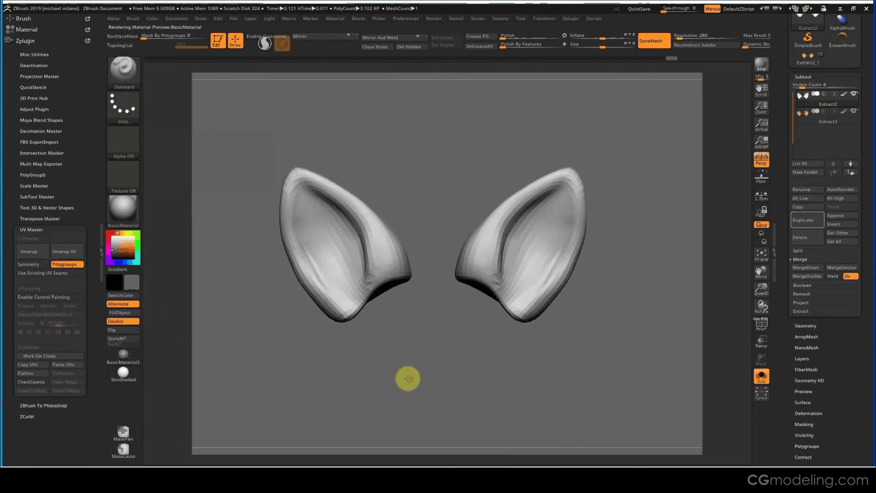
# - Subdivide the remeshed ears once, project the detail and colour of the Extract3 ears onto them, and inspect the result
pyautogui.press('ctrl')
pyautogui.hotkey('ctrl', 'd')
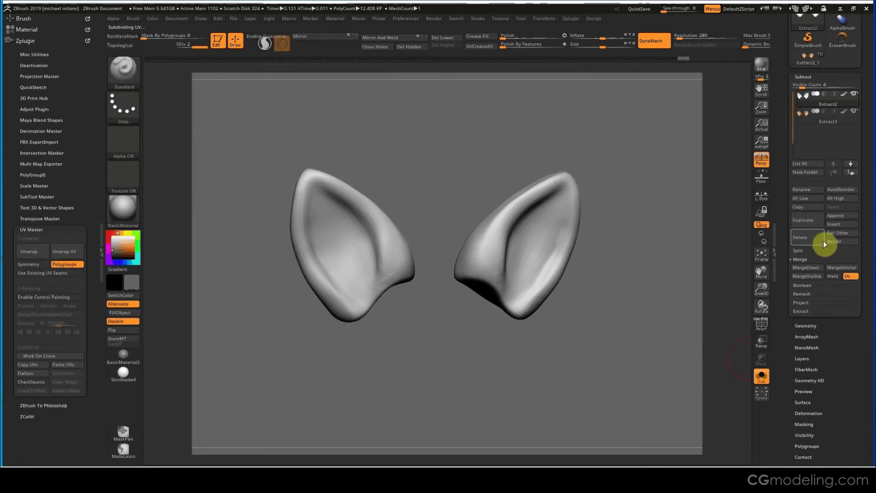
pyautogui.click(814, 301)
pyautogui.click(813, 305)
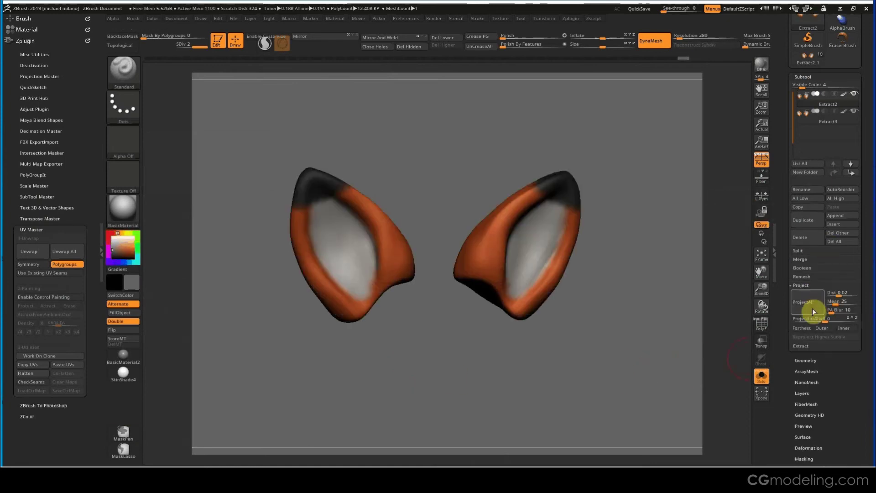
pyautogui.moveTo(669, 290); pyautogui.dragTo(442, 228)
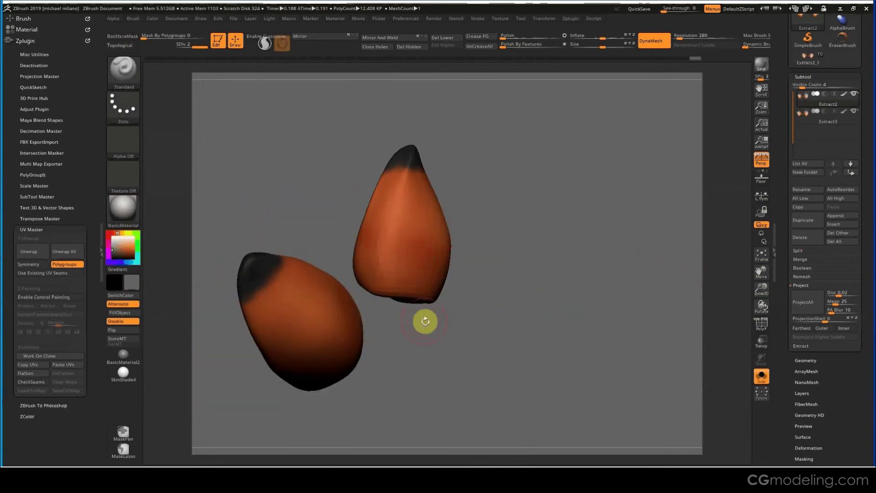
pyautogui.moveTo(425, 321); pyautogui.dragTo(382, 254)
pyautogui.moveTo(543, 295); pyautogui.dragTo(493, 317)
pyautogui.moveTo(348, 305); pyautogui.dragTo(343, 348)
# - Subdivide the ears again to level 3 and review their subdivision level setting
pyautogui.hotkey('ctrl', 'd')
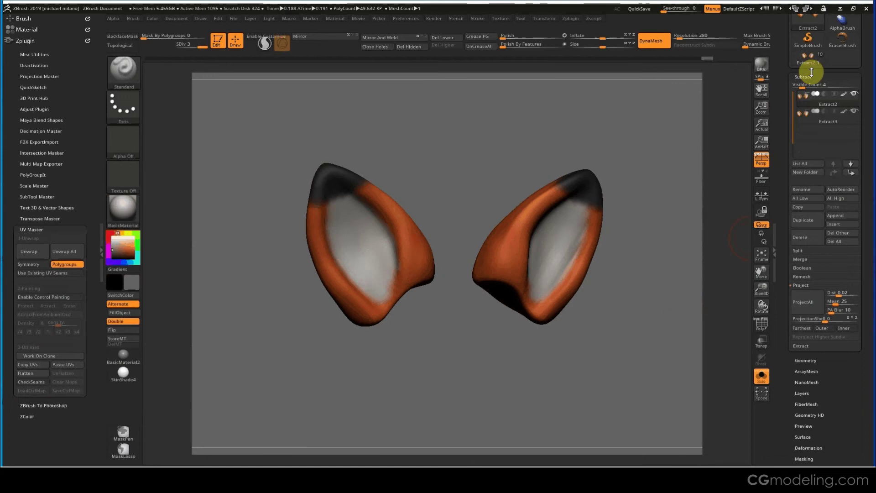
pyautogui.click(818, 364)
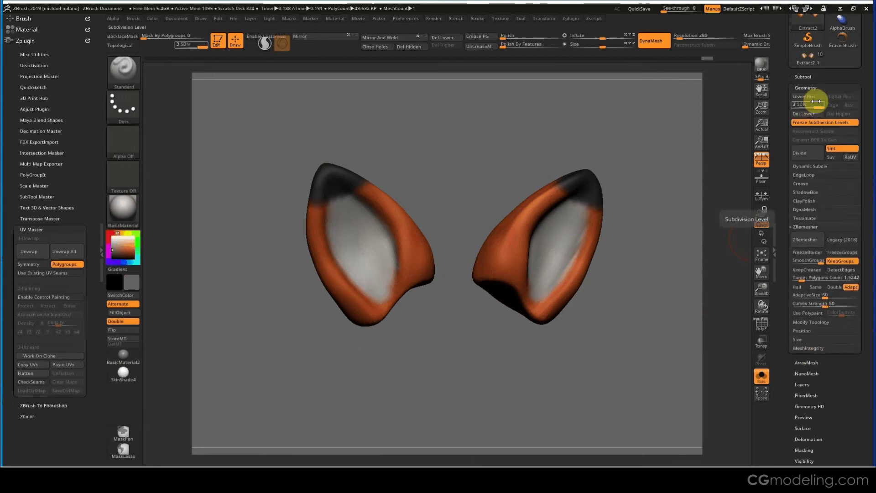
pyautogui.moveTo(819, 104); pyautogui.dragTo(804, 107)
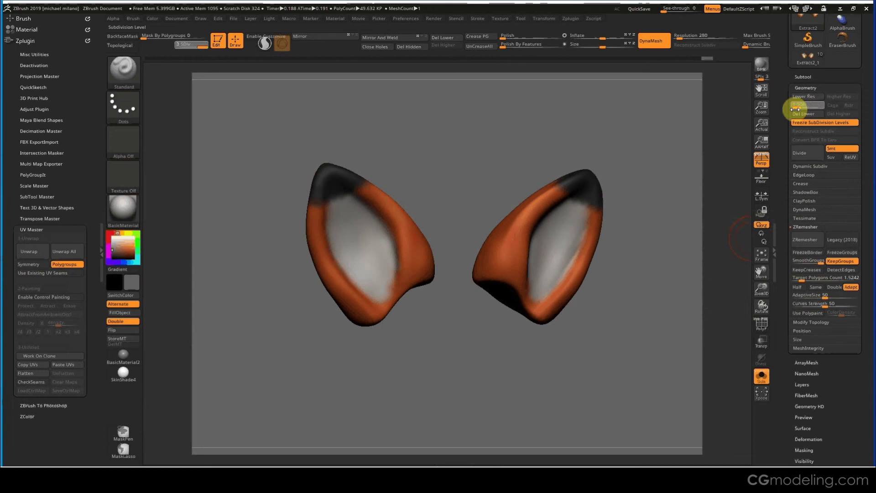
pyautogui.moveTo(667, 231); pyautogui.dragTo(686, 228)
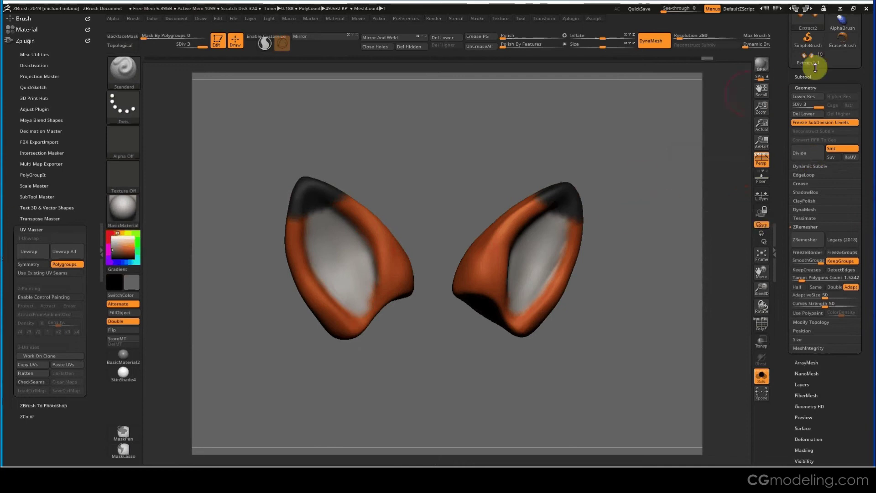
pyautogui.click(811, 85)
pyautogui.click(811, 85)
pyautogui.moveTo(694, 201); pyautogui.dragTo(671, 221)
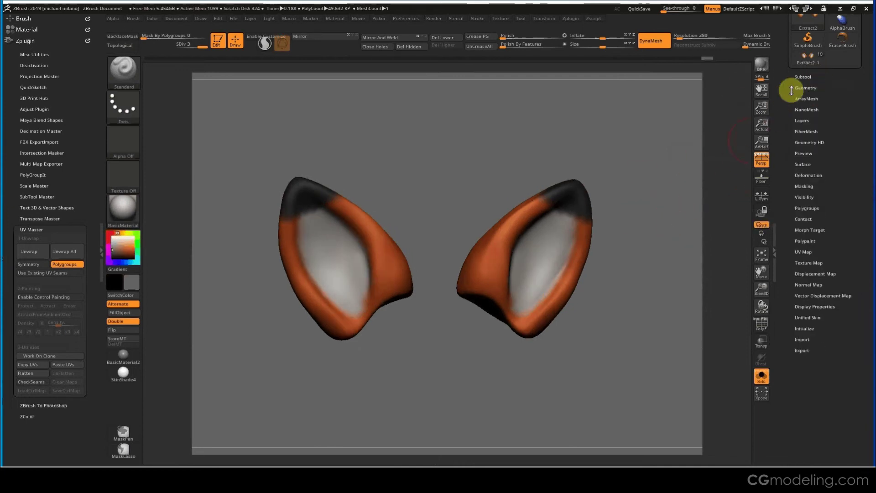
# - Project the original ears' detail onto the level 3 mesh, and repeat the subdivision and projection at level 4
pyautogui.click(800, 77)
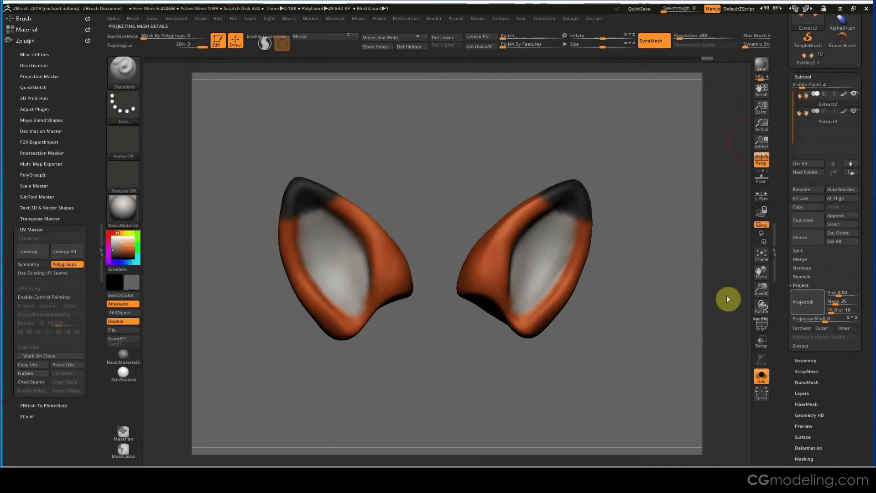
pyautogui.moveTo(655, 307); pyautogui.dragTo(643, 309)
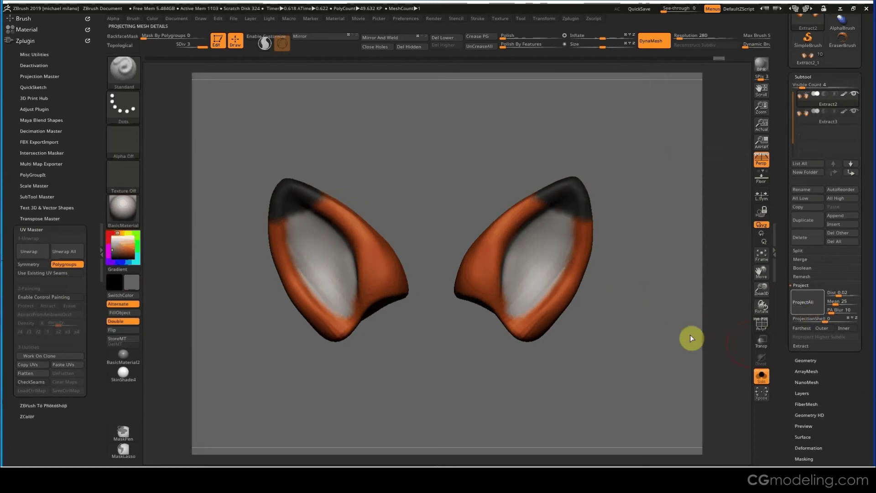
pyautogui.moveTo(667, 337); pyautogui.dragTo(657, 336)
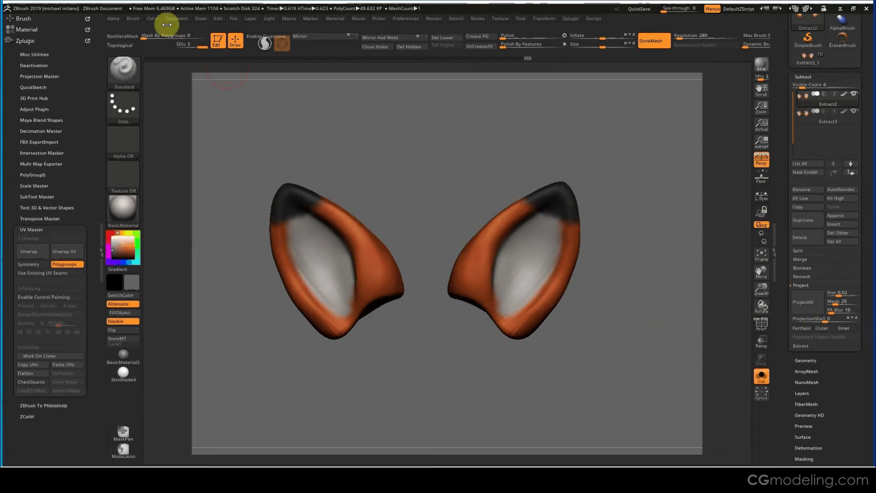
pyautogui.hotkey('ctrl', 'd')
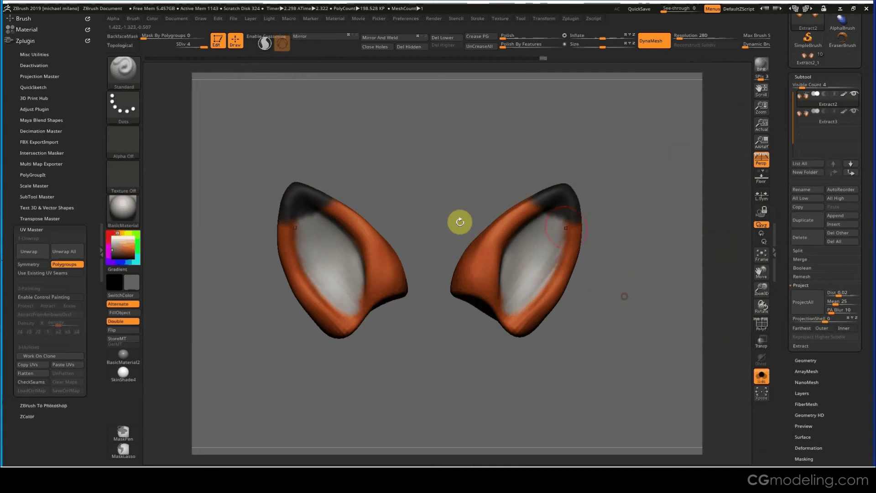
# - Switch to the complete fox tool Extract2_1, show all its subtools with solo mode off, and apply the SkinShade4 material
pyautogui.click(810, 60)
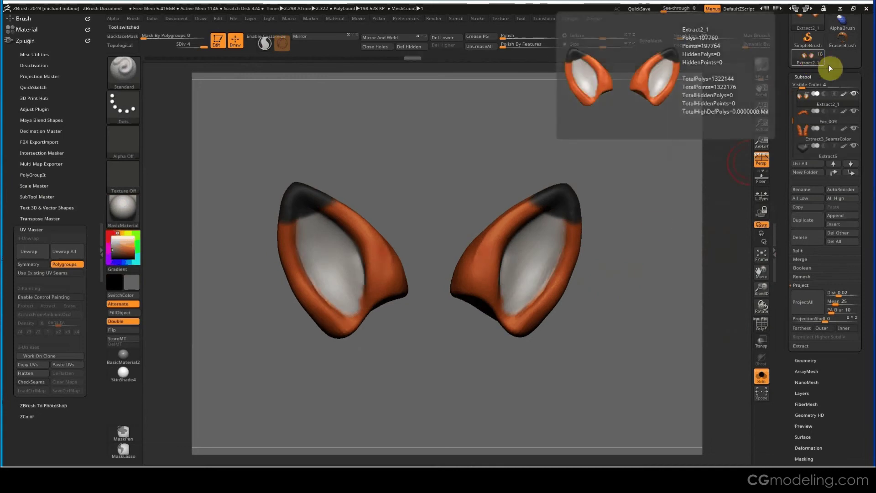
pyautogui.click(762, 381)
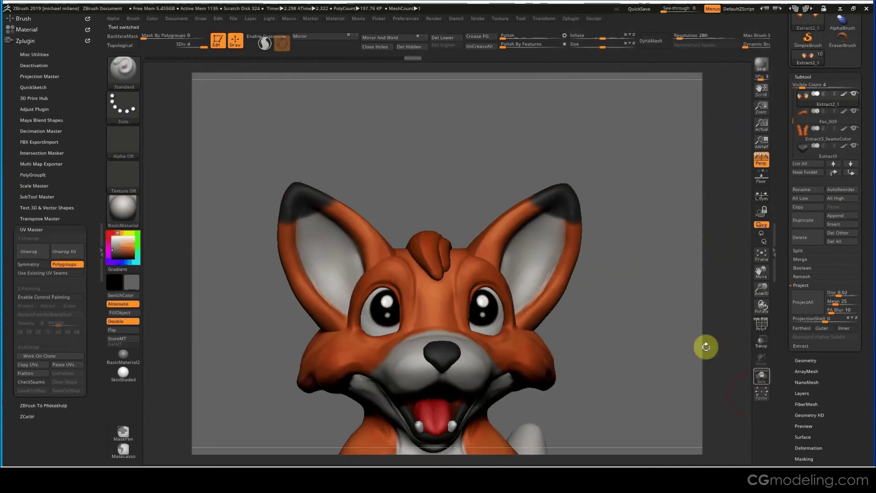
pyautogui.keyDown('alt'); pyautogui.moveTo(663, 325); pyautogui.dragTo(578, 226); pyautogui.keyUp('alt')
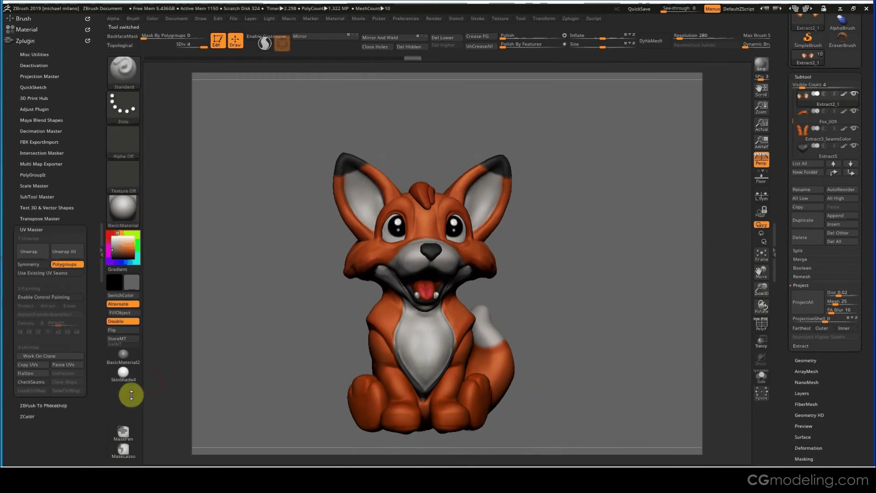
pyautogui.click(124, 377)
pyautogui.keyDown('alt'); pyautogui.moveTo(348, 363); pyautogui.dragTo(299, 356); pyautogui.keyUp('alt')
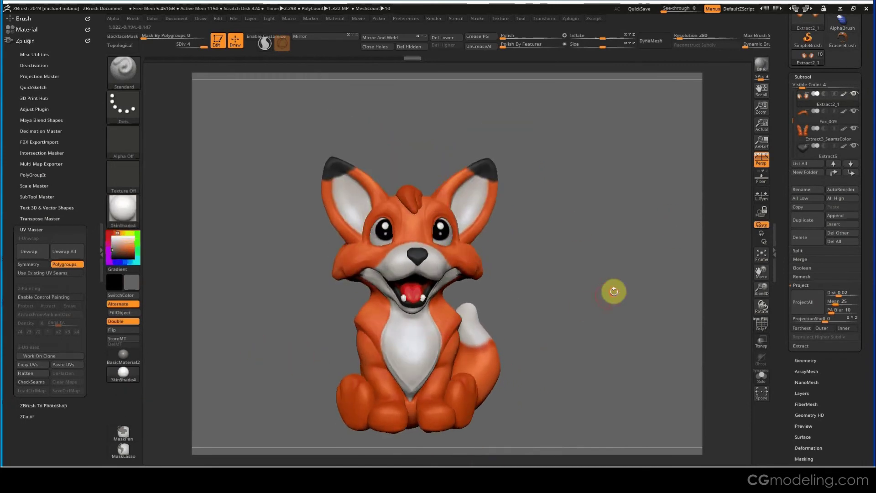
pyautogui.moveTo(612, 290); pyautogui.dragTo(629, 281)
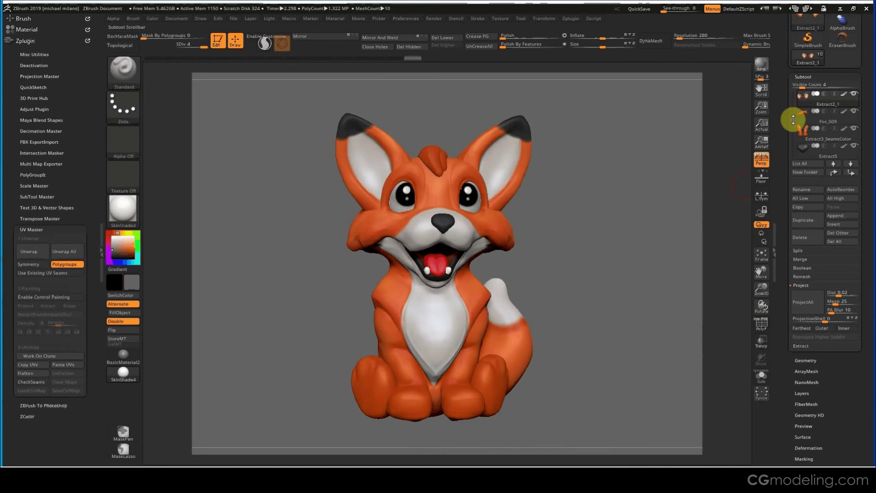
# - Isolate the tongue subtool Extract8 in solo mode with the polyframe displayed, and examine its polygroups from several angles
pyautogui.moveTo(793, 120); pyautogui.dragTo(795, 96)
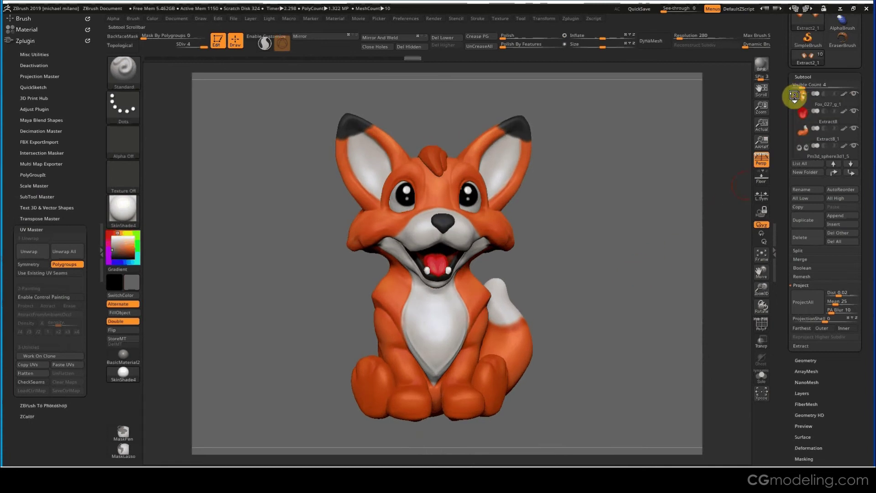
pyautogui.click(802, 116)
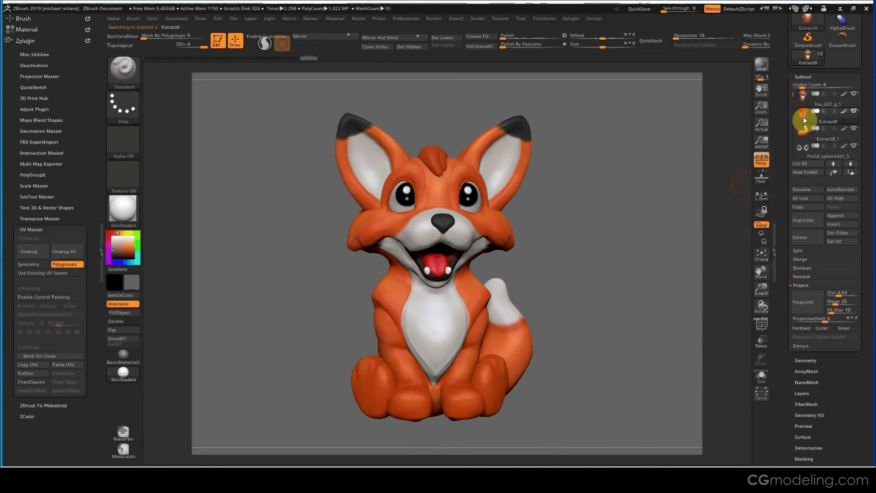
pyautogui.click(761, 376)
pyautogui.moveTo(645, 316); pyautogui.dragTo(750, 322)
pyautogui.click(755, 323)
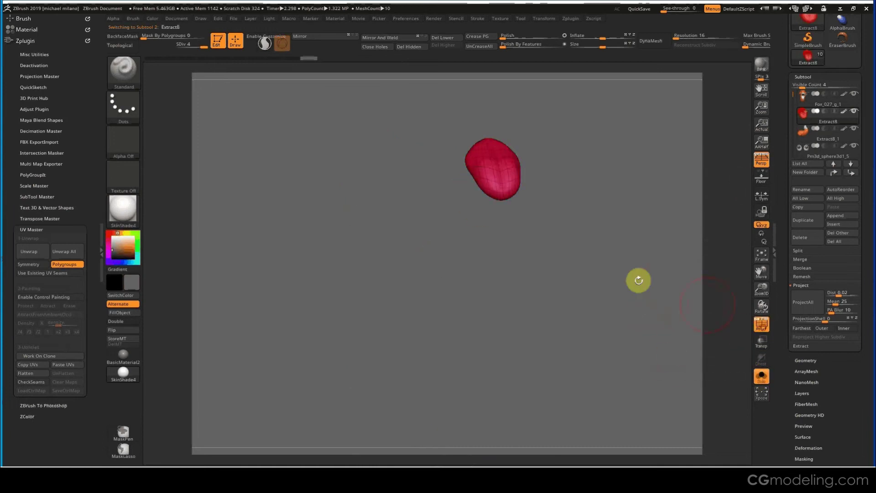
pyautogui.moveTo(638, 280); pyautogui.dragTo(572, 205)
pyautogui.press('space')
pyautogui.moveTo(578, 273); pyautogui.dragTo(534, 273)
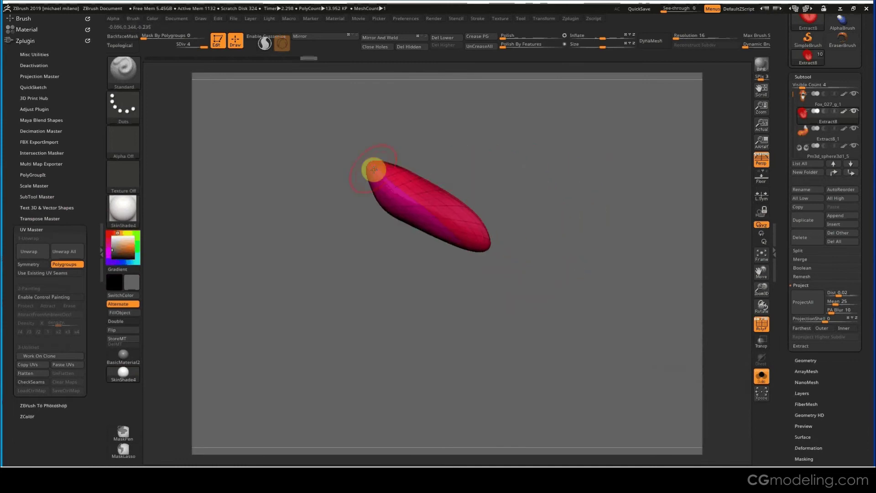
pyautogui.moveTo(523, 306); pyautogui.dragTo(466, 211)
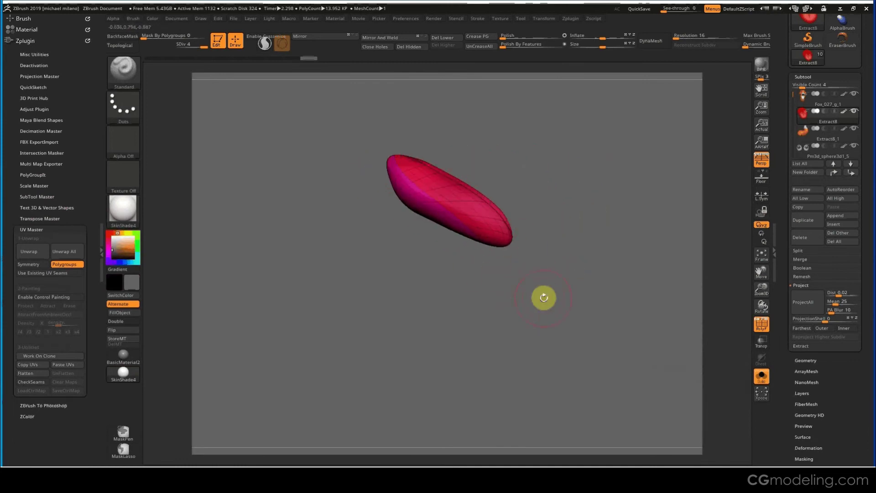
pyautogui.moveTo(544, 298); pyautogui.dragTo(511, 276)
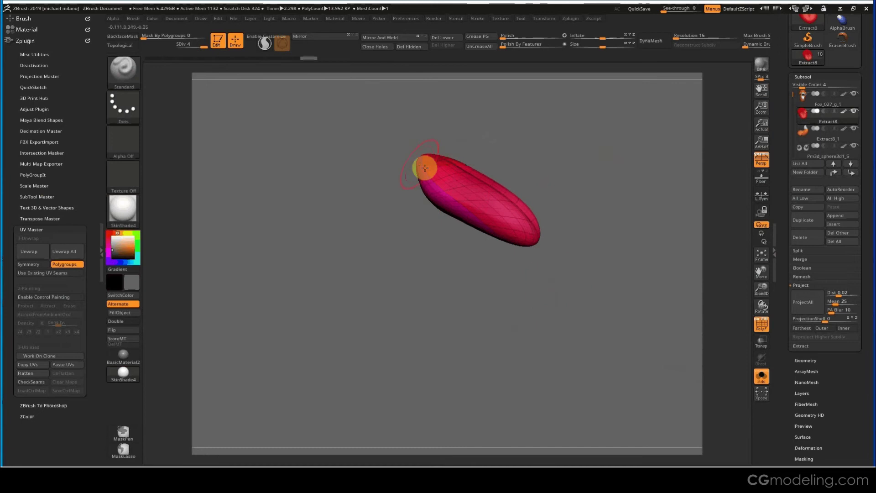
# - Inspect the tongue's remaining polygroups from other angles and hide its polyframe
pyautogui.moveTo(555, 298); pyautogui.dragTo(590, 281)
pyautogui.moveTo(518, 232); pyautogui.dragTo(498, 219)
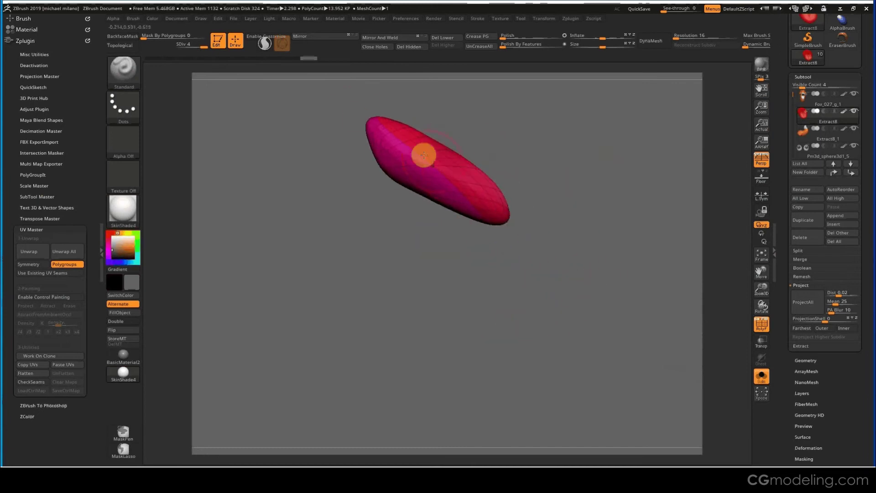
pyautogui.moveTo(546, 298); pyautogui.dragTo(483, 303)
pyautogui.click(760, 328)
# - Select the tail subtool Extract8_1, examine its polygroups from several angles with the polyframe displayed, and hide the polyframe
pyautogui.click(813, 157)
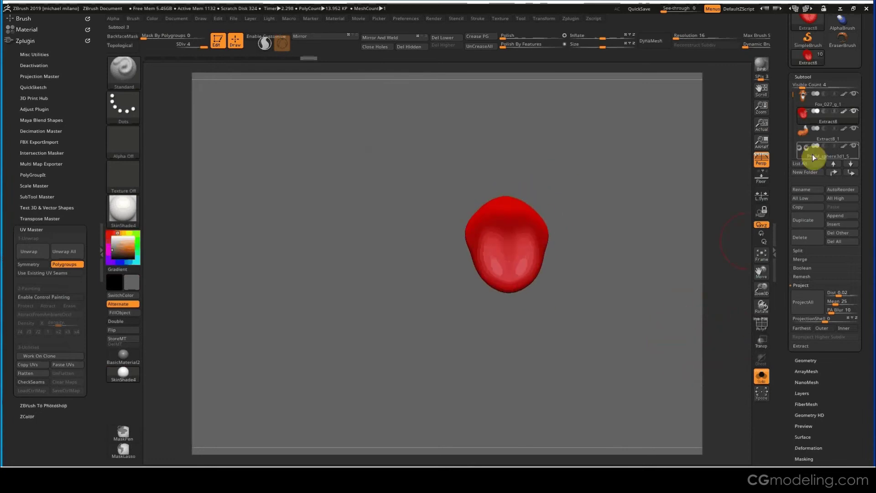
pyautogui.click(809, 139)
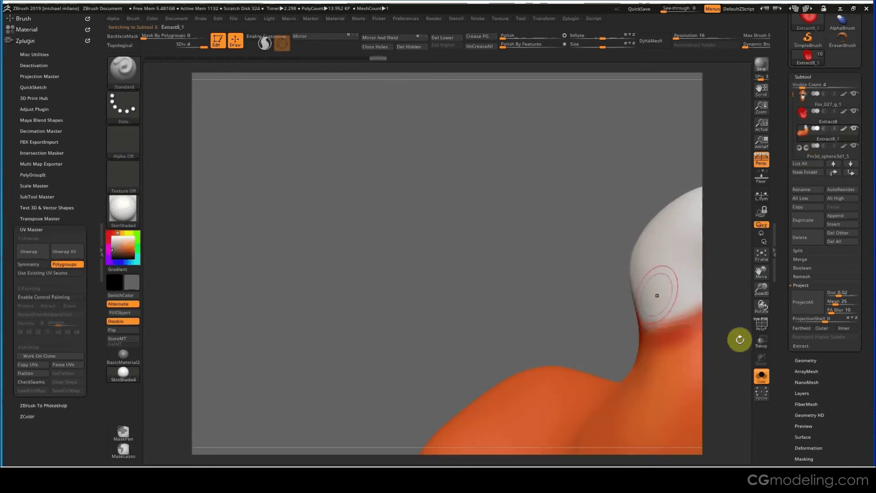
pyautogui.keyDown('alt'); pyautogui.moveTo(500, 300); pyautogui.dragTo(504, 142); pyautogui.keyUp('alt')
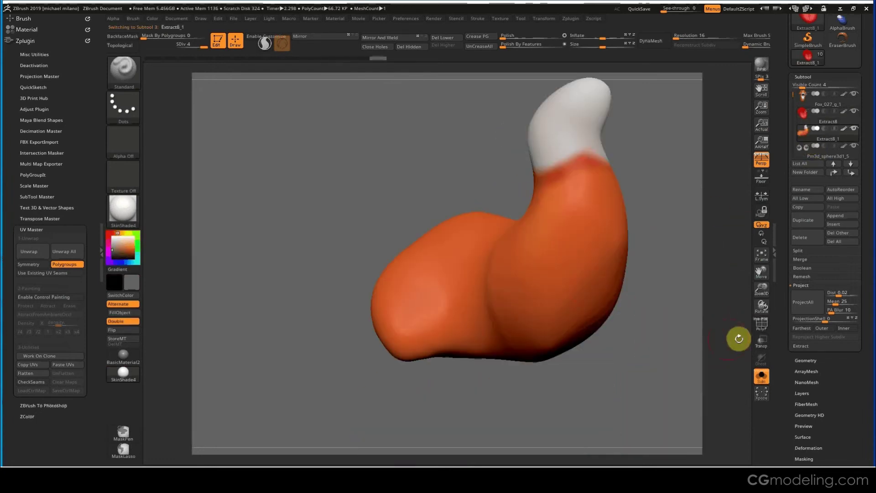
pyautogui.moveTo(695, 361); pyautogui.dragTo(610, 334)
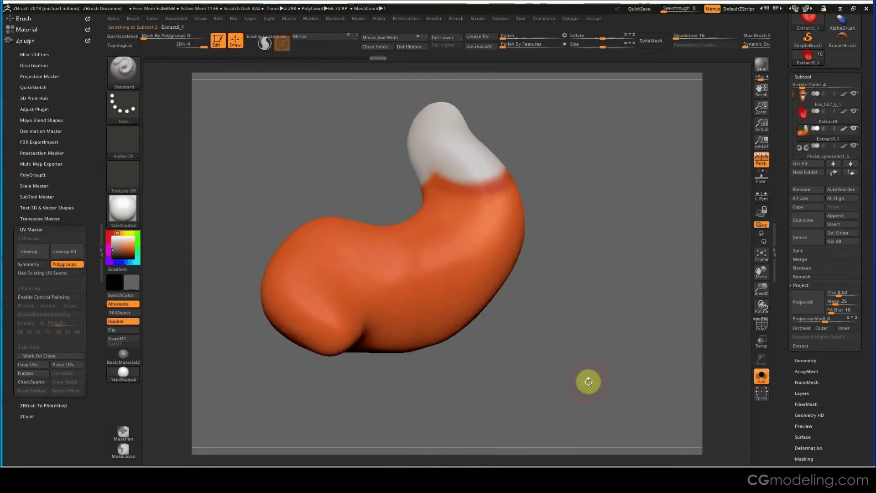
pyautogui.click(761, 324)
pyautogui.moveTo(691, 324); pyautogui.dragTo(695, 304)
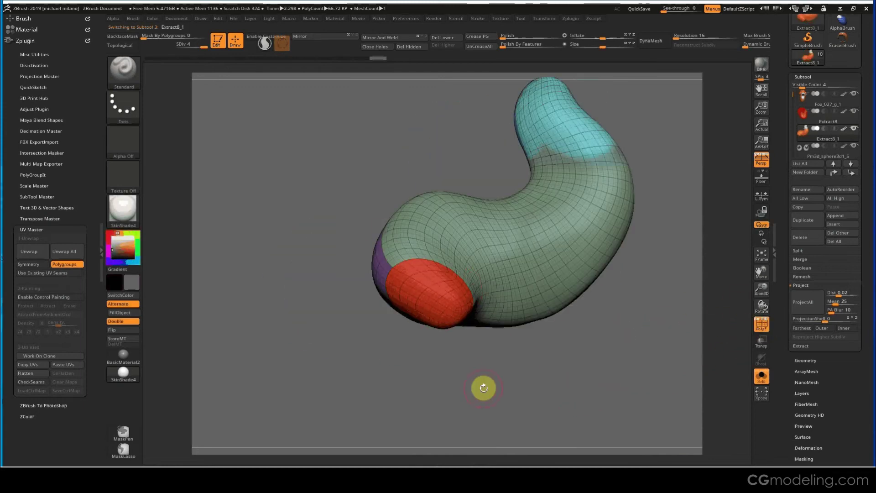
pyautogui.moveTo(483, 385); pyautogui.dragTo(529, 240)
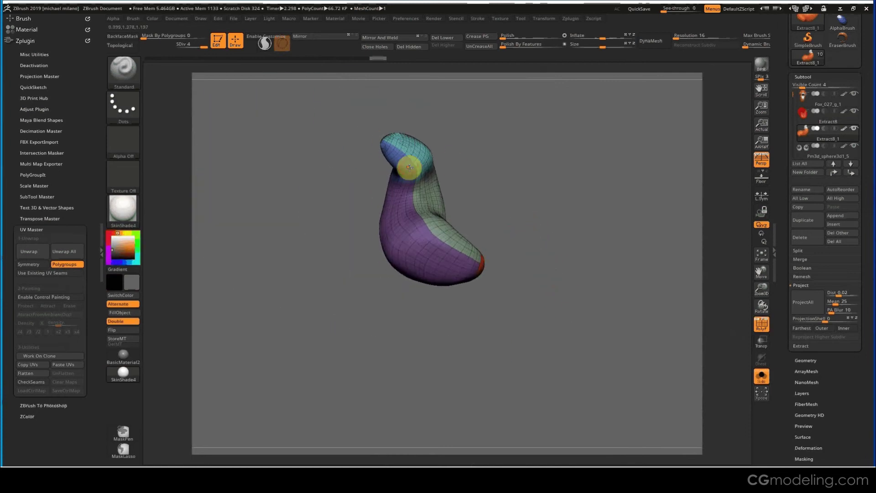
pyautogui.moveTo(425, 227); pyautogui.dragTo(478, 268)
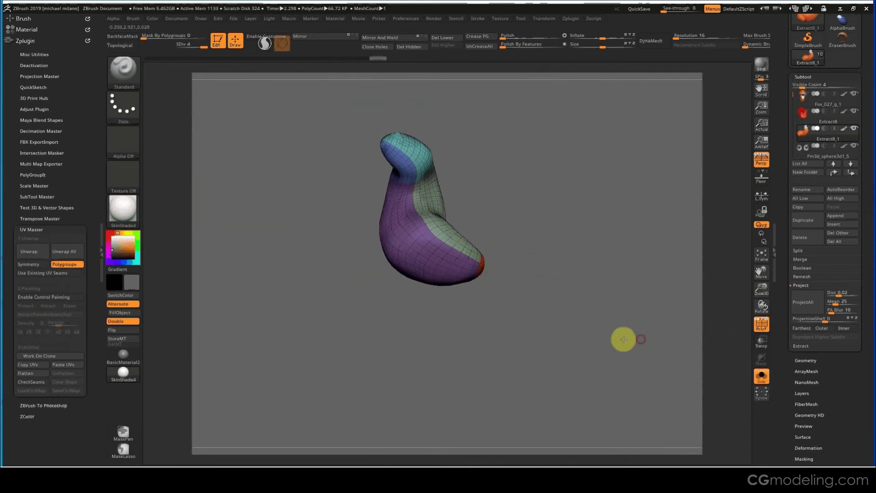
pyautogui.moveTo(622, 336)
pyautogui.mouseDown()
pyautogui.moveTo(630, 329)
pyautogui.moveTo(663, 341)
pyautogui.mouseUp()
pyautogui.click(761, 329)
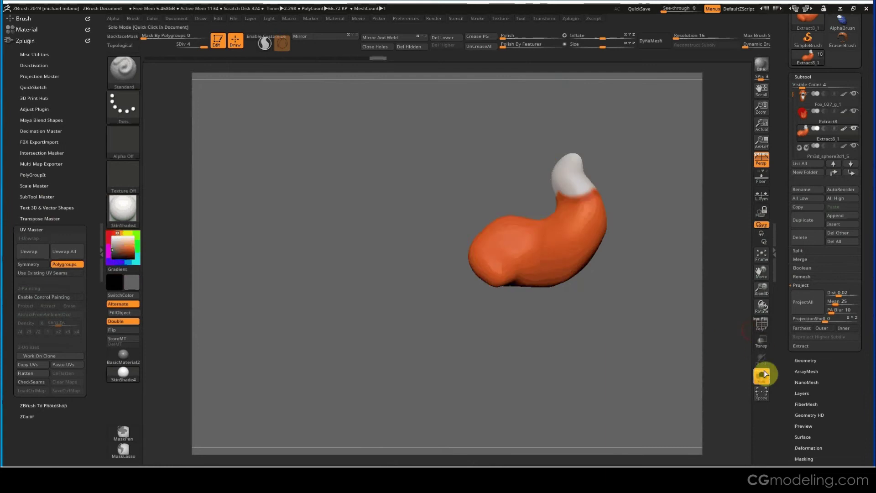
# - Turn off solo mode and bring the complete fox into a front view with the start of the subtool list shown
pyautogui.click(760, 379)
pyautogui.moveTo(673, 309); pyautogui.dragTo(621, 367)
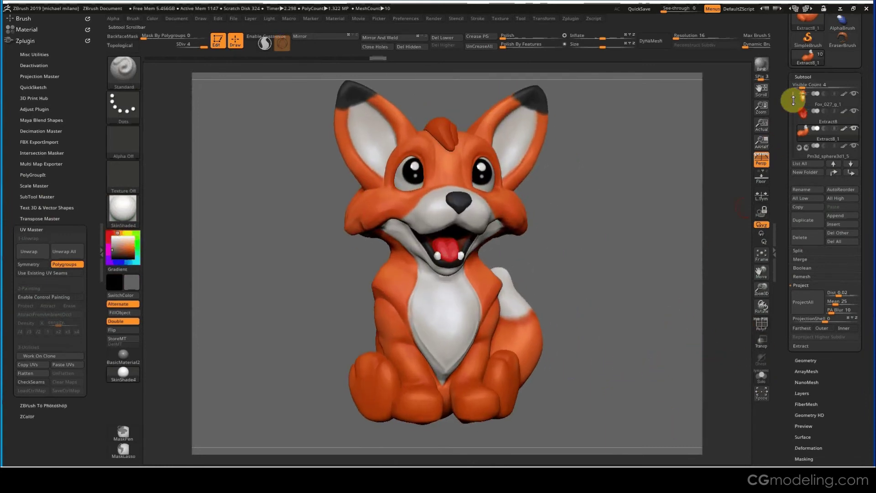
pyautogui.moveTo(794, 99); pyautogui.dragTo(792, 92)
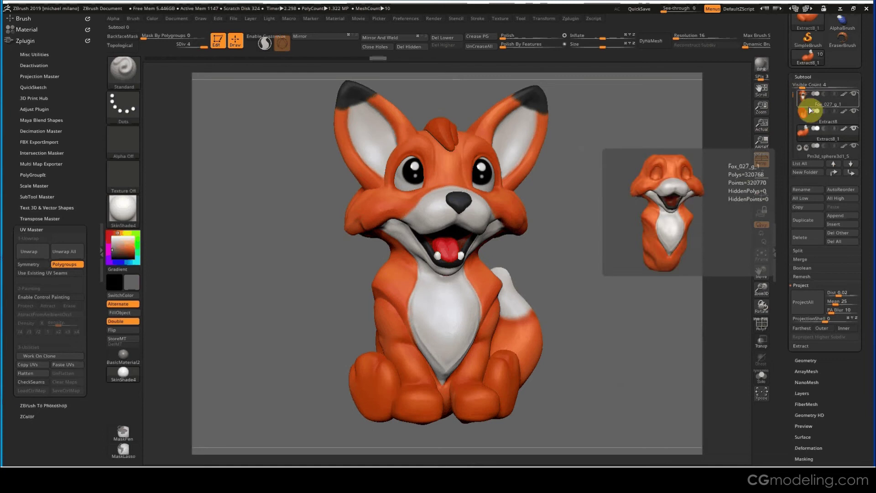
pyautogui.moveTo(616, 223); pyautogui.dragTo(618, 241)
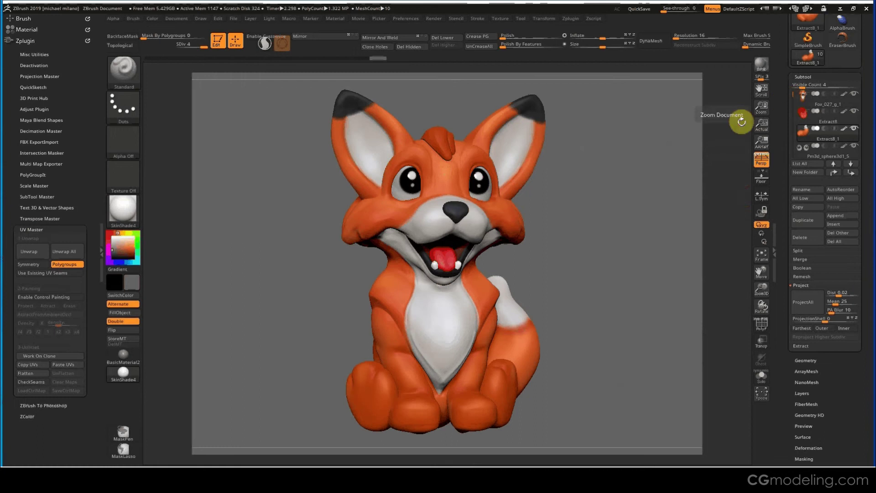
pyautogui.moveTo(655, 182); pyautogui.dragTo(654, 177)
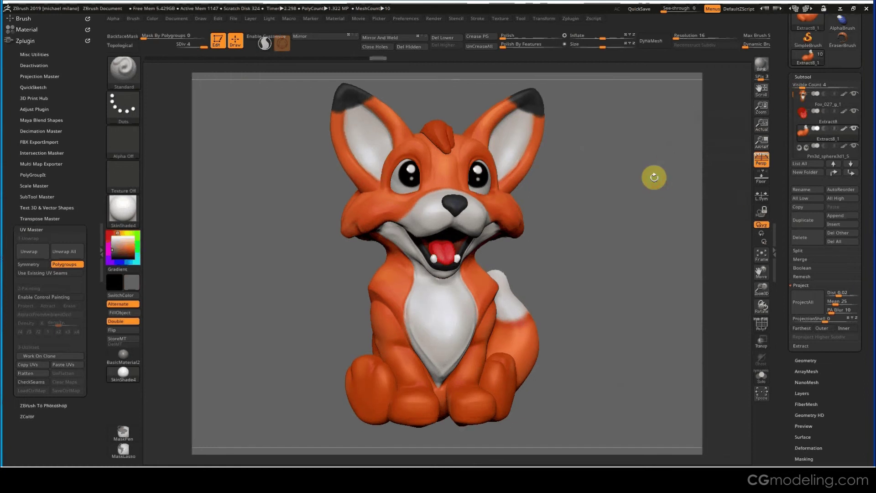
# - Select the body subtool Fox_027_g_1, inspect its polyframe at subdivision level 1, and return it to level 4
pyautogui.click(828, 102)
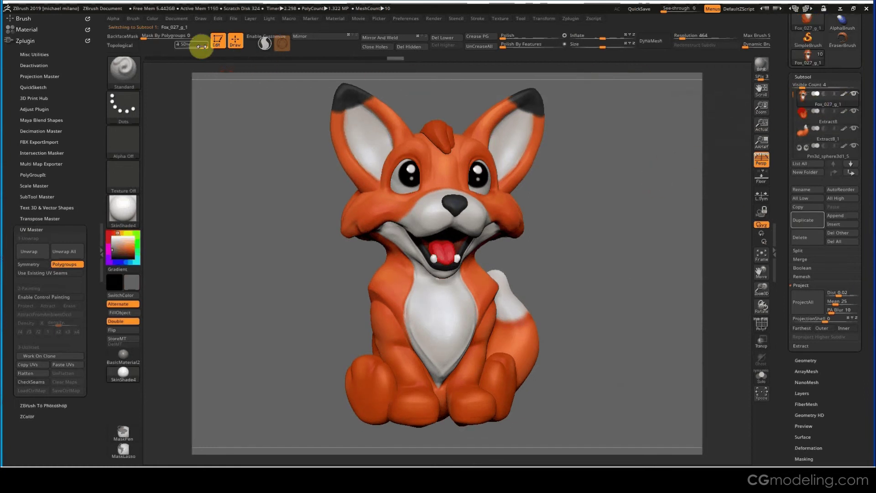
pyautogui.moveTo(203, 44); pyautogui.dragTo(177, 44)
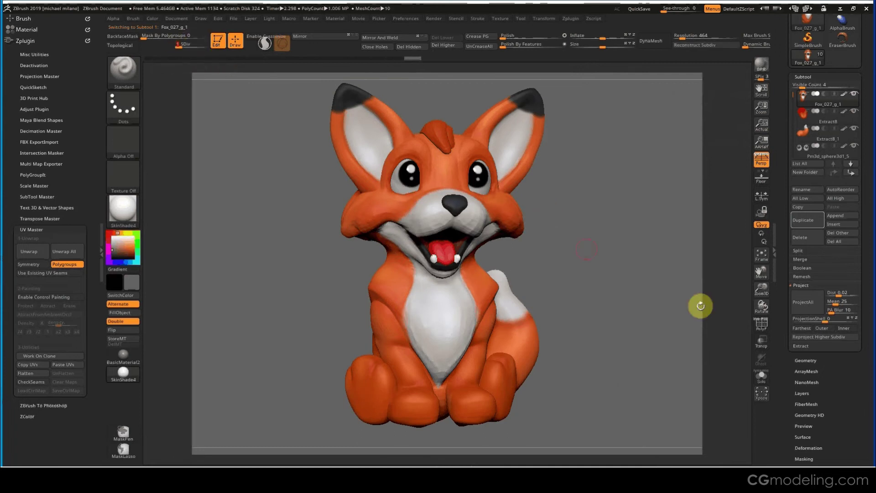
pyautogui.click(761, 325)
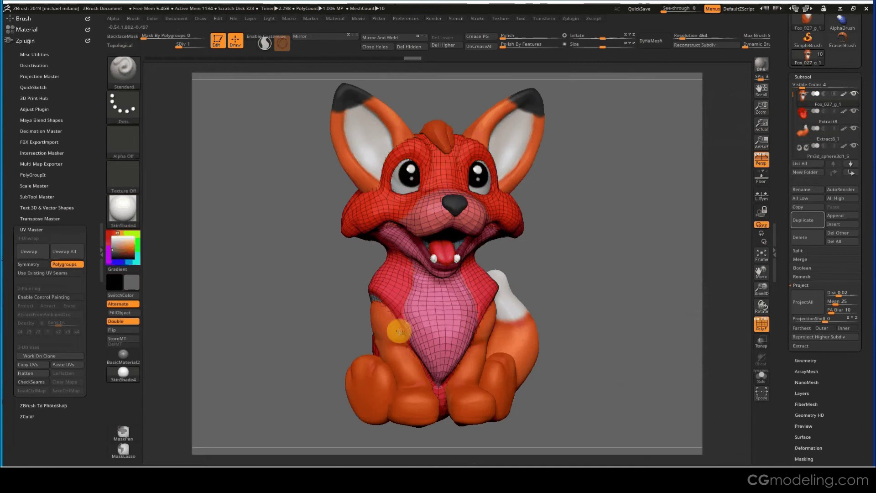
pyautogui.keyDown('shift'); pyautogui.moveTo(301, 305); pyautogui.dragTo(299, 306); pyautogui.keyUp('shift')
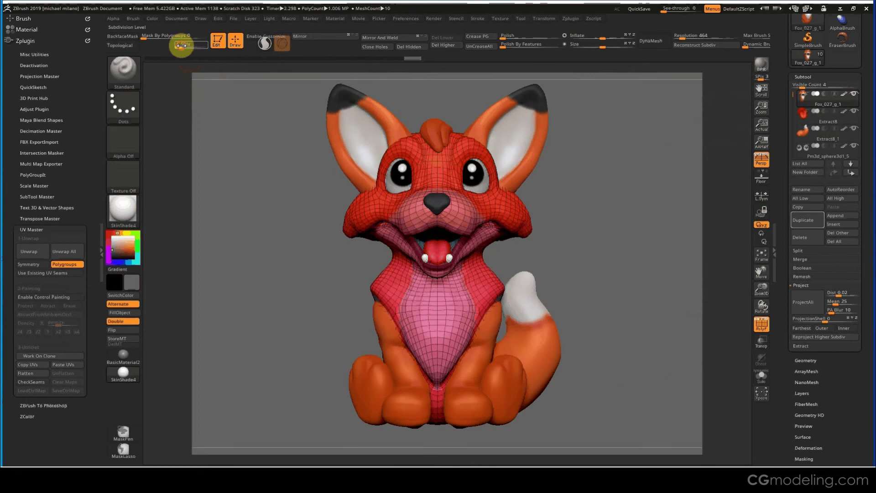
pyautogui.click(204, 46)
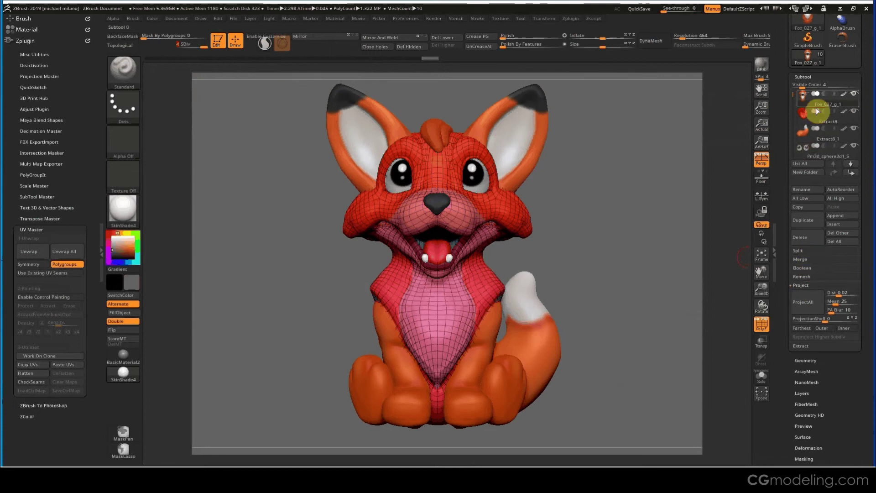
# - Expand the subtool Merge options and review the polyframes of the tongue, tail, ears and hair tuft subtools
pyautogui.click(805, 259)
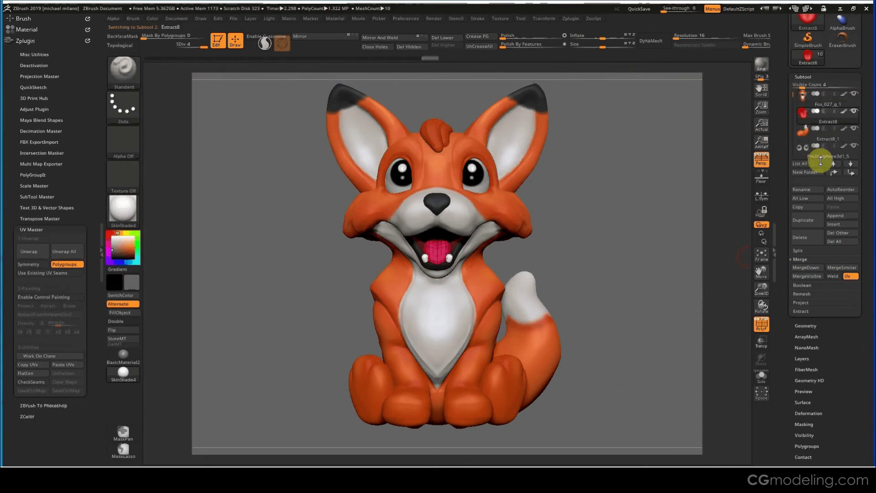
pyautogui.click(806, 138)
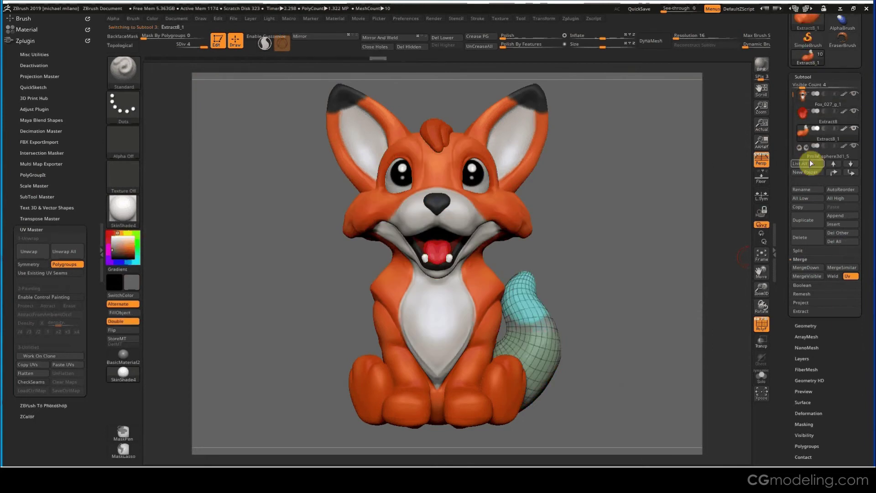
pyautogui.moveTo(794, 121)
pyautogui.mouseDown()
pyautogui.moveTo(786, 98)
pyautogui.moveTo(792, 107)
pyautogui.mouseUp()
pyautogui.click(803, 134)
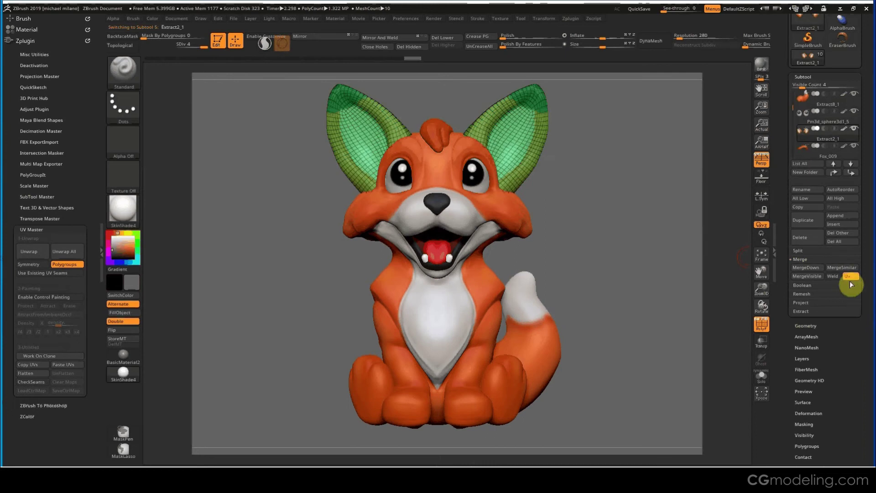
pyautogui.click(807, 153)
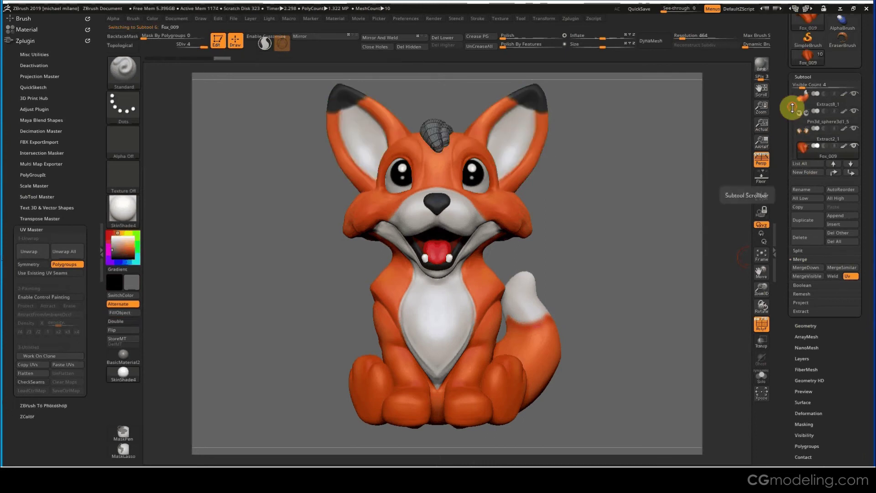
pyautogui.moveTo(792, 108); pyautogui.dragTo(792, 114)
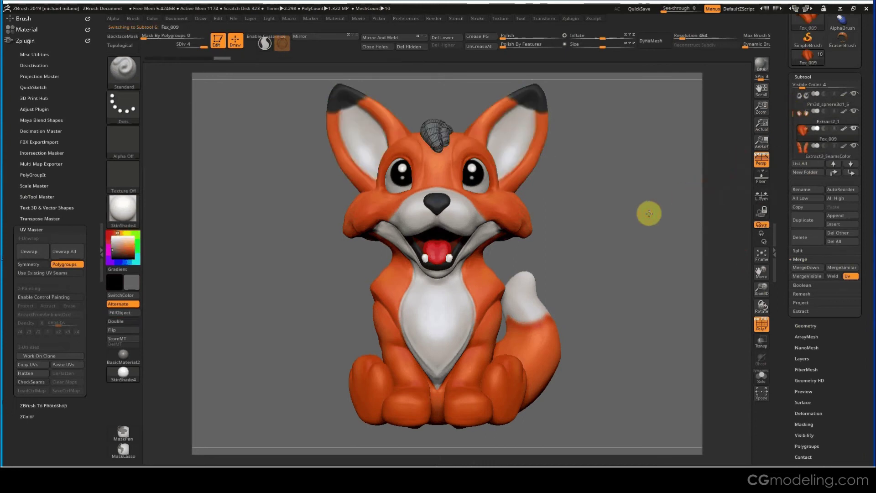
pyautogui.moveTo(647, 211); pyautogui.dragTo(757, 190)
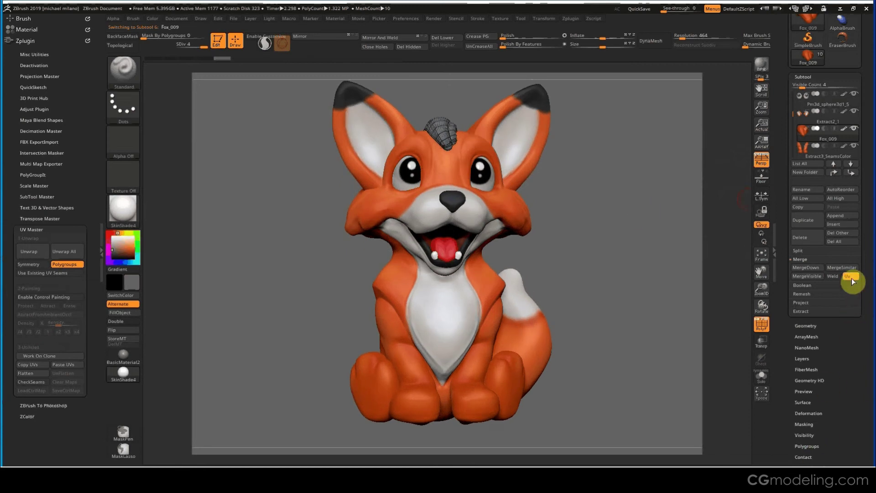
# - Review the polyframes of the front legs, nose and hind feet subtools, ending on Extract5_1_SeamsColor
pyautogui.click(805, 158)
pyautogui.moveTo(661, 266); pyautogui.dragTo(744, 284)
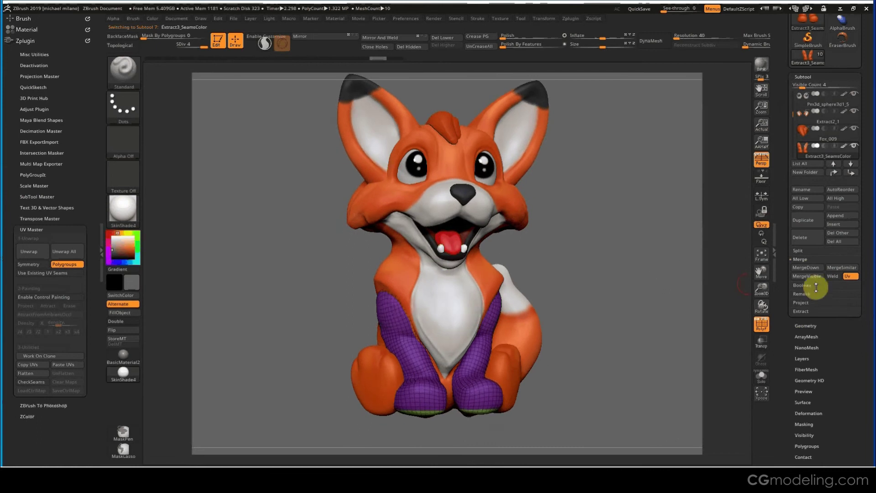
pyautogui.moveTo(794, 118); pyautogui.dragTo(794, 121)
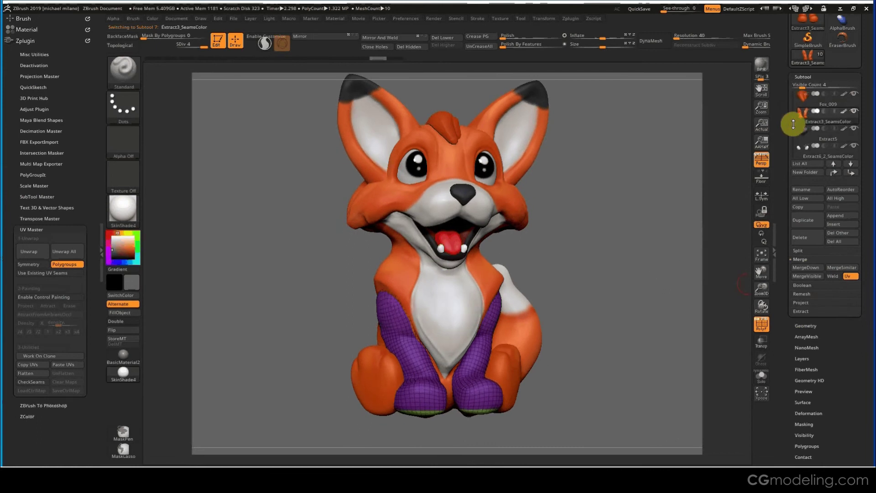
pyautogui.click(805, 133)
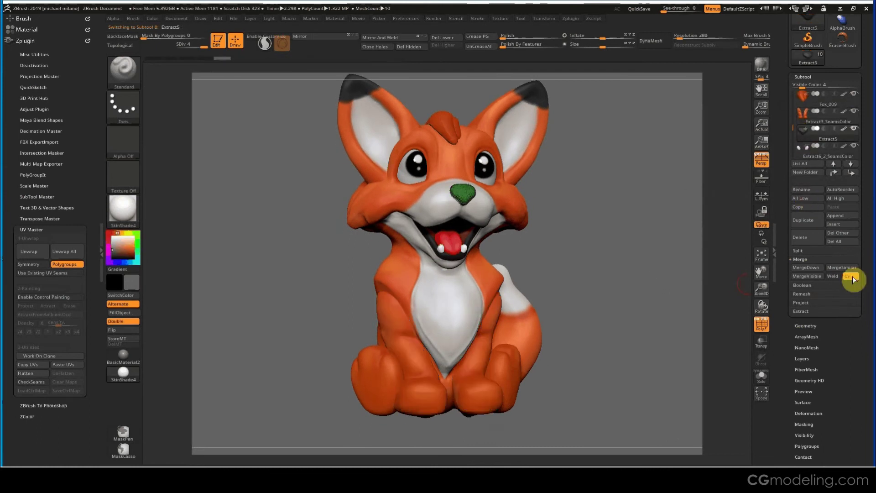
pyautogui.moveTo(794, 134); pyautogui.dragTo(792, 140)
pyautogui.click(805, 151)
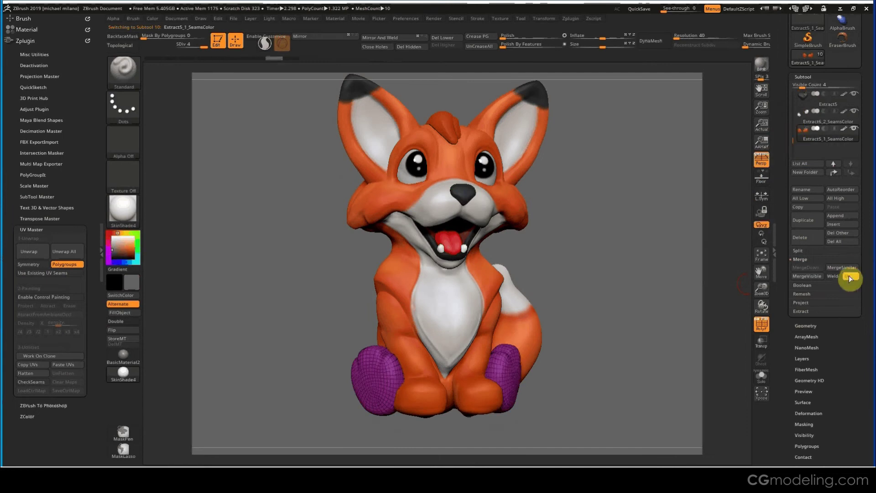
pyautogui.moveTo(638, 199); pyautogui.dragTo(455, 135)
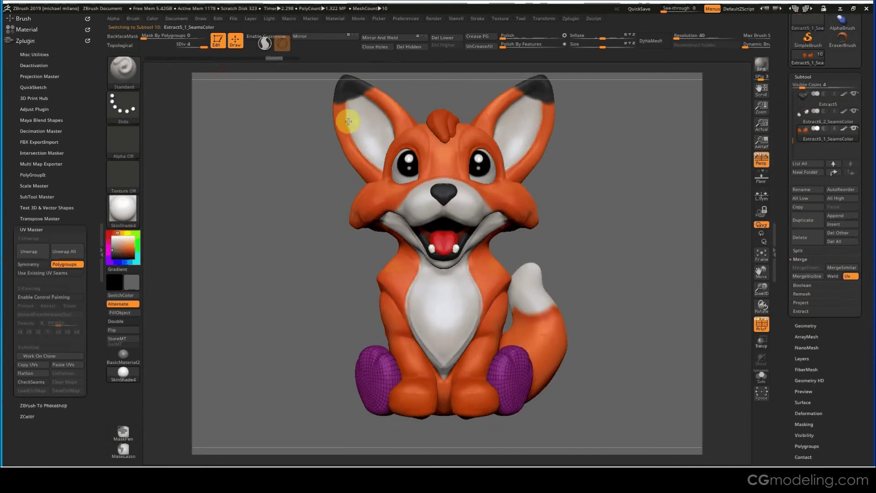
# - Step the hind feet down to subdivision level 1 and back up to level 4 to compare their levels
pyautogui.hotkey('shift', 'd')
pyautogui.hotkey('shift', 'd')
pyautogui.hotkey('shift', 'd')
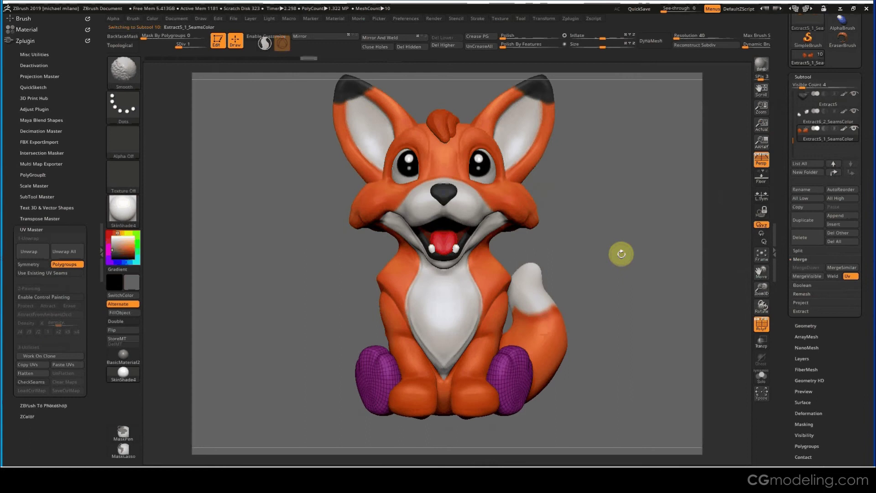
pyautogui.moveTo(637, 261); pyautogui.dragTo(625, 263)
pyautogui.press('d')
pyautogui.press('d')
pyautogui.press('d')
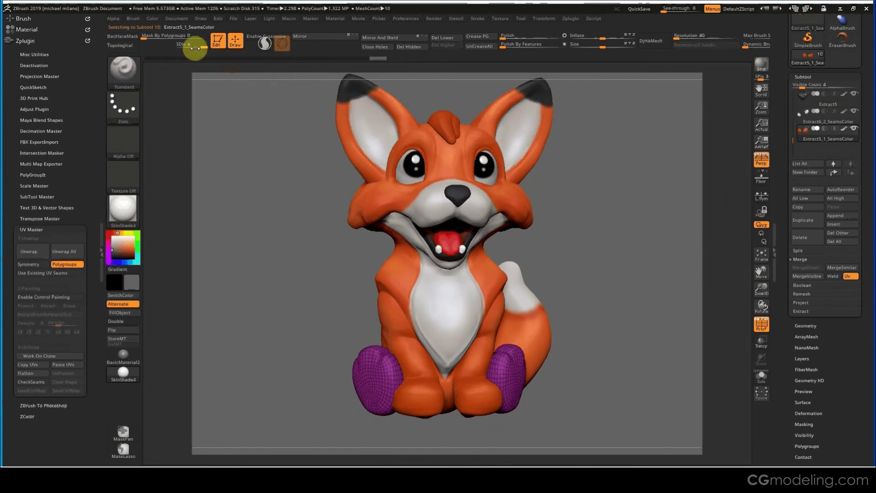
# - Check the teeth subtool, set the nose subtool Extract5 to subdivision level 3, and look up the Geometry option for deleting higher levels
pyautogui.click(825, 122)
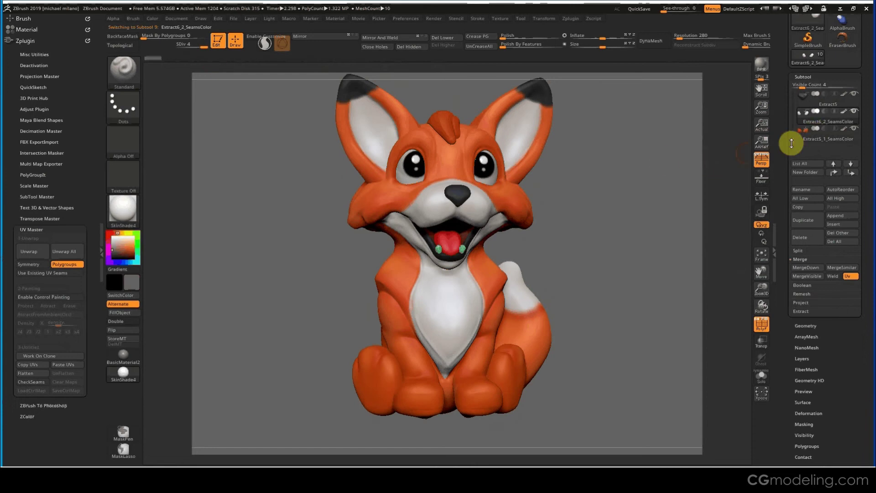
pyautogui.moveTo(793, 141); pyautogui.dragTo(792, 126)
pyautogui.click(803, 136)
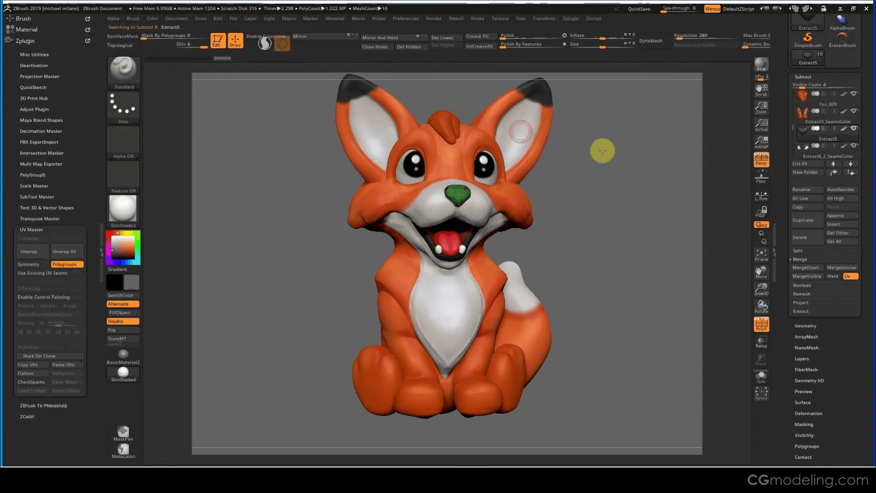
pyautogui.click(199, 46)
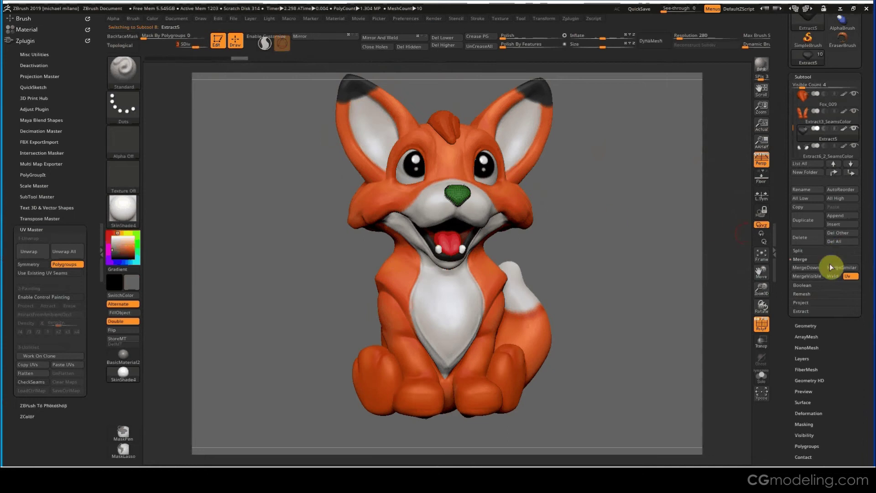
pyautogui.click(808, 326)
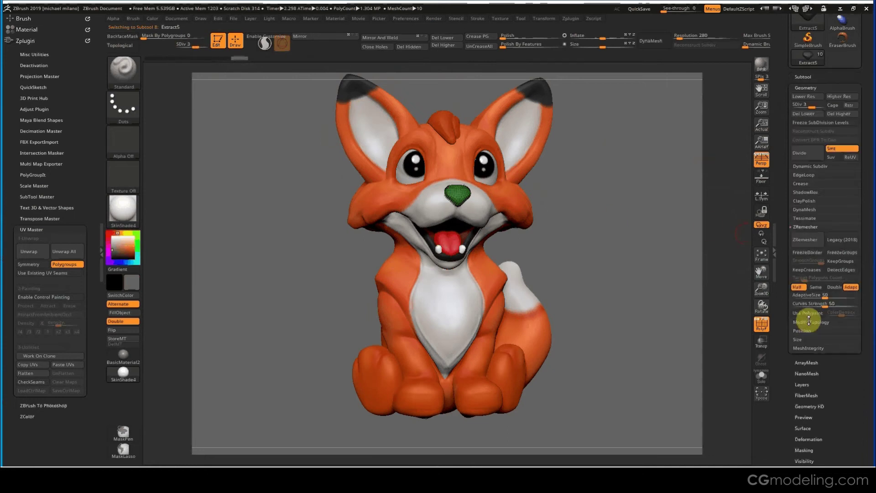
pyautogui.click(828, 114)
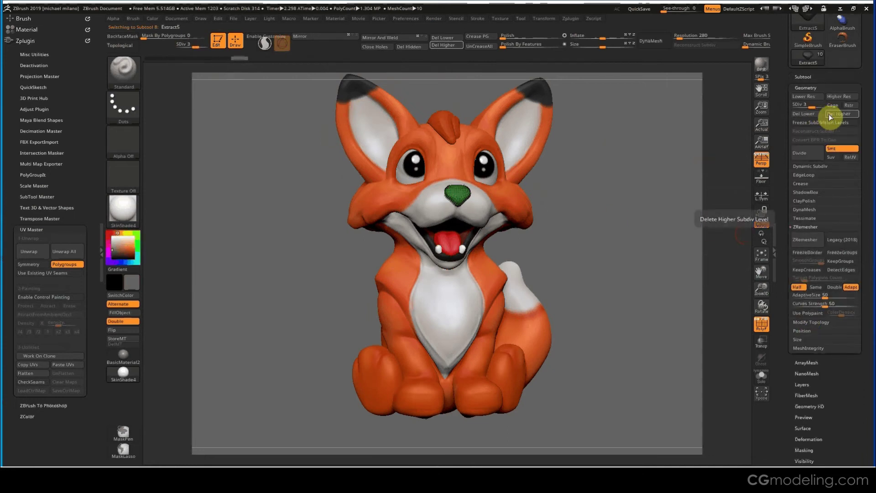
pyautogui.click(810, 78)
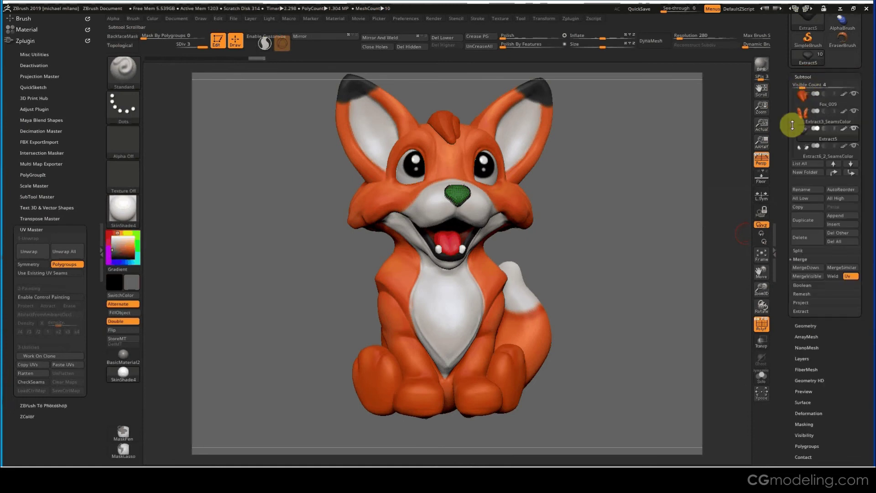
# - Review the polyframes and subdivision levels of the body, tongue and tail subtools
pyautogui.moveTo(792, 125); pyautogui.dragTo(792, 82)
pyautogui.click(803, 100)
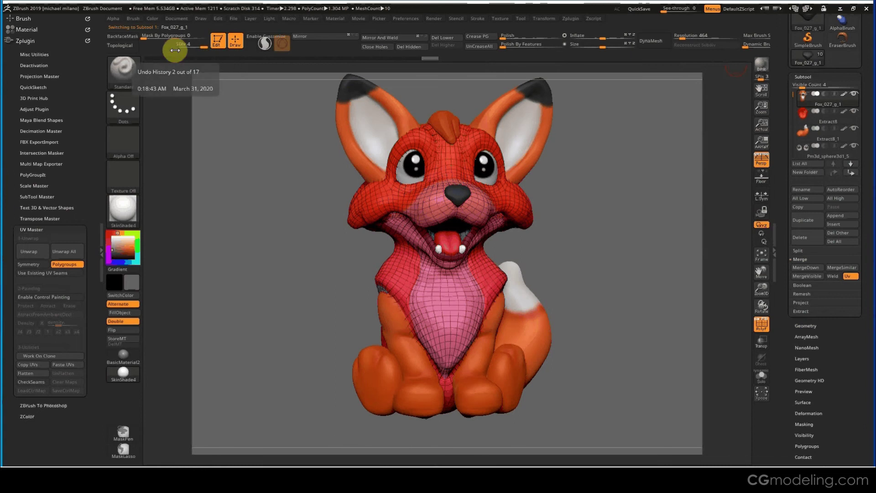
pyautogui.click(809, 120)
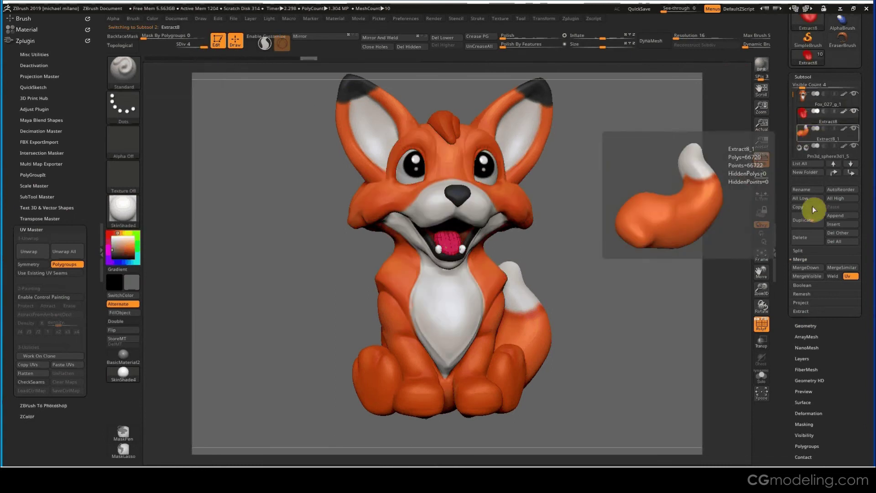
pyautogui.click(807, 326)
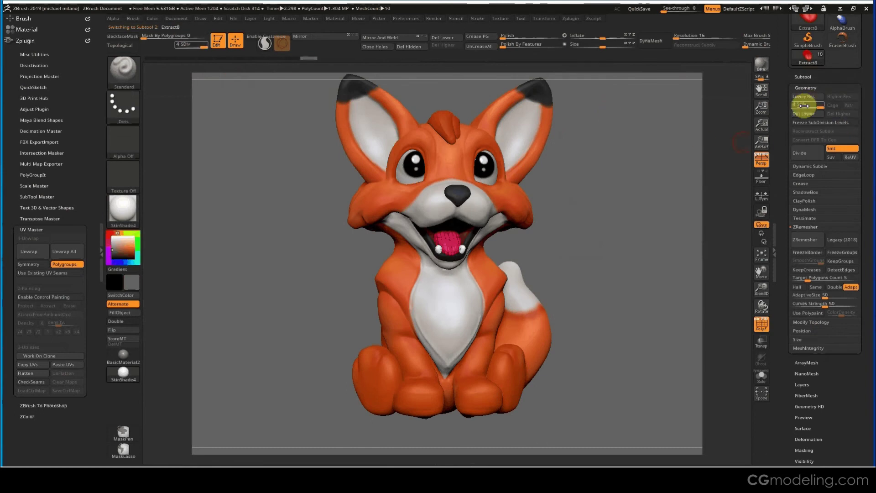
pyautogui.click(811, 79)
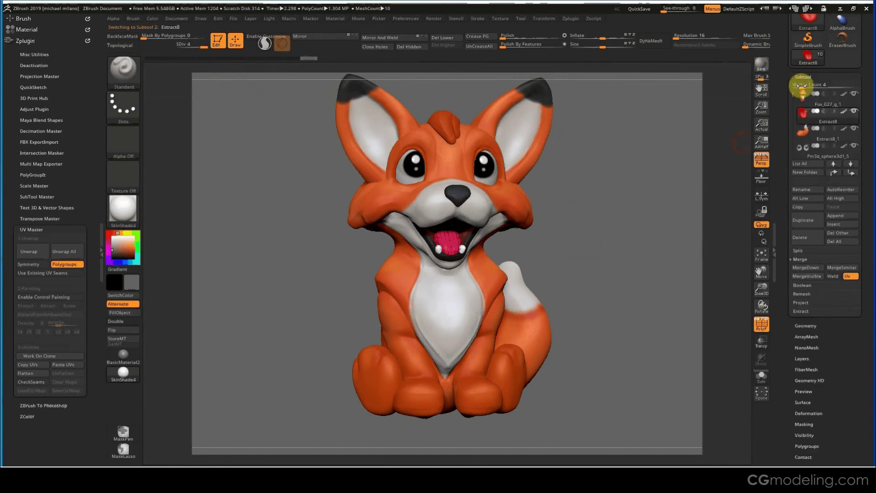
pyautogui.click(808, 132)
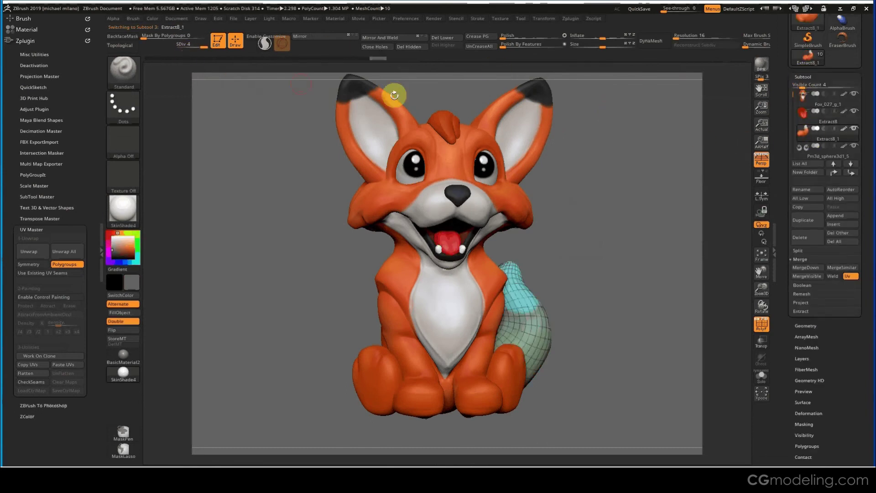
# - Check the subdivision levels and polyframes of the eyes, ears, hair tuft and front legs subtools
pyautogui.click(804, 157)
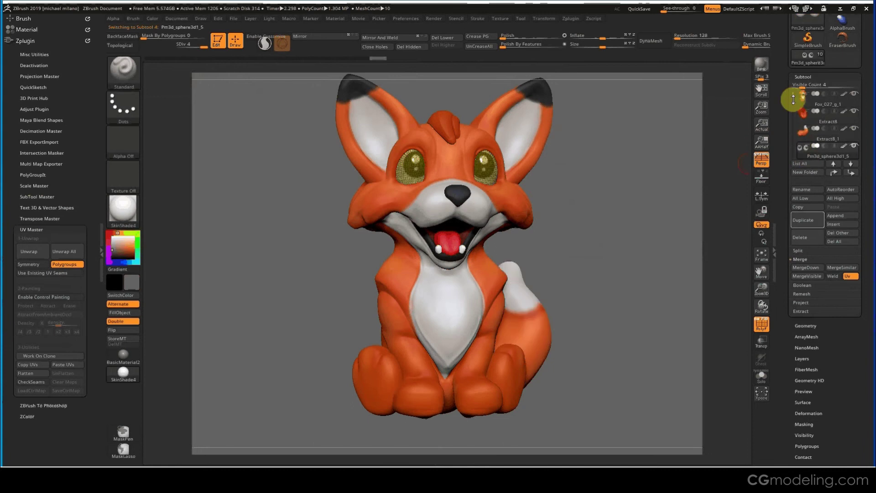
pyautogui.moveTo(792, 97); pyautogui.dragTo(794, 113)
pyautogui.click(802, 118)
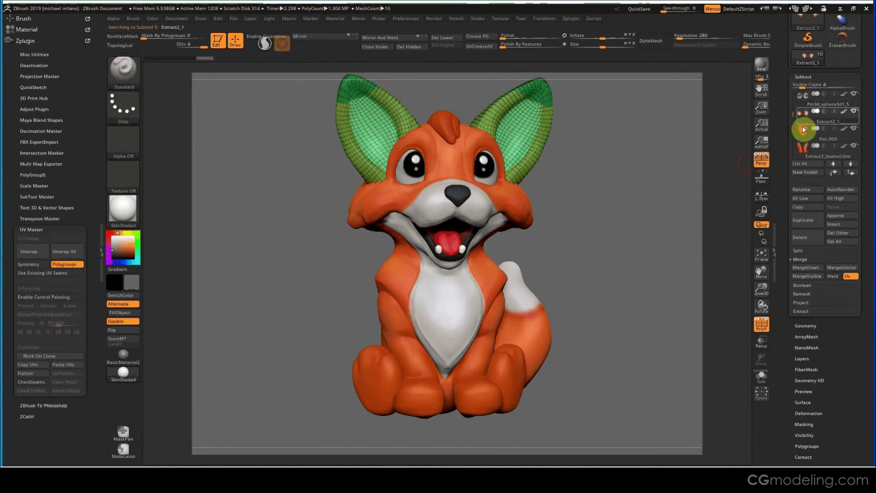
pyautogui.click(804, 135)
pyautogui.click(806, 149)
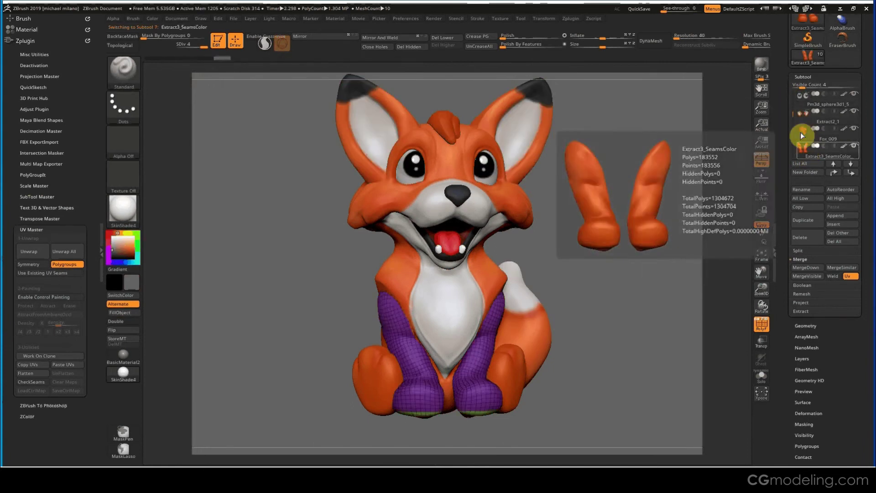
# - Select the nose subtool Extract5 and raise it to subdivision level 4
pyautogui.moveTo(790, 110); pyautogui.dragTo(794, 129)
pyautogui.click(801, 134)
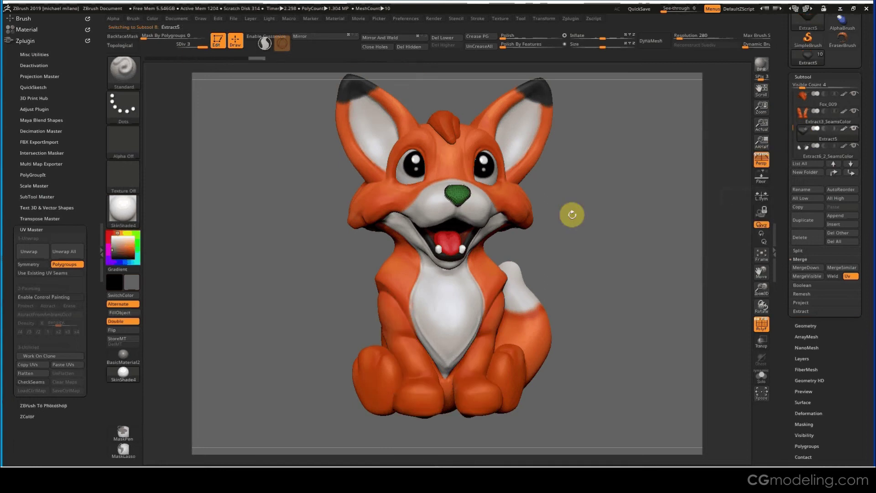
pyautogui.press('d')
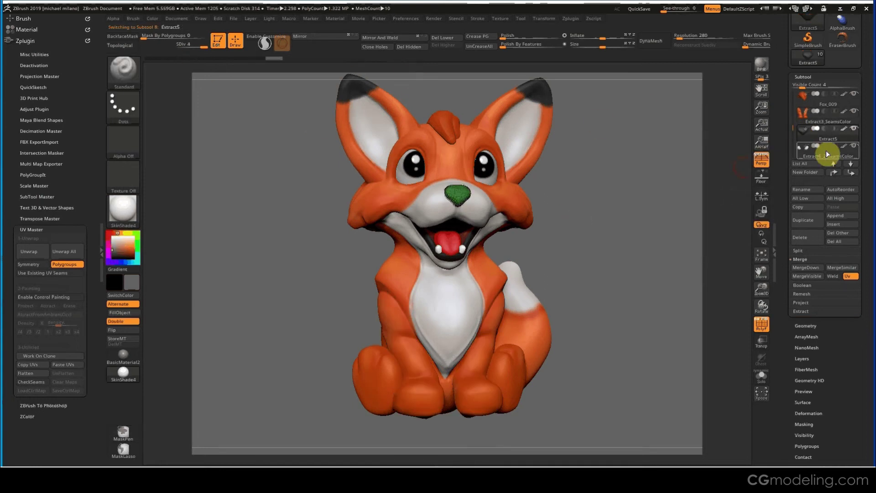
# - Check the subdivision levels of the teeth and hind feet subtools, ending on Extract5_1_SeamsColor
pyautogui.click(814, 152)
pyautogui.moveTo(793, 127); pyautogui.dragTo(793, 137)
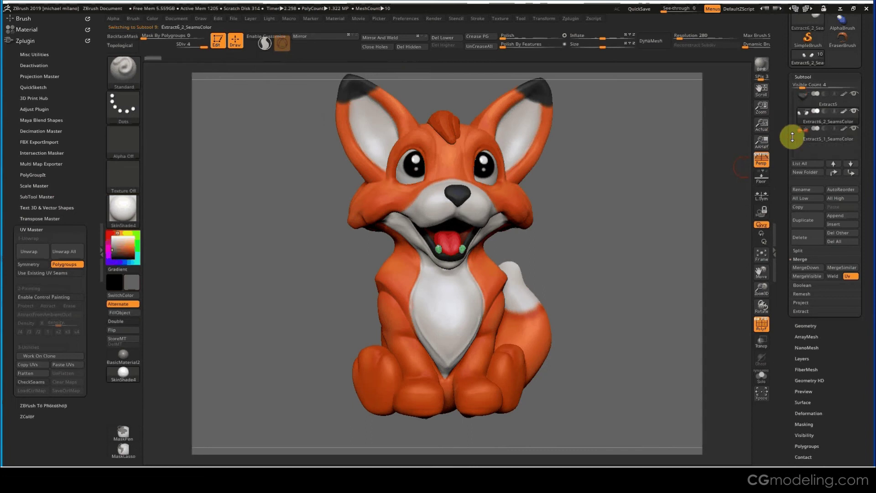
pyautogui.click(803, 136)
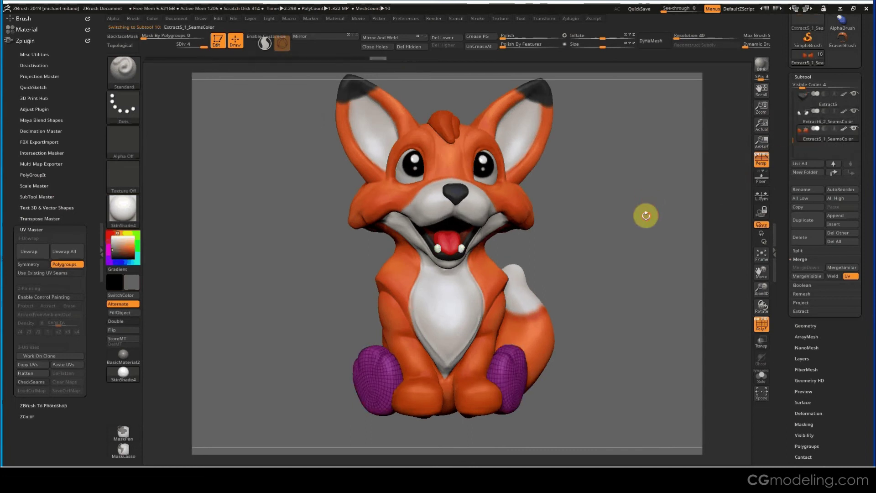
# - Save the tool as a new ZTool file named Fox_028_PreMerge in the Tool folder
pyautogui.moveTo(868, 111); pyautogui.dragTo(867, 171)
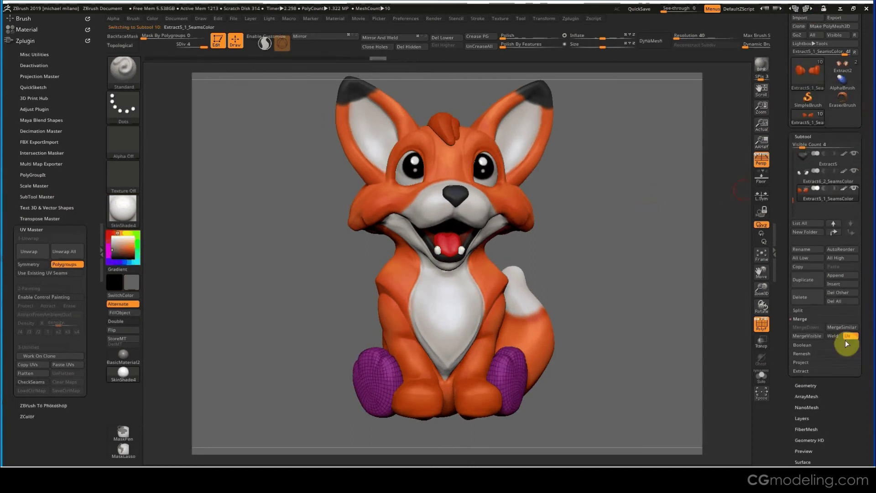
pyautogui.moveTo(868, 93); pyautogui.dragTo(867, 136)
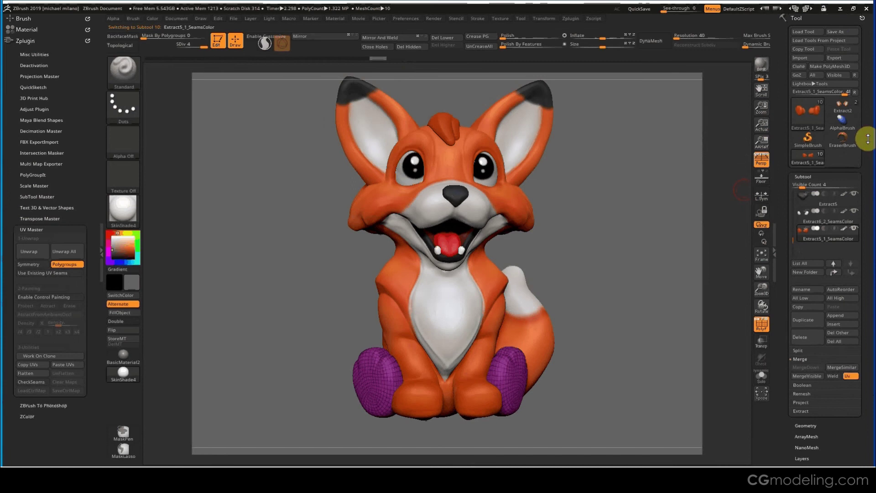
pyautogui.click(837, 32)
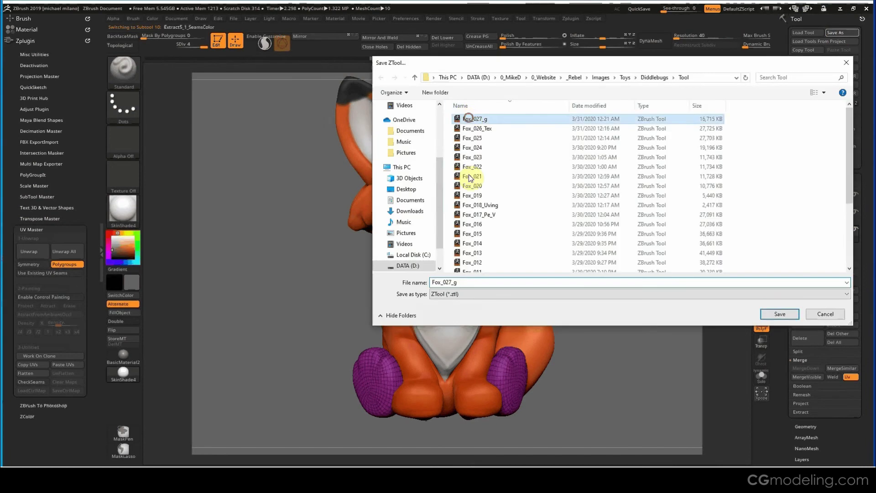
pyautogui.doubleClick(450, 282)
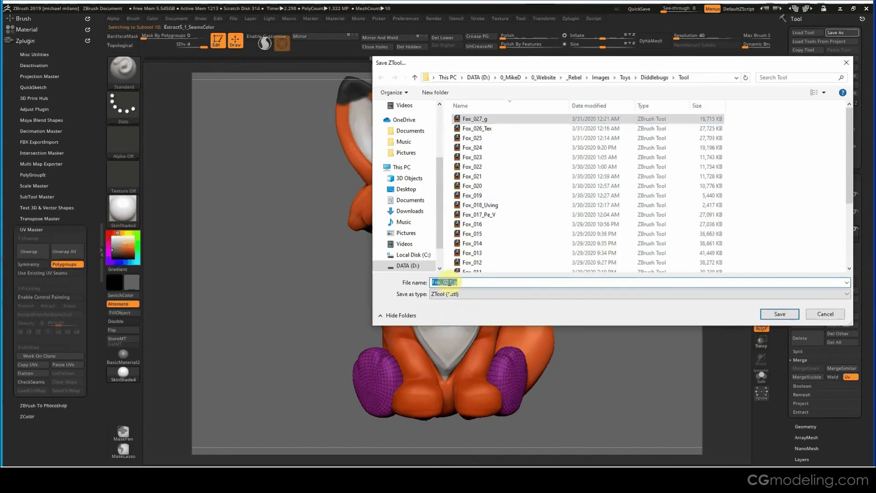
pyautogui.write('8')
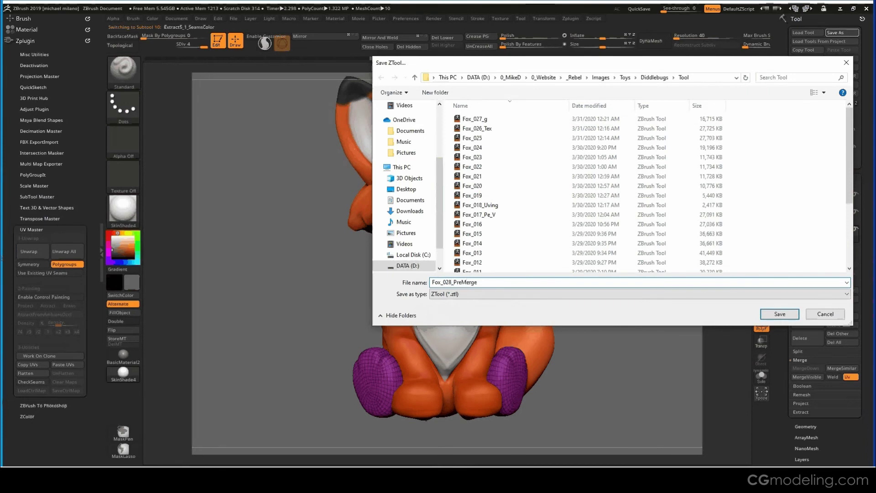
pyautogui.click(778, 314)
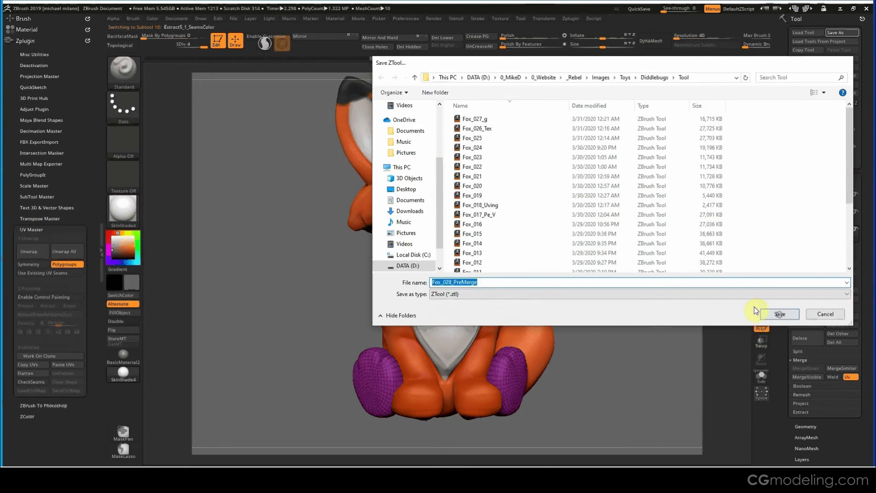
# - Select the body subtool Fox_028_PreMerge and merge it down with the tongue subtool Extract8, accepting that it cannot be undone
pyautogui.moveTo(578, 278); pyautogui.dragTo(593, 272)
pyautogui.moveTo(793, 239); pyautogui.dragTo(792, 182)
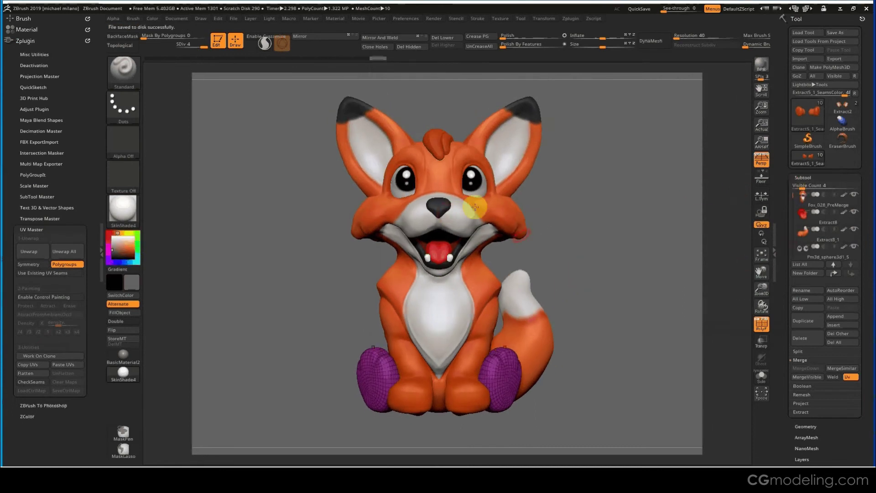
pyautogui.moveTo(597, 358); pyautogui.dragTo(569, 366)
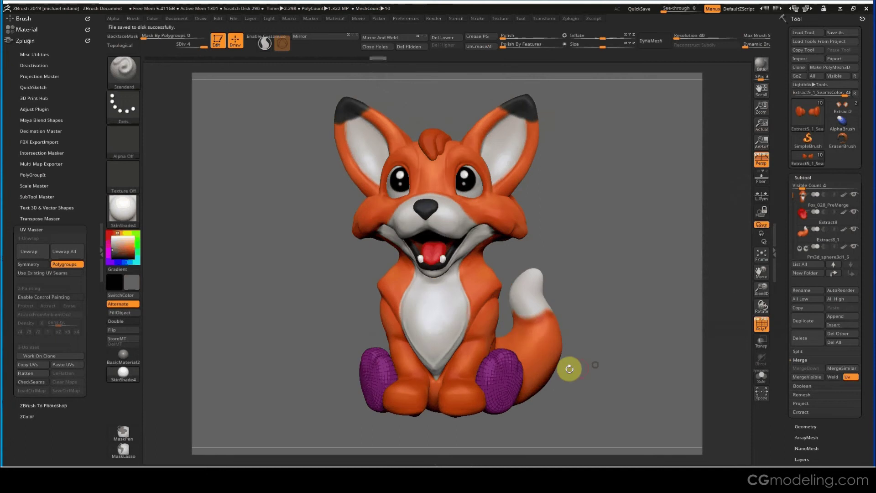
pyautogui.moveTo(559, 399); pyautogui.dragTo(577, 391)
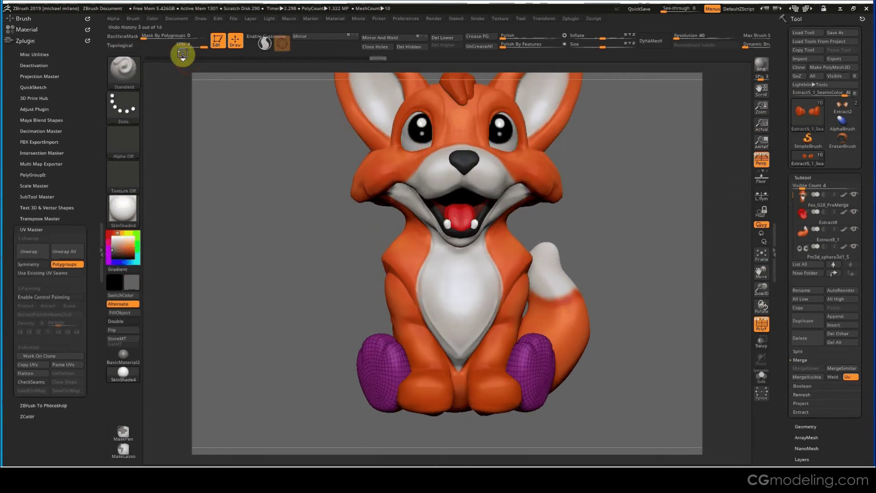
pyautogui.moveTo(327, 251)
pyautogui.mouseDown()
pyautogui.moveTo(313, 238)
pyautogui.moveTo(317, 276)
pyautogui.moveTo(315, 264)
pyautogui.mouseUp()
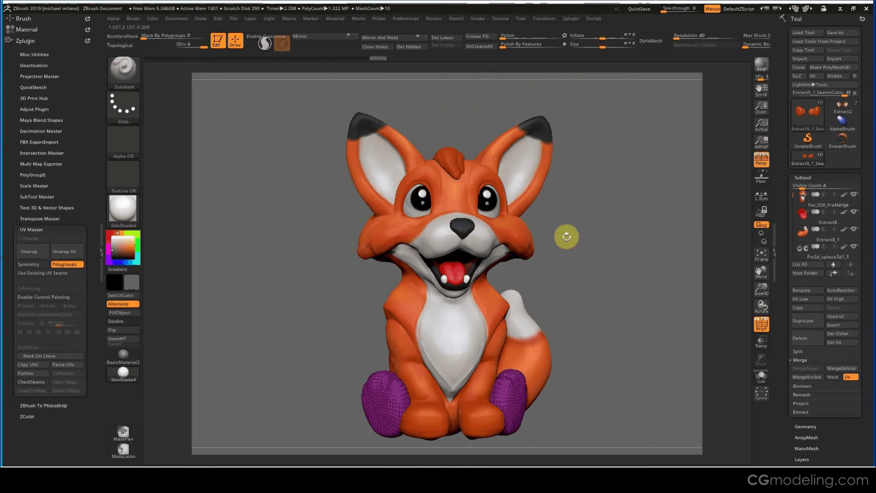
pyautogui.moveTo(600, 252); pyautogui.dragTo(608, 250)
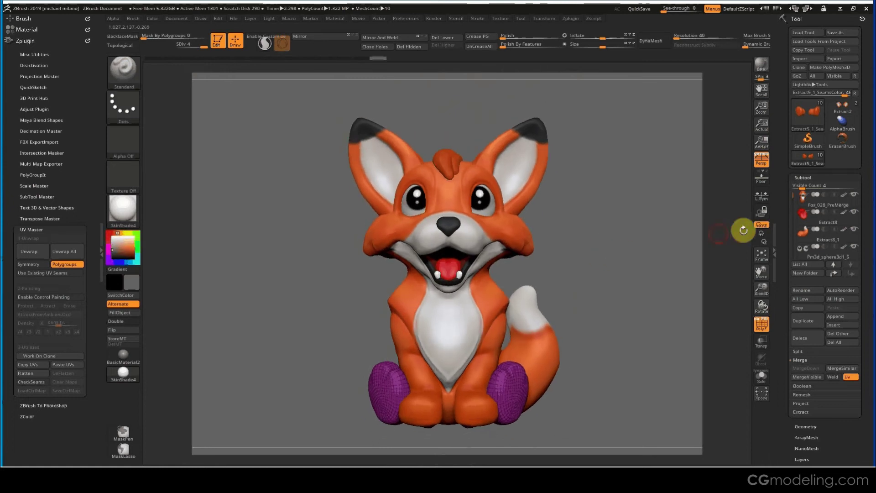
pyautogui.click(798, 202)
pyautogui.moveTo(665, 231); pyautogui.dragTo(669, 223)
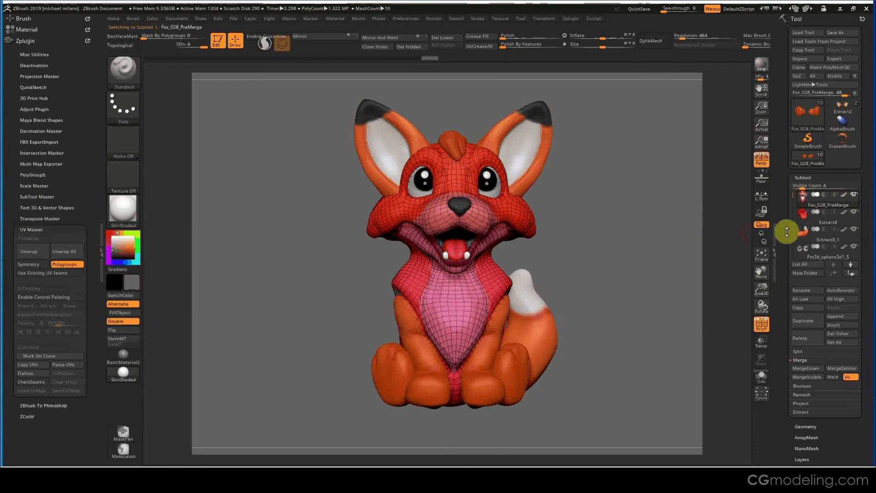
pyautogui.click(806, 368)
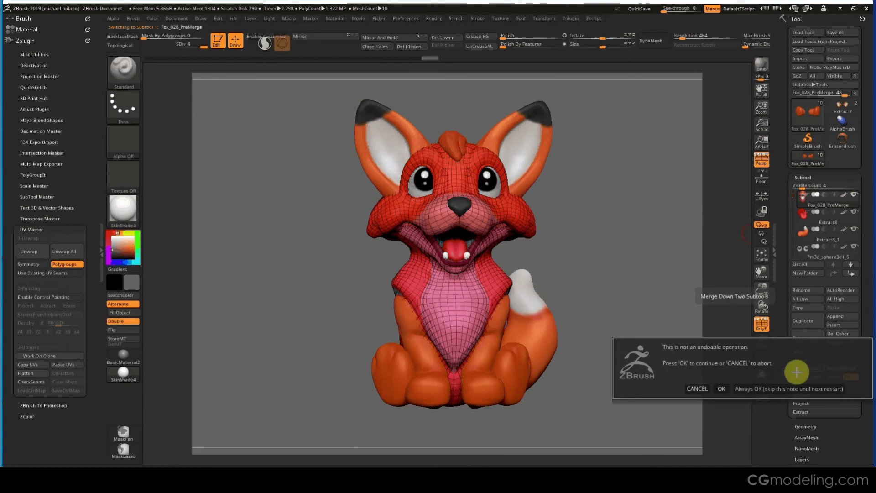
pyautogui.click(719, 388)
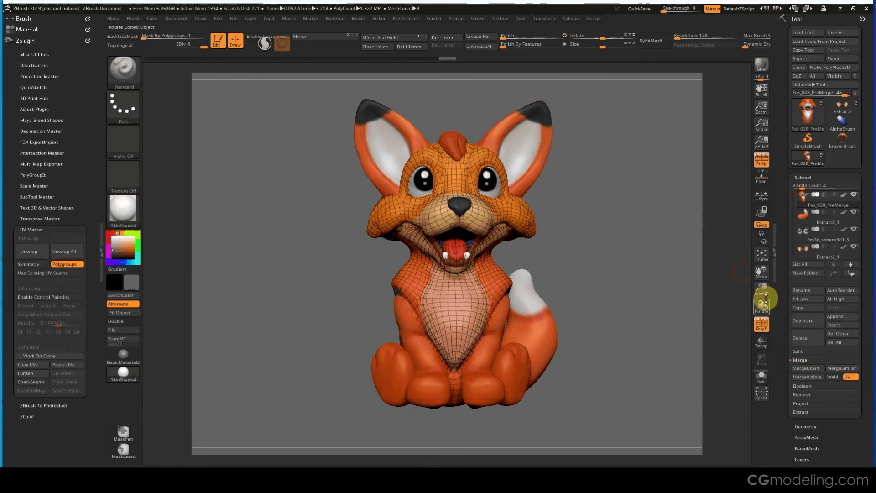
# - Merge the body subtool down with the tail, eyes and ears subtools one after another, accepting that each merge cannot be undone
pyautogui.click(811, 369)
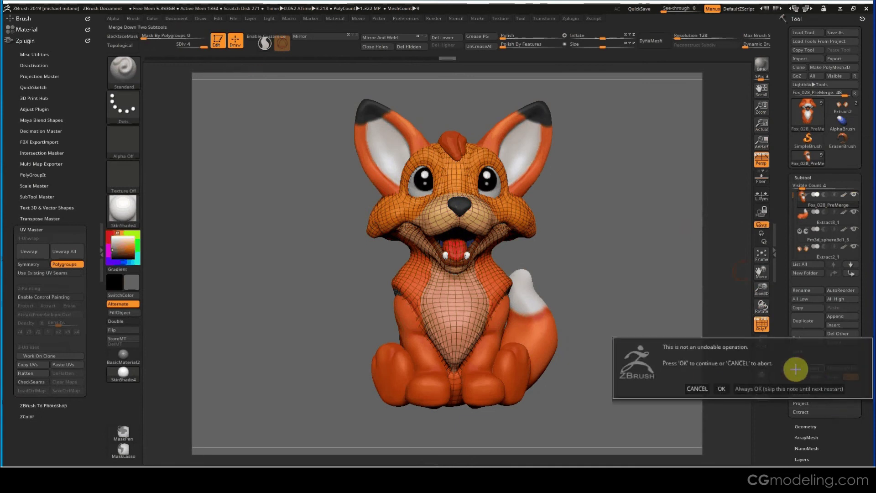
pyautogui.click(720, 389)
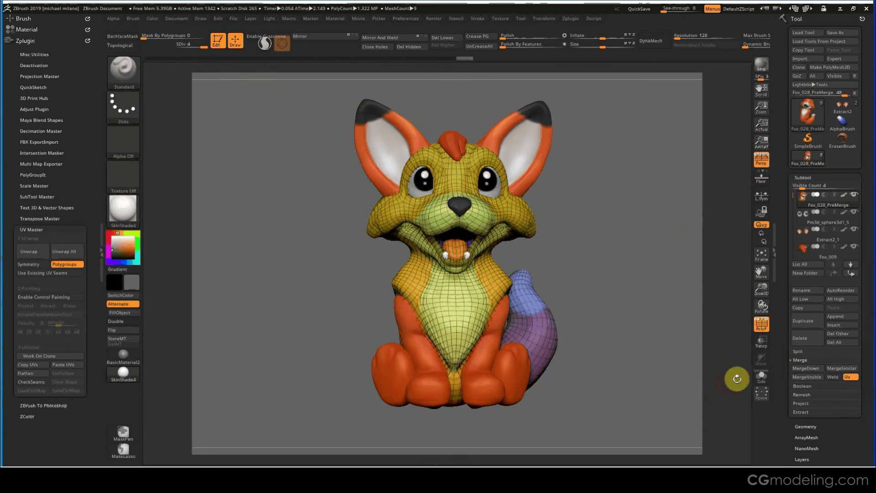
pyautogui.click(813, 371)
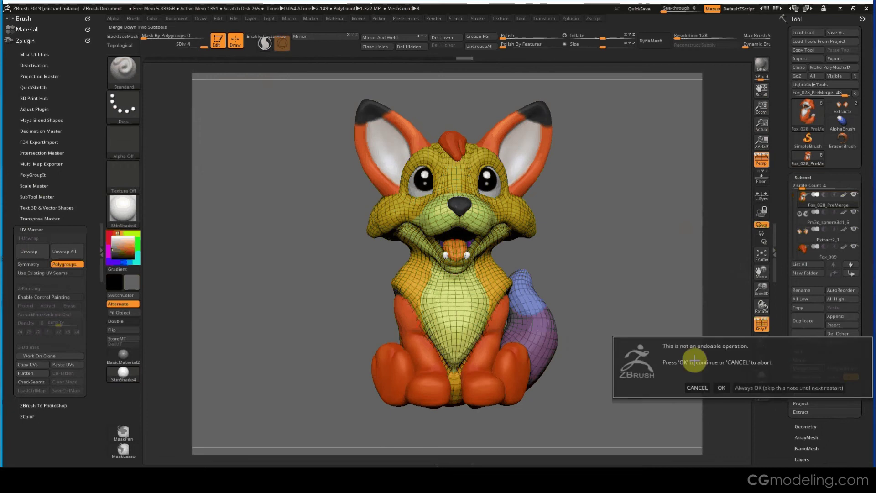
pyautogui.click(717, 388)
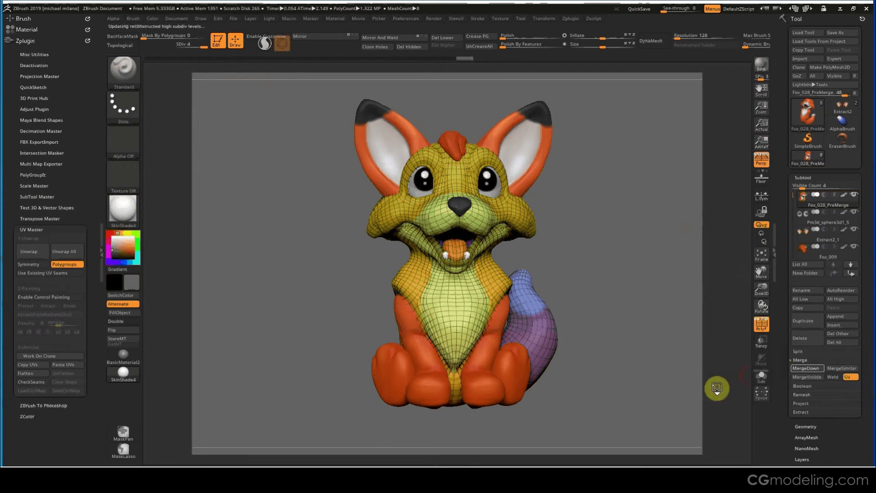
pyautogui.click(814, 367)
pyautogui.click(722, 387)
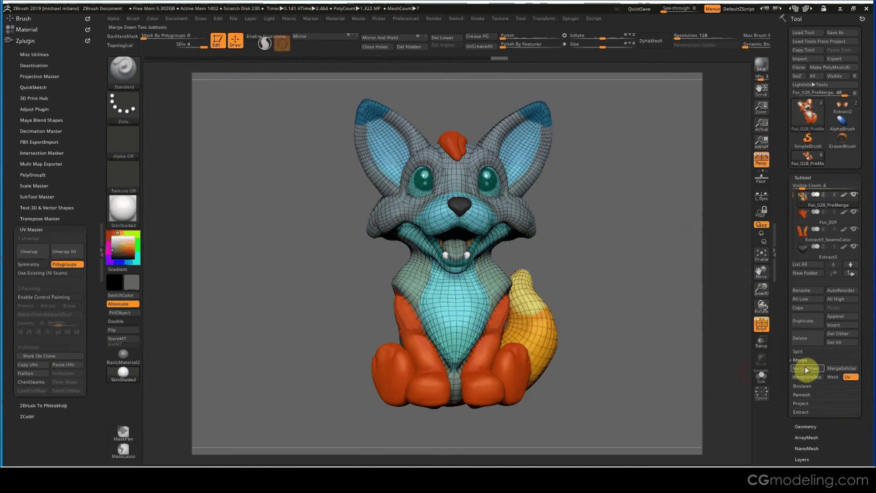
# - Merge the body subtool down with the hair tuft Fox_009 and the front legs Extract3_SeamsColor, accepting both irreversible merges
pyautogui.click(805, 368)
pyautogui.click(723, 386)
pyautogui.click(743, 335)
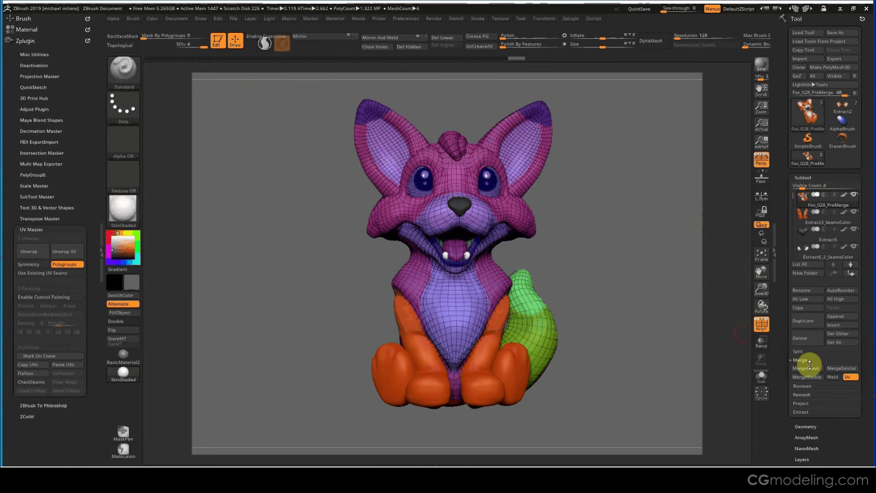
pyautogui.click(810, 368)
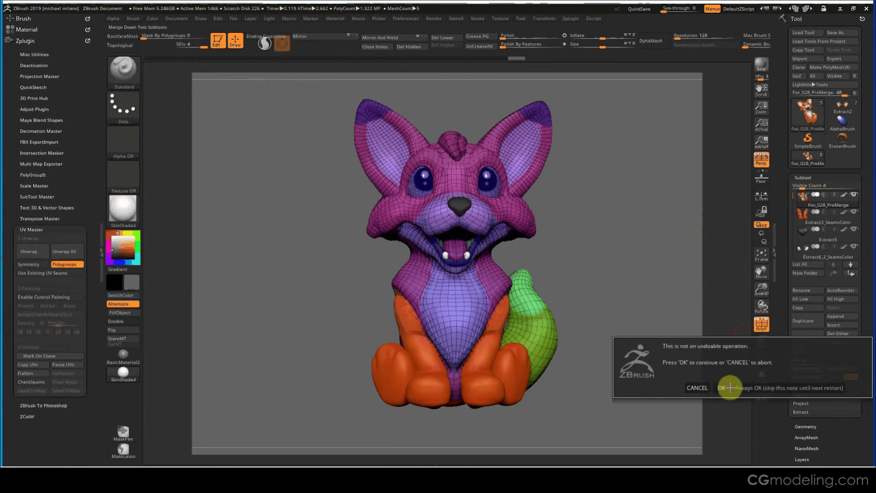
pyautogui.click(727, 386)
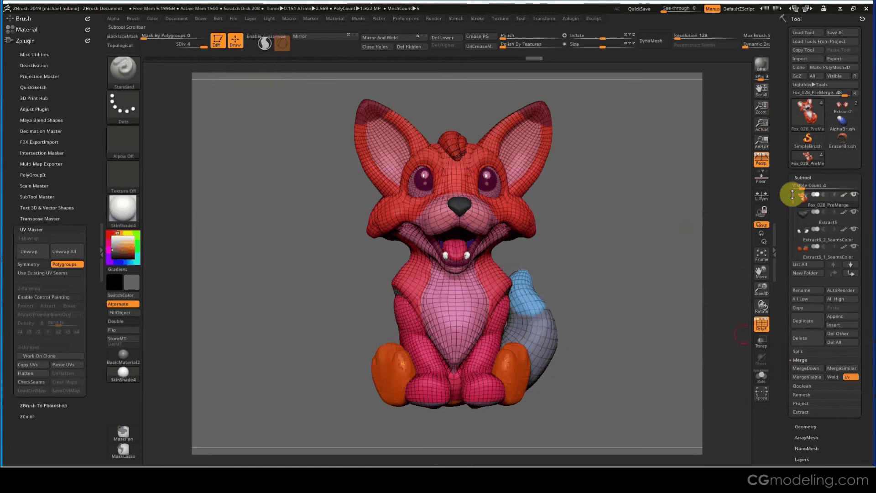
# - Merge the nose Extract5, the teeth Extract6_2_SeamsColor and the hind feet Extract5_1_SeamsColor into the body subtool to leave one mesh
pyautogui.click(802, 368)
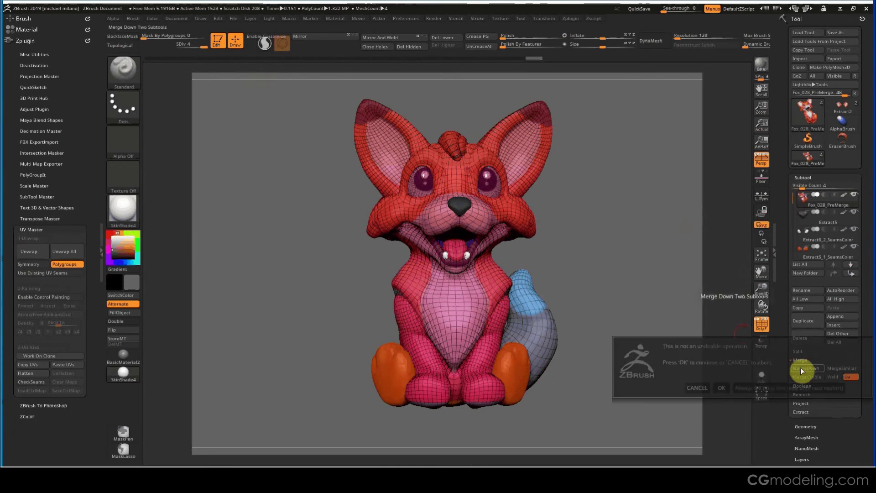
pyautogui.click(723, 387)
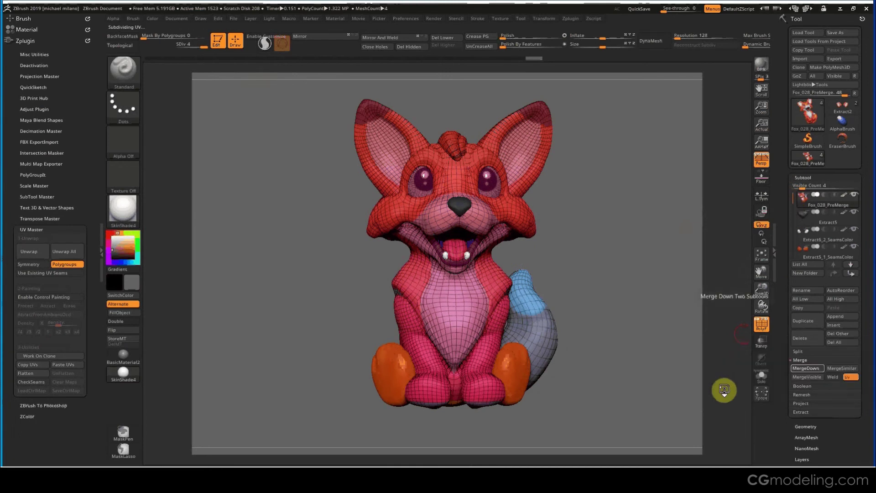
pyautogui.moveTo(610, 317); pyautogui.dragTo(622, 306)
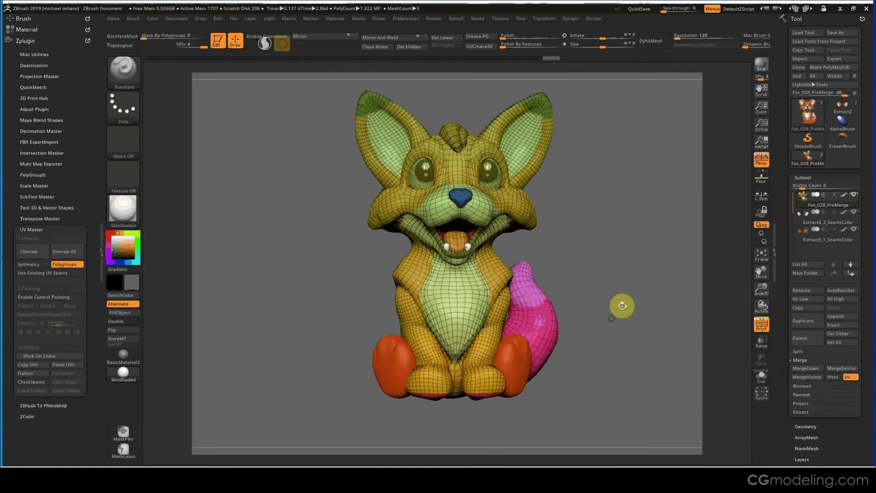
pyautogui.click(815, 368)
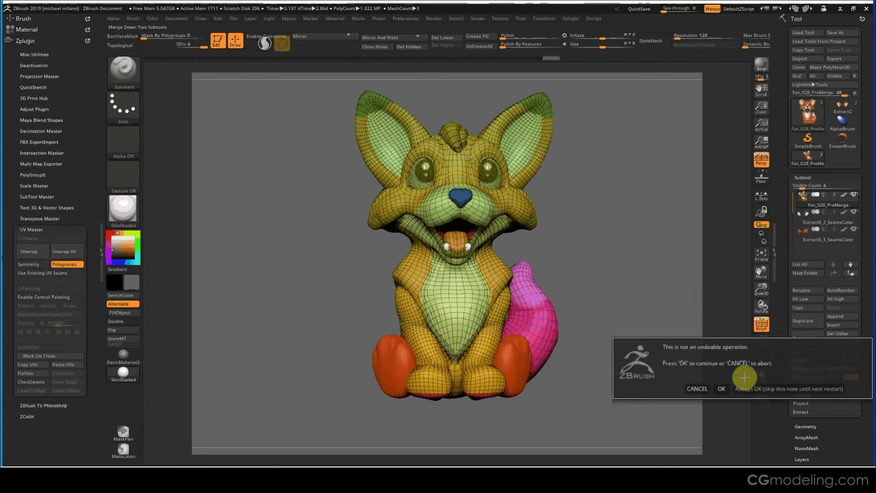
pyautogui.click(721, 387)
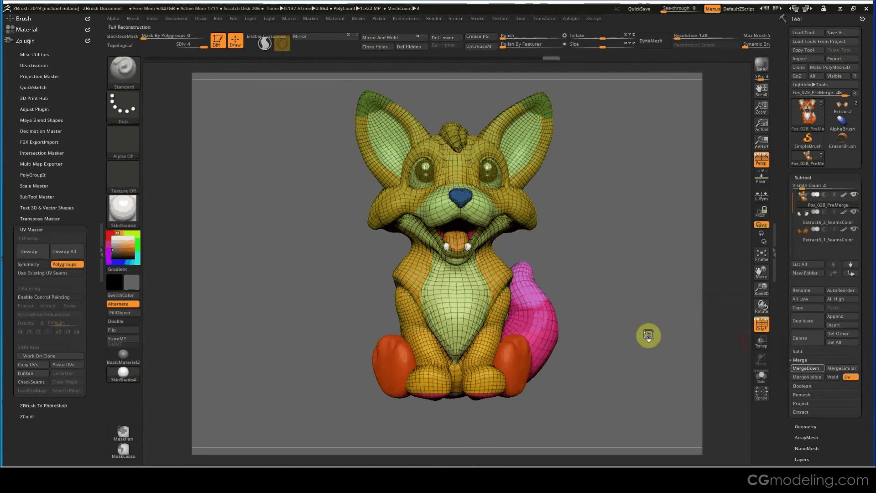
pyautogui.moveTo(804, 205)
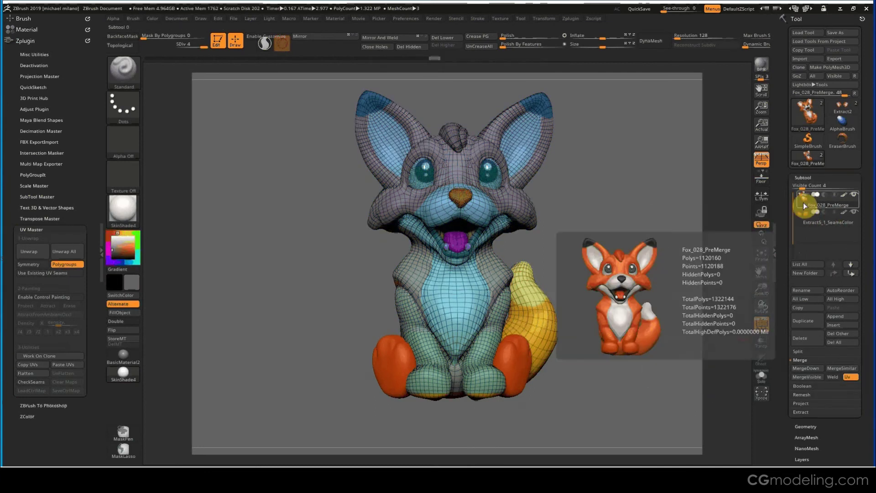
pyautogui.click(807, 368)
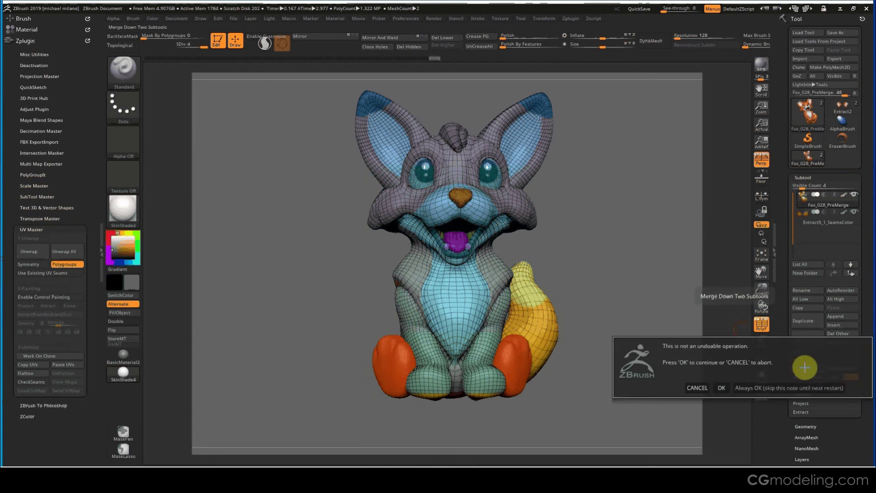
pyautogui.click(723, 388)
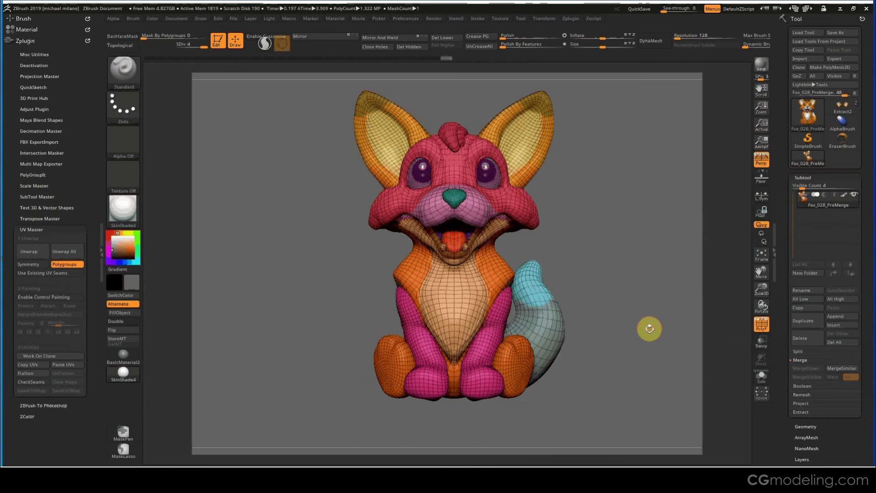
# - Step the merged fox mesh down and up through its subdivision levels to check them, ending on level 1
pyautogui.moveTo(647, 306)
pyautogui.mouseDown()
pyautogui.moveTo(649, 315)
pyautogui.moveTo(646, 309)
pyautogui.mouseUp()
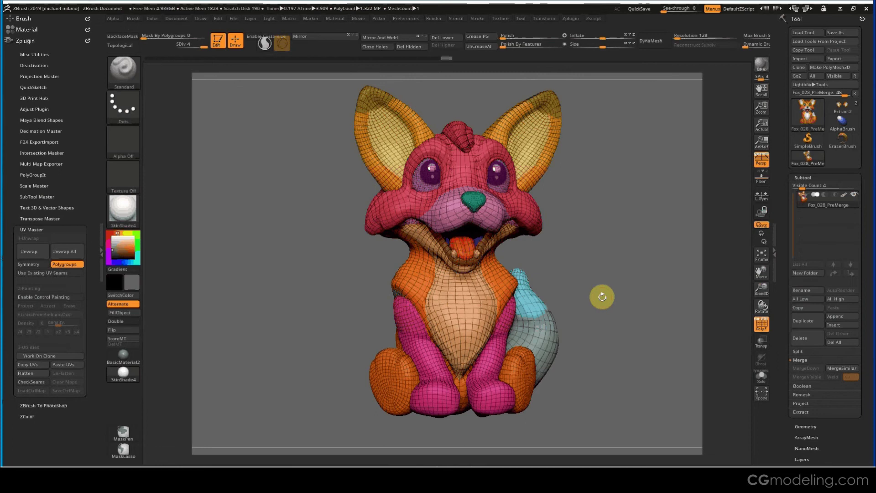
pyautogui.hotkey('shift', 'd')
pyautogui.hotkey('shift', 'd')
pyautogui.hotkey('shift', 'd')
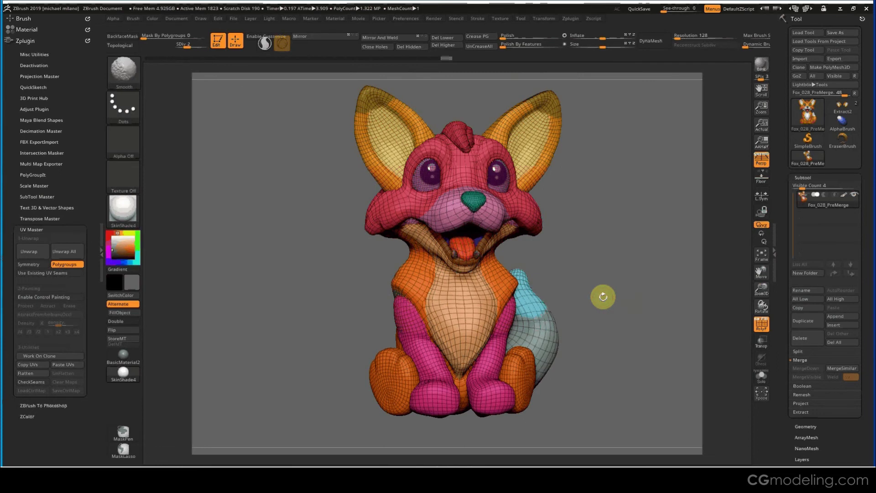
pyautogui.press('d')
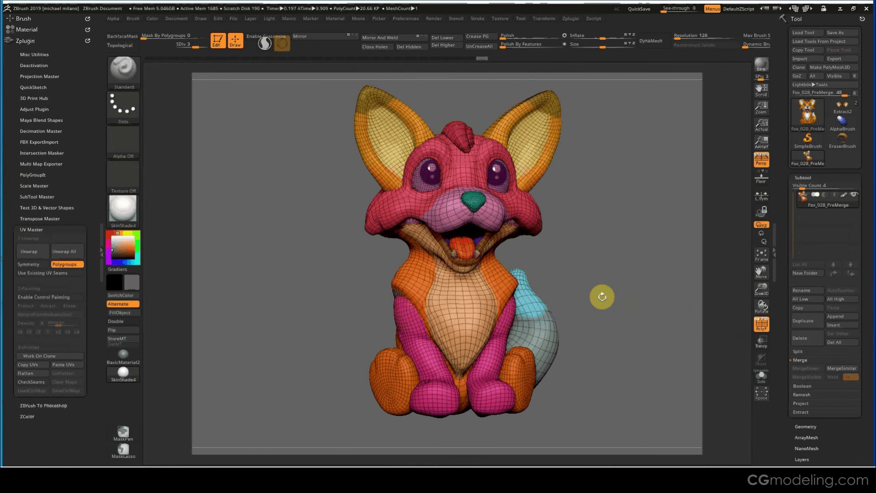
pyautogui.press('d')
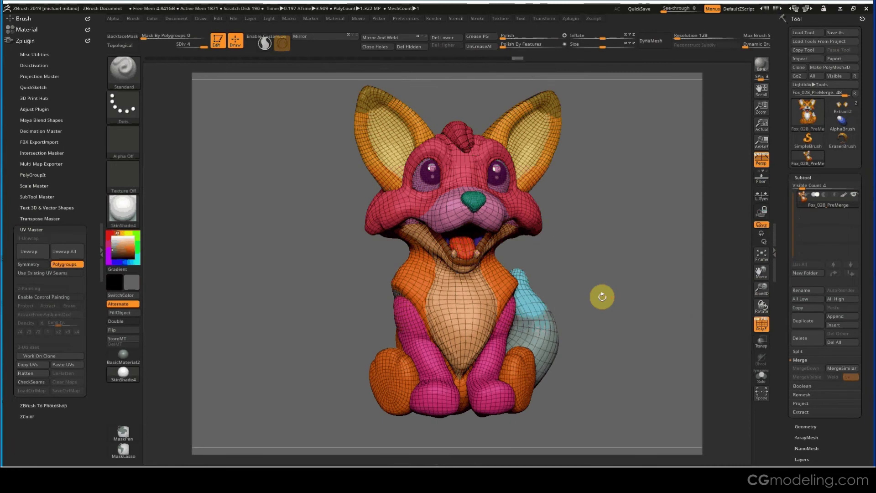
pyautogui.hotkey('shift', 'd')
pyautogui.hotkey('shift', 'd')
pyautogui.hotkey('shift', 'd')
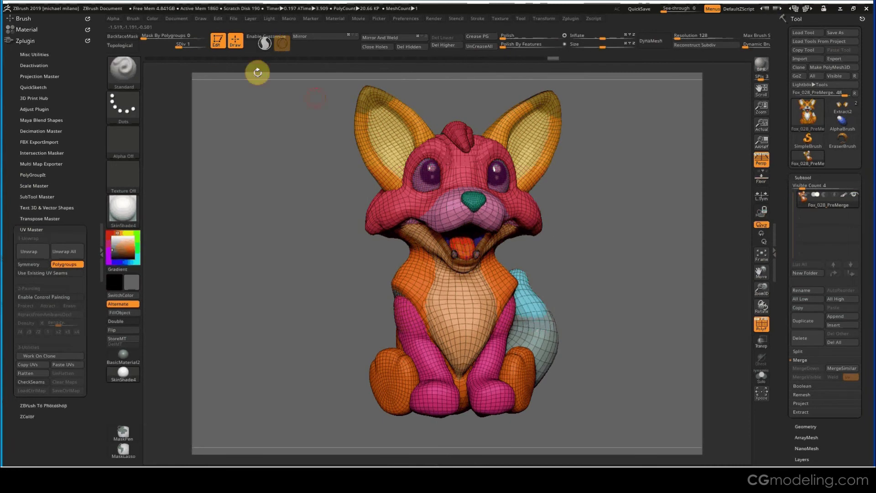
pyautogui.click(189, 46)
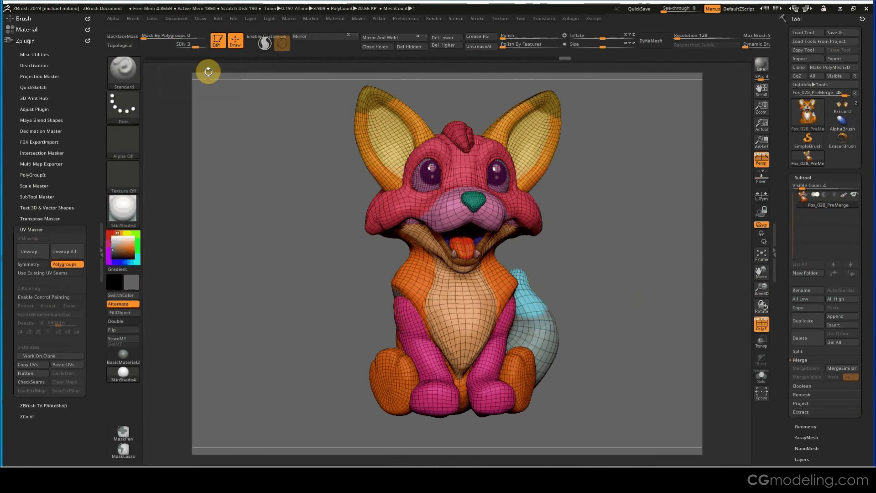
pyautogui.hotkey('shift', 'd')
pyautogui.hotkey('shift', 'd')
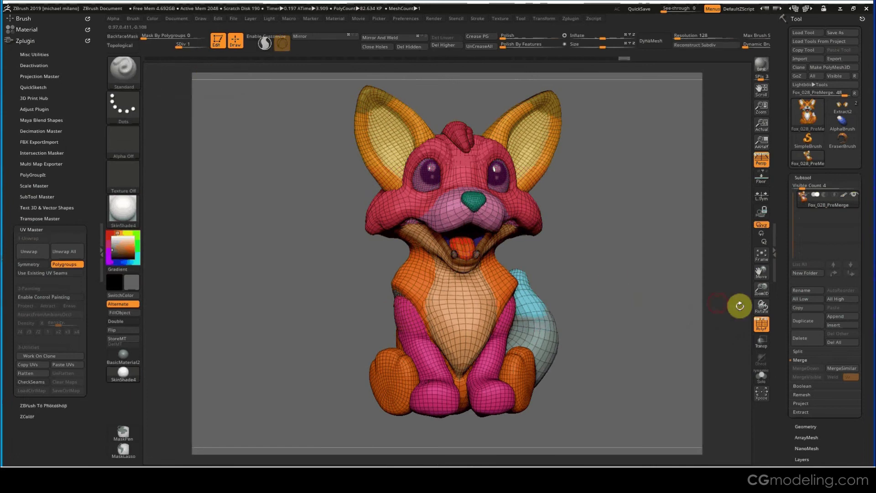
# - Hide the polyframe and duplicate the merged fox subtool at subdivision level 4
pyautogui.click(760, 325)
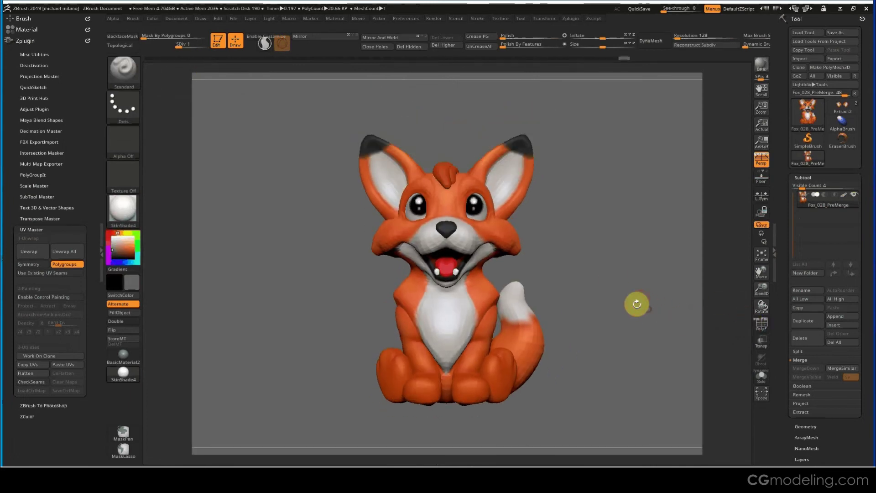
pyautogui.moveTo(637, 304); pyautogui.dragTo(675, 291)
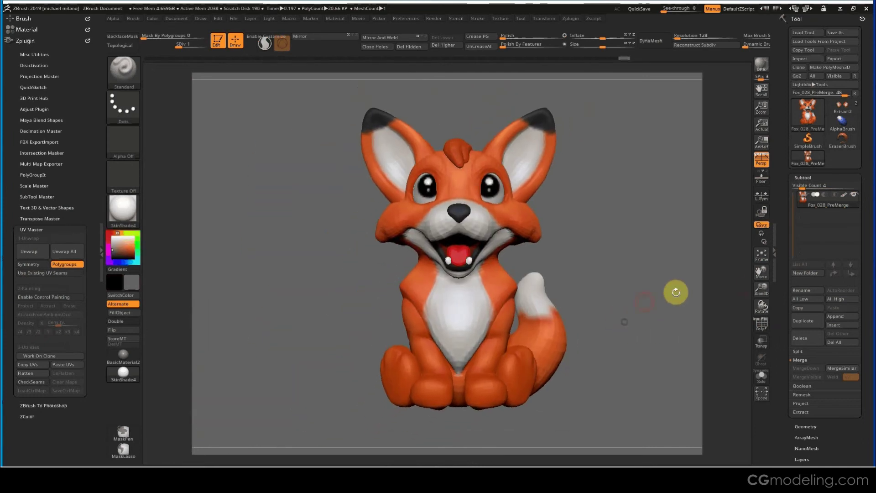
pyautogui.click(811, 320)
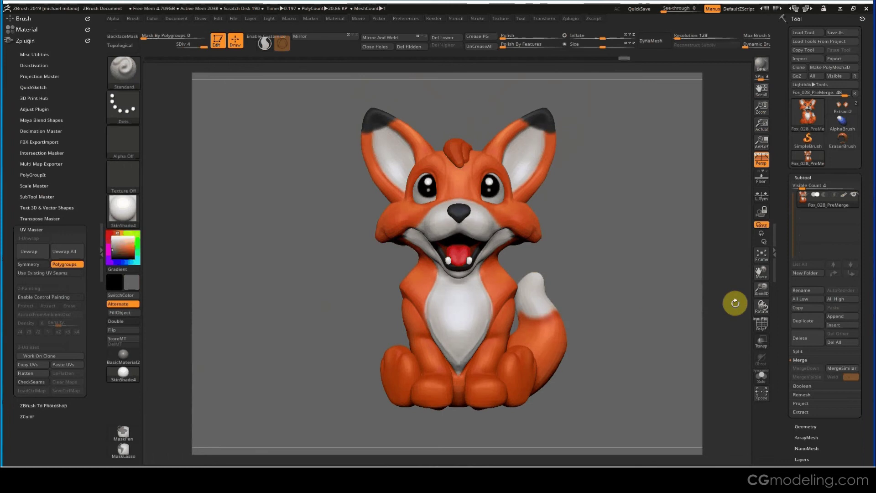
pyautogui.click(805, 321)
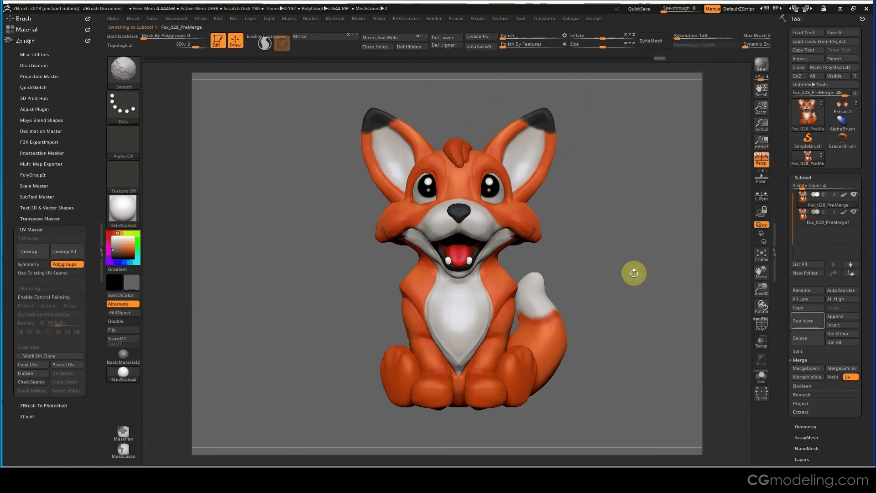
# - Isolate the original Fox_028_PreMerge subtool at subdivision level 1 and delete its higher subdivision levels
pyautogui.hotkey('shift', 'd')
pyautogui.hotkey('shift', 'd')
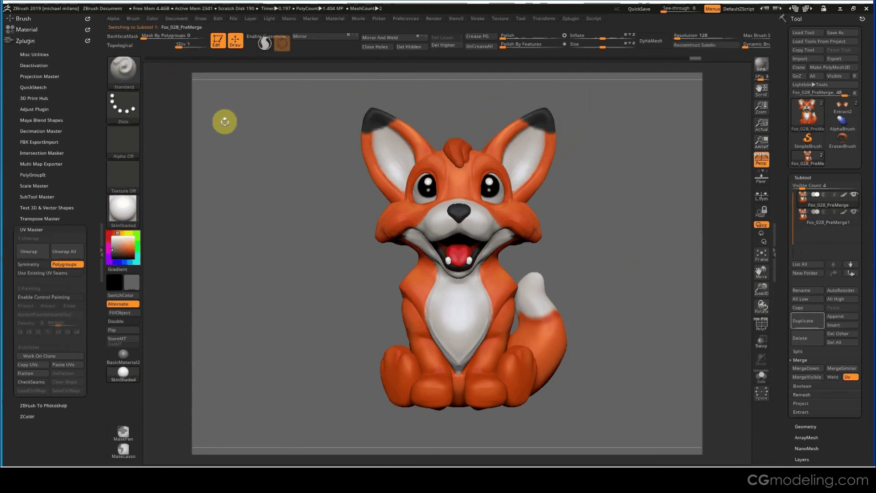
pyautogui.click(757, 380)
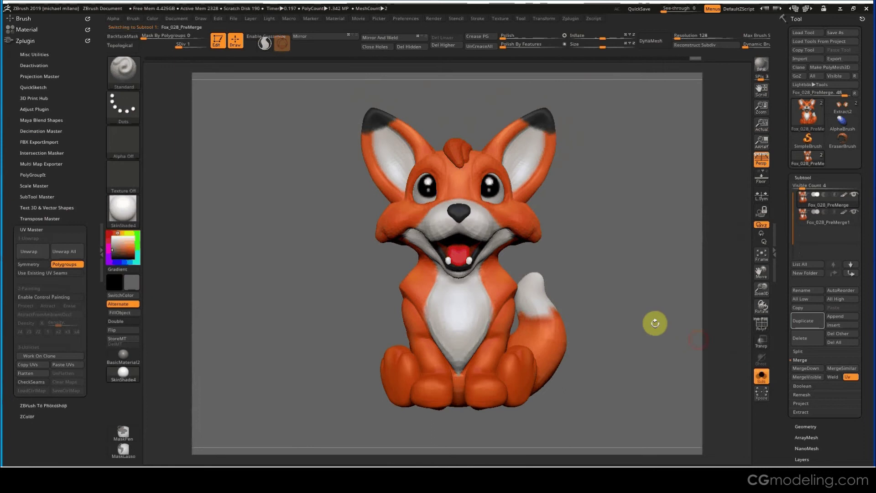
pyautogui.moveTo(655, 323); pyautogui.dragTo(652, 329)
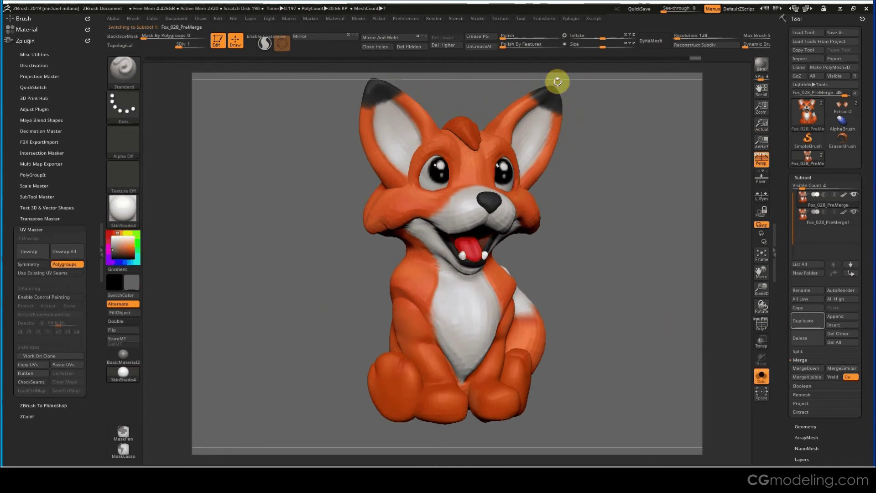
pyautogui.click(444, 44)
pyautogui.moveTo(590, 284); pyautogui.dragTo(584, 279)
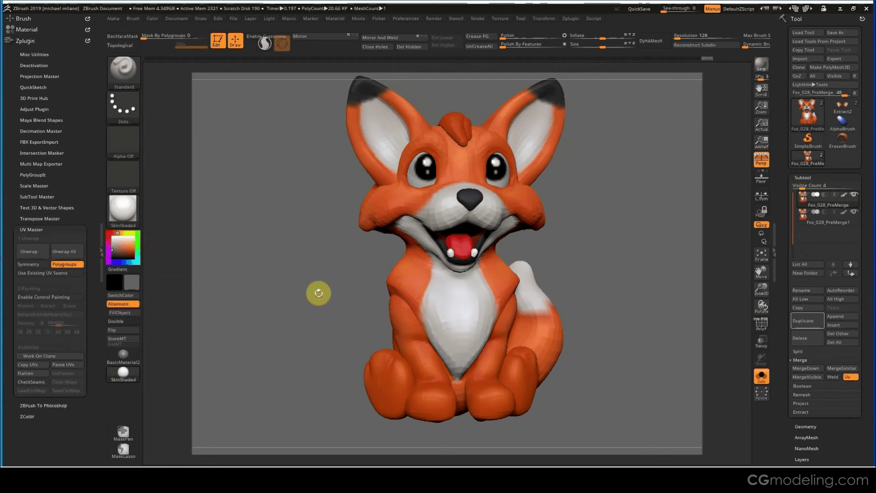
# - Create a new texture map from the fox's polypaint and turn off its display on the model
pyautogui.moveTo(316, 313); pyautogui.dragTo(311, 319)
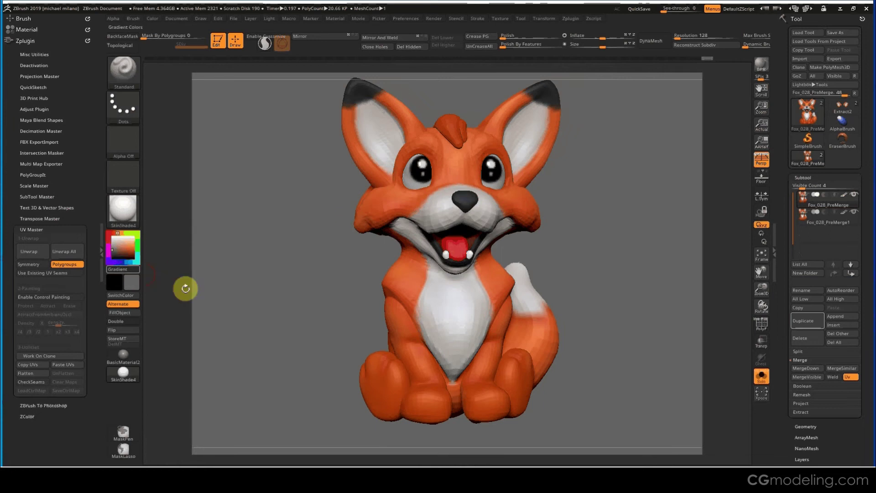
pyautogui.scroll(-5, 831, 442)
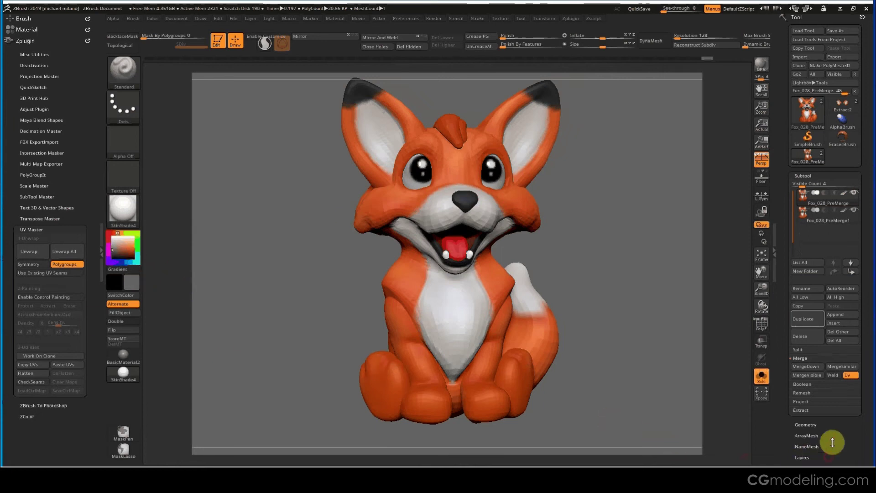
pyautogui.click(817, 378)
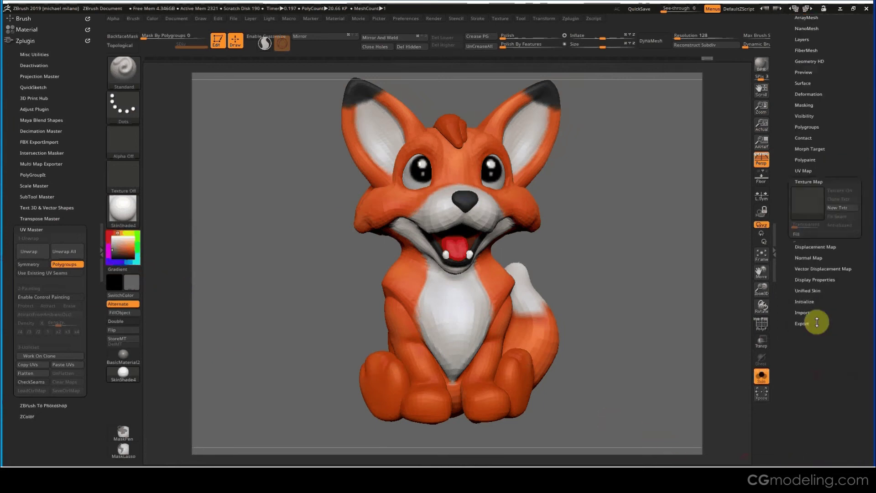
pyautogui.click(809, 198)
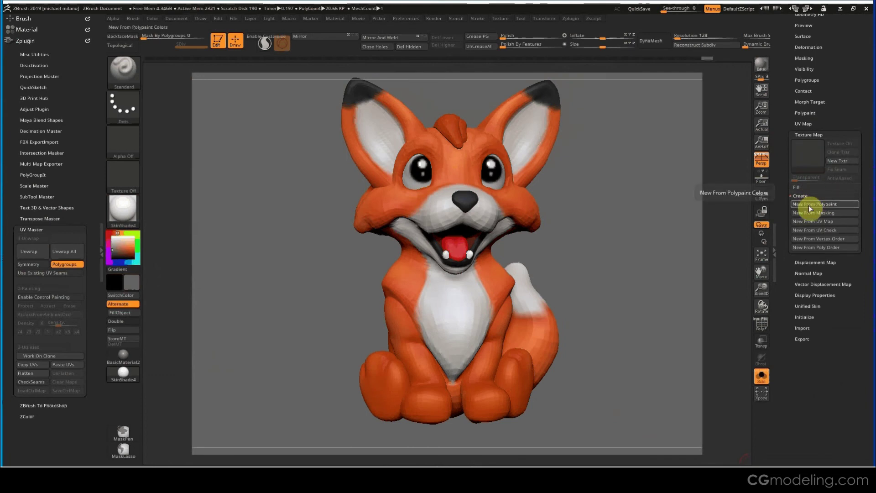
pyautogui.click(809, 205)
pyautogui.moveTo(803, 161)
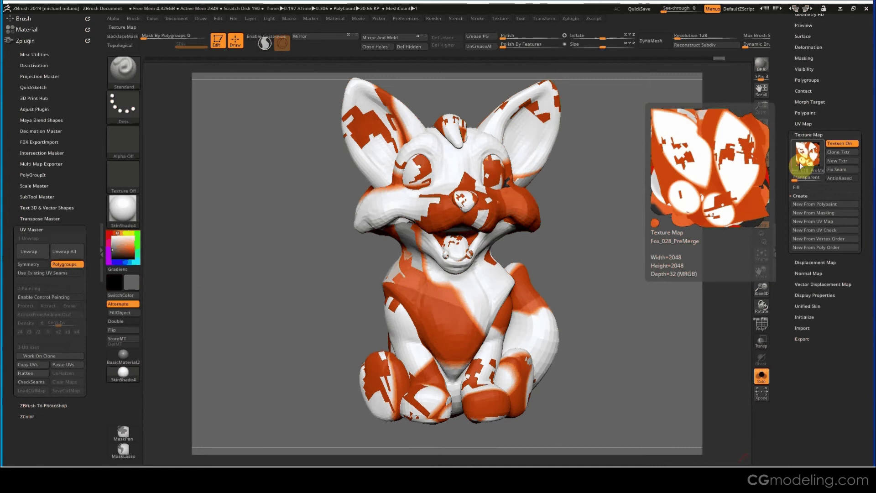
pyautogui.click(834, 144)
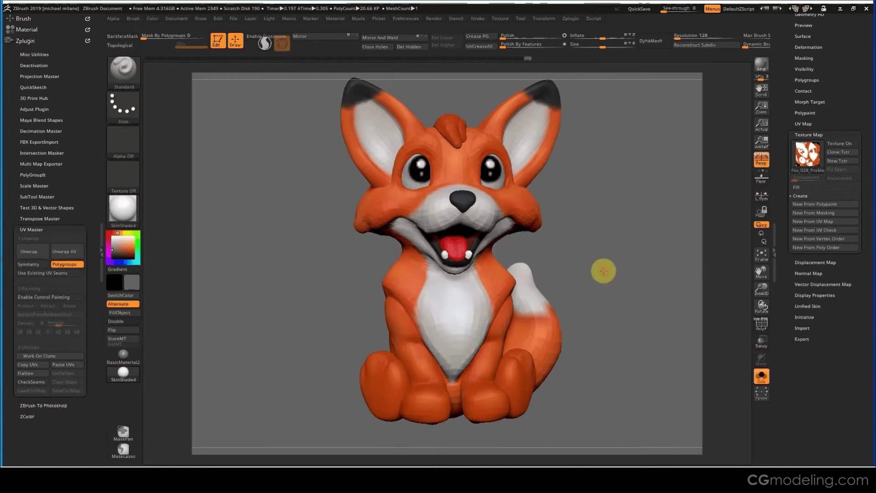
# - Flatten the fox's UVs with UV Master to inspect the layout, and unflatten them again
pyautogui.click(39, 373)
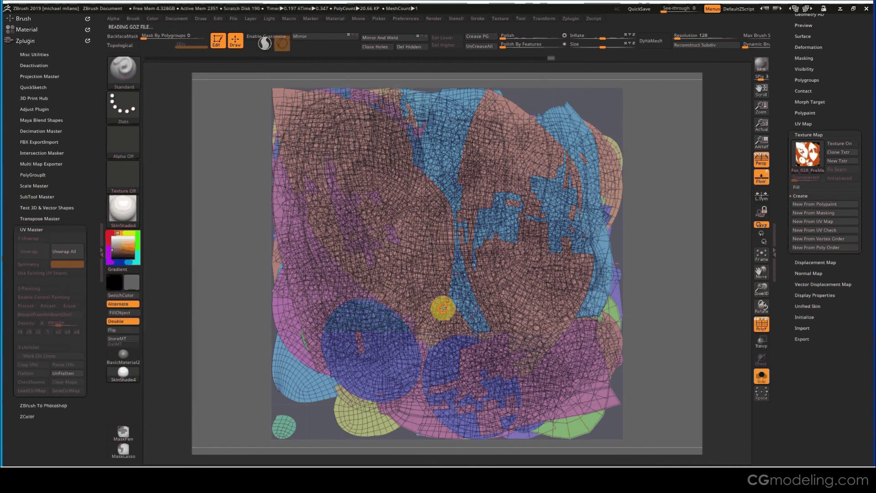
pyautogui.click(443, 308)
pyautogui.hotkey('ctrl', 'z')
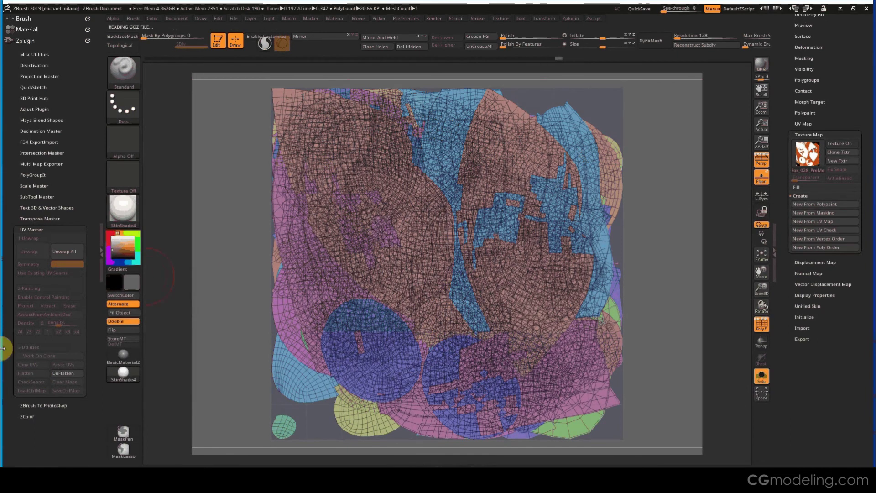
pyautogui.click(61, 373)
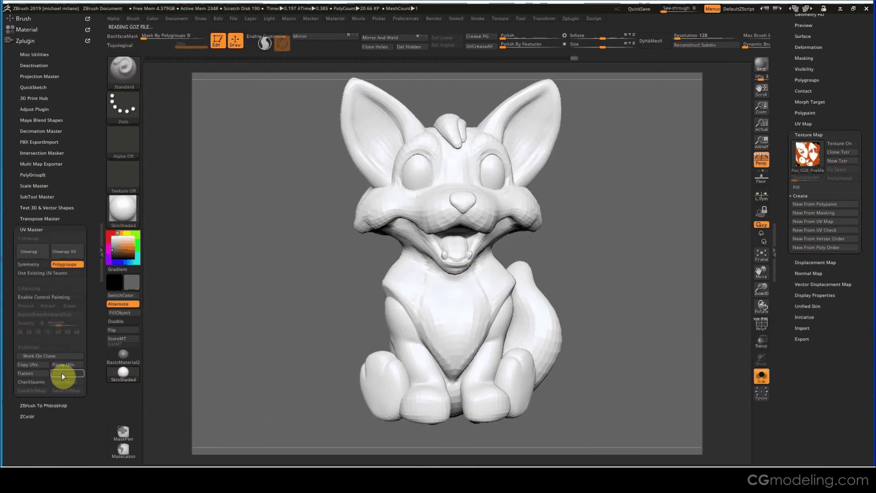
# - Check the UV seams on the fox mesh and turn off solo display
pyautogui.click(40, 382)
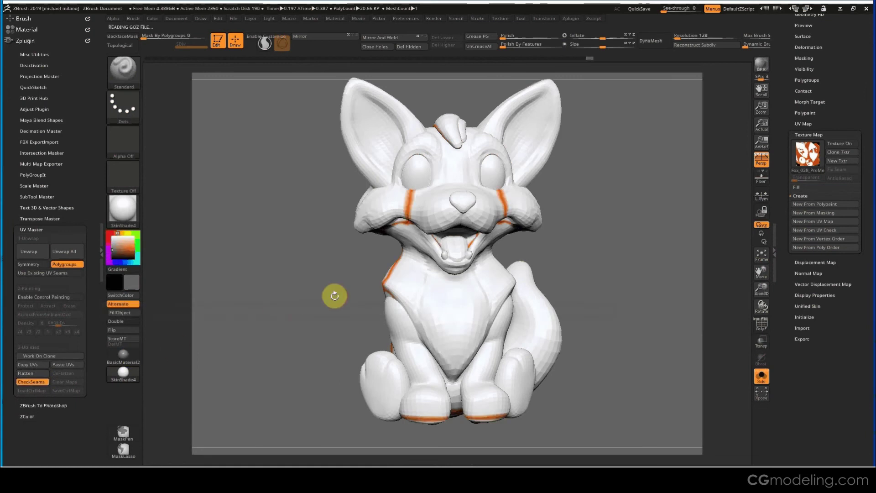
pyautogui.moveTo(336, 297)
pyautogui.mouseDown()
pyautogui.moveTo(407, 284)
pyautogui.moveTo(338, 302)
pyautogui.moveTo(323, 294)
pyautogui.mouseUp()
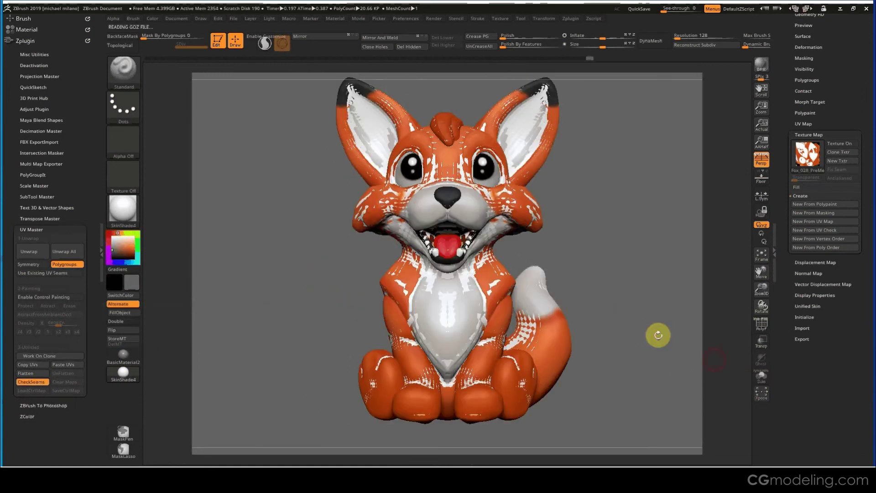
pyautogui.moveTo(644, 328); pyautogui.dragTo(638, 329)
# - Hide the Fox_028_PreMerge1 subtool and turn off the UV seam check
pyautogui.moveTo(841, 82); pyautogui.dragTo(815, 144)
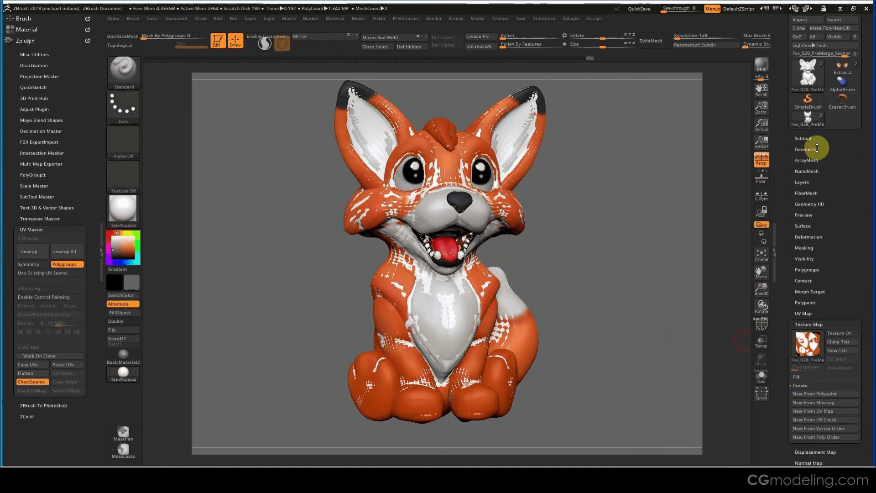
pyautogui.click(797, 137)
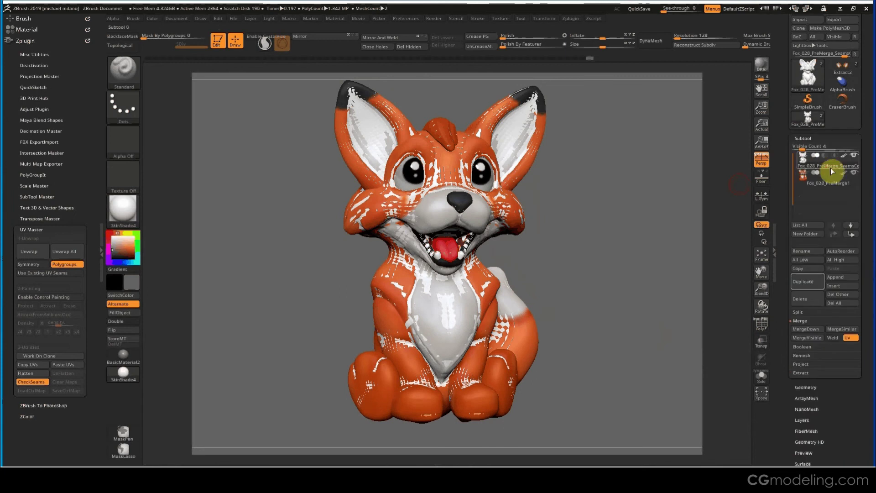
pyautogui.click(844, 173)
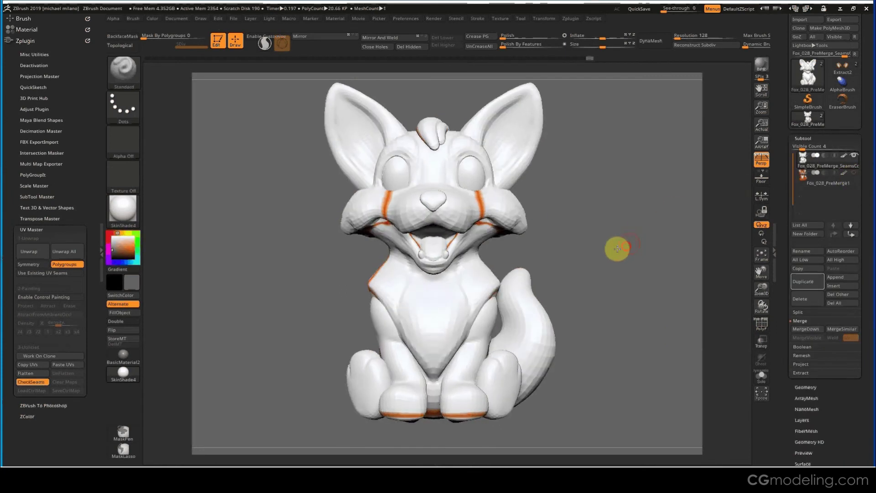
pyautogui.click(45, 384)
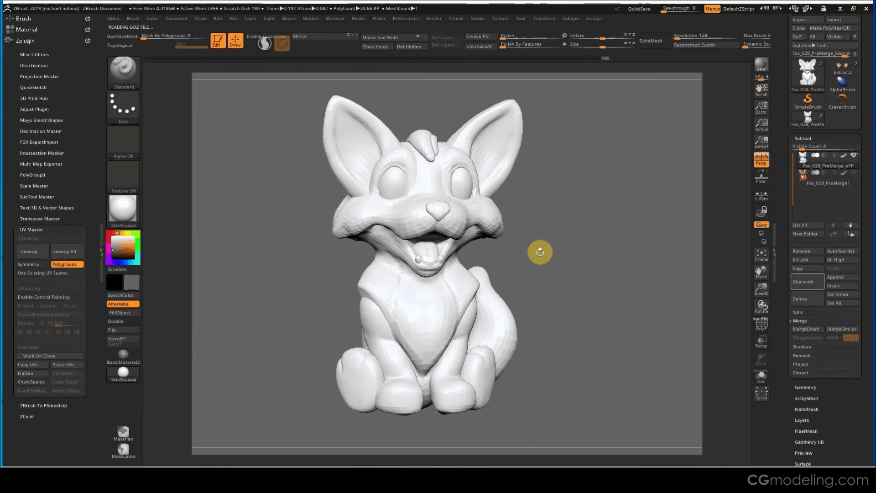
# - Rename the visible low-poly fox subtool as FoxGOZGO
pyautogui.moveTo(541, 252); pyautogui.dragTo(596, 228)
pyautogui.rightClick(554, 224)
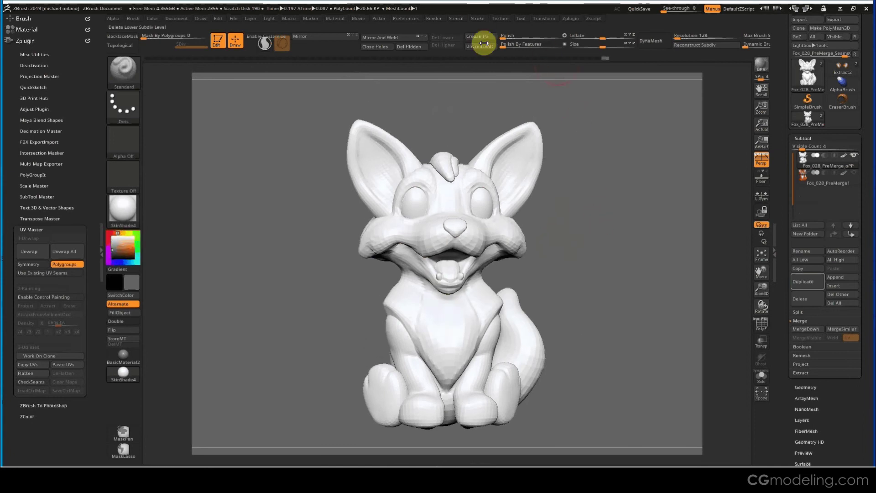
pyautogui.moveTo(654, 154)
pyautogui.keyDown('alt'); pyautogui.mouseDown()
pyautogui.moveTo(660, 141)
pyautogui.moveTo(661, 150)
pyautogui.mouseUp(); pyautogui.keyUp('alt')
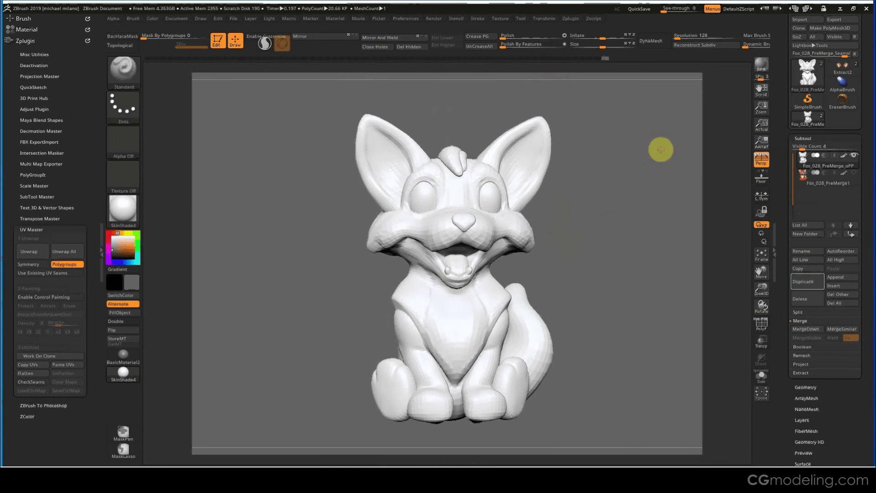
pyautogui.moveTo(867, 98); pyautogui.dragTo(862, 116)
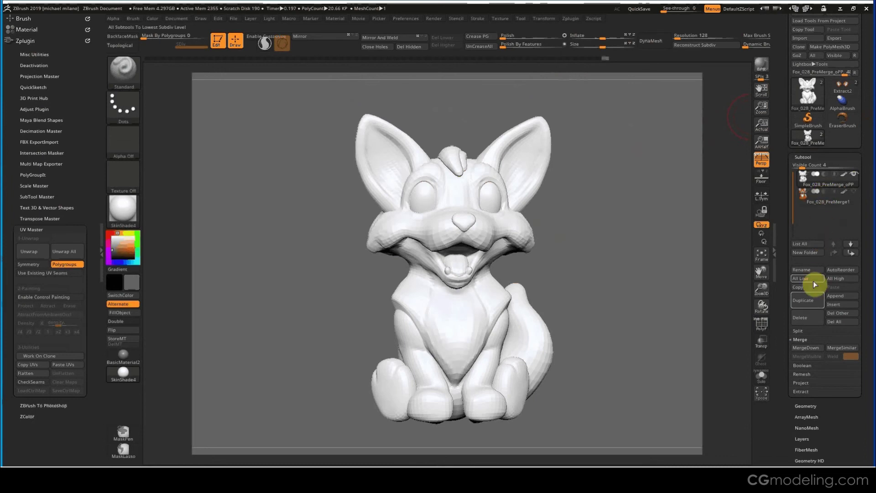
pyautogui.click(807, 197)
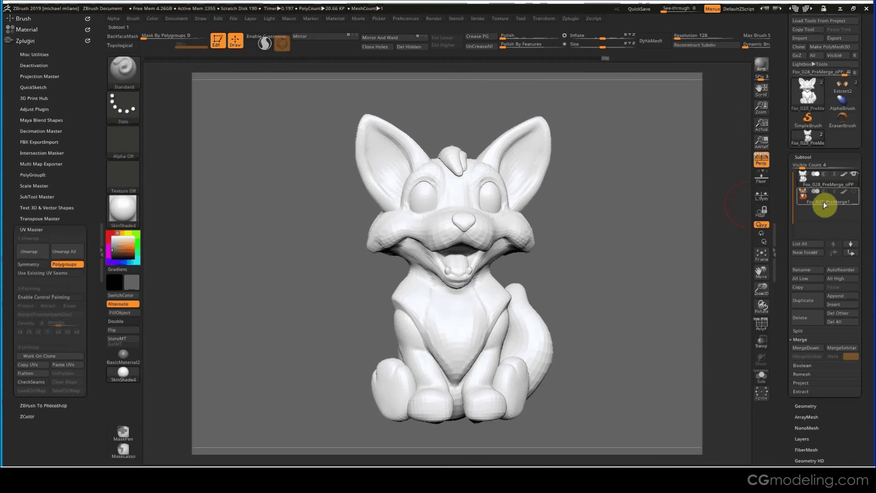
pyautogui.moveTo(834, 196)
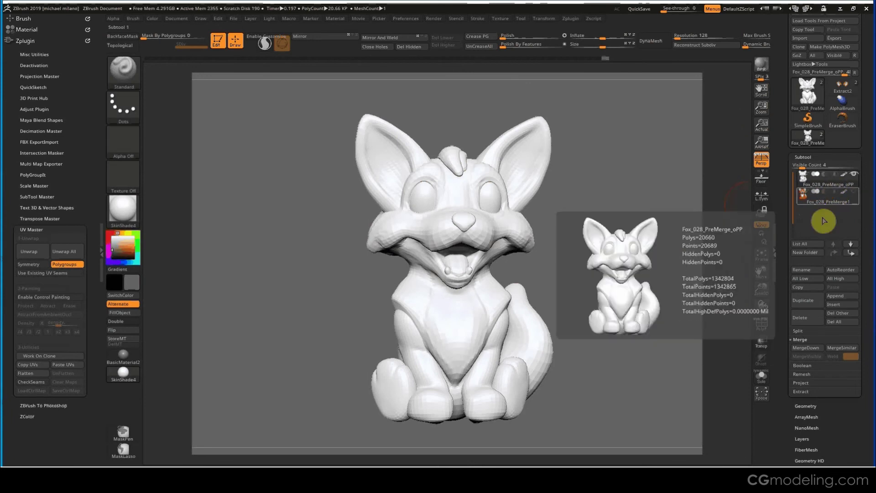
pyautogui.click(815, 271)
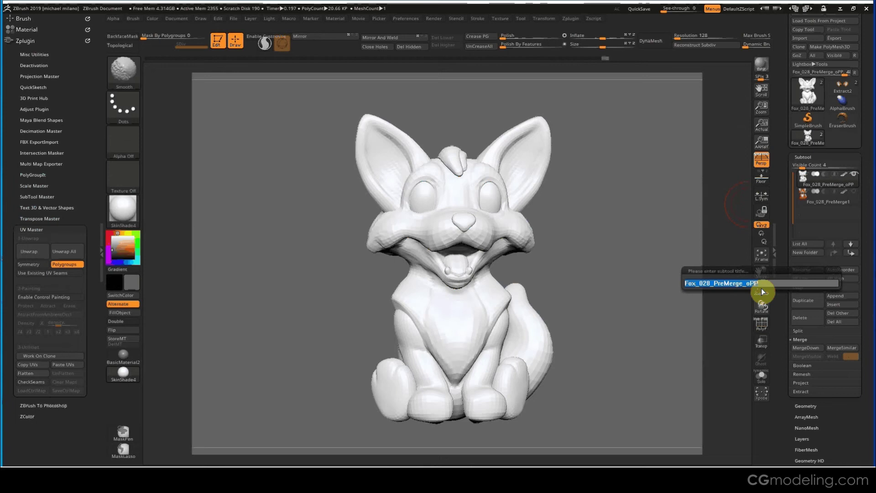
pyautogui.write('F')
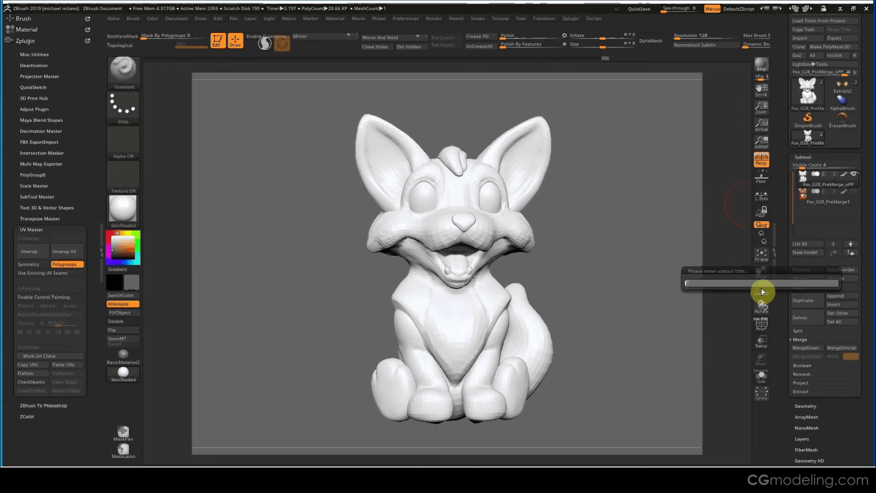
pyautogui.write('oxGOZGO')
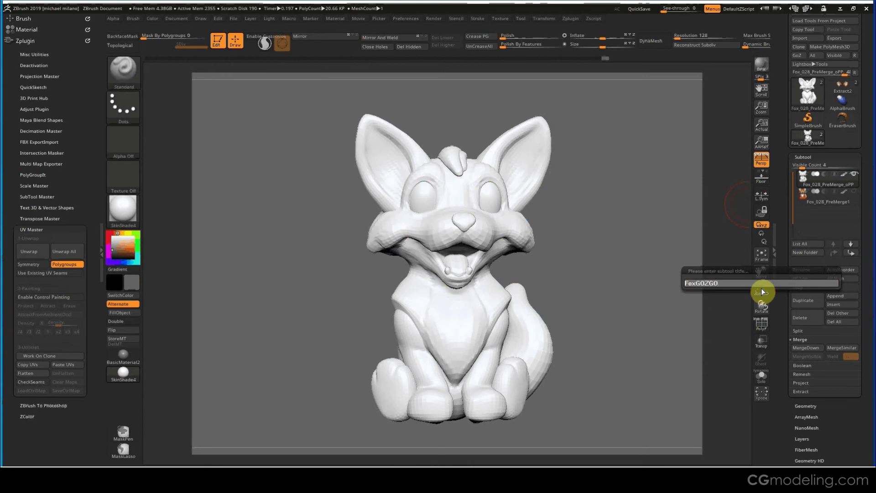
pyautogui.press('Return')
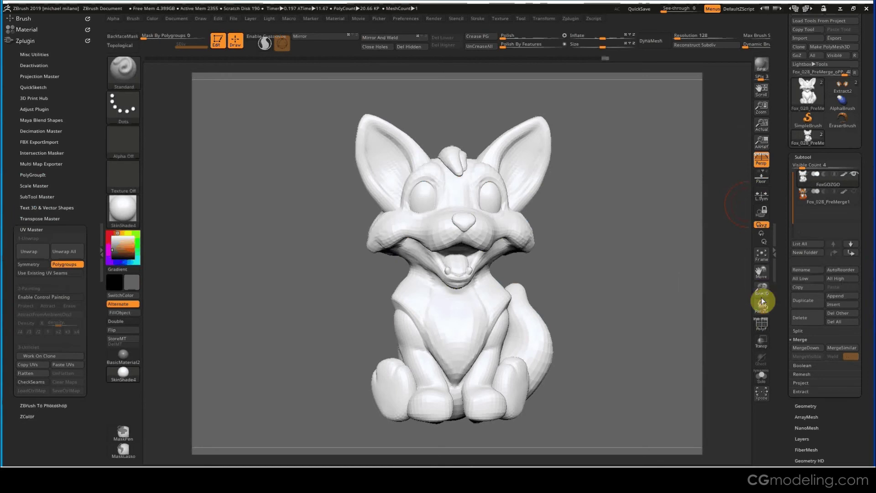
# - Turn on the polyframe display to inspect the fox's wireframe and polygroups
pyautogui.moveTo(633, 264)
pyautogui.mouseDown()
pyautogui.moveTo(607, 260)
pyautogui.moveTo(632, 299)
pyautogui.moveTo(618, 301)
pyautogui.moveTo(616, 285)
pyautogui.mouseUp()
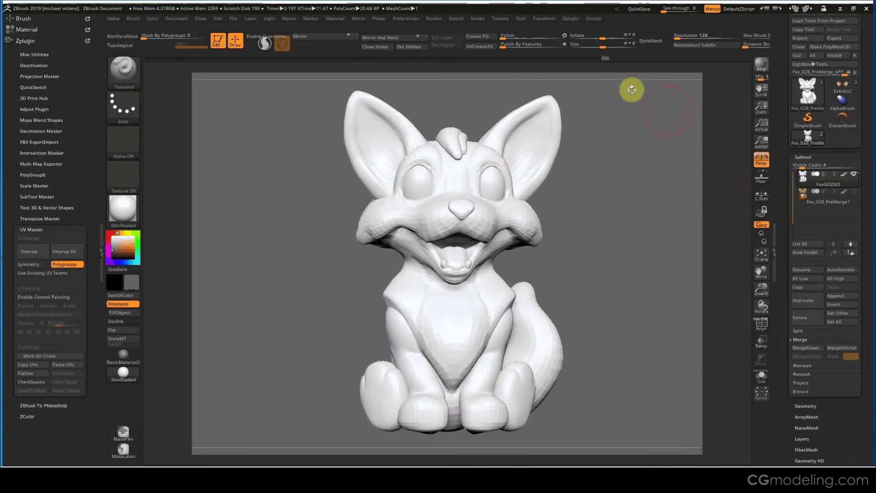
pyautogui.click(838, 10)
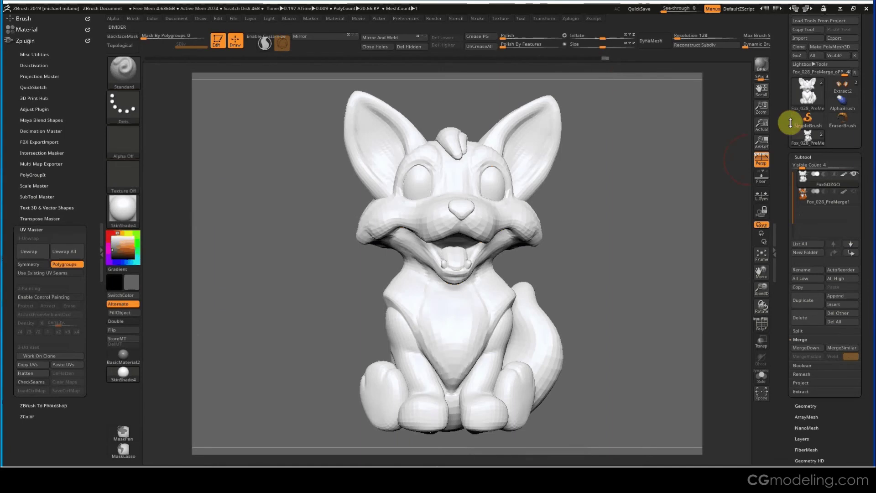
pyautogui.click(798, 95)
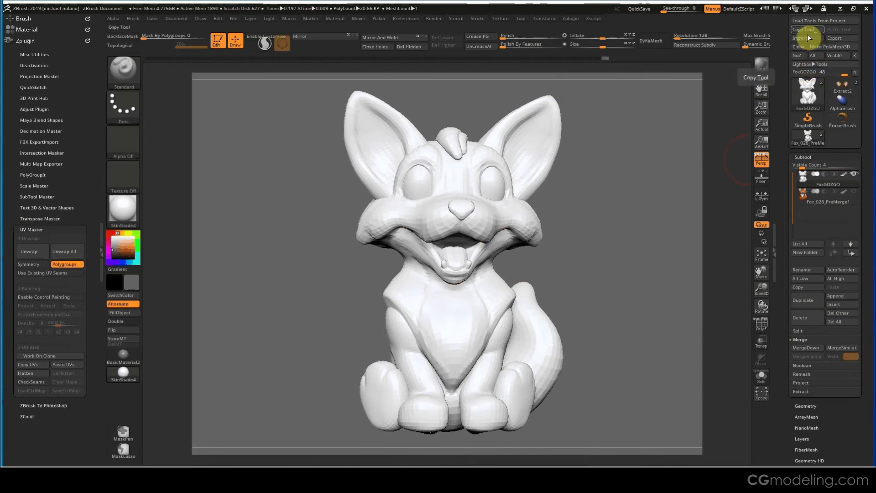
pyautogui.moveTo(864, 40); pyautogui.dragTo(864, 61)
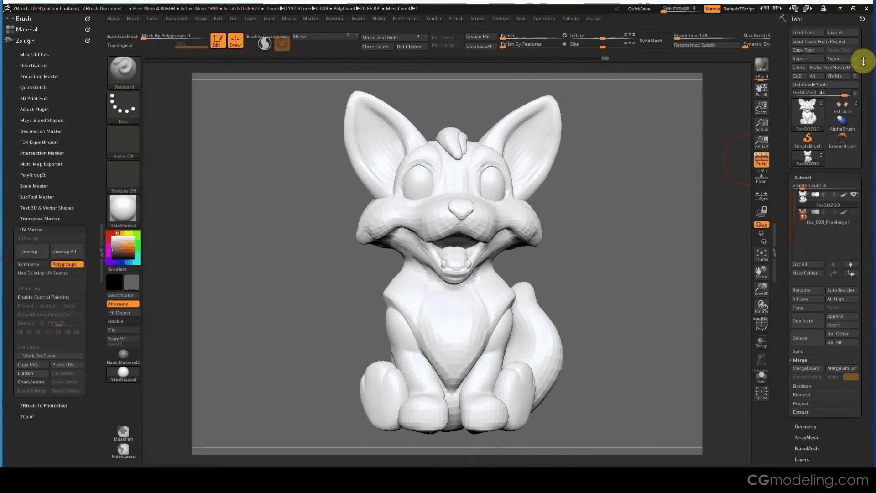
pyautogui.click(801, 64)
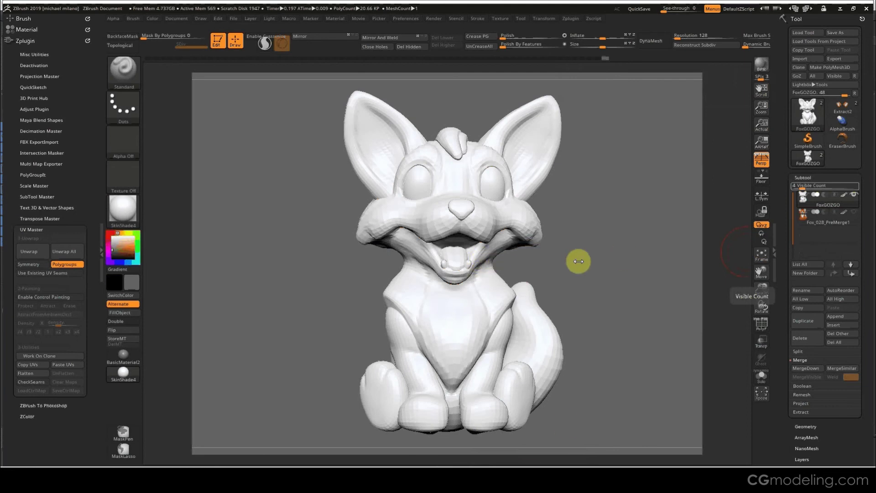
pyautogui.moveTo(578, 260); pyautogui.dragTo(618, 269)
pyautogui.click(760, 325)
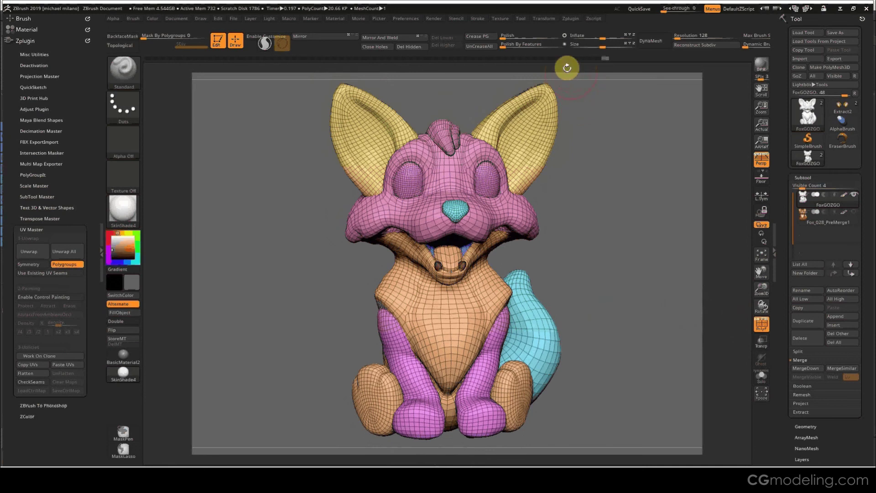
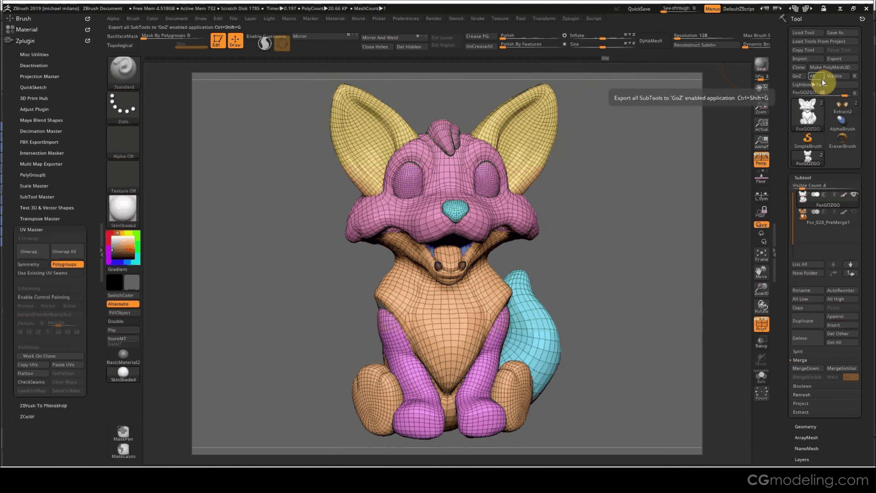
# - Send the FoxGOZGO subtool to 3ds Max through GoZ, switch to 3ds Max and maximize the Perspective viewport
pyautogui.moveTo(812, 202)
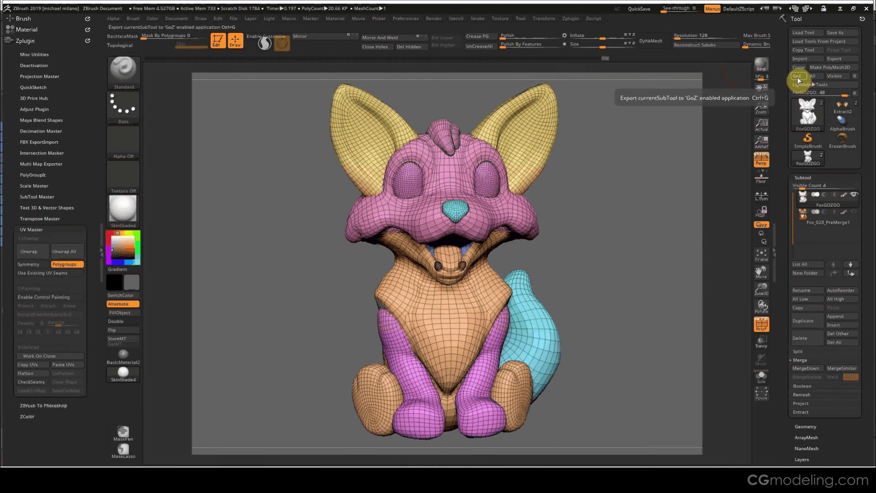
pyautogui.click(797, 77)
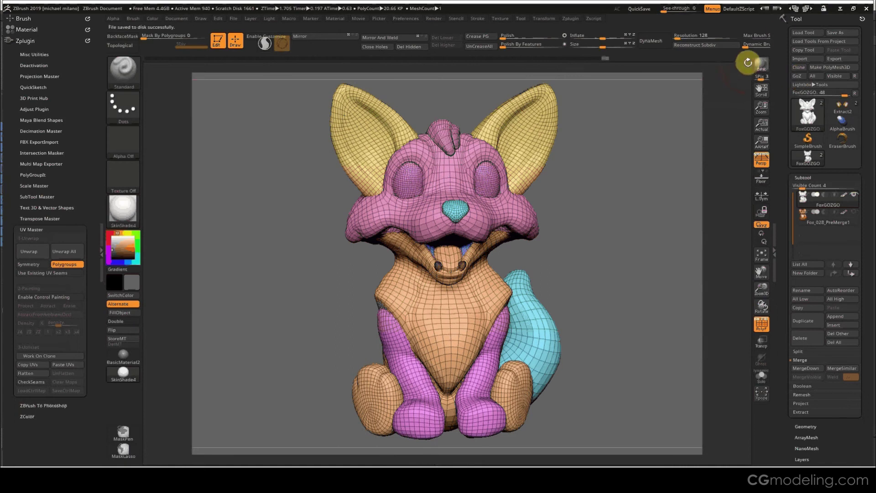
pyautogui.click(834, 13)
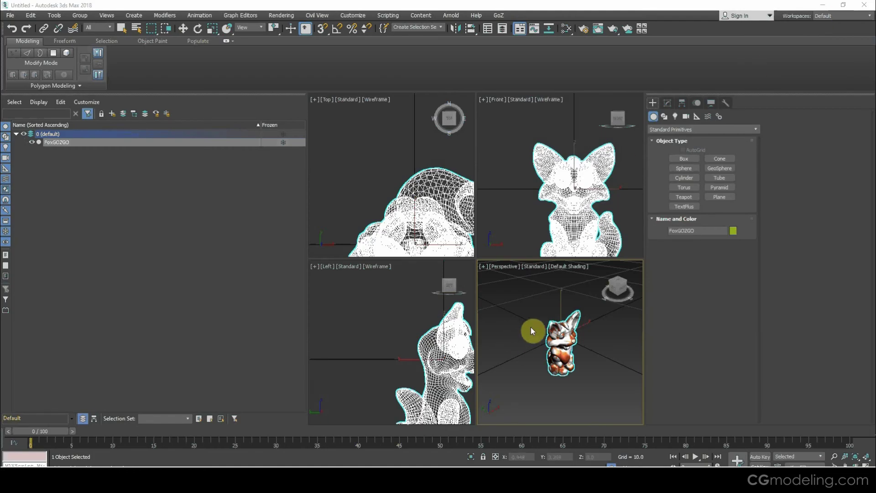
pyautogui.hotkey('alt', 'w')
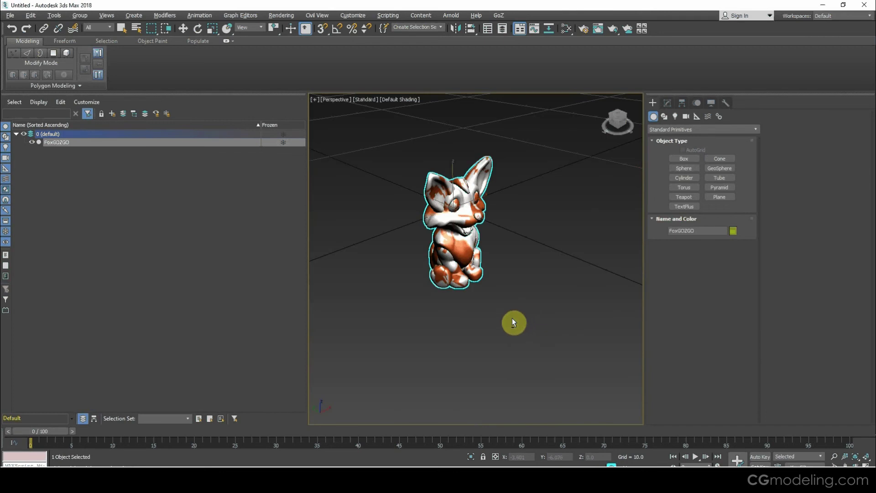
# - Narrow the Scene Explorer to enlarge the Perspective viewport and view the imported fox from the front
pyautogui.keyDown('alt'); pyautogui.moveTo(512, 320); pyautogui.dragTo(344, 241, button='middle'); pyautogui.keyUp('alt')
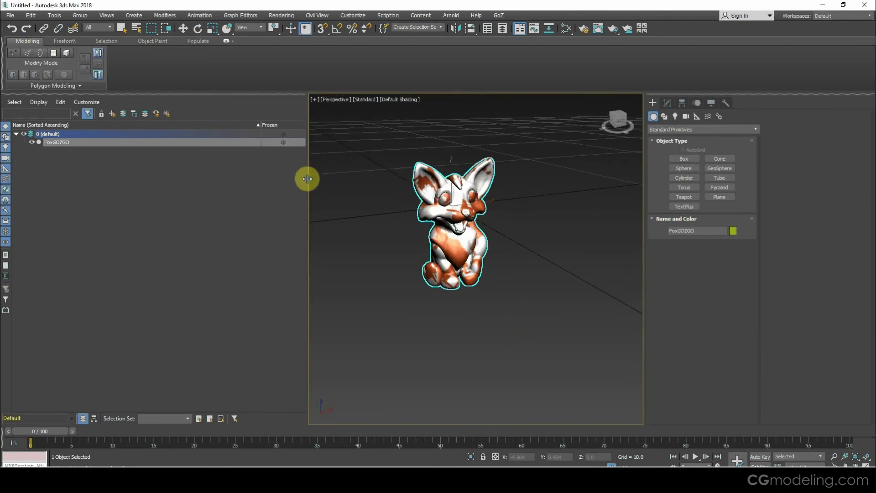
pyautogui.moveTo(307, 179); pyautogui.dragTo(153, 178)
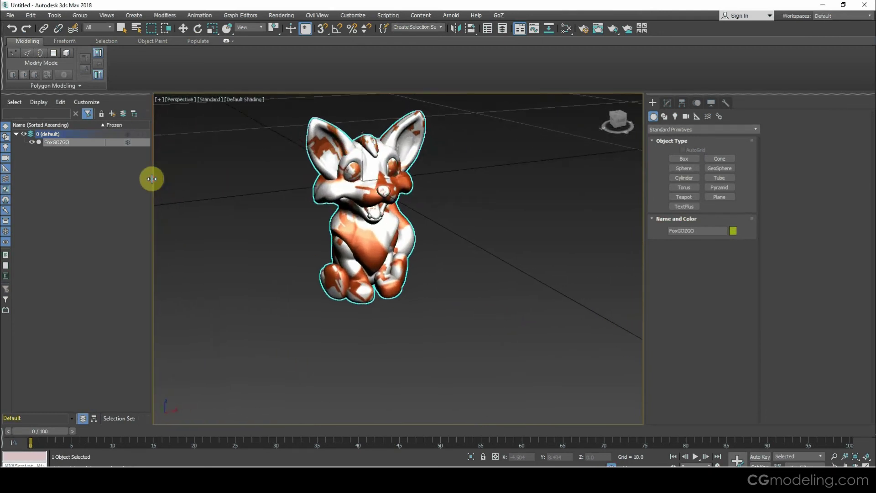
pyautogui.keyDown('alt'); pyautogui.moveTo(155, 179); pyautogui.dragTo(274, 259, button='middle'); pyautogui.keyUp('alt')
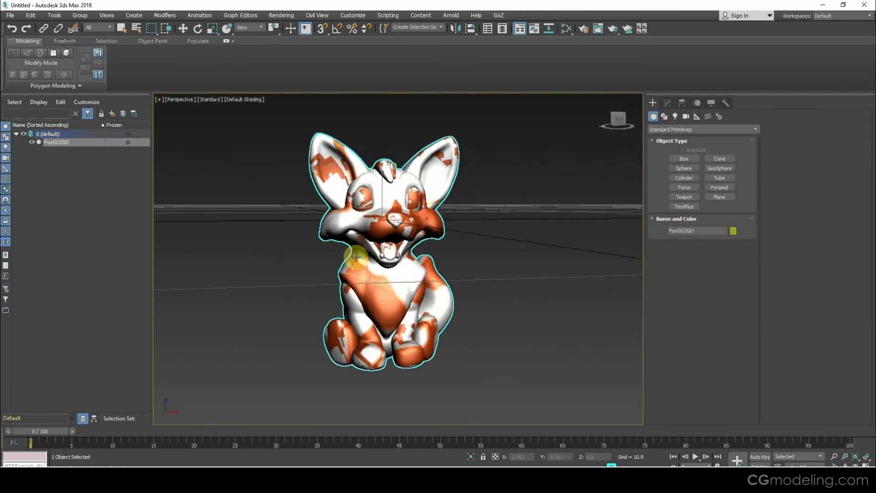
pyautogui.keyDown('alt'); pyautogui.moveTo(330, 274); pyautogui.dragTo(331, 275, button='middle'); pyautogui.keyUp('alt')
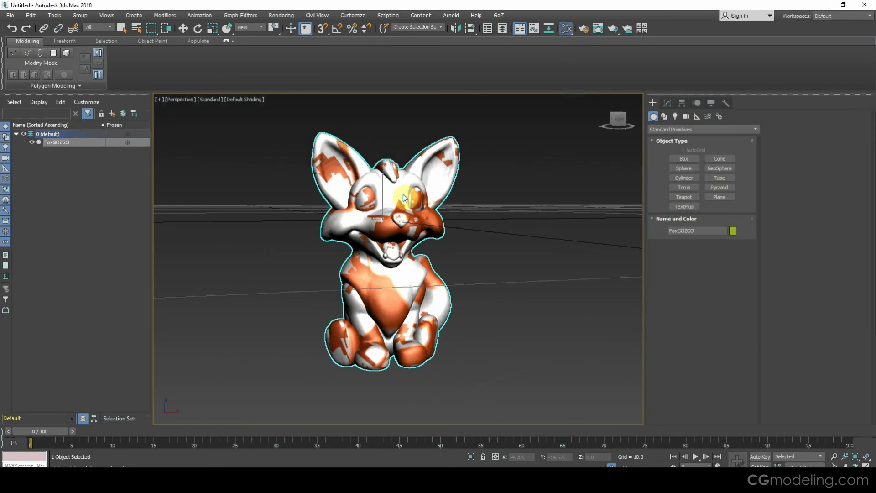
# - Open the Slate Material Editor beside the fox and create a Scanline Standard material
pyautogui.press('m')
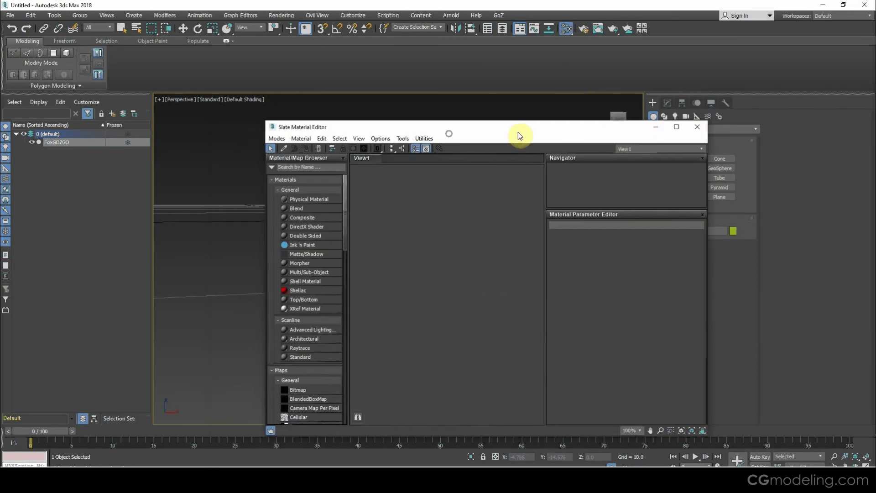
pyautogui.moveTo(518, 133); pyautogui.dragTo(729, 90)
pyautogui.rightClick(614, 172)
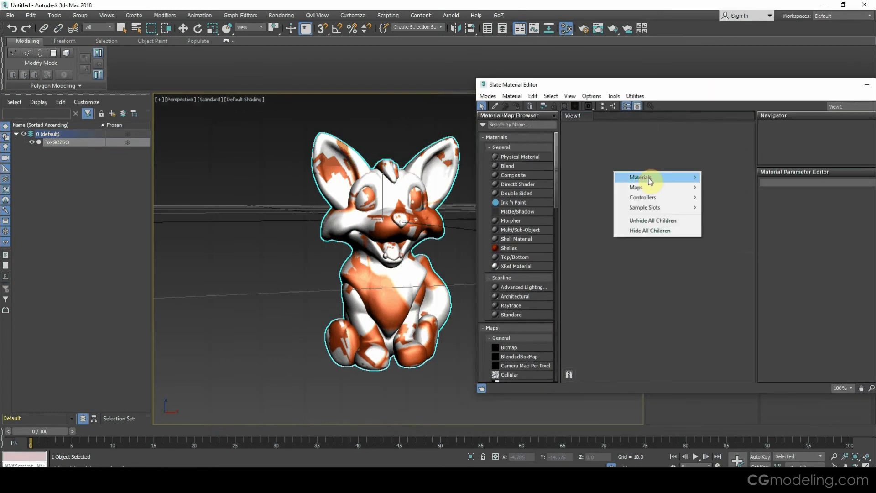
pyautogui.moveTo(664, 179)
pyautogui.moveTo(722, 179)
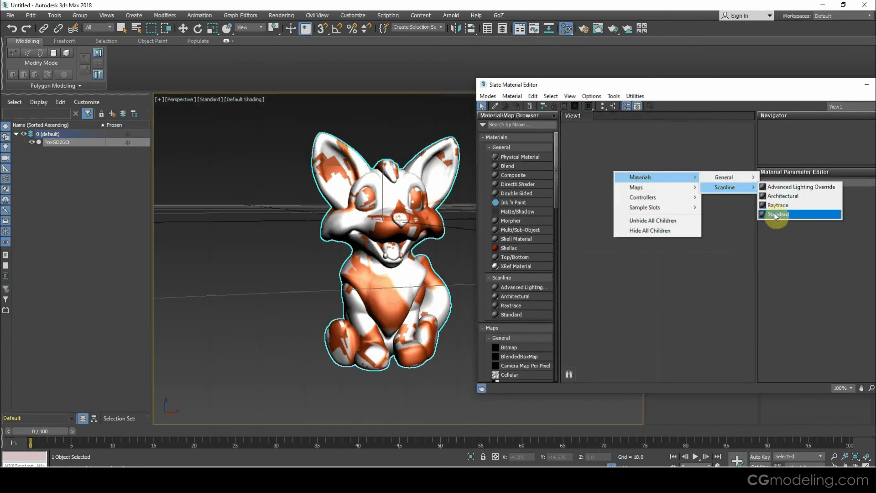
pyautogui.click(776, 214)
pyautogui.click(601, 171)
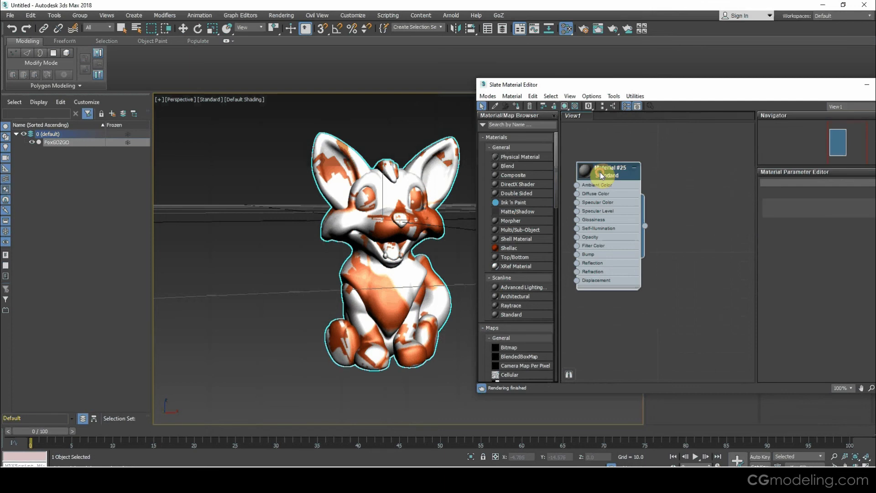
# - Assign the new Standard material to the selected fox and check it in the viewport
pyautogui.moveTo(600, 172); pyautogui.dragTo(628, 172)
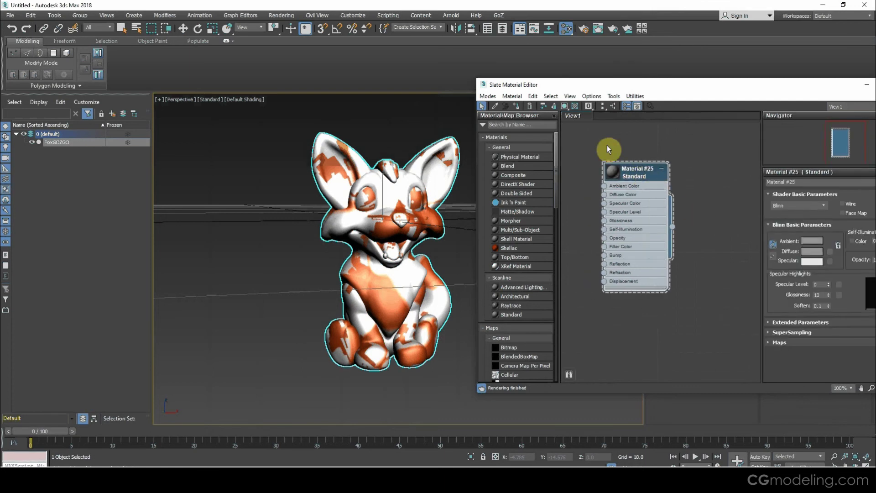
pyautogui.click(516, 106)
pyautogui.click(443, 206)
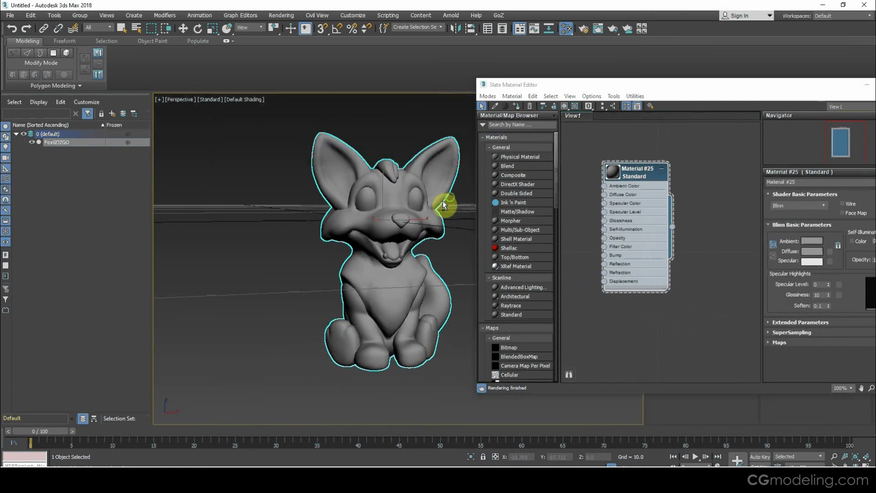
pyautogui.keyDown('alt'); pyautogui.moveTo(443, 205); pyautogui.dragTo(442, 198, button='middle'); pyautogui.keyUp('alt')
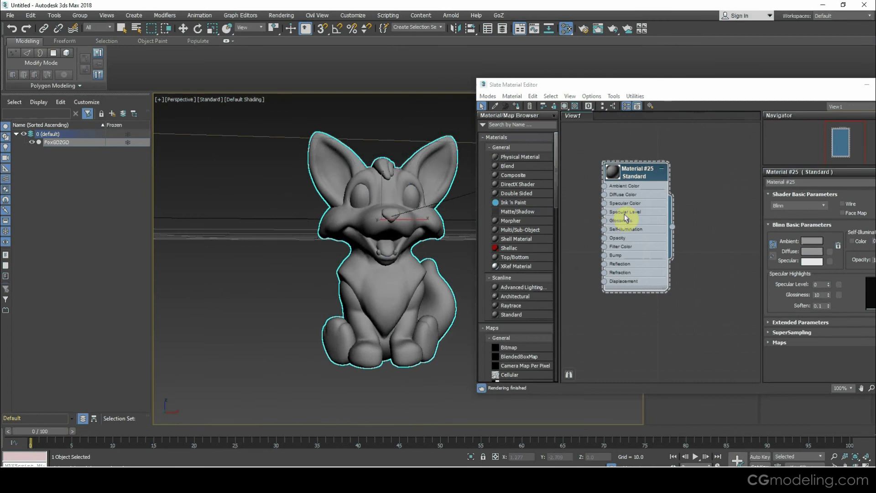
# - Load uv.jpg from the Desktop as a Bitmap in the Standard material's Diffuse channel
pyautogui.moveTo(632, 172); pyautogui.dragTo(641, 172)
pyautogui.moveTo(637, 86); pyautogui.dragTo(577, 83)
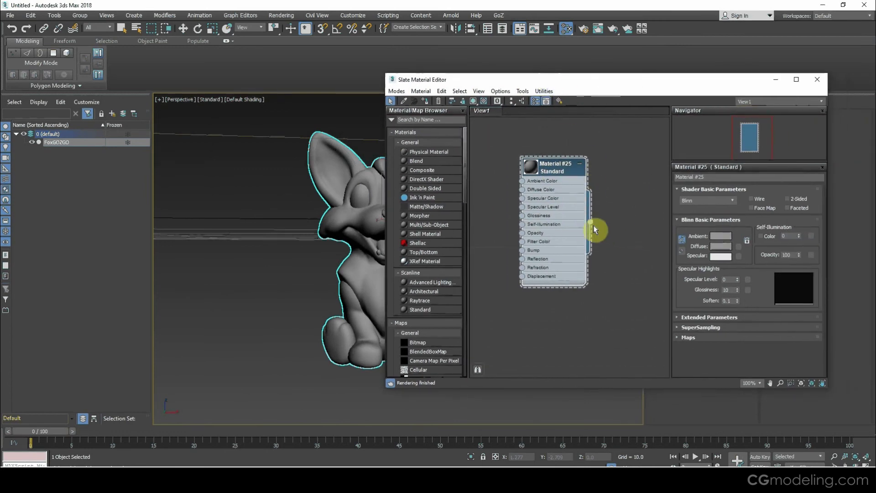
pyautogui.click(739, 246)
pyautogui.doubleClick(445, 141)
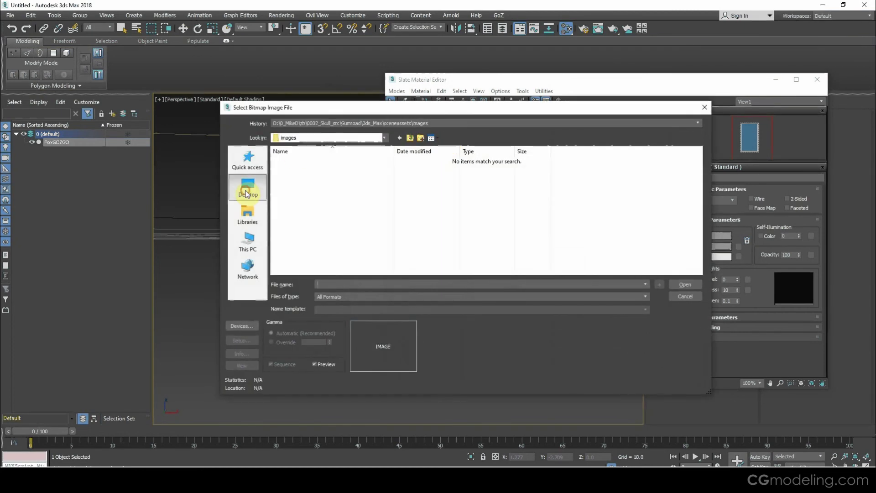
pyautogui.click(248, 194)
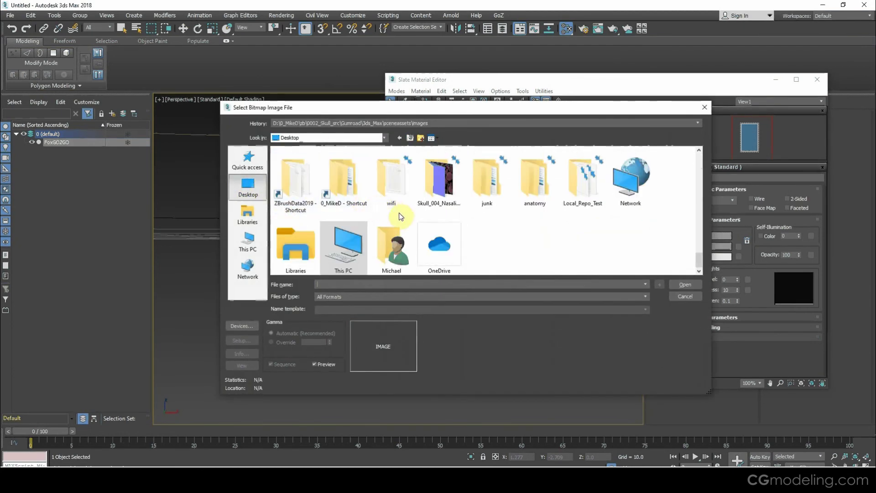
pyautogui.scroll(-3, 428, 224)
pyautogui.scroll(5, 427, 224)
pyautogui.scroll(-5, 427, 224)
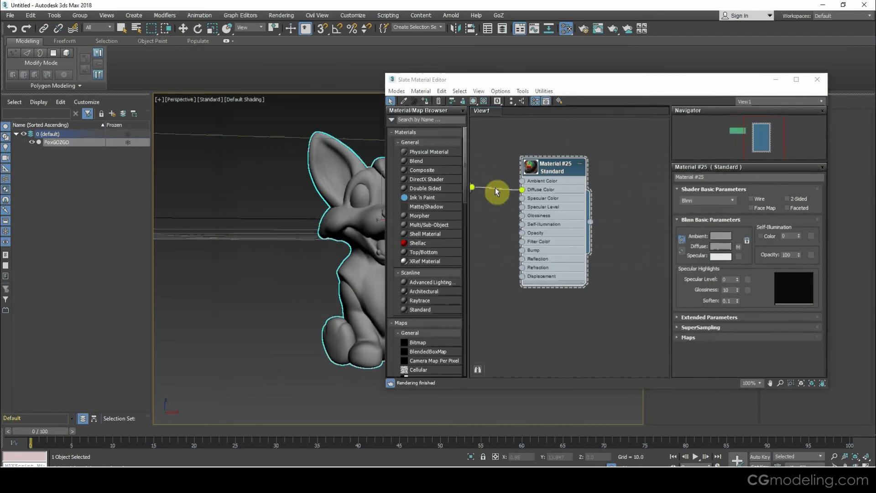
# - Bring the bitmap node into view and display the shaded material's texture on the fox in the viewport
pyautogui.click(550, 199)
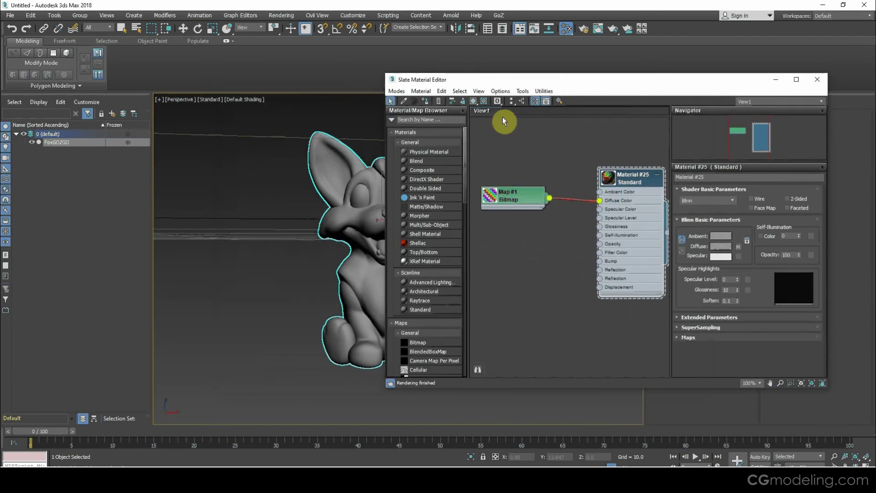
pyautogui.click(474, 101)
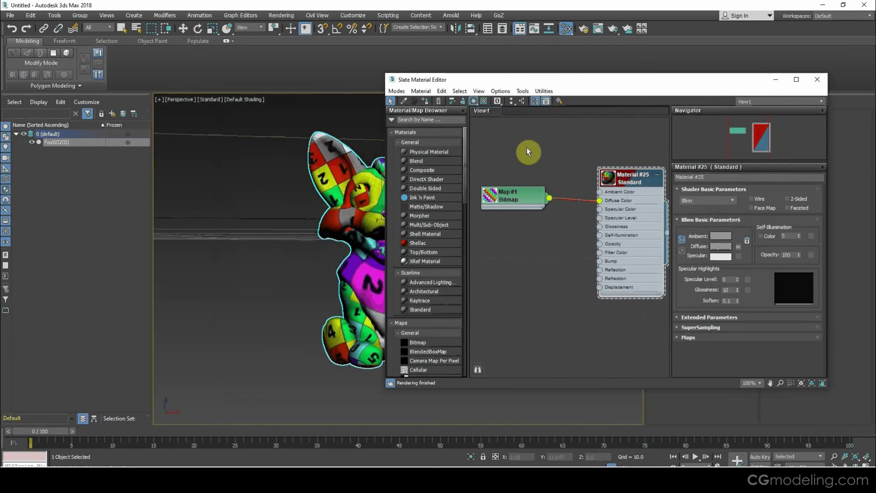
pyautogui.moveTo(344, 199)
pyautogui.mouseDown(button='middle')
pyautogui.moveTo(267, 198)
pyautogui.moveTo(272, 215)
pyautogui.mouseUp(button='middle')
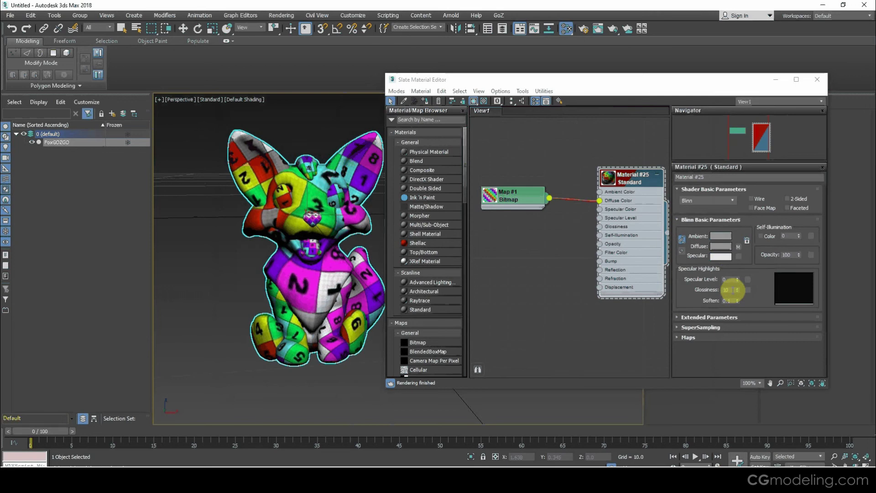
# - Set the uv.jpg bitmap's U and V tiling to 4 and move the material editor out of the way
pyautogui.click(508, 203)
pyautogui.doubleClick(507, 202)
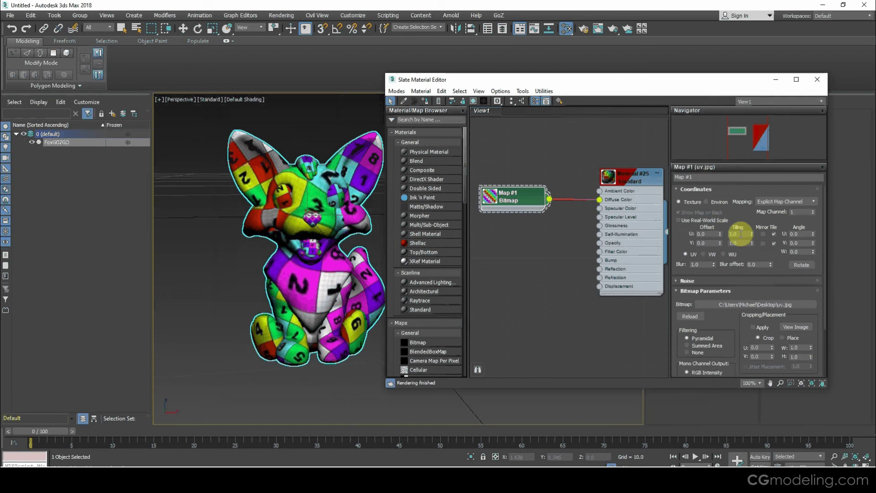
pyautogui.moveTo(741, 233); pyautogui.dragTo(705, 246)
pyautogui.write('44')
pyautogui.press('Return')
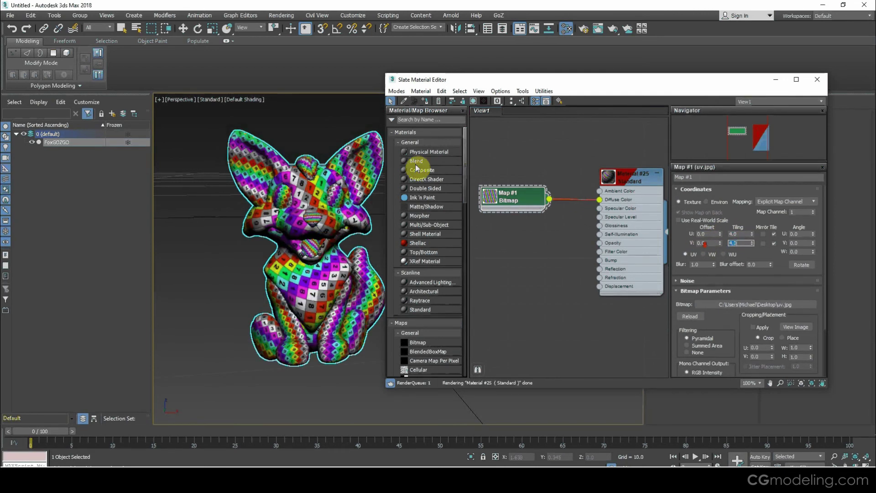
pyautogui.moveTo(470, 80); pyautogui.dragTo(875, 112)
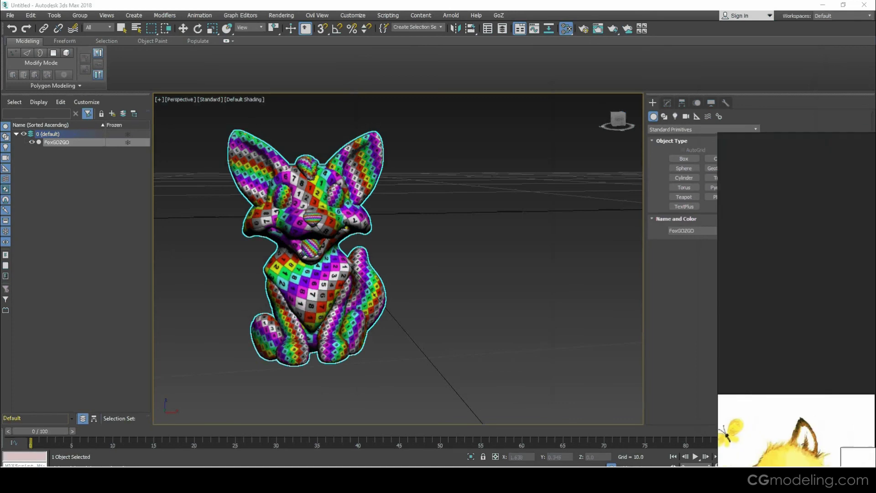
# - Bring up the board of fox and animal reference images, look over it and move it away
pyautogui.moveTo(875, 206); pyautogui.dragTo(348, 15)
pyautogui.scroll(-4, 362, 90)
pyautogui.scroll(2, 373, 94)
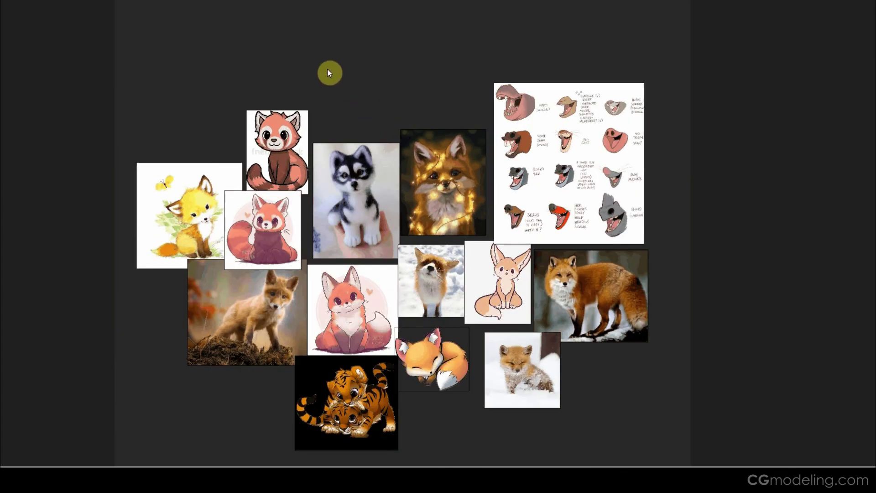
pyautogui.moveTo(296, 60); pyautogui.dragTo(875, 125, button='right')
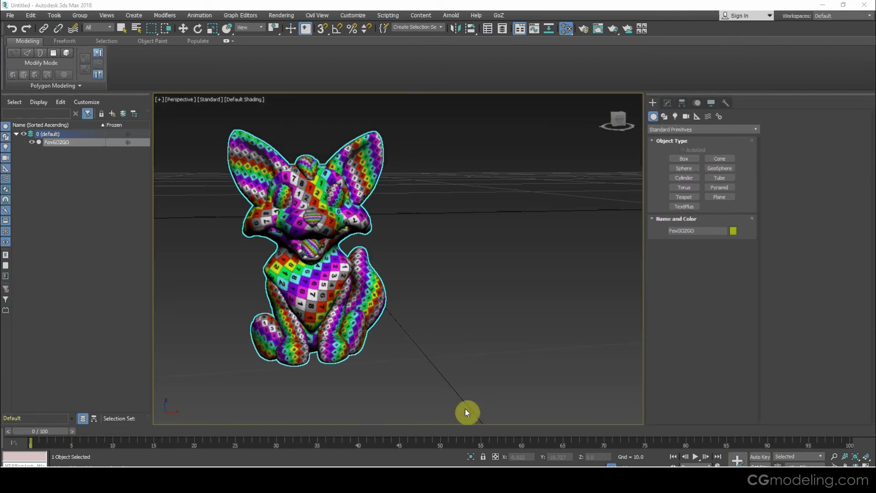
# - Examine the numbered checker texture on the fox's head, body and tail for distortion, and reselect the fox
pyautogui.click(421, 322)
pyautogui.keyDown('alt'); pyautogui.moveTo(423, 327); pyautogui.dragTo(475, 307, button='middle'); pyautogui.keyUp('alt')
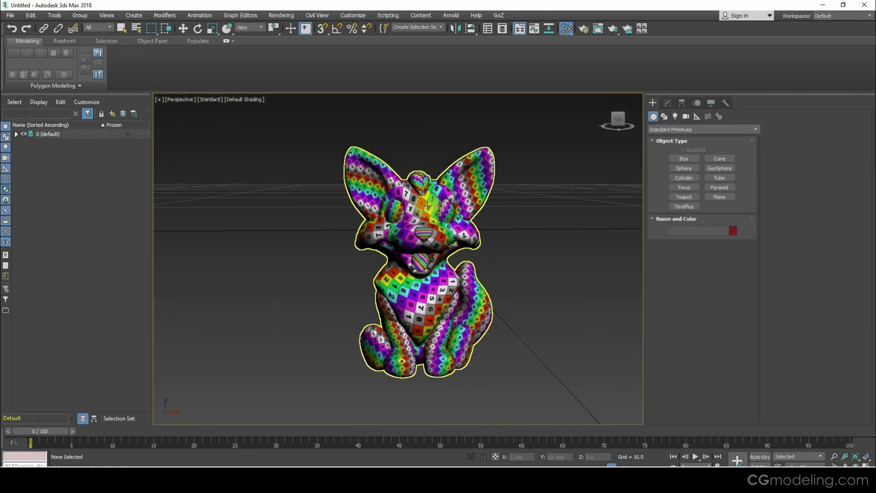
pyautogui.scroll(2, 428, 210)
pyautogui.moveTo(439, 232); pyautogui.dragTo(432, 200, button='middle')
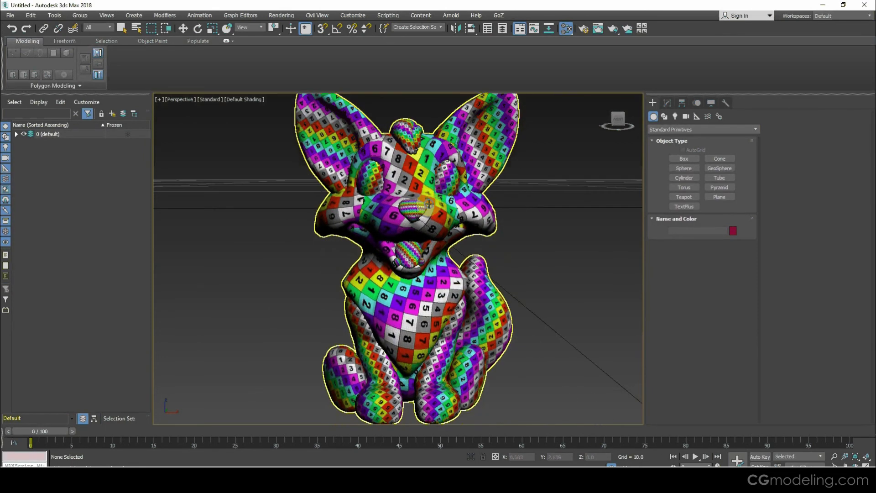
pyautogui.keyDown('ctrl'); pyautogui.keyDown('alt'); pyautogui.rightClick(427, 203); pyautogui.keyUp('alt'); pyautogui.keyUp('ctrl')
pyautogui.scroll(-4, 491, 256)
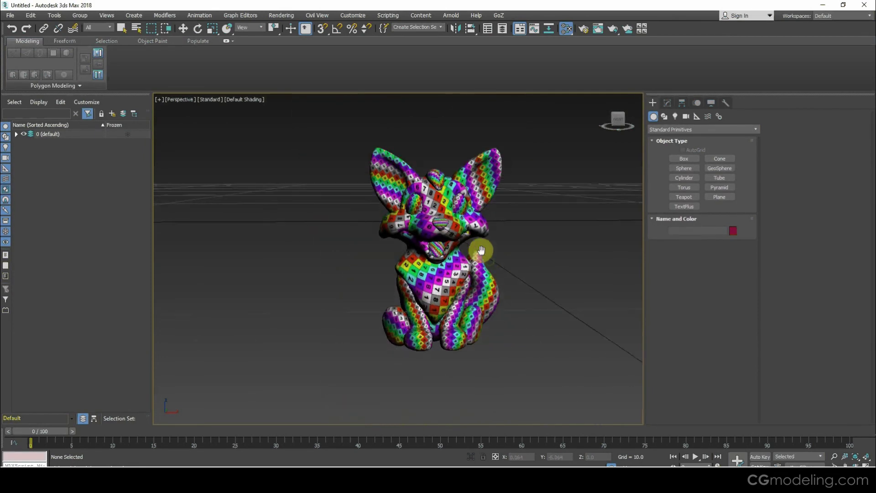
pyautogui.scroll(6, 479, 253)
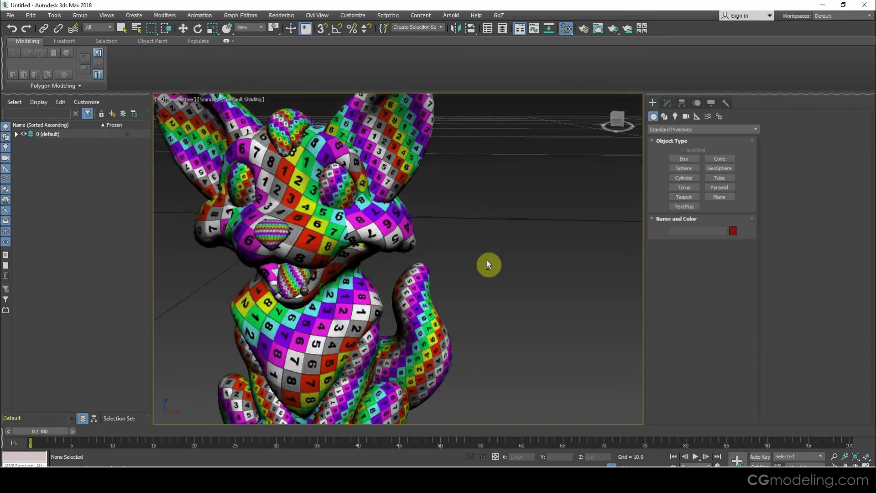
pyautogui.moveTo(480, 260); pyautogui.dragTo(532, 248, button='middle')
pyautogui.scroll(-3, 556, 254)
pyautogui.click(465, 247)
pyautogui.scroll(2, 543, 251)
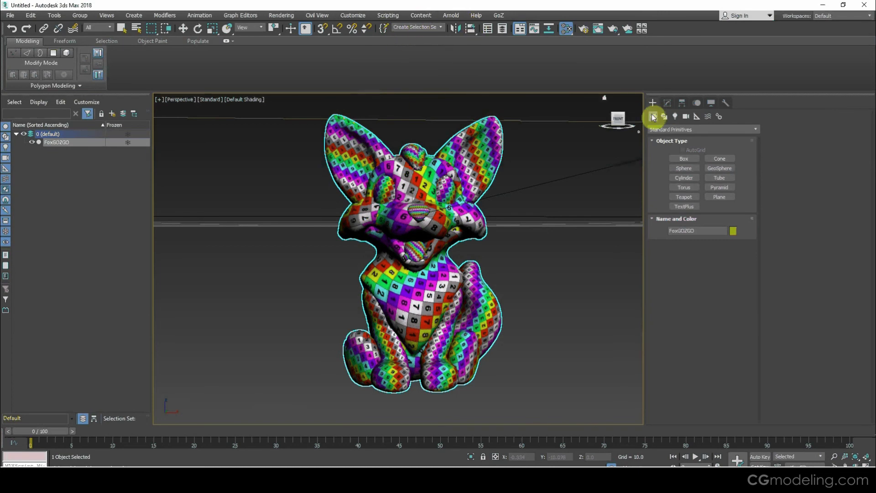
# - Convert the fox from an Editable Mesh to an Editable Poly
pyautogui.click(668, 105)
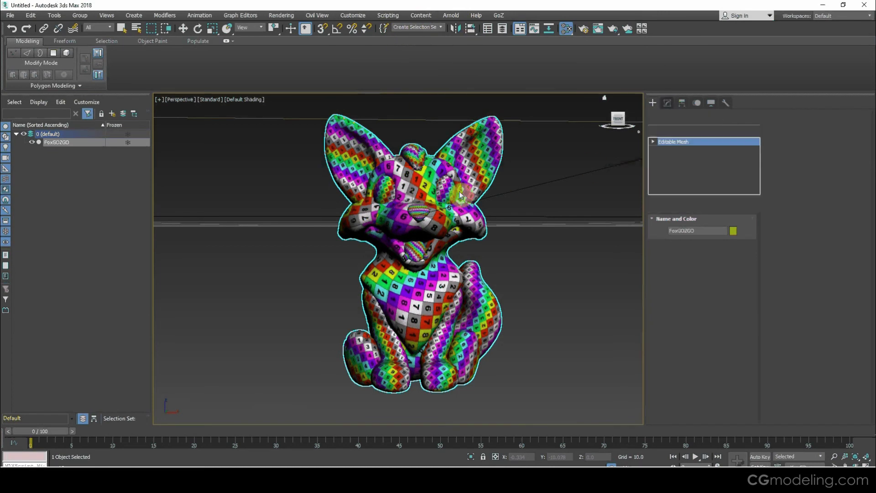
pyautogui.rightClick(444, 194)
pyautogui.moveTo(465, 286)
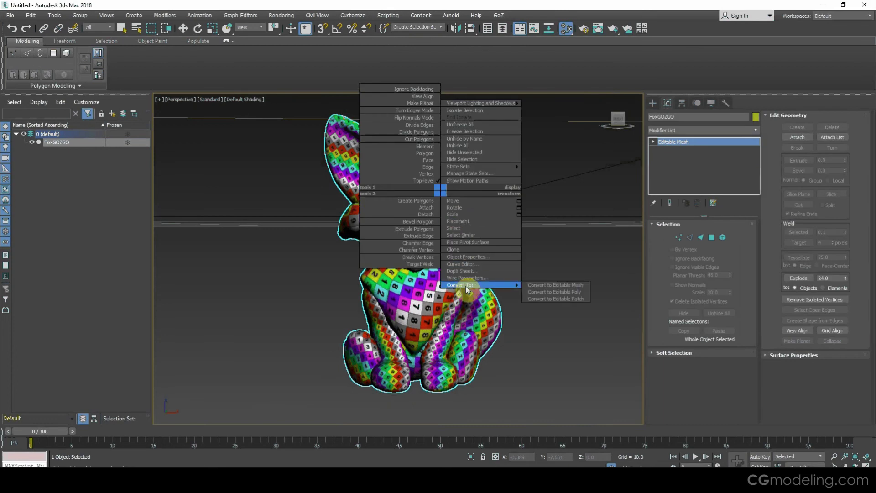
pyautogui.click(527, 287)
# - Add an Unwrap UVW modifier to the fox and open its UV layout in the UV editor
pyautogui.click(751, 132)
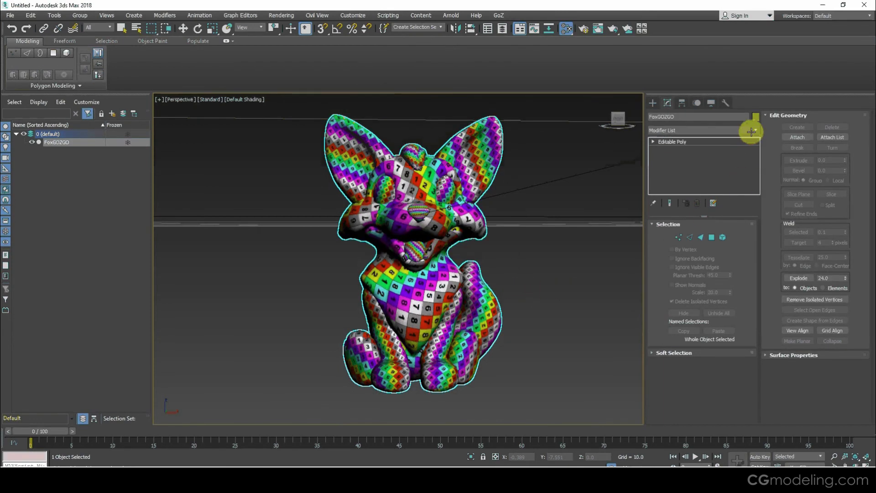
pyautogui.click(752, 131)
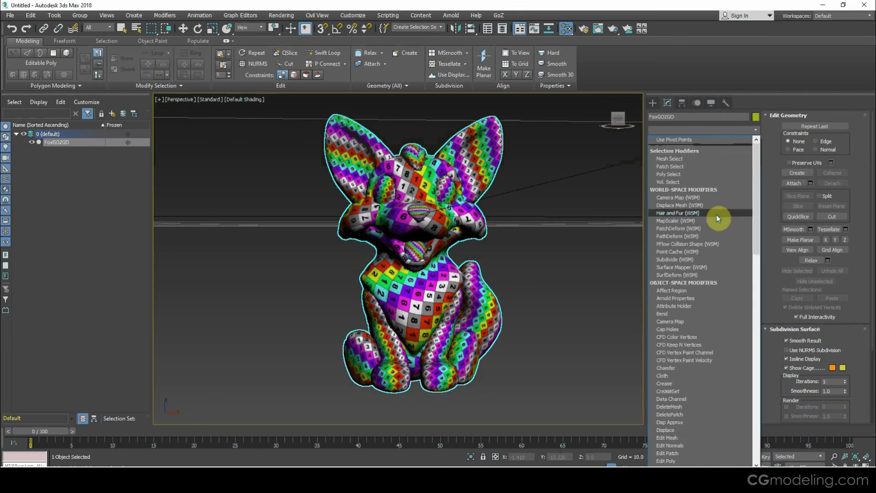
pyautogui.press('u')
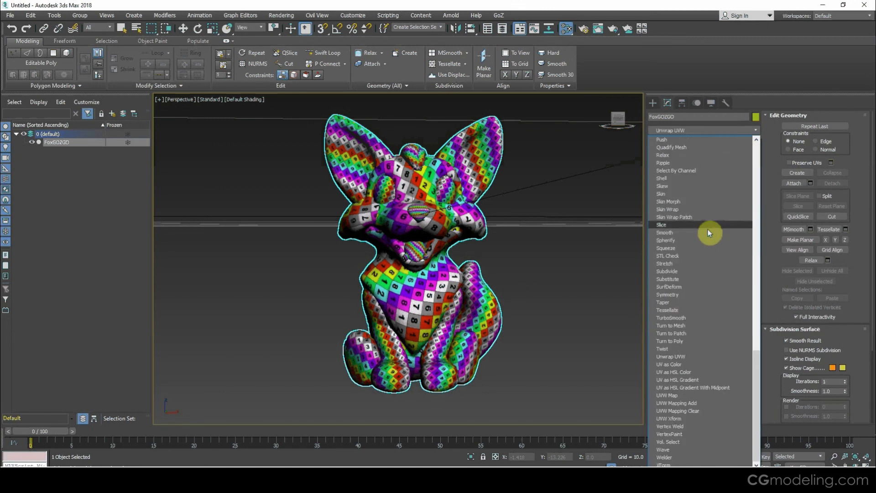
pyautogui.click(674, 356)
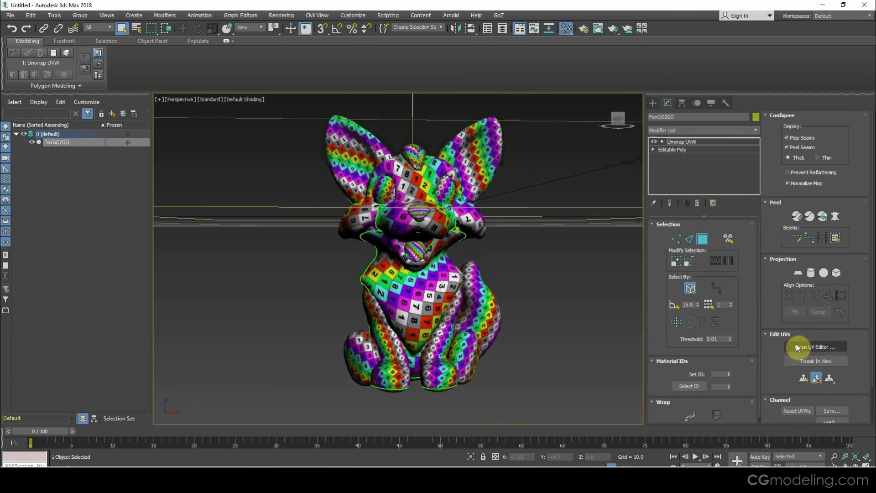
pyautogui.click(795, 346)
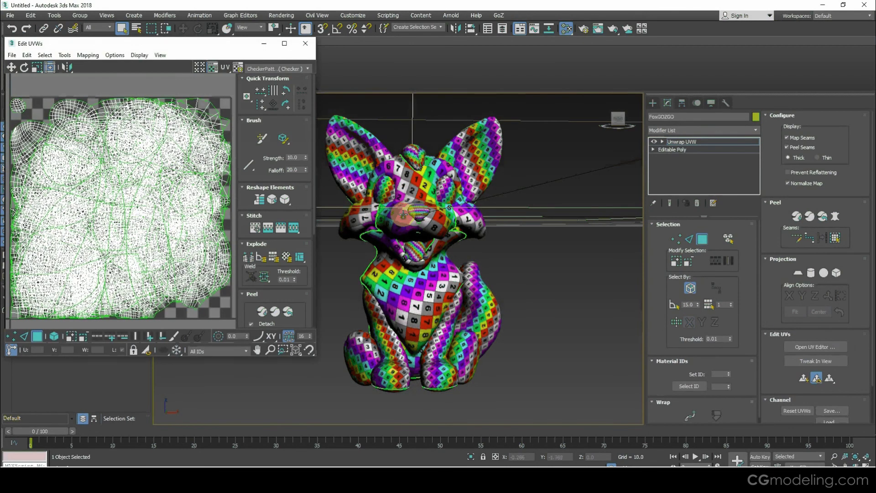
# - Switch the UV layout to vertex selection and raise one vertex on its upper edge just above the UV tile
pyautogui.keyDown('alt'); pyautogui.moveTo(404, 216); pyautogui.dragTo(639, 236, button='middle'); pyautogui.keyUp('alt')
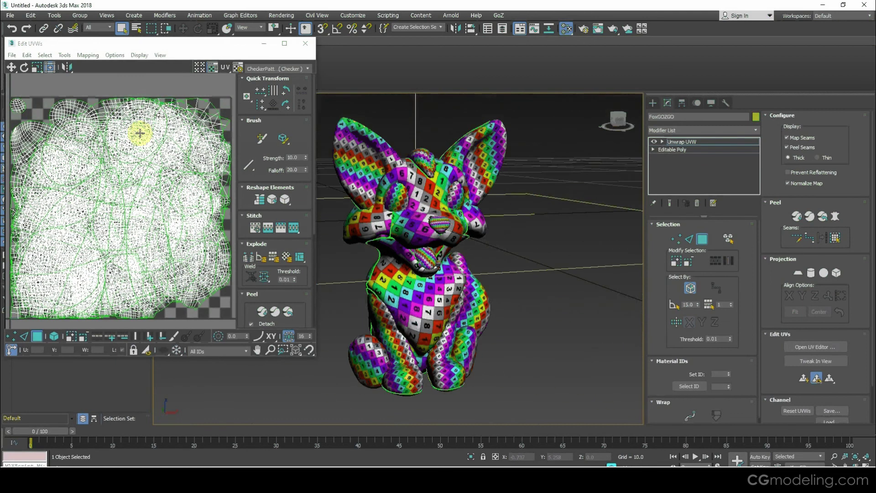
pyautogui.scroll(2, 97, 118)
pyautogui.scroll(2, 166, 102)
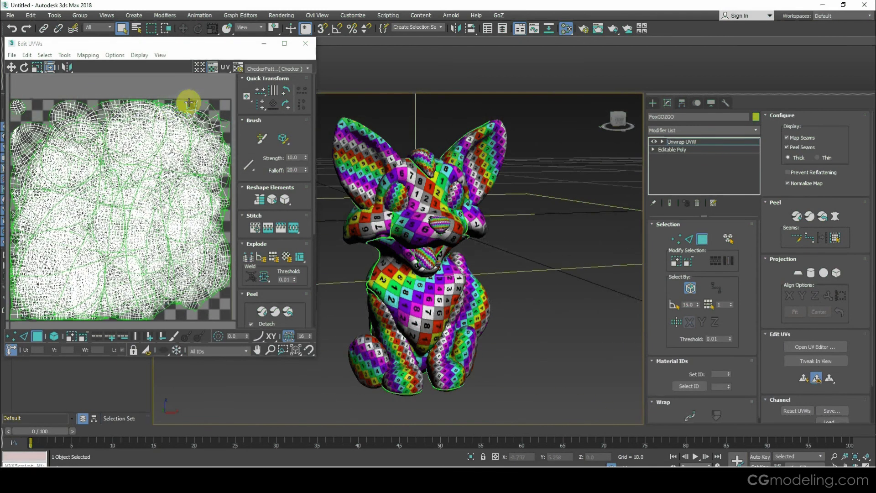
pyautogui.scroll(2, 201, 99)
pyautogui.scroll(3, 202, 97)
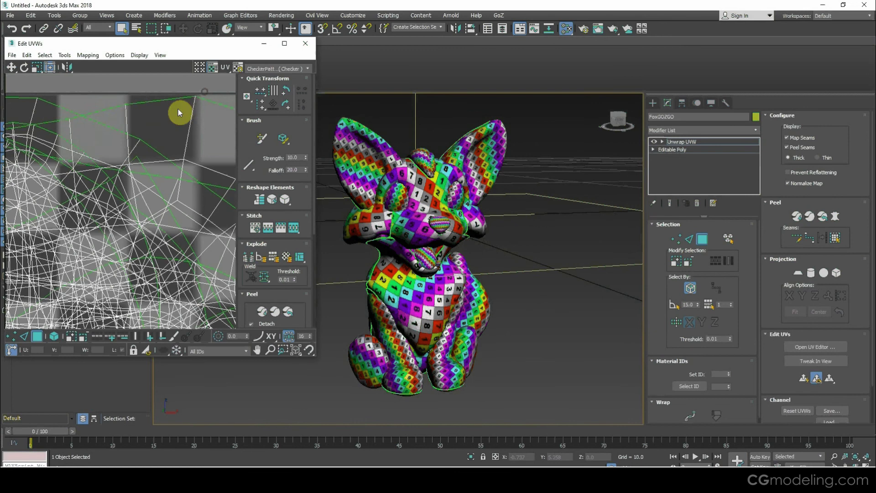
pyautogui.click(204, 99)
pyautogui.scroll(4, 201, 97)
pyautogui.click(190, 86)
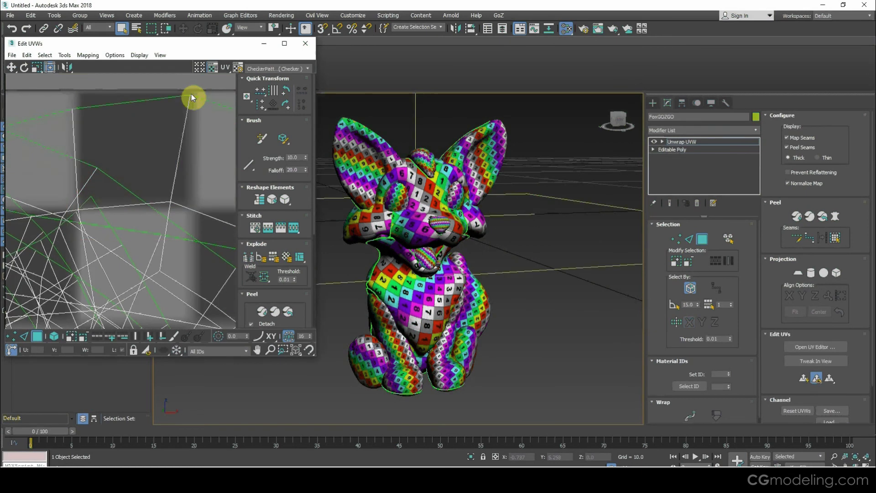
pyautogui.press('1')
pyautogui.click(188, 97)
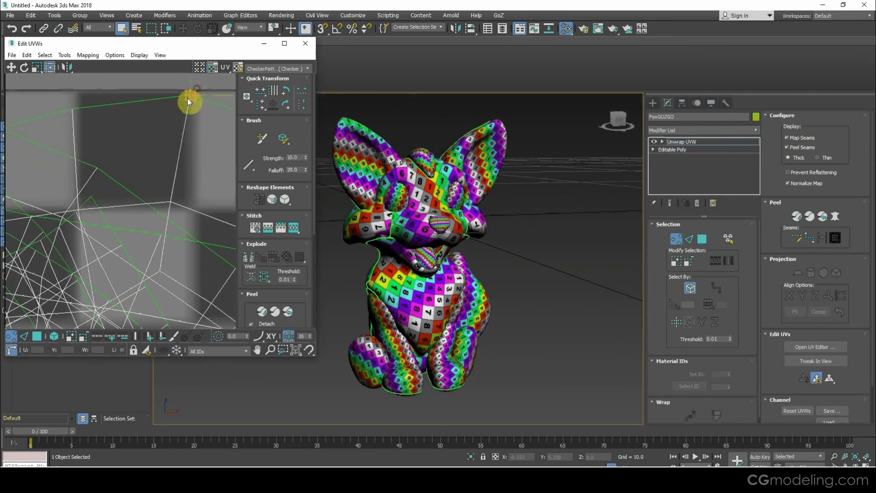
pyautogui.moveTo(190, 96); pyautogui.dragTo(191, 84)
pyautogui.moveTo(192, 95); pyautogui.dragTo(182, 117, button='middle')
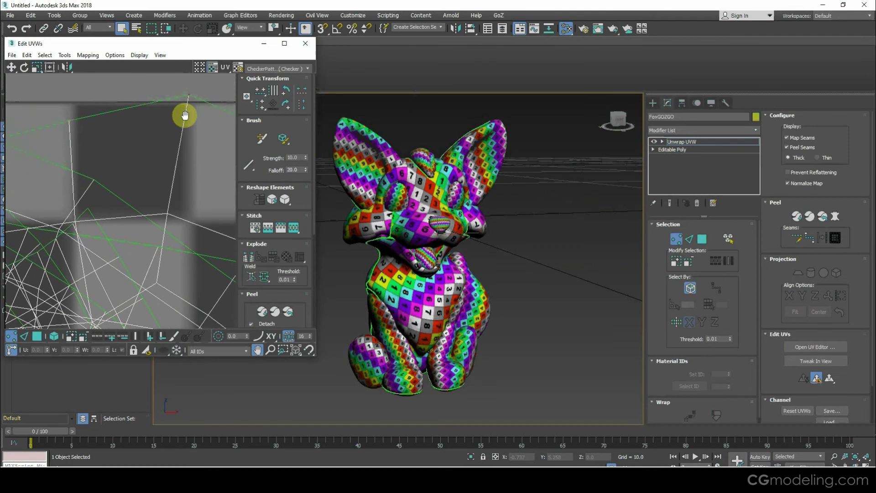
pyautogui.scroll(-6, 188, 124)
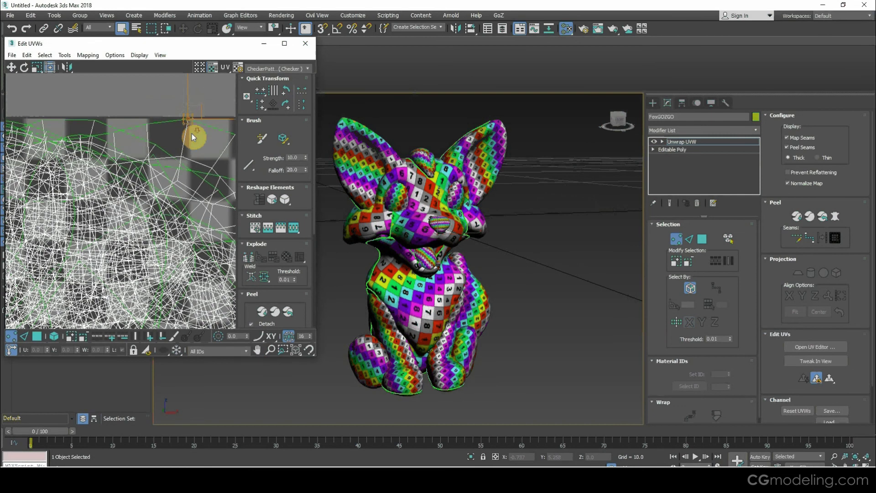
pyautogui.scroll(-5, 175, 163)
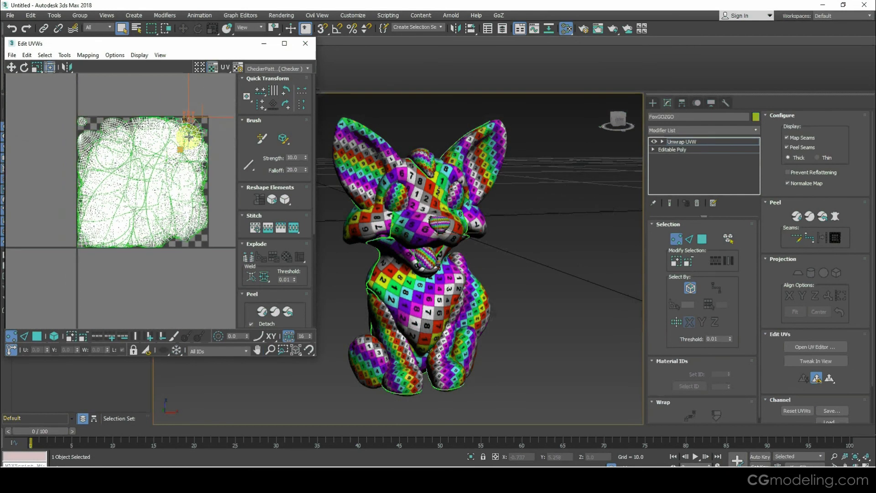
# - Move the UV editor window closer to the fox and pull the selected vertex further above the UV tile
pyautogui.moveTo(223, 50); pyautogui.dragTo(336, 66)
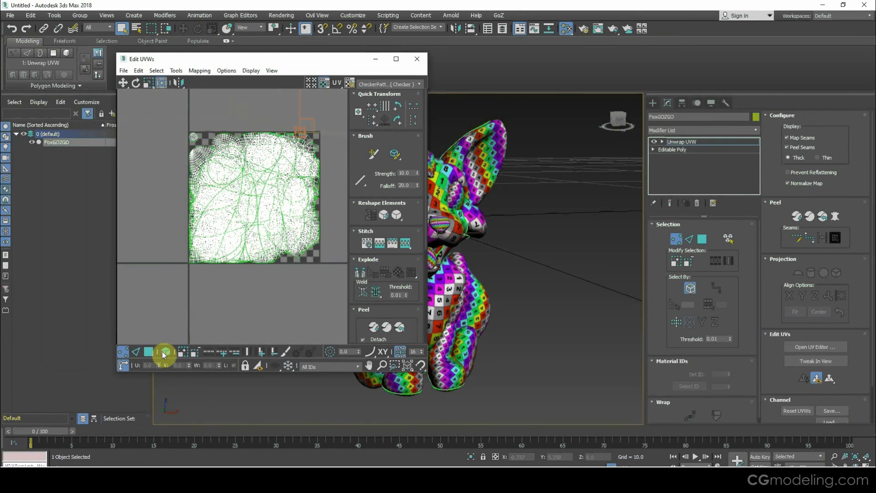
pyautogui.scroll(8, 281, 157)
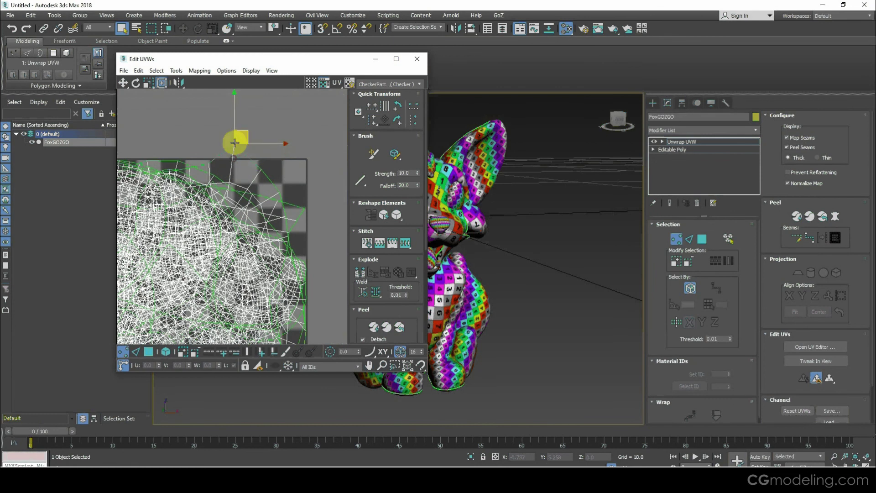
pyautogui.scroll(-8, 234, 160)
pyautogui.scroll(4, 238, 165)
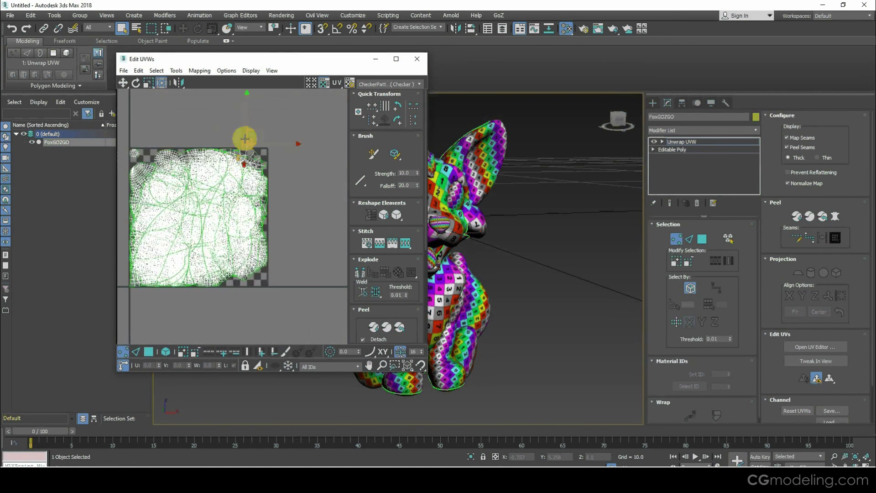
pyautogui.moveTo(222, 264); pyautogui.dragTo(256, 251, button='middle')
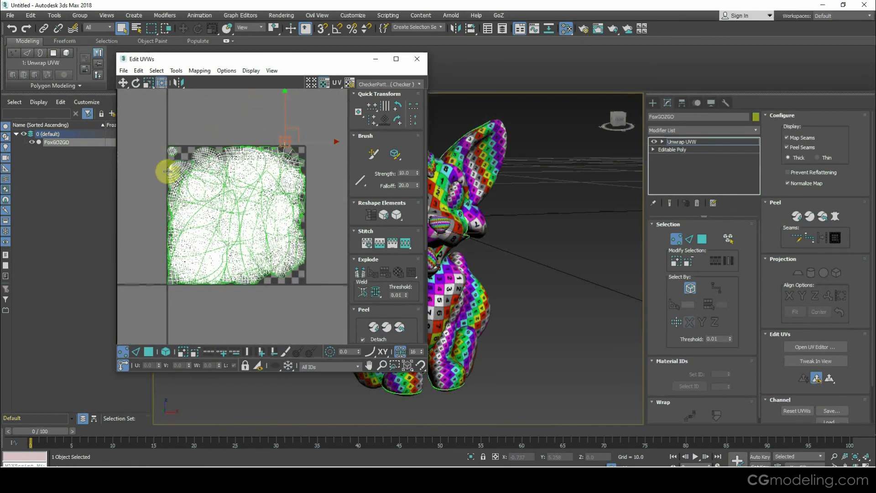
# - Select all UV shells by element in polygon mode and pack them into a non-overlapping layout inside the tile
pyautogui.click(164, 351)
pyautogui.click(152, 352)
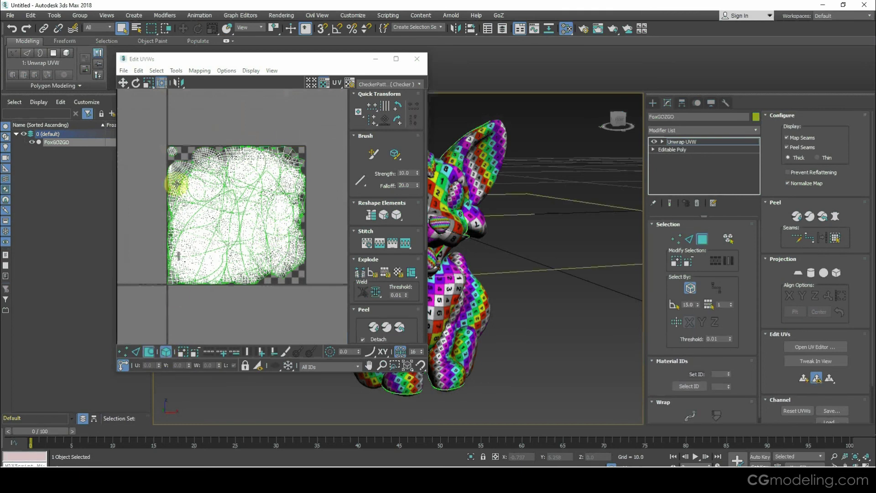
pyautogui.moveTo(157, 139); pyautogui.dragTo(318, 306)
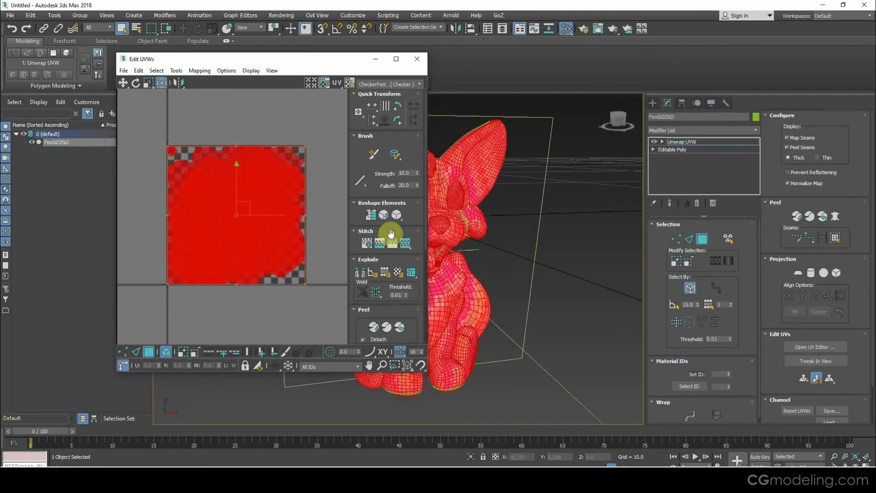
pyautogui.moveTo(392, 234); pyautogui.dragTo(392, 73)
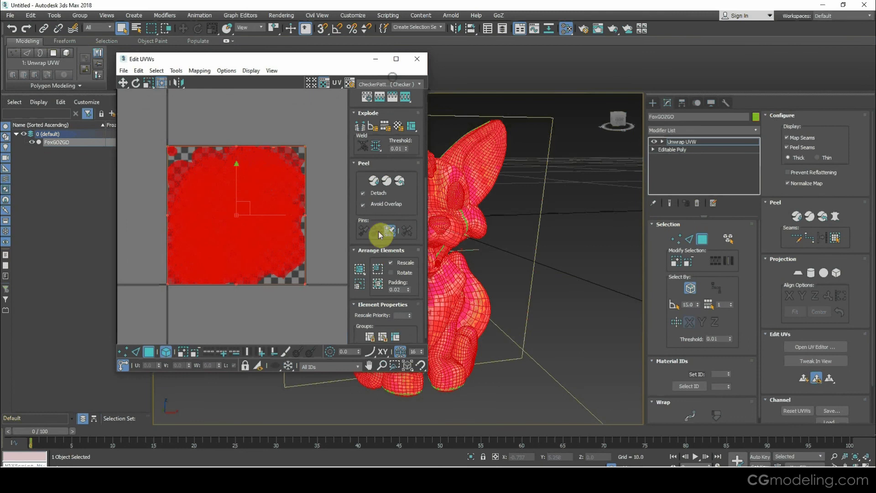
pyautogui.click(360, 270)
pyautogui.click(307, 291)
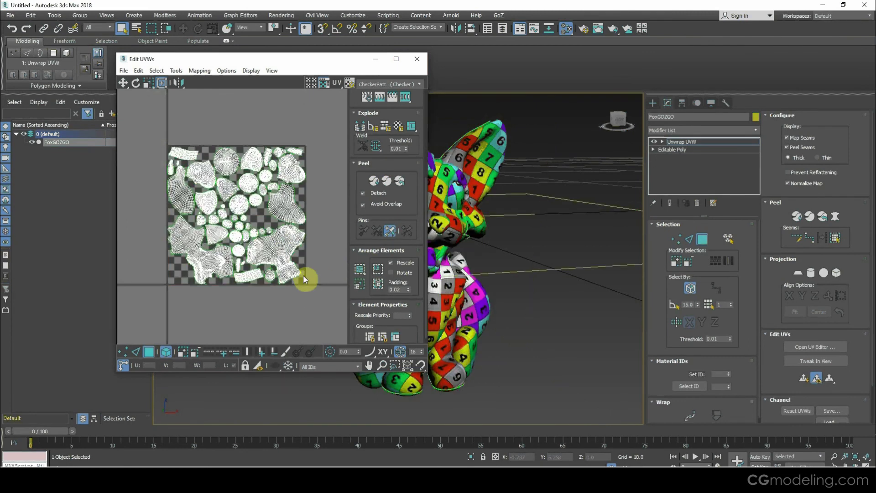
# - Inspect the packed shells and the fox's checker texture, and enlarge the UV editor window around the whole tile
pyautogui.scroll(8, 251, 195)
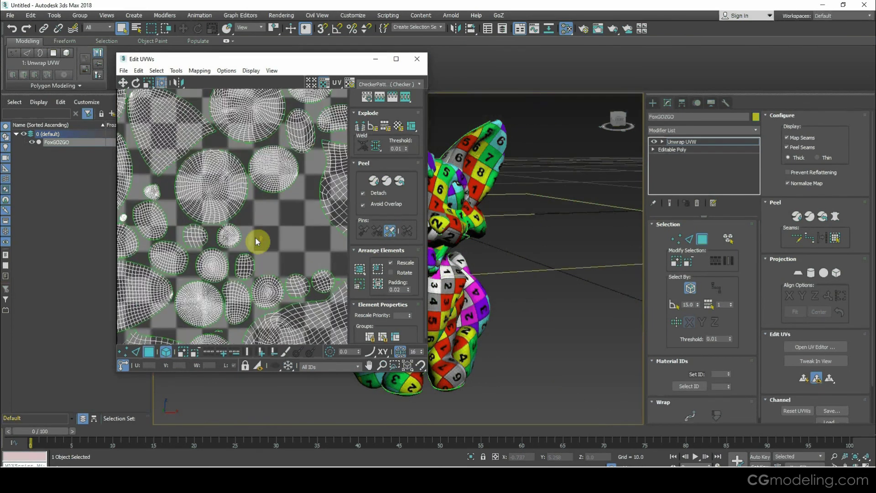
pyautogui.scroll(-8, 249, 230)
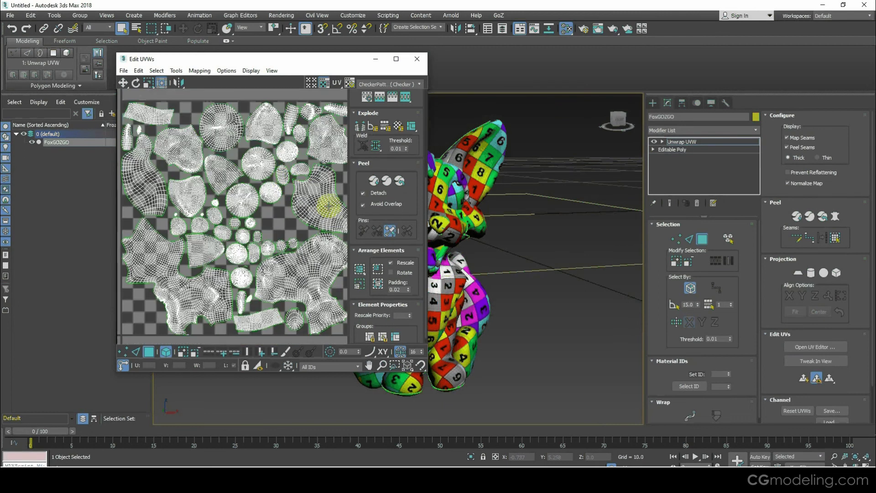
pyautogui.moveTo(483, 237); pyautogui.dragTo(537, 221, button='middle')
pyautogui.scroll(-2, 276, 176)
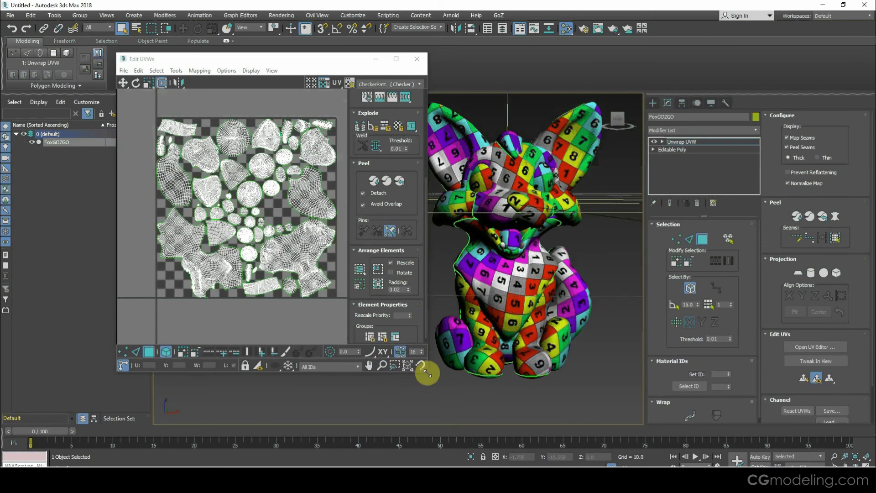
pyautogui.moveTo(427, 372); pyautogui.dragTo(470, 402)
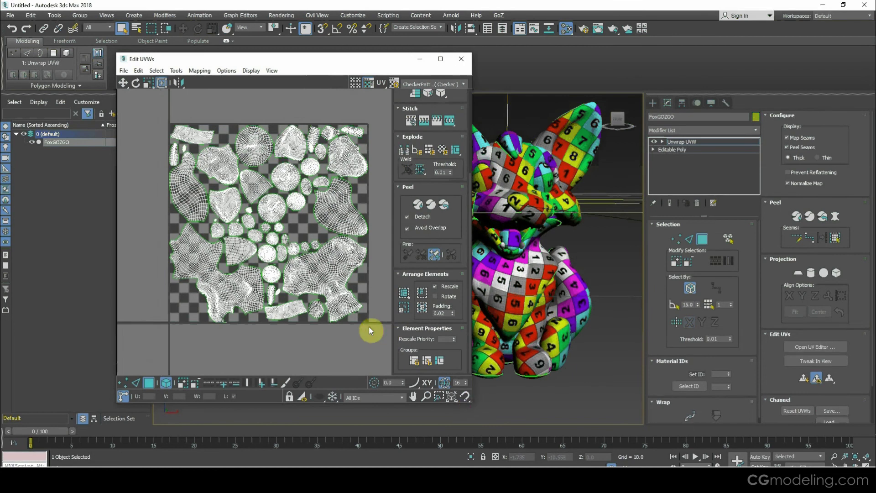
pyautogui.moveTo(369, 327); pyautogui.dragTo(343, 306, button='middle')
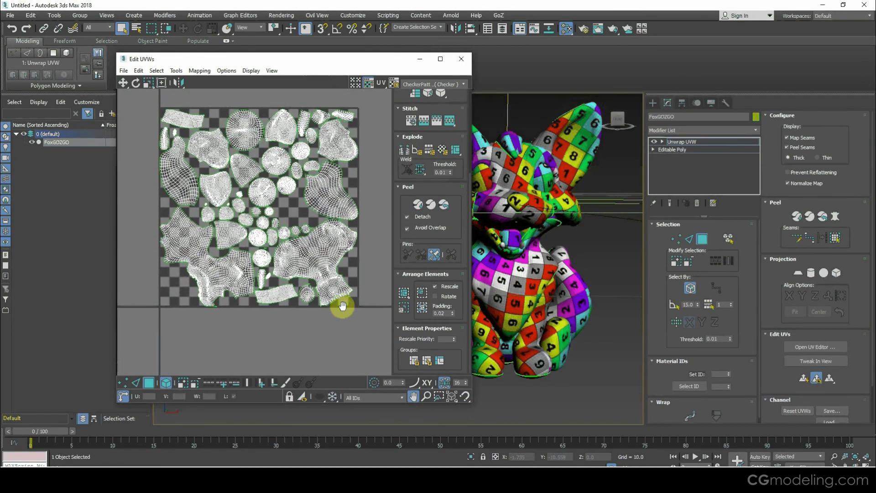
# - Select all UV shells and scale them down together to free up space inside the tile
pyautogui.click(334, 194)
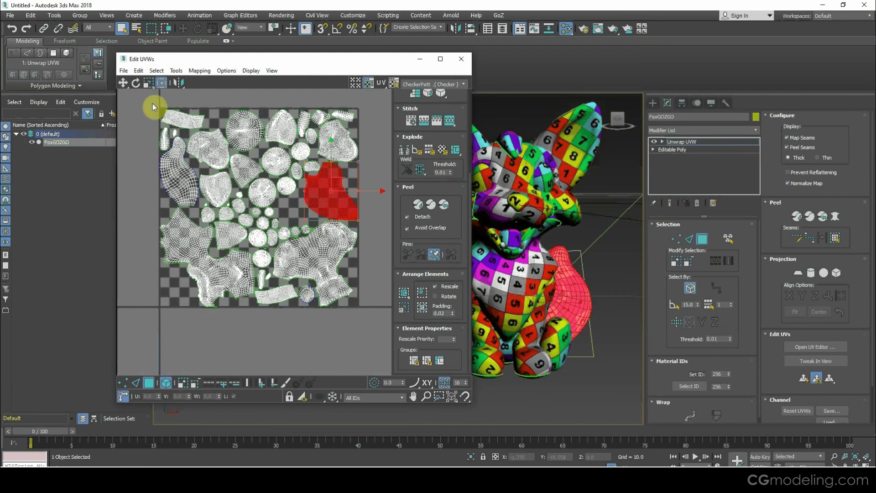
pyautogui.moveTo(154, 107); pyautogui.dragTo(371, 260)
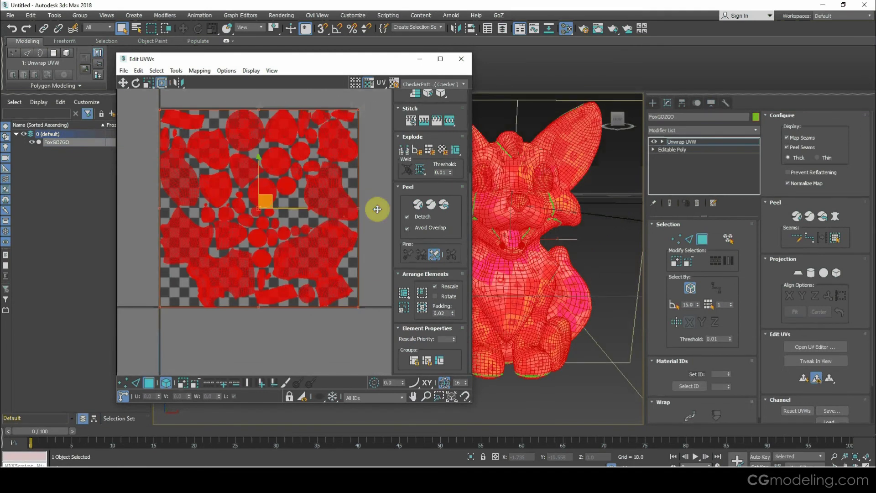
pyautogui.keyDown('alt'); pyautogui.moveTo(526, 217); pyautogui.dragTo(576, 247, button='middle'); pyautogui.keyUp('alt')
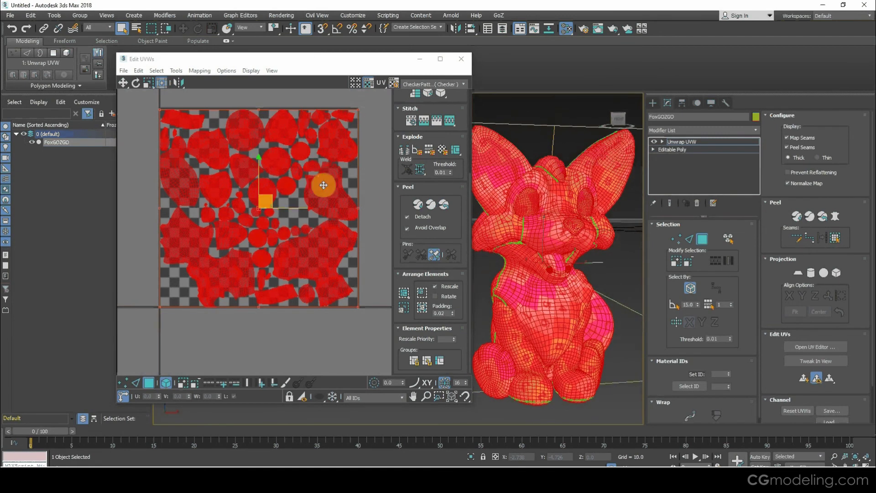
pyautogui.moveTo(331, 195); pyautogui.dragTo(327, 194, button='middle')
pyautogui.press('r')
pyautogui.moveTo(319, 196); pyautogui.dragTo(305, 219)
# - Rotate the tail shell and move it, an ear shell and the upper-right shell into free areas of the tile
pyautogui.click(336, 208)
pyautogui.click(319, 211)
pyautogui.press('e')
pyautogui.press('w')
pyautogui.moveTo(222, 156); pyautogui.dragTo(210, 128)
pyautogui.moveTo(314, 182); pyautogui.dragTo(342, 297)
pyautogui.press('e')
pyautogui.press('w')
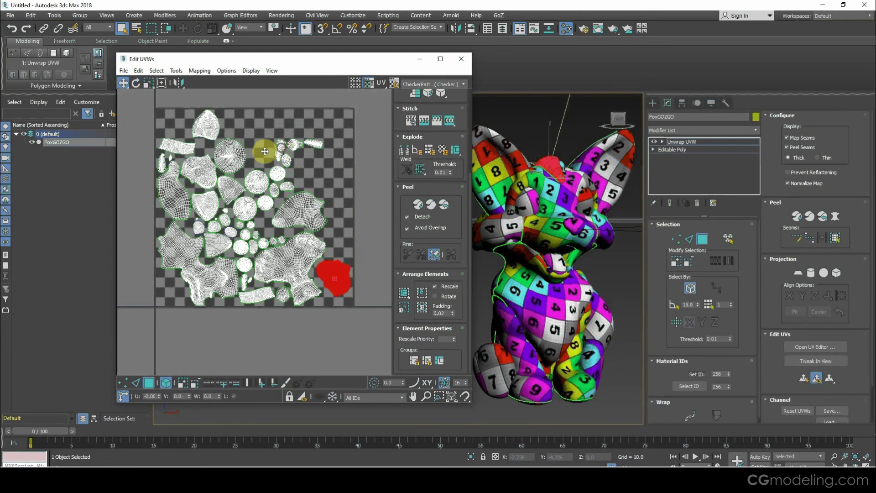
# - Move a small shell into the tile's upper-left corner and rotate the ear shell beside it
pyautogui.moveTo(264, 151); pyautogui.dragTo(167, 125)
pyautogui.click(202, 124)
pyautogui.press('e')
pyautogui.moveTo(215, 146); pyautogui.dragTo(159, 151)
pyautogui.press('w')
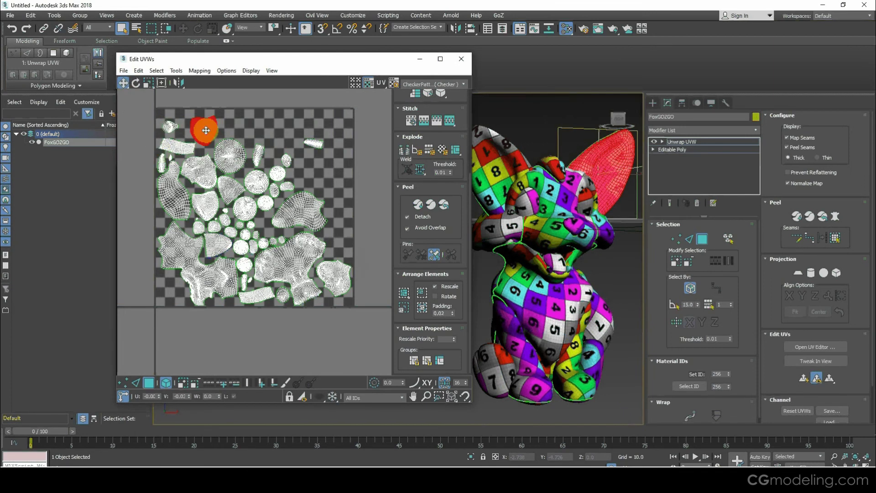
# - Turn on whole-element selection for the viewport and select both of the fox's eyeballs on the model
pyautogui.click(533, 230)
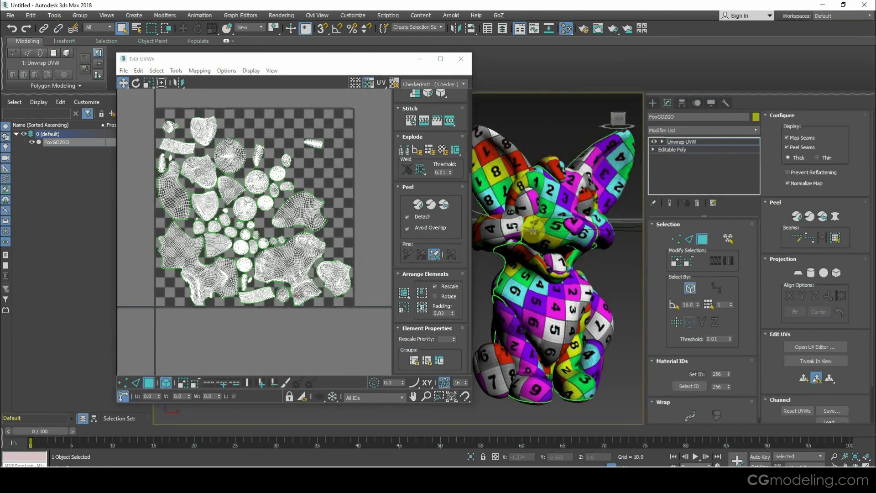
pyautogui.keyDown('alt'); pyautogui.moveTo(559, 215); pyautogui.dragTo(550, 221, button='middle'); pyautogui.keyUp('alt')
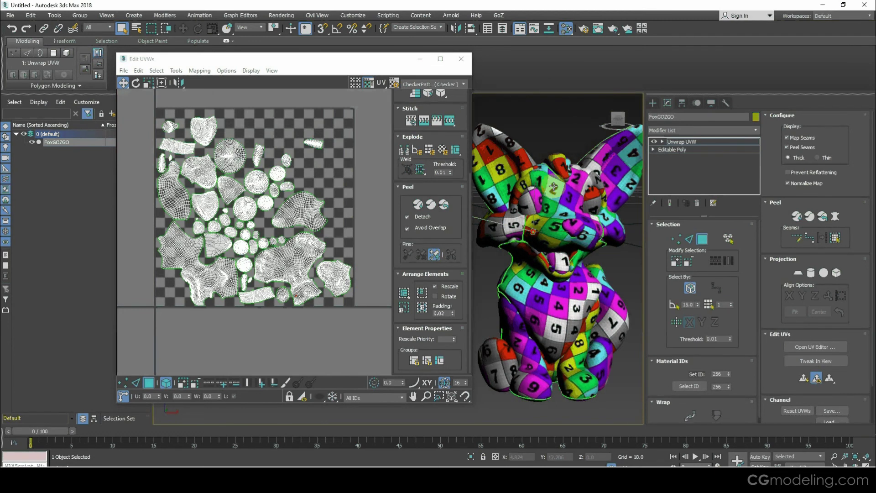
pyautogui.click(526, 201)
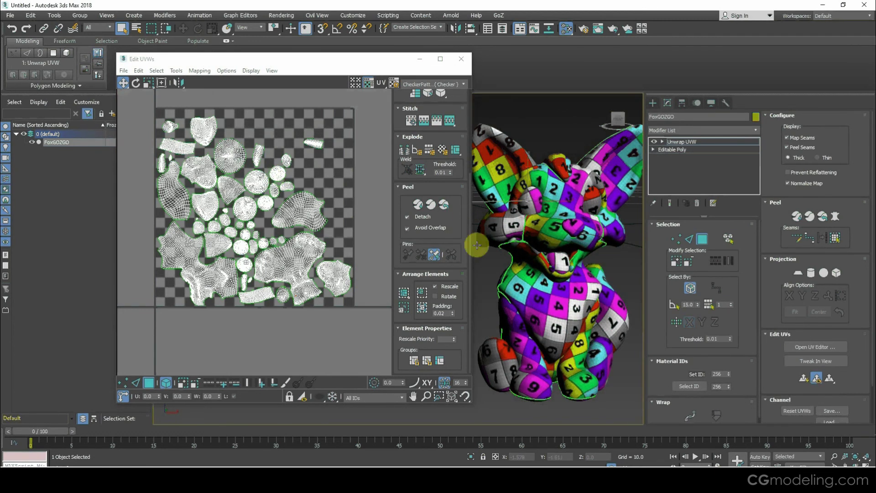
pyautogui.click(704, 239)
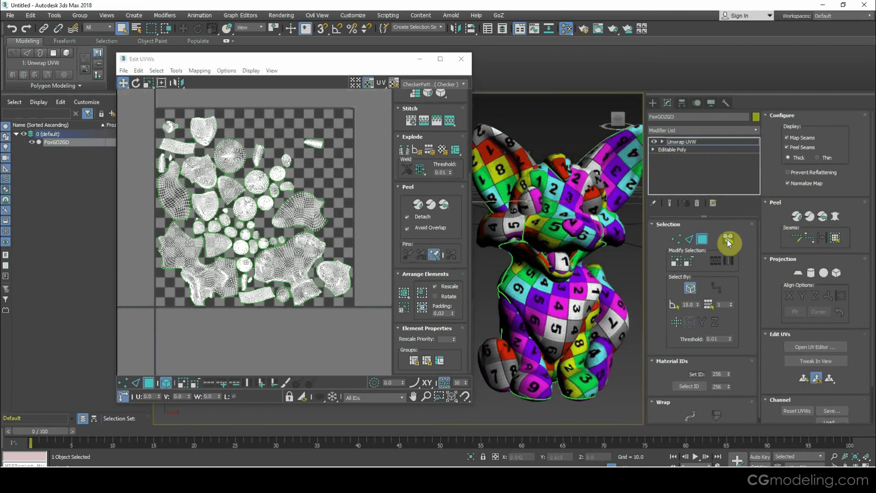
pyautogui.click(729, 241)
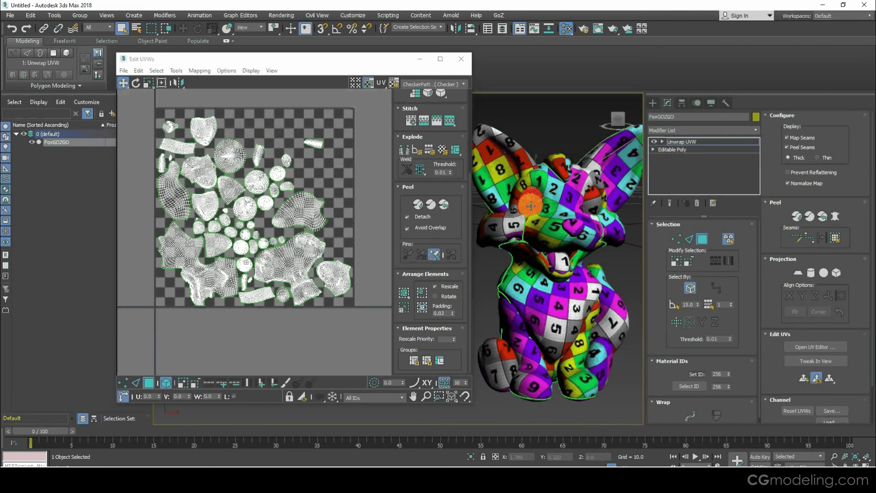
pyautogui.click(531, 207)
pyautogui.keyDown('ctrl'); pyautogui.click(589, 203); pyautogui.keyUp('ctrl')
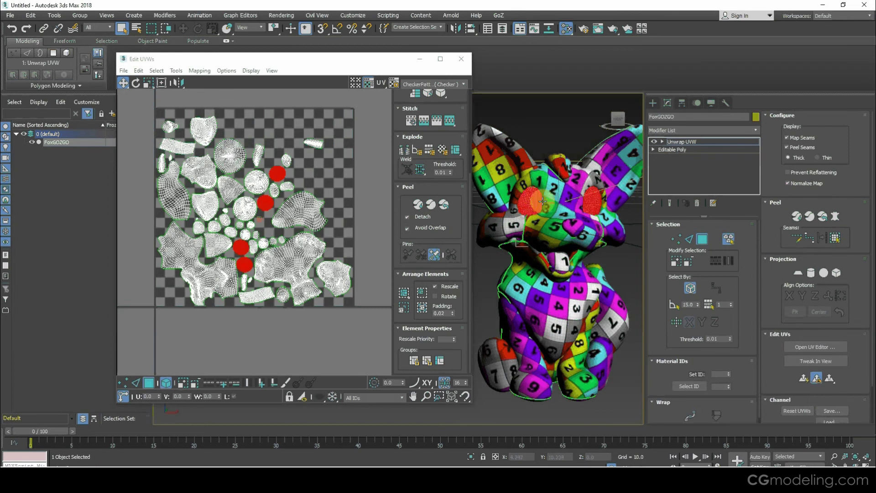
# - Move the front shell of each eyeball separately into the free space along the tile's right edge
pyautogui.click(279, 174)
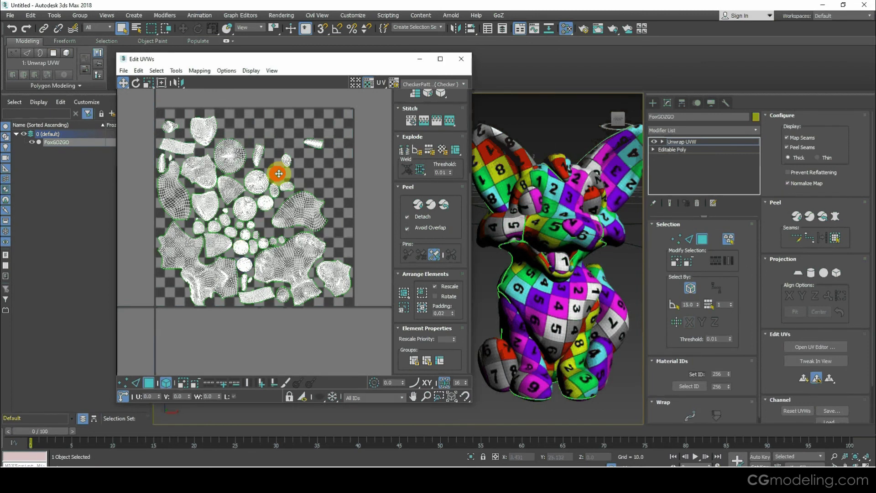
pyautogui.click(243, 245)
pyautogui.moveTo(242, 246); pyautogui.dragTo(332, 183)
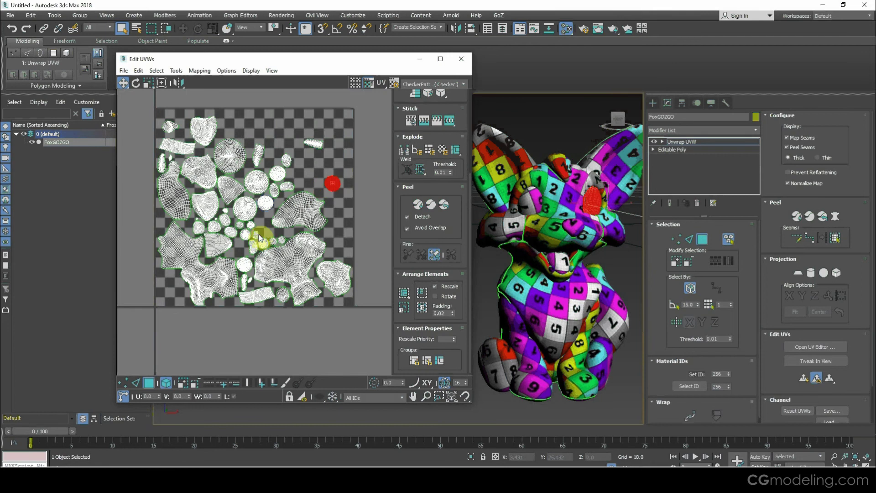
pyautogui.click(247, 264)
pyautogui.moveTo(246, 267); pyautogui.dragTo(344, 210)
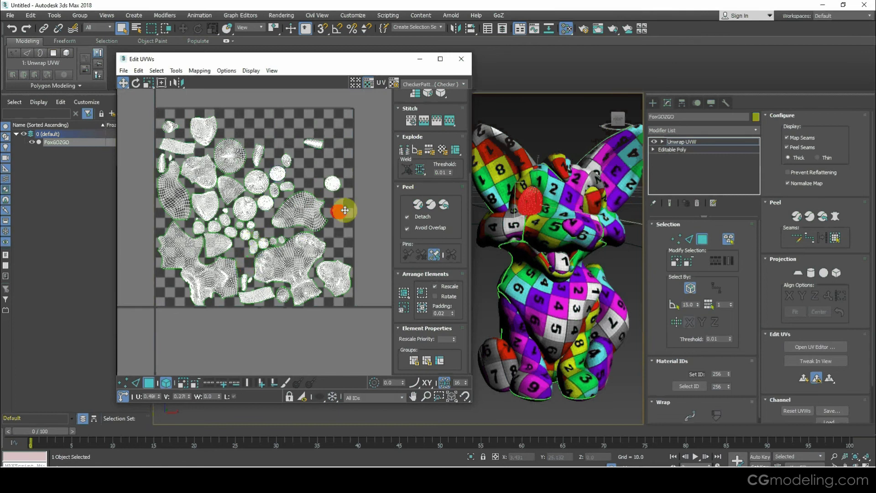
# - Select the remaining back shells of both eyeballs in the UV layout and scale them down to tiny size
pyautogui.click(277, 173)
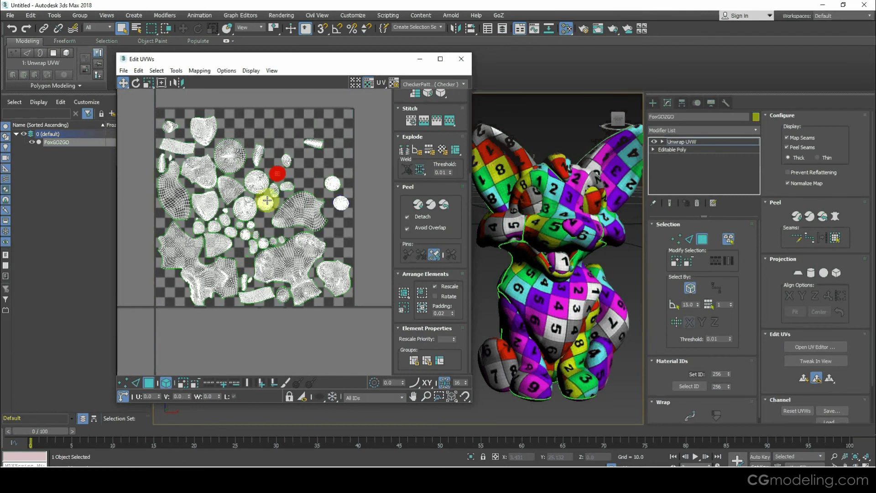
pyautogui.click(268, 201)
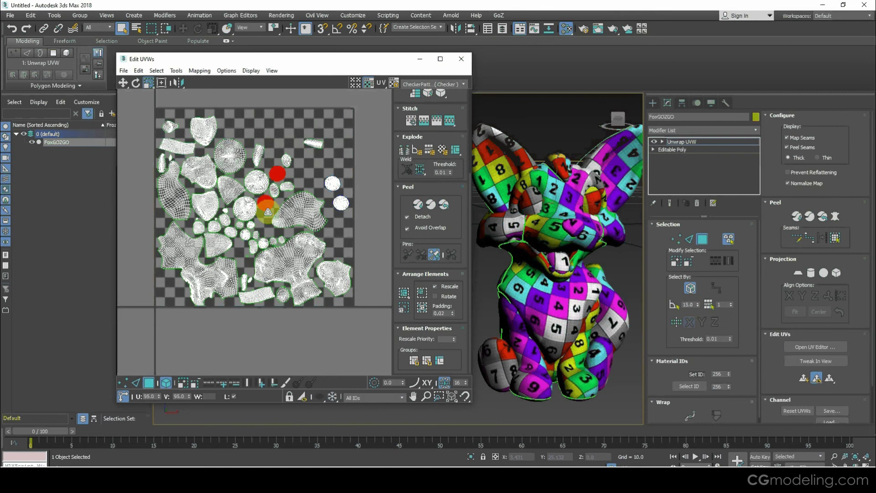
pyautogui.moveTo(267, 212); pyautogui.dragTo(260, 248)
pyautogui.scroll(2, 269, 193)
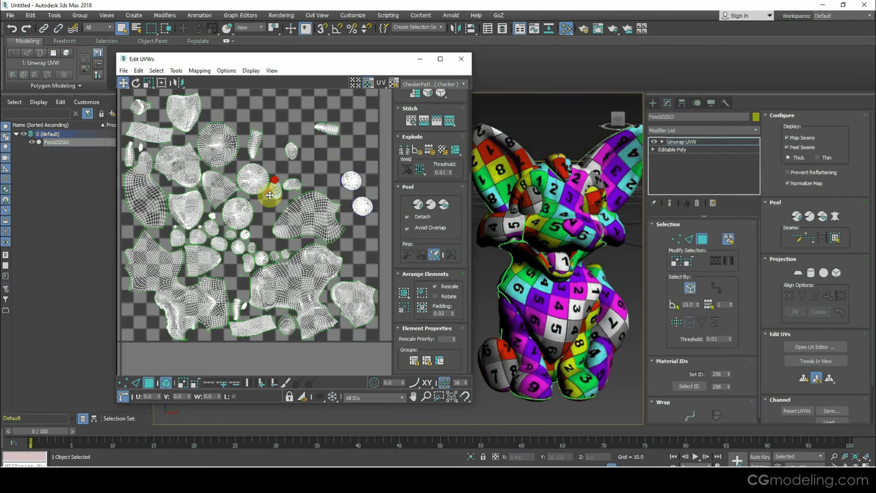
# - Move the two tiny back eyeball shells out of the UV tile into the empty space beyond its left edge
pyautogui.moveTo(270, 194); pyautogui.dragTo(136, 319)
pyautogui.scroll(-3, 273, 281)
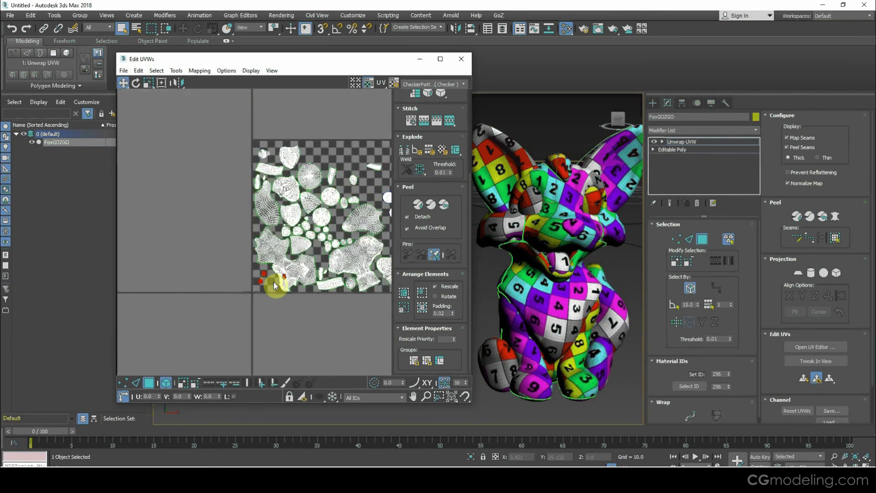
pyautogui.scroll(-1, 273, 281)
pyautogui.moveTo(261, 270); pyautogui.dragTo(229, 269)
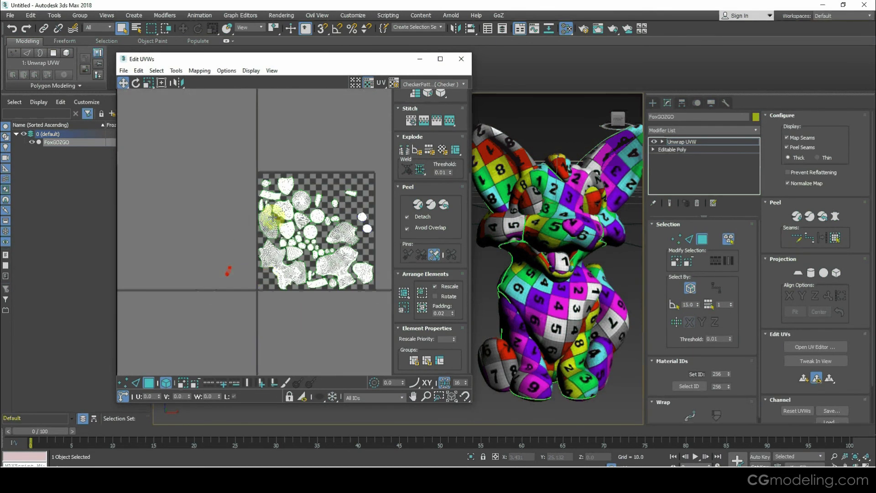
pyautogui.moveTo(273, 247); pyautogui.dragTo(238, 237, button='middle')
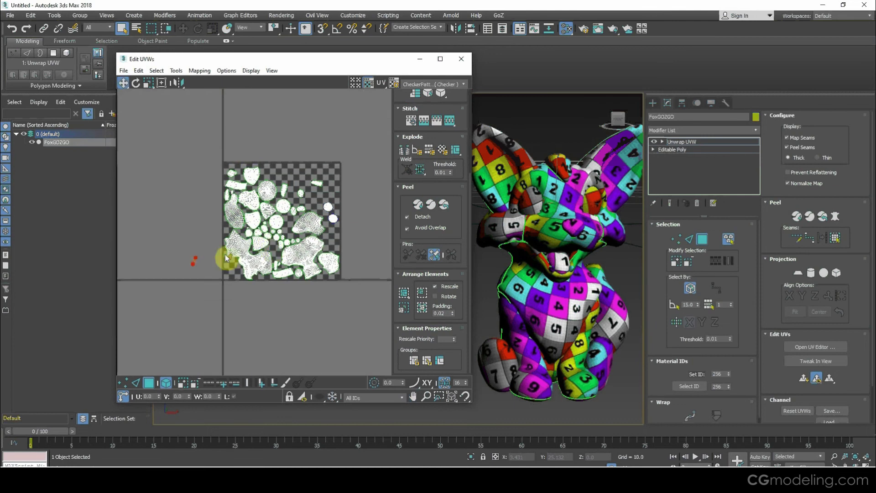
pyautogui.scroll(2, 226, 256)
pyautogui.moveTo(175, 259); pyautogui.dragTo(191, 250)
pyautogui.moveTo(274, 237); pyautogui.dragTo(231, 244, button='middle')
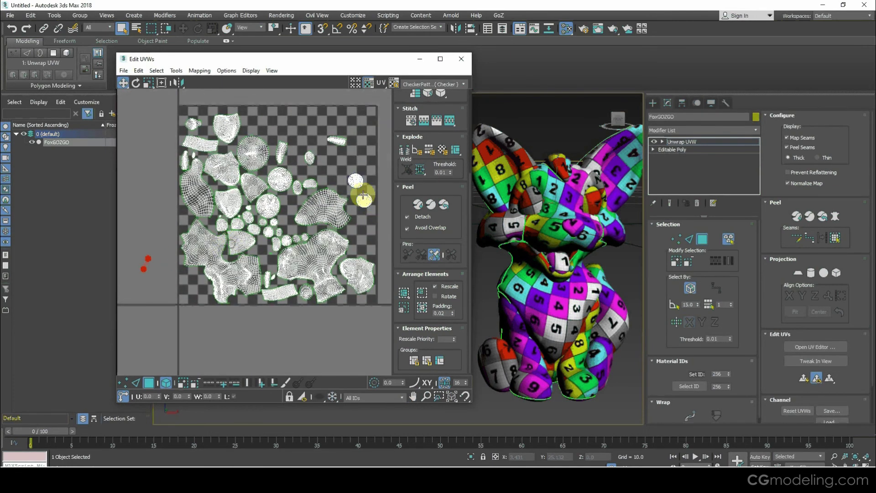
# - Enlarge both front eyeball shells together and place each separately into a free gap in the tile's right half
pyautogui.moveTo(350, 201); pyautogui.dragTo(350, 204)
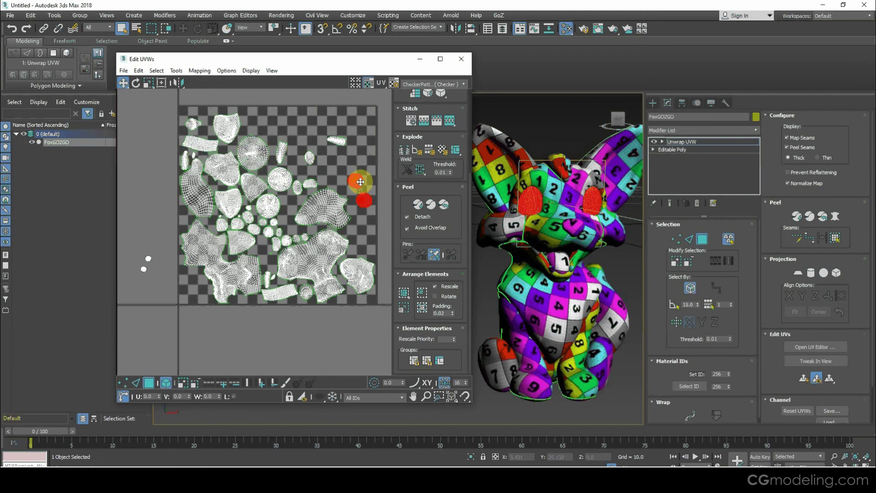
pyautogui.press('r')
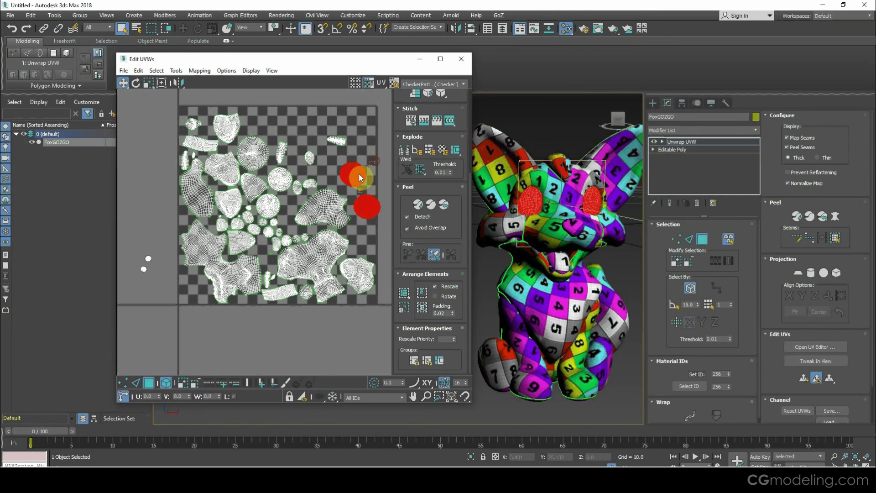
pyautogui.click(356, 175)
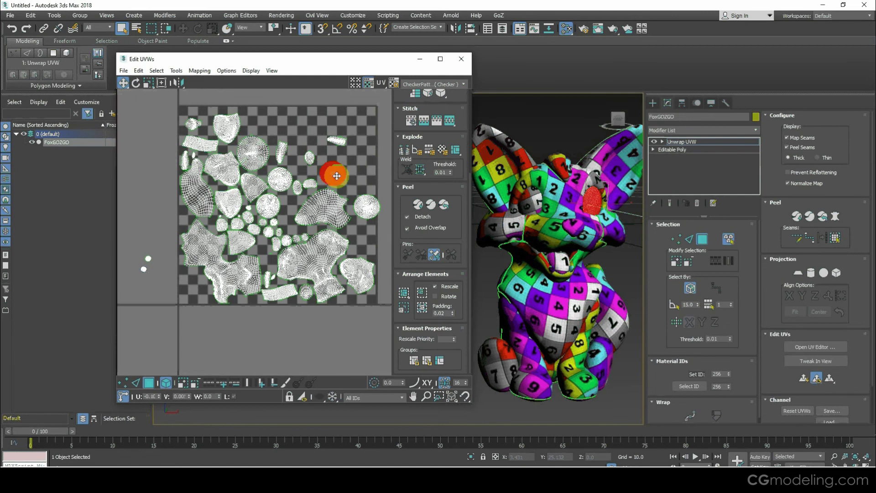
pyautogui.click(356, 240)
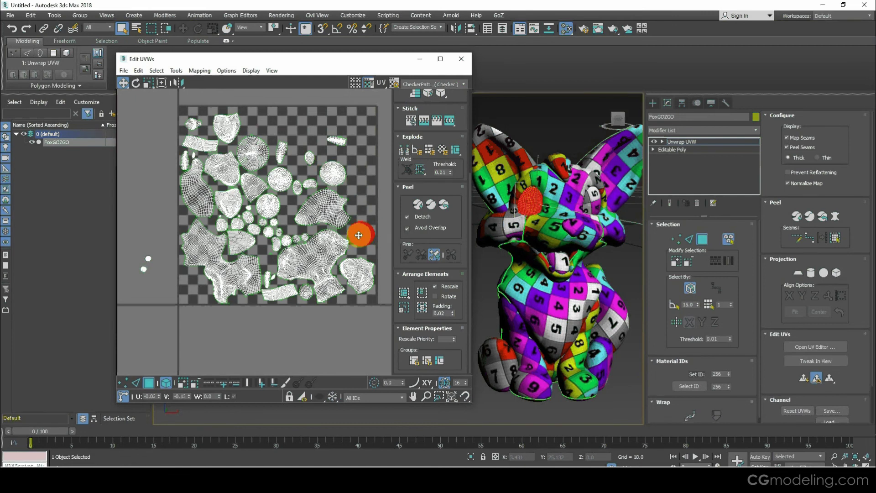
# - Move the two tiny back eyeball shells individually into the gap at the tile's left edge
pyautogui.moveTo(332, 251); pyautogui.dragTo(340, 245, button='middle')
pyautogui.click(326, 255)
pyautogui.moveTo(209, 272); pyautogui.dragTo(210, 271, button='middle')
pyautogui.moveTo(156, 252); pyautogui.dragTo(193, 216)
pyautogui.moveTo(152, 264); pyautogui.dragTo(195, 221)
# - Move the ear shell into the tile's lower-left corner and two small upper shells into gaps between the larger shells
pyautogui.moveTo(234, 122); pyautogui.dragTo(202, 283)
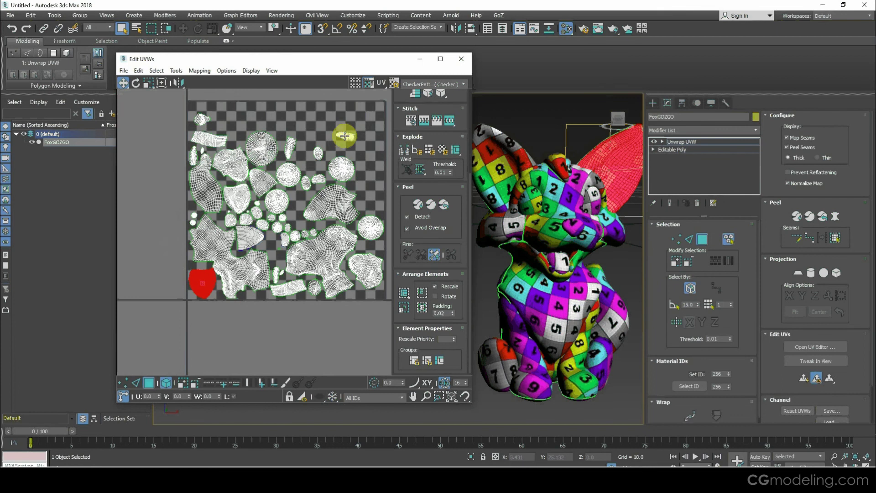
pyautogui.click(313, 155)
pyautogui.moveTo(311, 166); pyautogui.dragTo(237, 126)
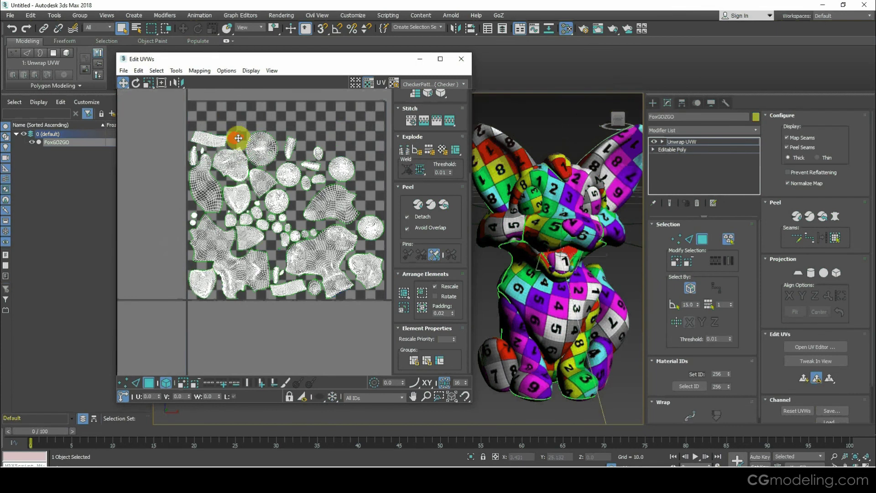
# - Rotate the small shell beside the upper-left strip shell and nudge the large round shell next to it
pyautogui.scroll(3, 238, 138)
pyautogui.press('e')
pyautogui.moveTo(242, 141); pyautogui.dragTo(274, 145)
pyautogui.scroll(-2, 270, 160)
pyautogui.press('w')
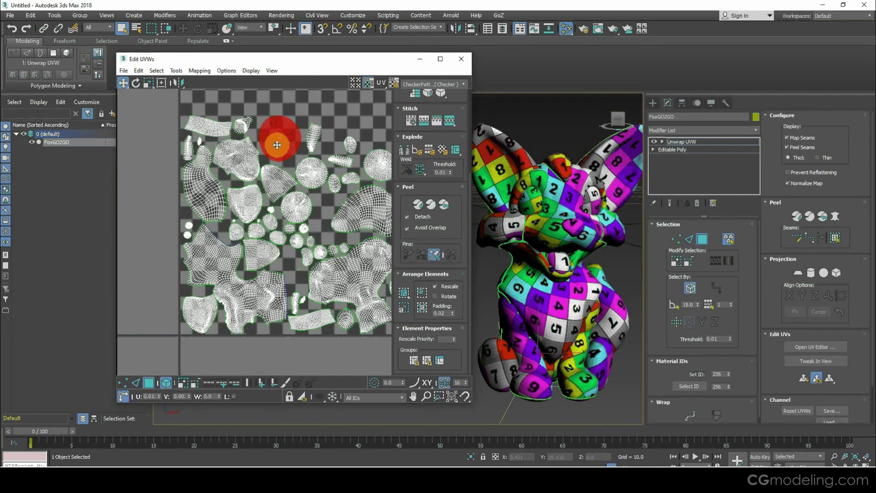
# - Adjust the tiny sliver shell and move the small oval shell into the gap between the two large lower shells
pyautogui.scroll(6, 293, 185)
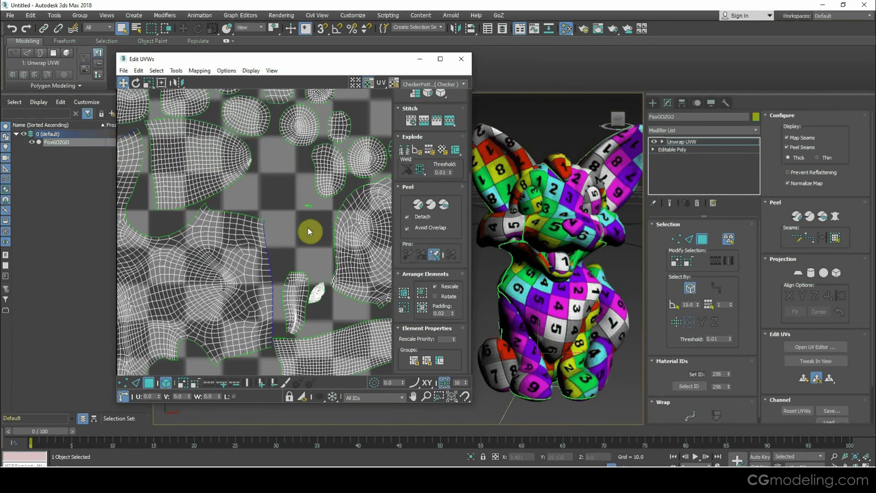
pyautogui.click(319, 205)
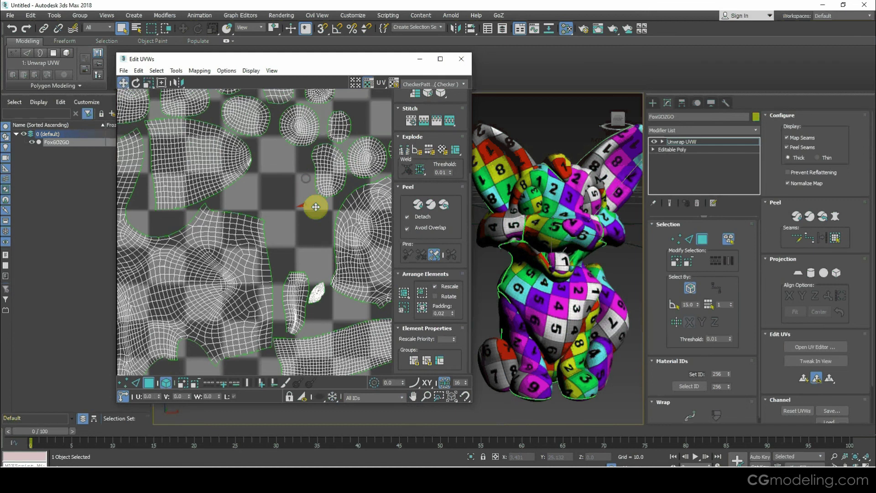
pyautogui.press('w')
pyautogui.scroll(-3, 314, 200)
pyautogui.click(318, 192)
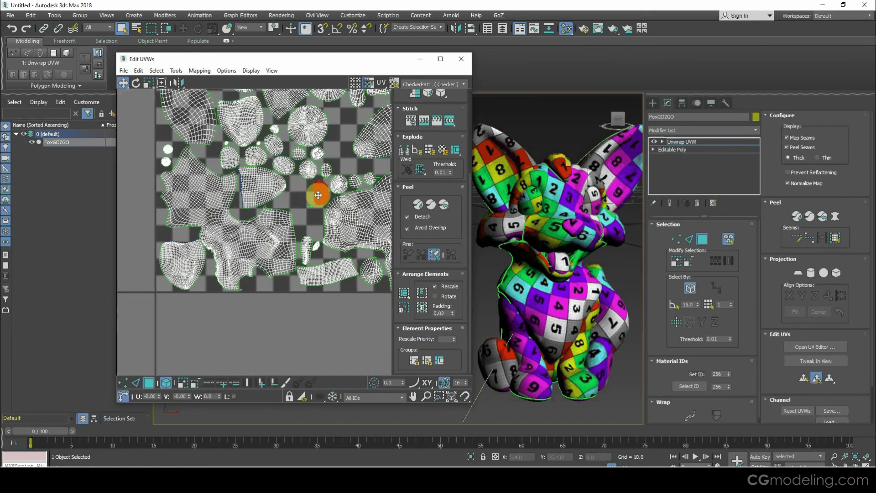
pyautogui.scroll(-3, 318, 195)
pyautogui.moveTo(317, 199); pyautogui.dragTo(240, 261, button='middle')
pyautogui.moveTo(285, 214); pyautogui.dragTo(306, 203, button='middle')
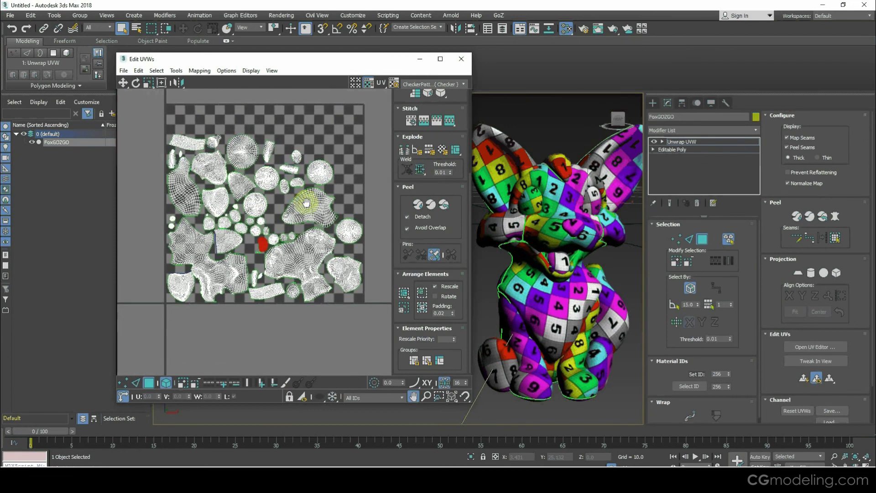
# - Try to move and rotate two ear shells into the tile's free upper-right area, and undo these changes
pyautogui.click(249, 186)
pyautogui.press('e')
pyautogui.moveTo(249, 185); pyautogui.dragTo(345, 140)
pyautogui.press('w')
pyautogui.click(251, 178)
pyautogui.moveTo(272, 173); pyautogui.dragTo(318, 67)
pyautogui.press('e')
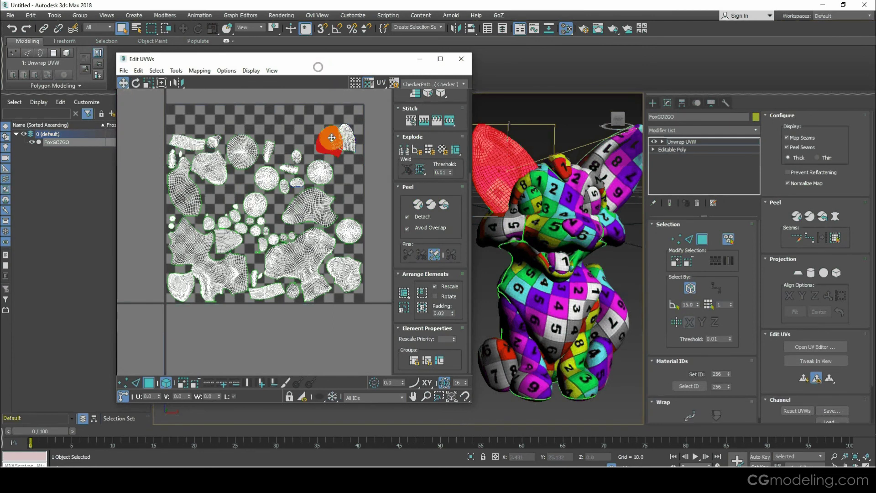
pyautogui.press('w')
pyautogui.hotkey('ctrl', 'z')
pyautogui.hotkey('ctrl', 'z')
pyautogui.hotkey('ctrl', 'z')
pyautogui.hotkey('ctrl', 'z')
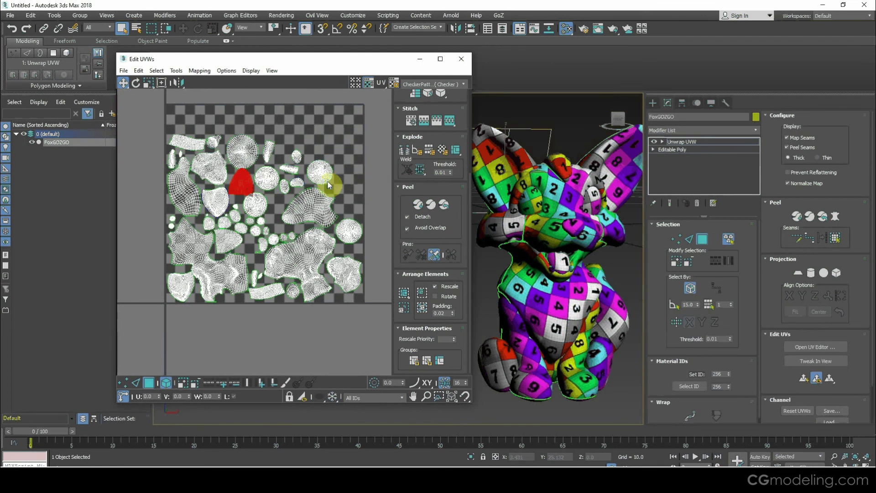
# - Move the lower front eyeball shell to the tile's upper area and the tail shell outside the tile's right edge
pyautogui.scroll(2, 250, 188)
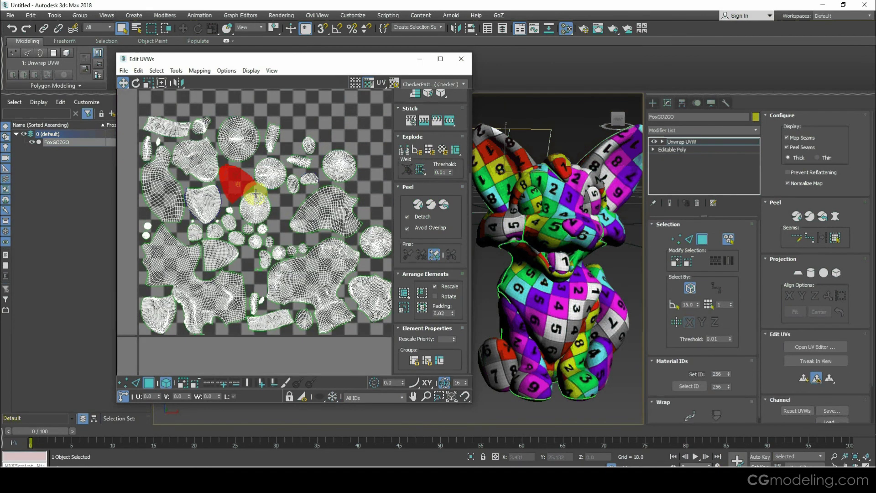
pyautogui.scroll(-3, 258, 194)
pyautogui.moveTo(170, 133); pyautogui.dragTo(366, 180)
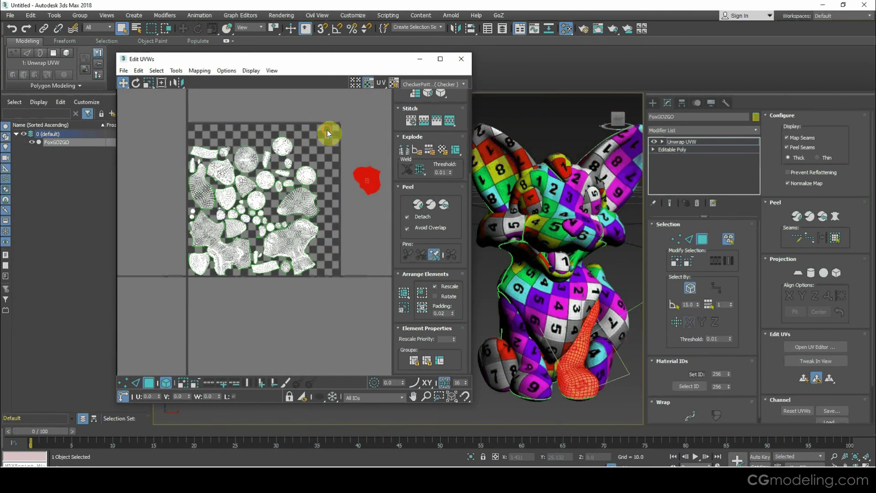
# - Select all shells inside the tile except the tail shell and scale them up together
pyautogui.moveTo(327, 133); pyautogui.dragTo(175, 276)
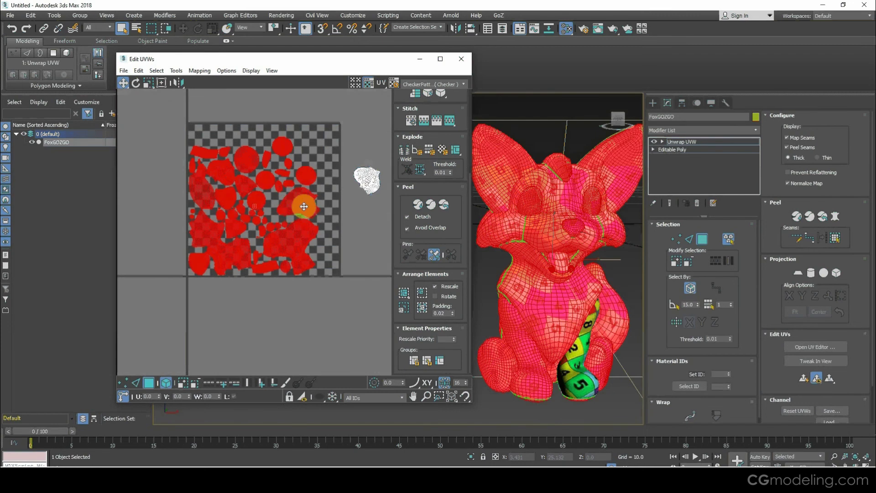
pyautogui.press('r')
pyautogui.moveTo(302, 204); pyautogui.dragTo(304, 195)
pyautogui.press('w')
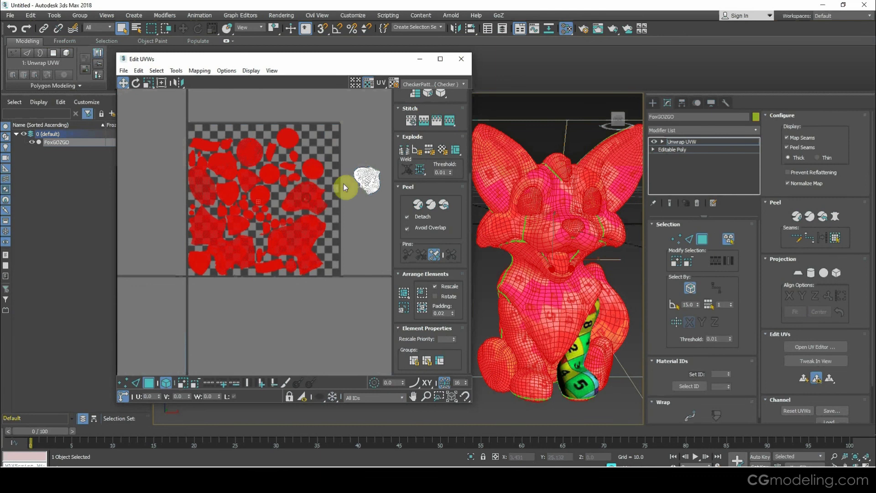
# - Move the second front eyeball shell beside the first at the tile's top and rotate the narrow shell below it
pyautogui.click(321, 168)
pyautogui.click(269, 134)
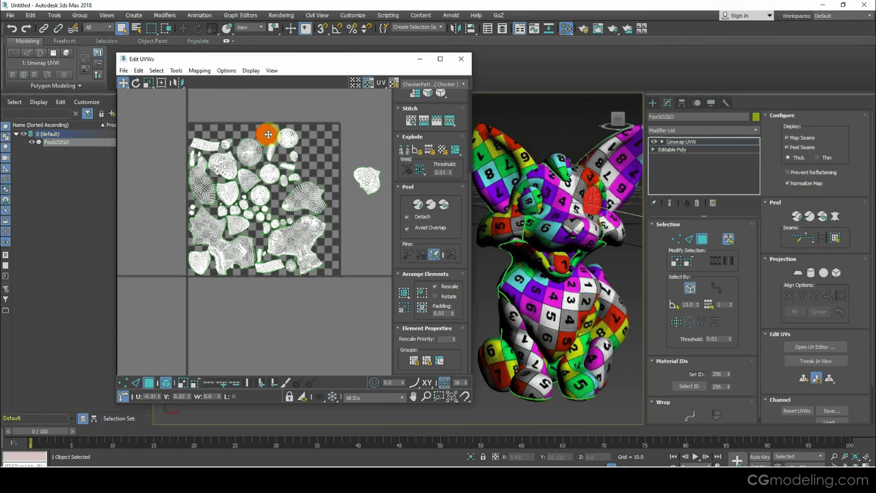
pyautogui.scroll(6, 268, 134)
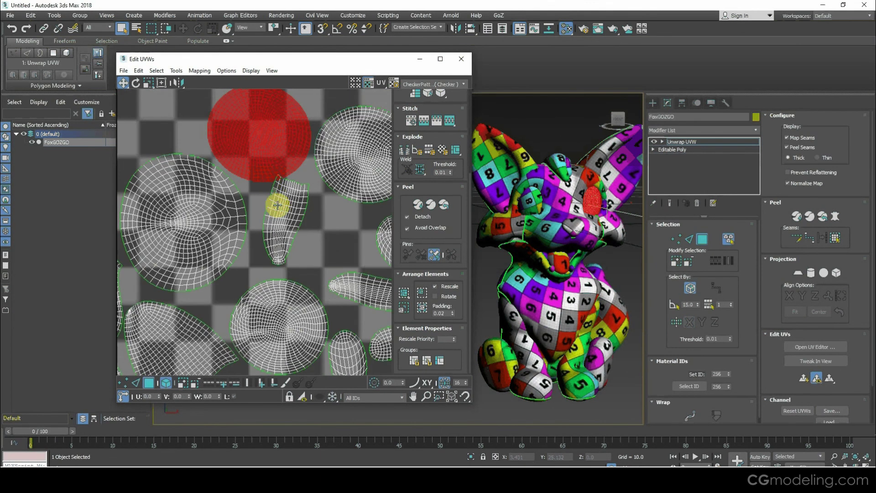
pyautogui.click(290, 232)
pyautogui.moveTo(289, 231); pyautogui.dragTo(315, 240)
# - Bring the tail shell back into the tile's lower-right corner, rotating and fitting it beside the large body shell
pyautogui.scroll(-6, 315, 240)
pyautogui.moveTo(336, 249); pyautogui.dragTo(291, 204, button='middle')
pyautogui.moveTo(373, 232); pyautogui.dragTo(314, 288)
pyautogui.press('e')
pyautogui.scroll(4, 329, 325)
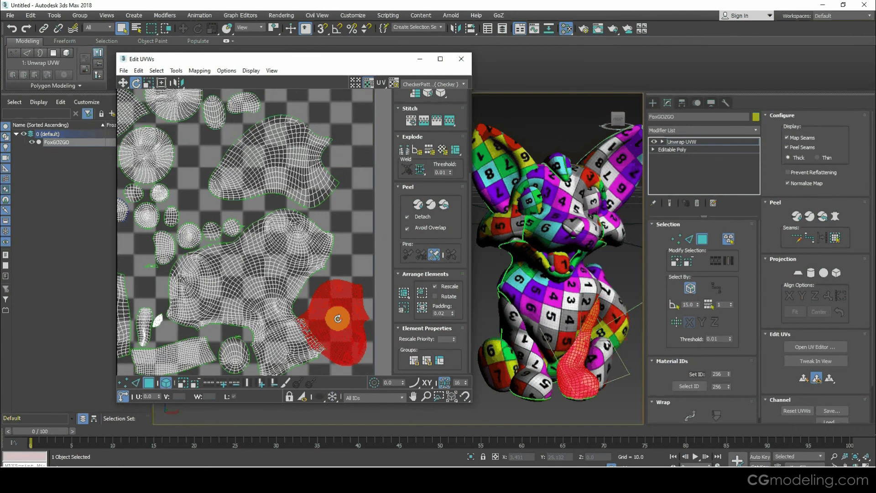
pyautogui.press('w')
pyautogui.moveTo(338, 318); pyautogui.dragTo(344, 299)
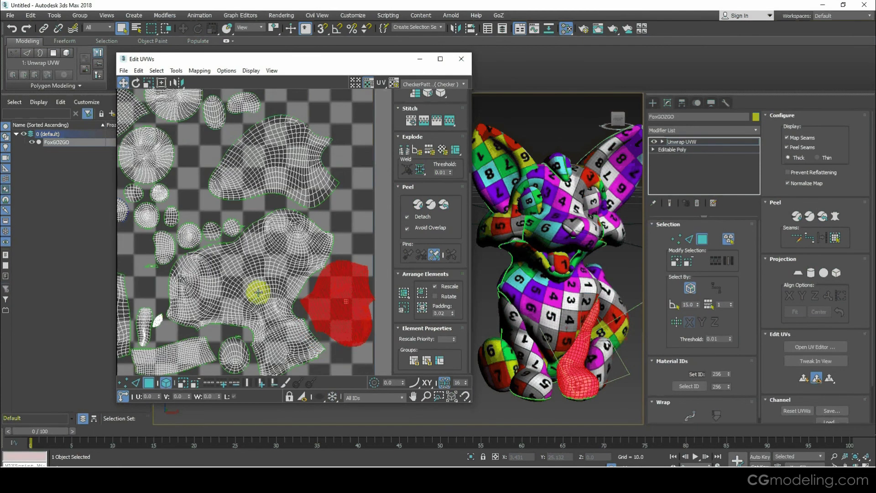
# - Shift the narrow shell between the large lower shells and move and rotate the small oval shell above it
pyautogui.moveTo(254, 290); pyautogui.dragTo(336, 268, button='middle')
pyautogui.click(242, 246)
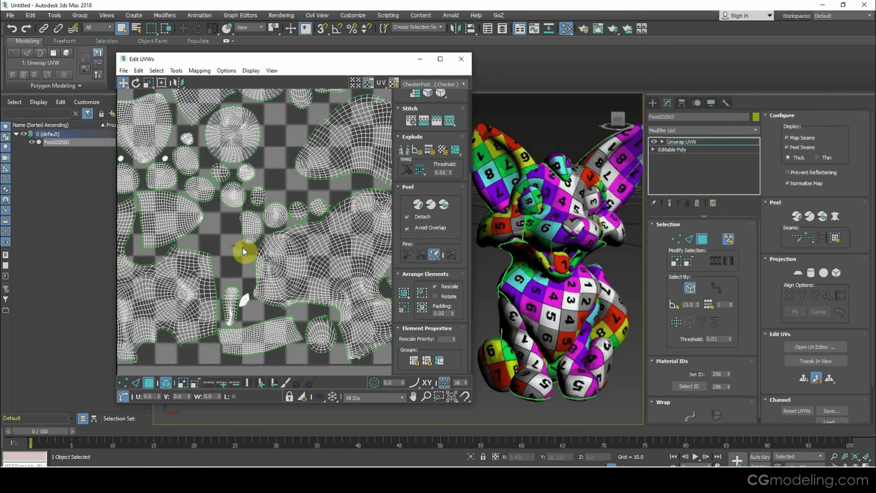
pyautogui.click(233, 298)
pyautogui.moveTo(231, 293); pyautogui.dragTo(231, 292)
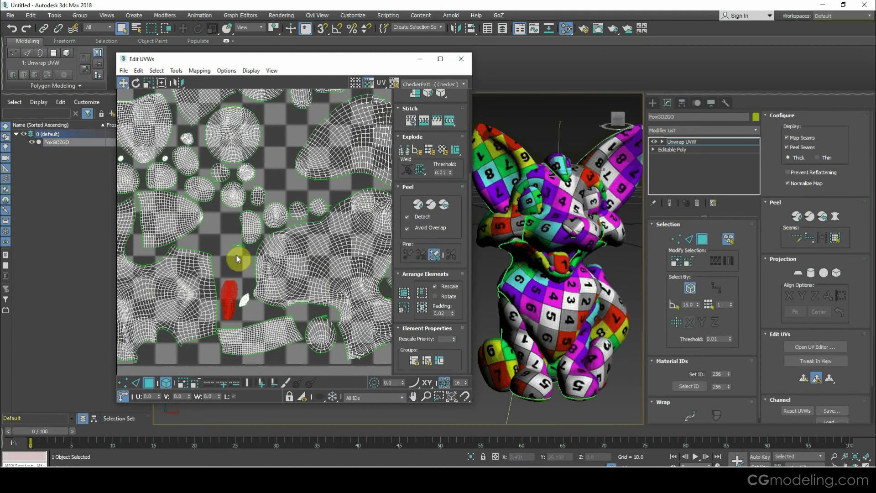
pyautogui.moveTo(238, 250); pyautogui.dragTo(224, 237)
pyautogui.press('e')
pyautogui.scroll(10, 225, 244)
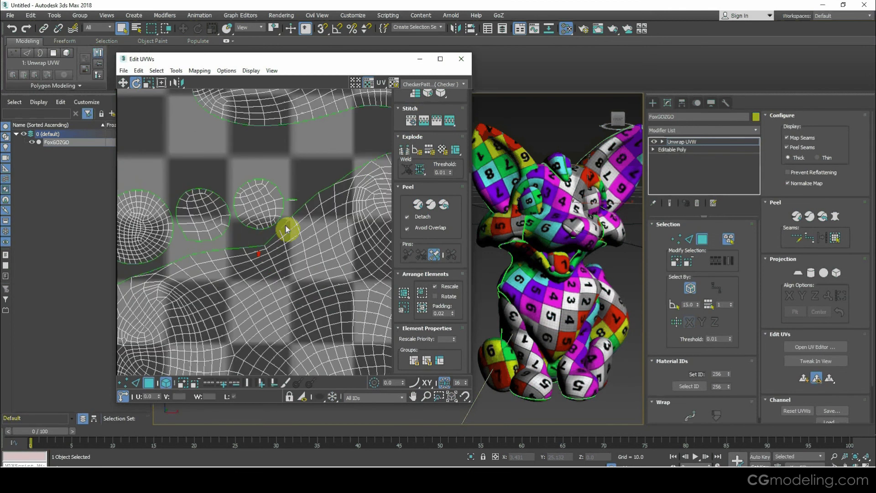
pyautogui.scroll(-10, 300, 191)
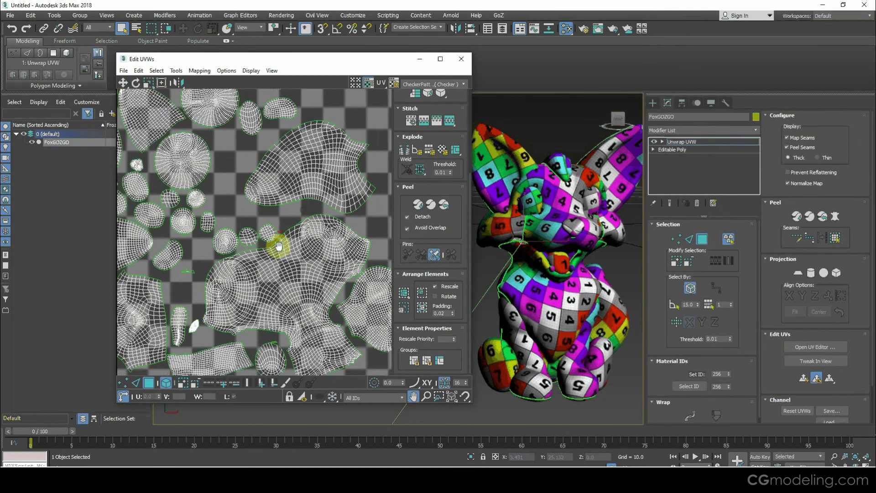
# - Rotate the haunch shell so that it fits closely above the large body shell
pyautogui.click(268, 196)
pyautogui.moveTo(267, 195); pyautogui.dragTo(314, 187)
pyautogui.moveTo(279, 163); pyautogui.dragTo(266, 188, button='middle')
pyautogui.scroll(-5, 298, 225)
pyautogui.moveTo(304, 251); pyautogui.dragTo(312, 242, button='middle')
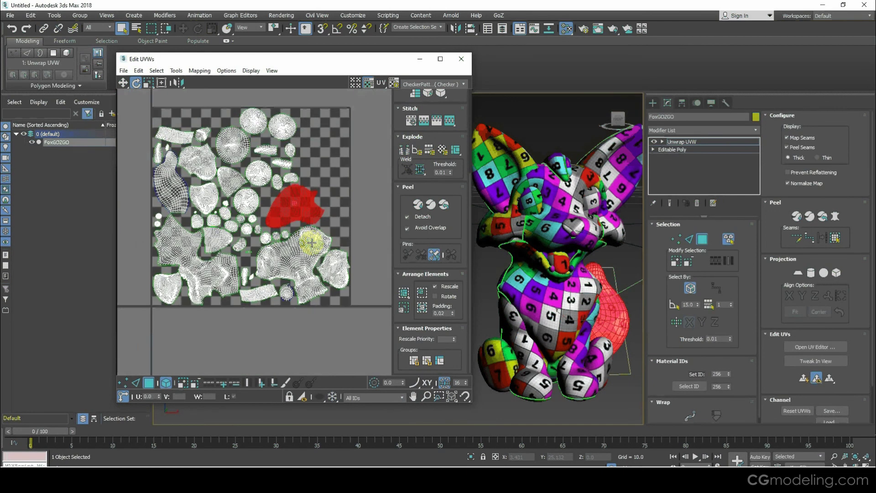
# - Rotate the leg shell beside the large body shell and shift it slightly inside the tile's right edge
pyautogui.scroll(3, 314, 256)
pyautogui.scroll(3, 352, 276)
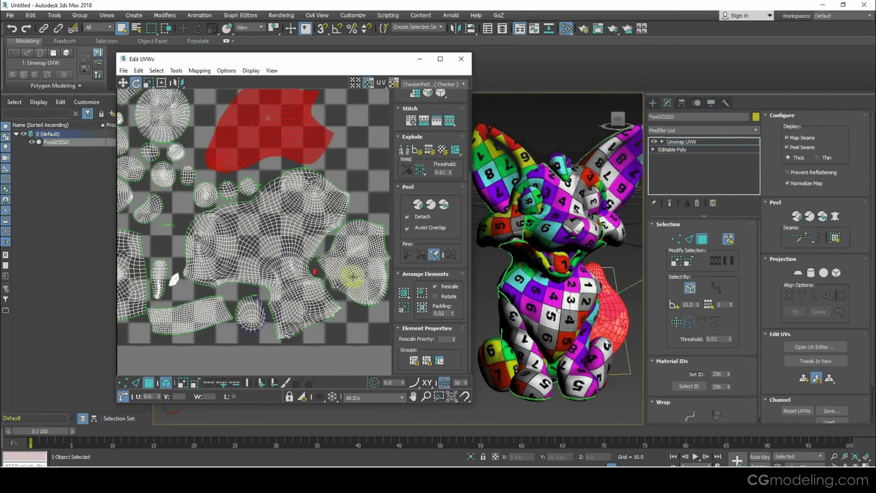
pyautogui.click(352, 276)
pyautogui.scroll(4, 319, 271)
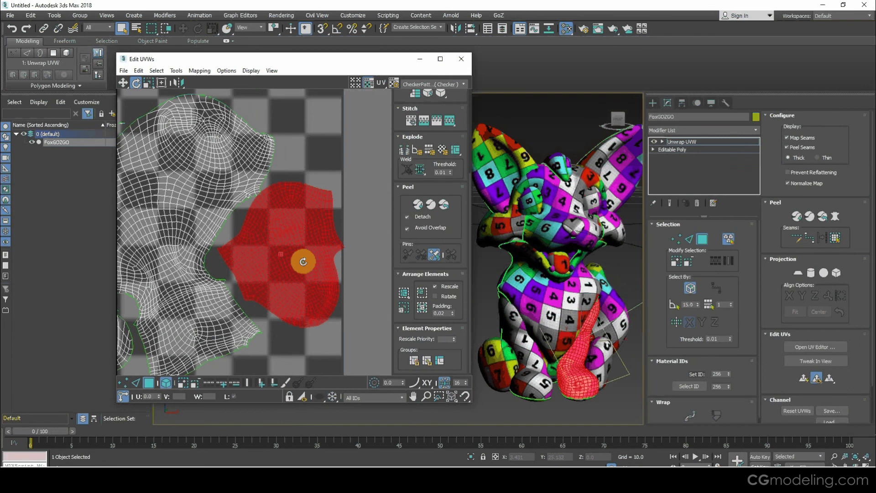
pyautogui.press('w')
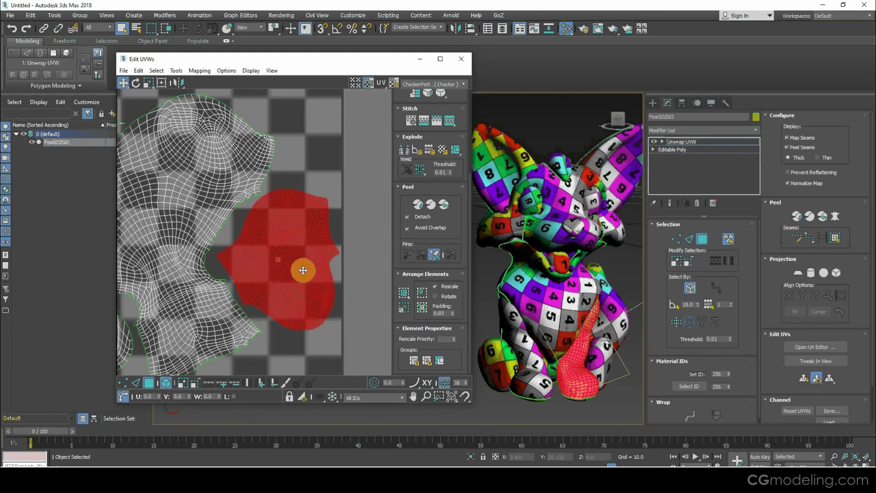
pyautogui.scroll(3, 350, 258)
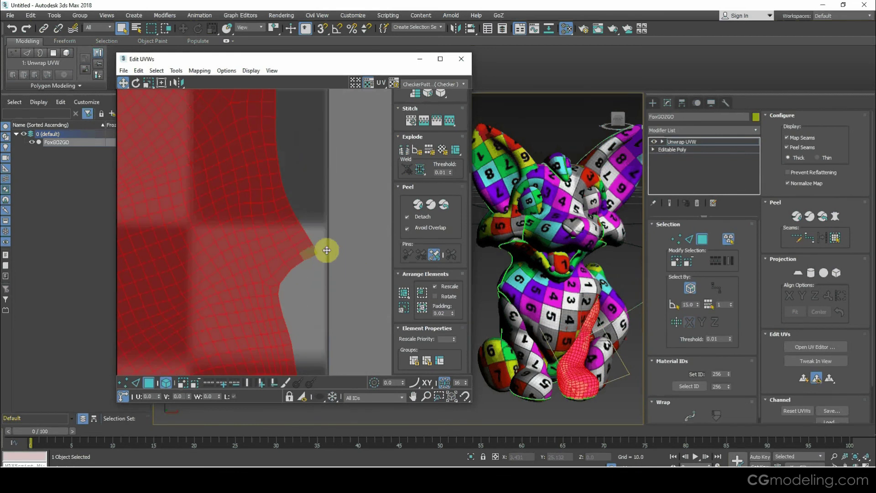
pyautogui.scroll(-8, 332, 259)
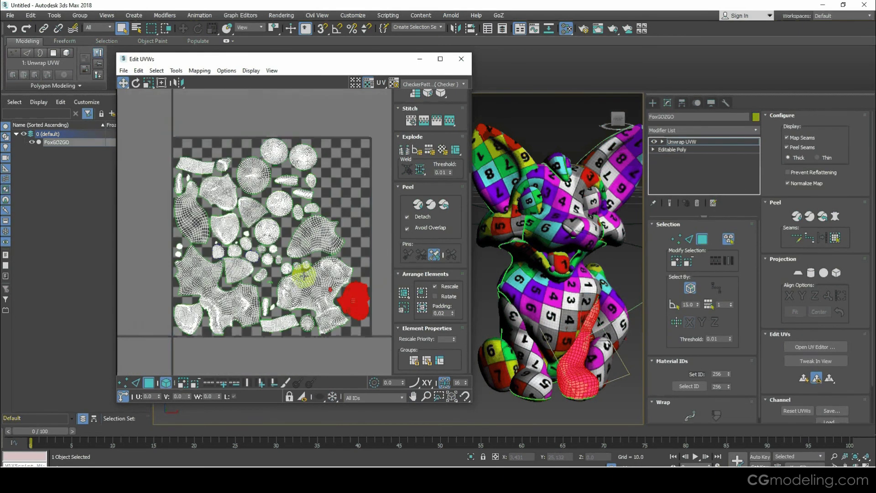
pyautogui.moveTo(308, 215); pyautogui.dragTo(284, 210, button='middle')
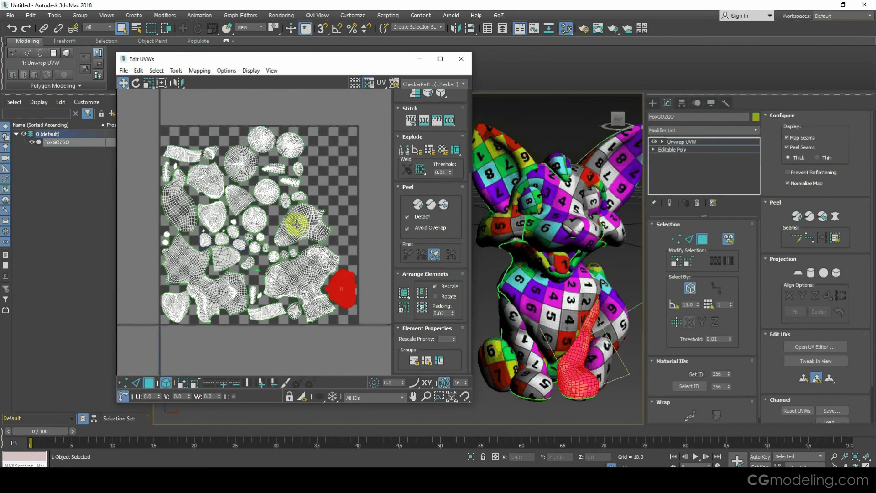
# - Nudge the ear shell into place in the tile's lower-left corner beside the large body shell
pyautogui.scroll(6, 186, 298)
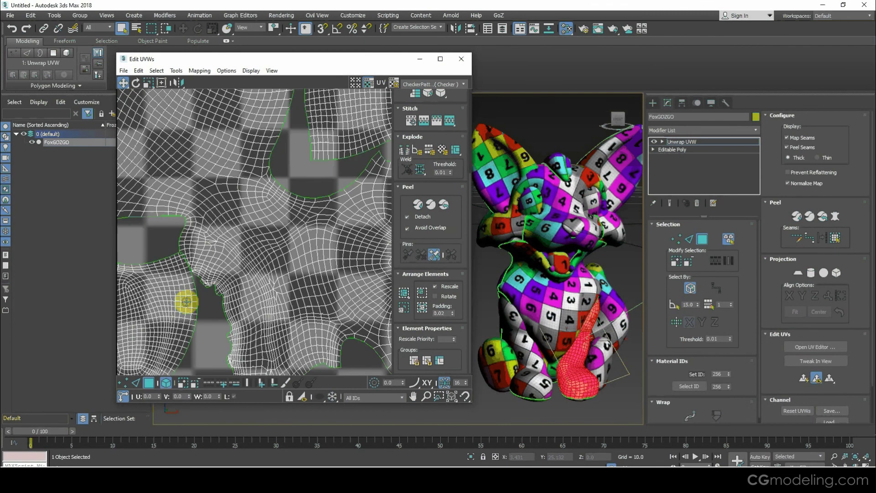
pyautogui.click(185, 307)
pyautogui.moveTo(185, 307); pyautogui.dragTo(261, 251, button='middle')
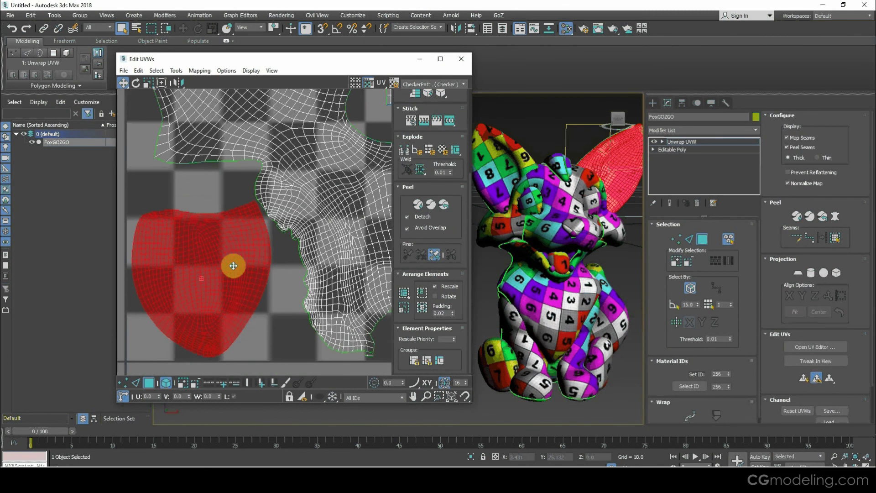
pyautogui.moveTo(233, 265); pyautogui.dragTo(232, 266)
pyautogui.scroll(-10, 232, 265)
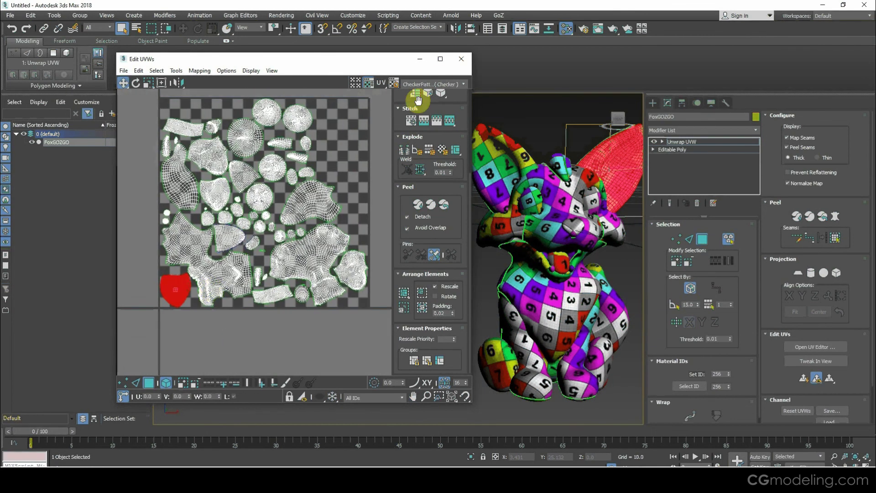
# - Close the UV editor and collapse the Unwrap UVW modifier into the fox's Editable Poly
pyautogui.click(461, 59)
pyautogui.rightClick(684, 145)
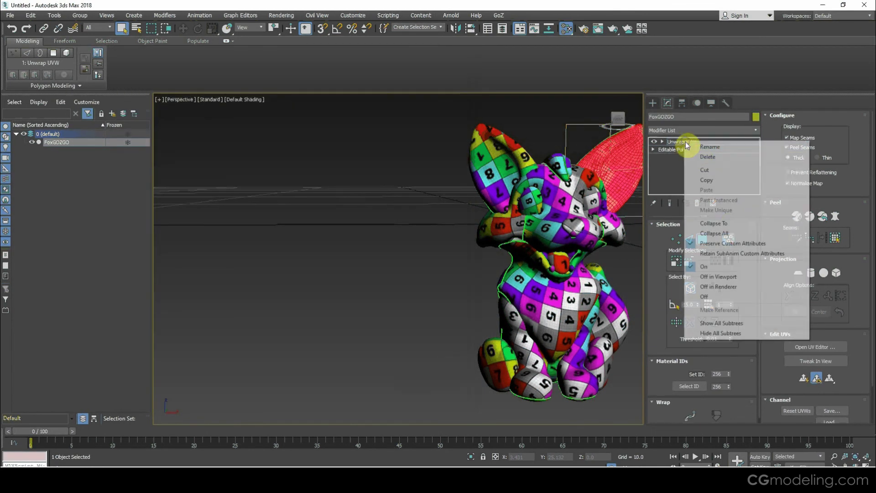
pyautogui.click(729, 224)
# - Examine the checker pattern on the collapsed fox from several angles and distances
pyautogui.moveTo(605, 205); pyautogui.dragTo(429, 185, button='middle')
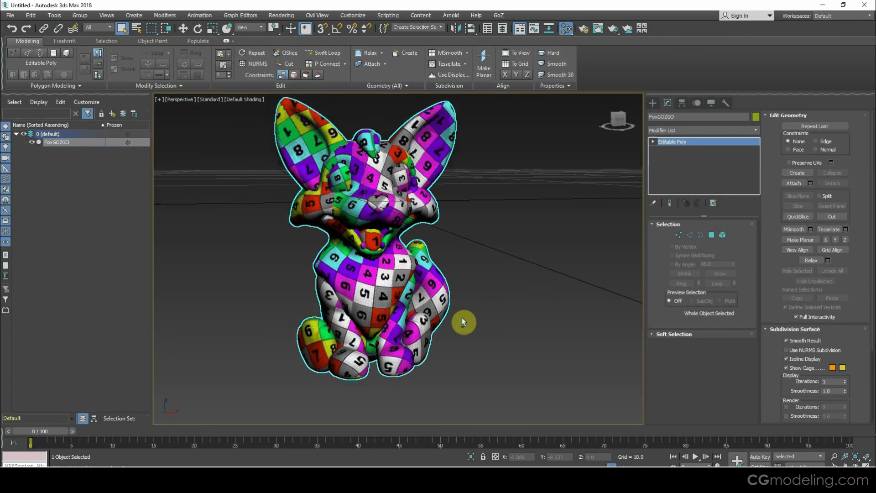
pyautogui.keyDown('alt'); pyautogui.moveTo(489, 340); pyautogui.dragTo(498, 367, button='middle'); pyautogui.keyUp('alt')
pyautogui.scroll(3, 392, 231)
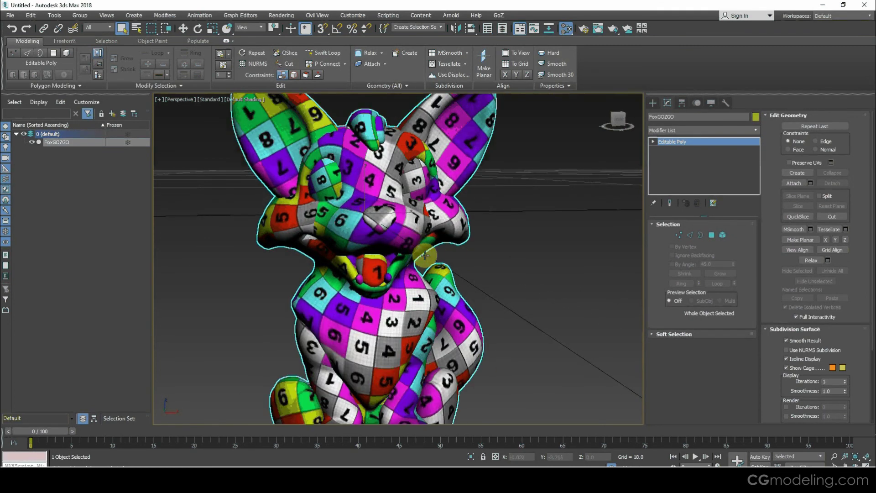
pyautogui.moveTo(417, 244); pyautogui.dragTo(448, 256, button='middle')
pyautogui.scroll(-5, 448, 256)
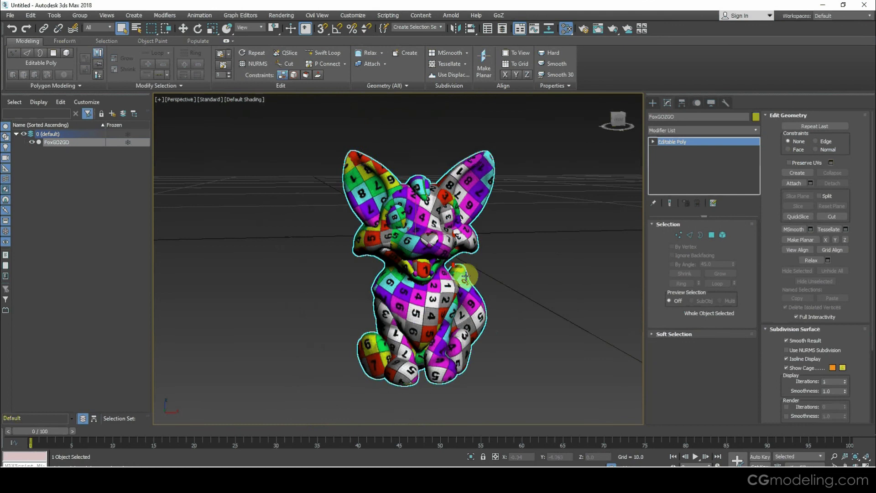
pyautogui.keyDown('alt'); pyautogui.moveTo(498, 273); pyautogui.dragTo(464, 265, button='middle'); pyautogui.keyUp('alt')
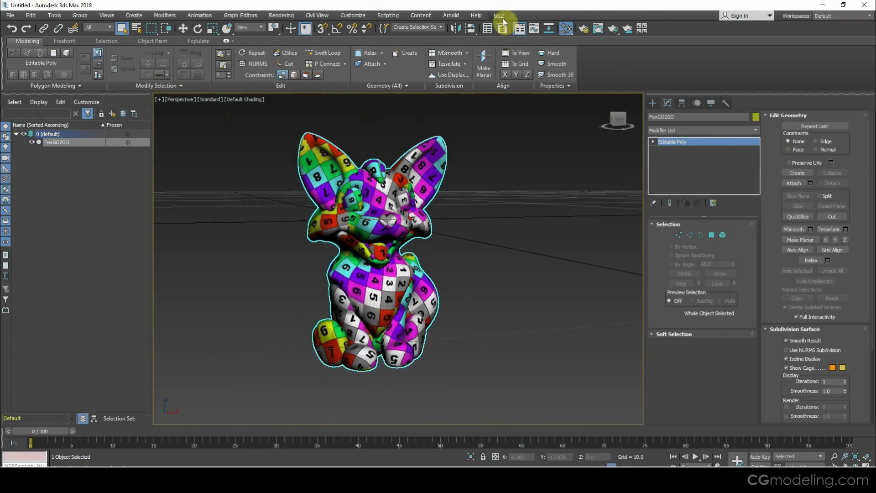
pyautogui.moveTo(485, 239); pyautogui.dragTo(504, 248, button='middle')
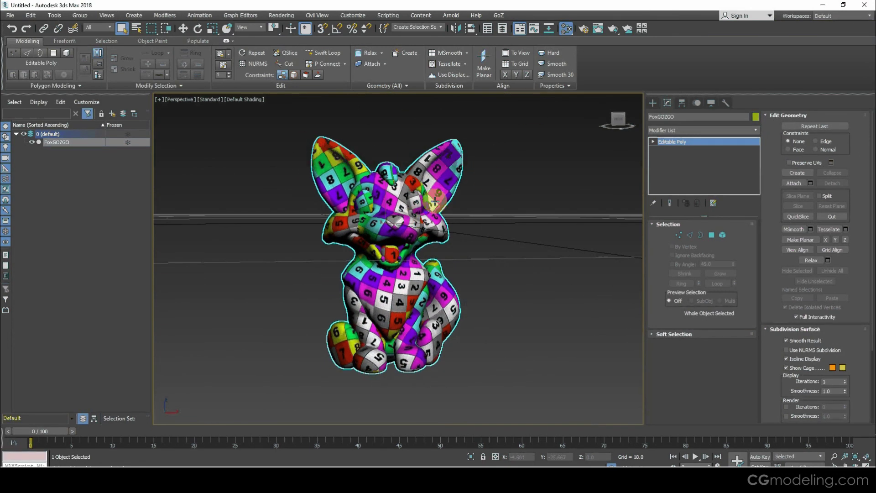
pyautogui.click(497, 16)
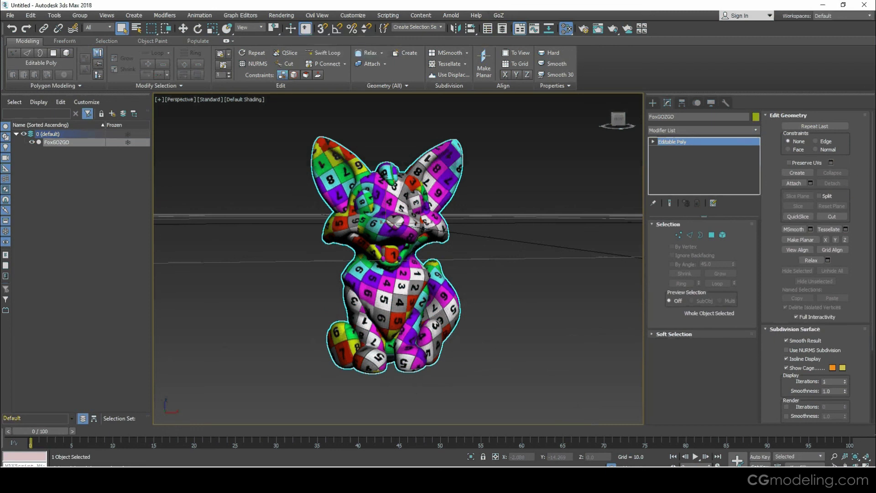
# - Open the Slate Material Editor and move its window clear of the fox
pyautogui.press('m')
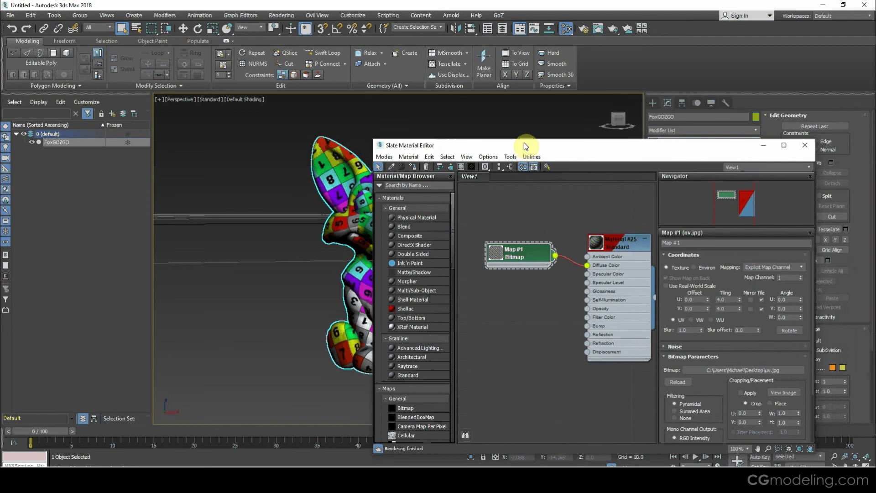
pyautogui.moveTo(523, 145); pyautogui.dragTo(575, 194)
pyautogui.moveTo(604, 250); pyautogui.dragTo(617, 273)
# - Try to send the checker-textured fox back to ZBrush through GoZ
pyautogui.click(498, 18)
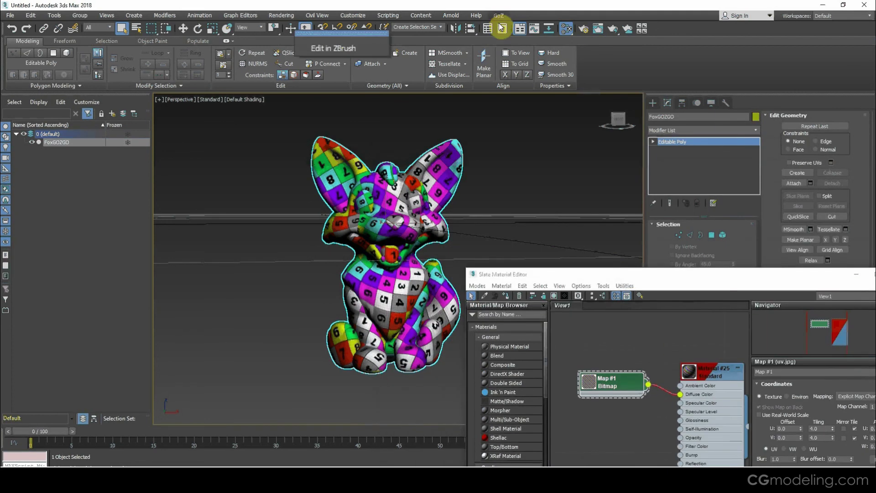
pyautogui.click(349, 48)
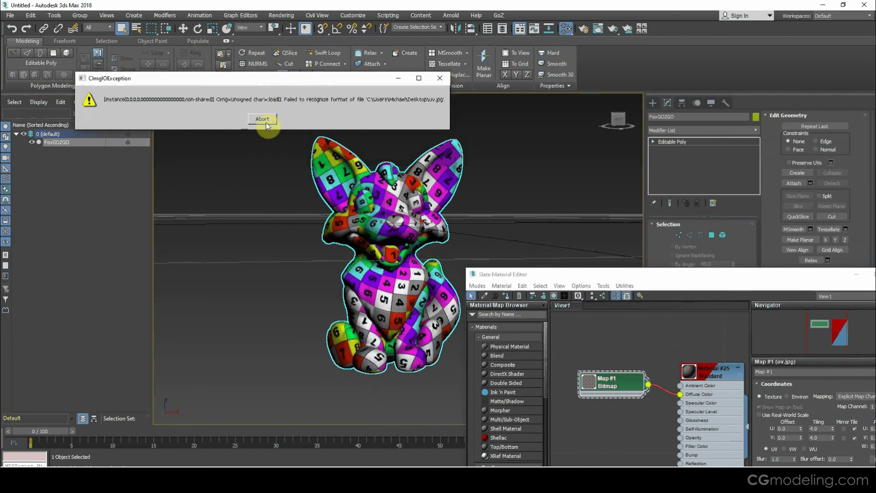
pyautogui.click(440, 78)
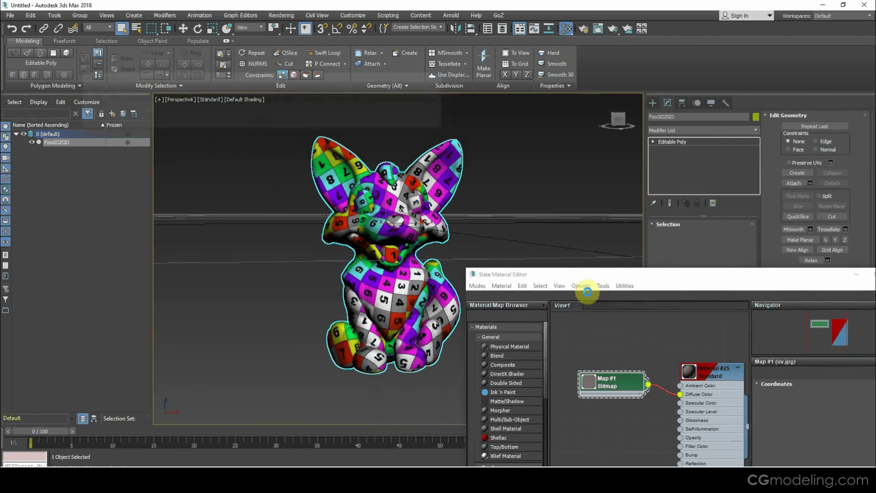
# - Delete the connection between the Bitmap map and the Diffuse Color of the fox's Standard material
pyautogui.moveTo(596, 278); pyautogui.dragTo(552, 132)
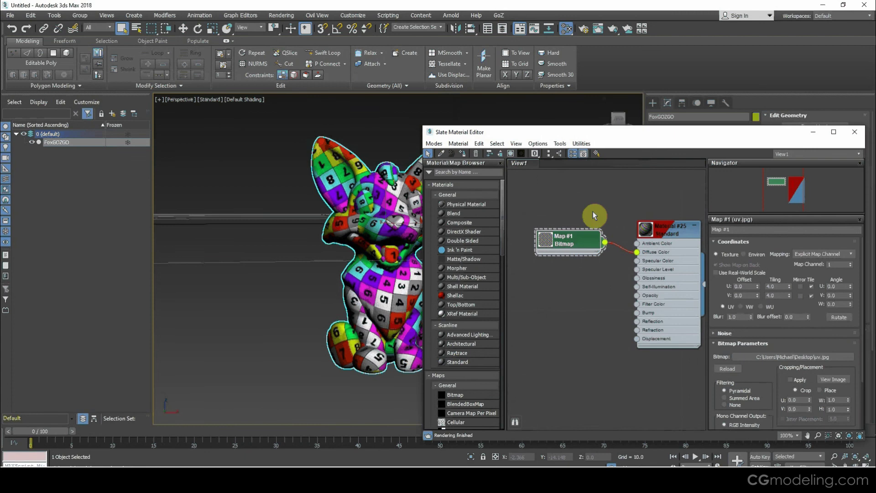
pyautogui.click(637, 266)
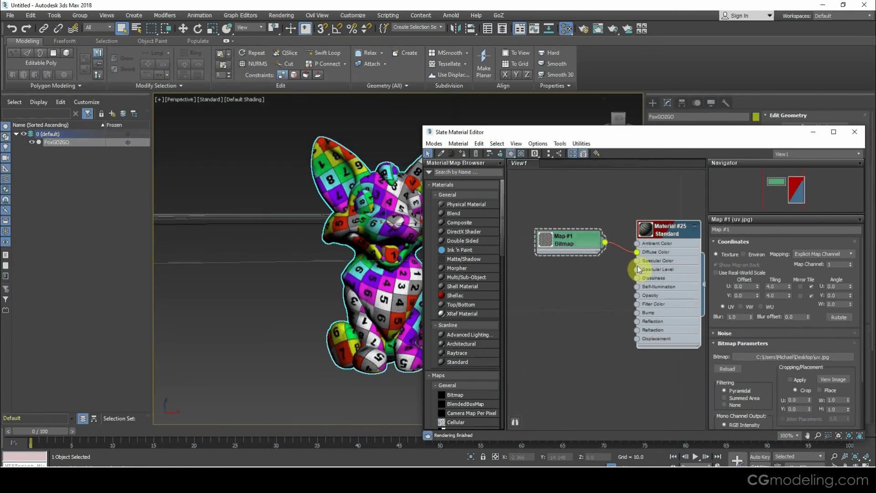
pyautogui.press('Delete')
pyautogui.hotkey('ctrl', 'z')
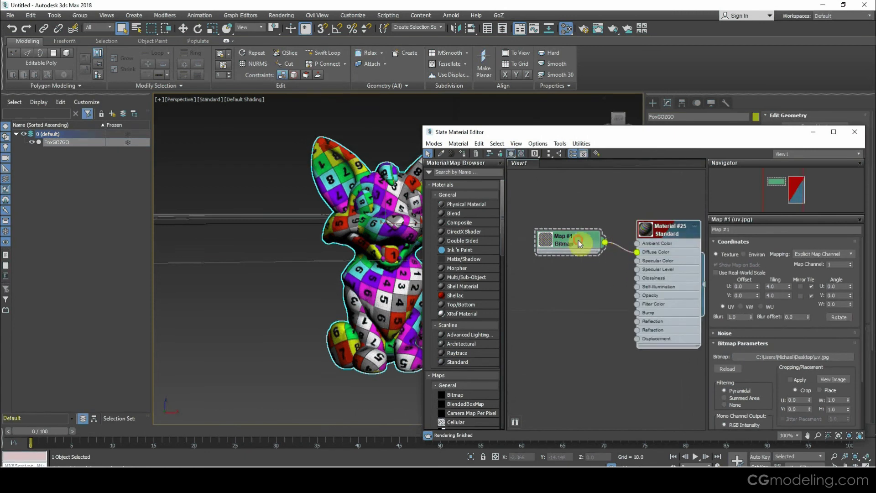
pyautogui.hotkey('ctrl', 'z')
pyautogui.click(596, 263)
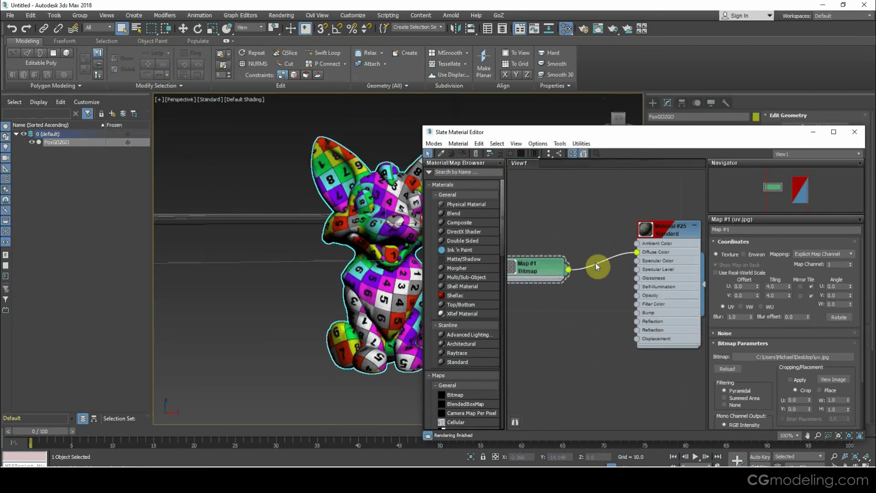
pyautogui.press('Delete')
pyautogui.keyDown('alt'); pyautogui.moveTo(418, 217); pyautogui.dragTo(393, 237, button='middle'); pyautogui.keyUp('alt')
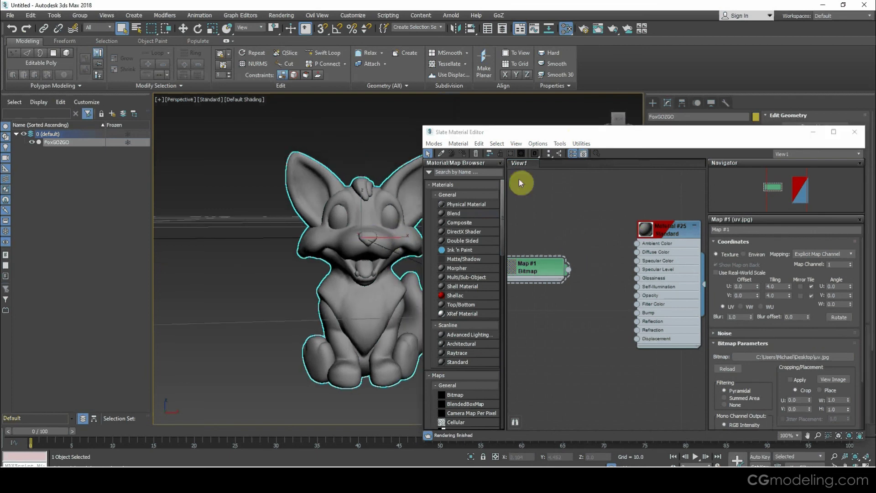
# - Send the untextured fox to ZBrush for editing through GoZ
pyautogui.moveTo(578, 133); pyautogui.dragTo(604, 154)
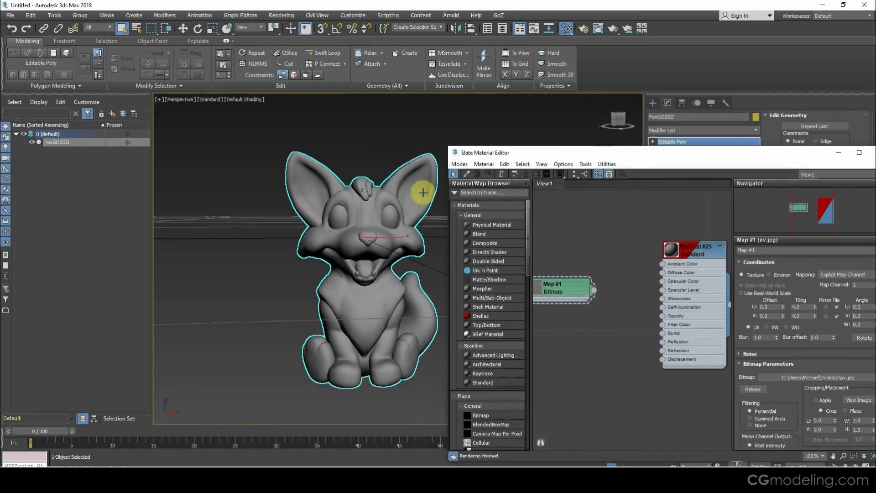
pyautogui.click(500, 17)
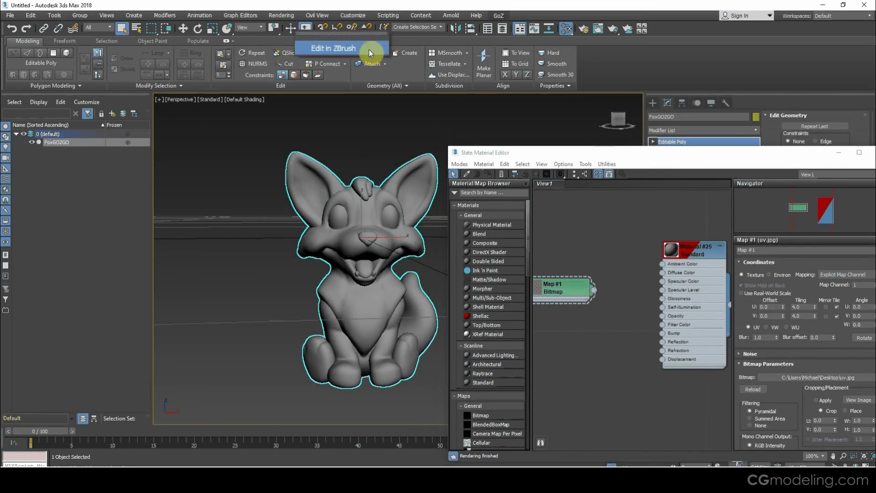
pyautogui.click(358, 49)
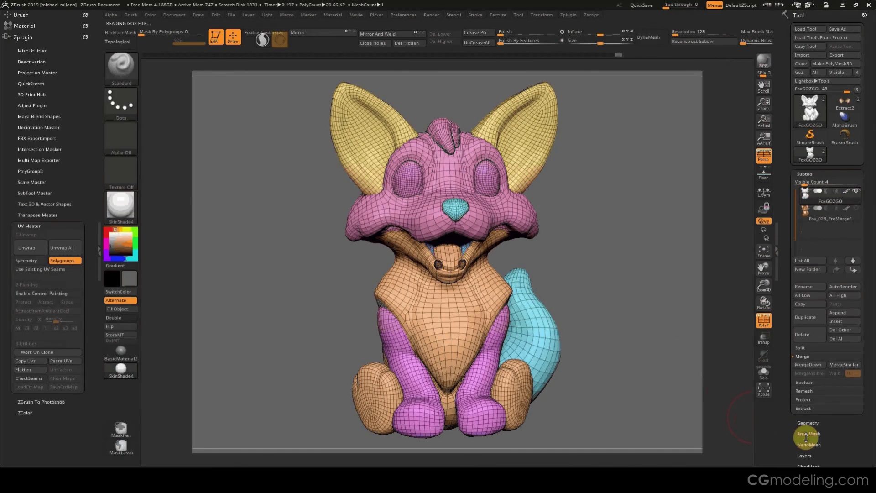
# - Create a new texture map from polypaint for the imported fox and turn its texture display off
pyautogui.moveTo(703, 383); pyautogui.dragTo(626, 344)
pyautogui.moveTo(839, 438); pyautogui.dragTo(842, 344)
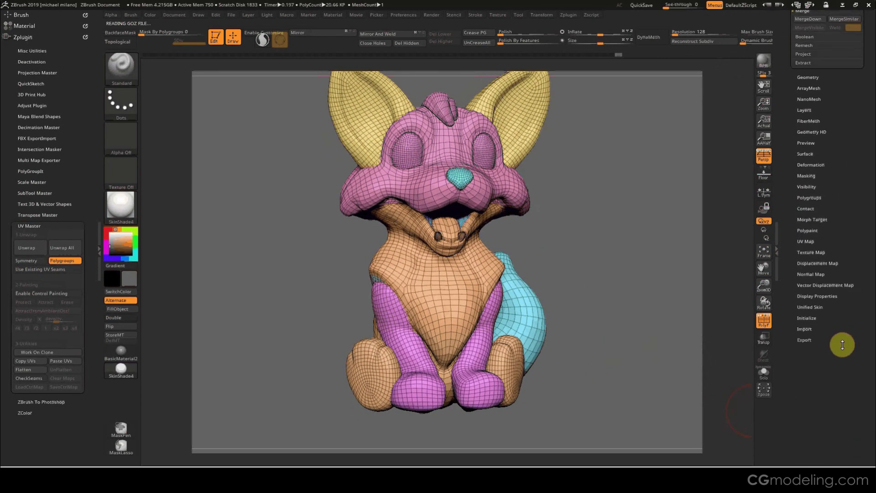
pyautogui.click(812, 253)
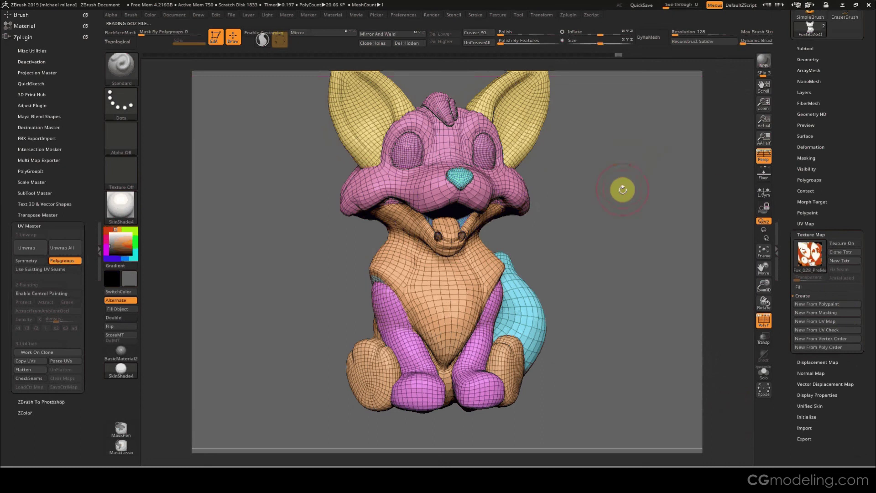
pyautogui.moveTo(622, 190); pyautogui.dragTo(596, 256)
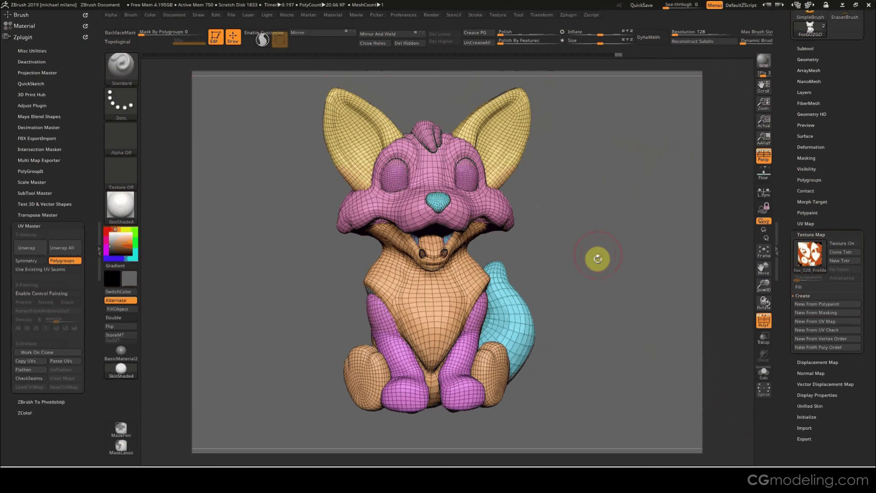
pyautogui.click(825, 305)
pyautogui.moveTo(804, 263)
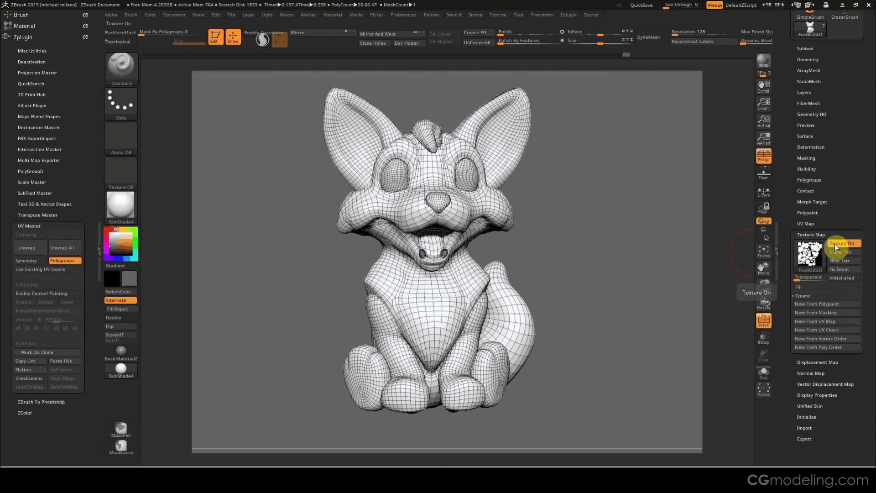
pyautogui.click(836, 247)
# - Select the Fox_028_PreMerge1 subtool in the subtool list
pyautogui.scroll(5, 851, 268)
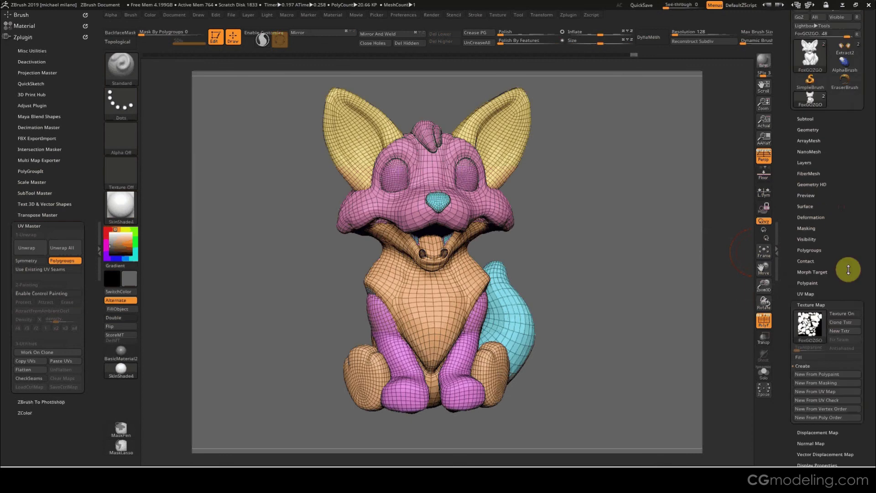
pyautogui.click(805, 173)
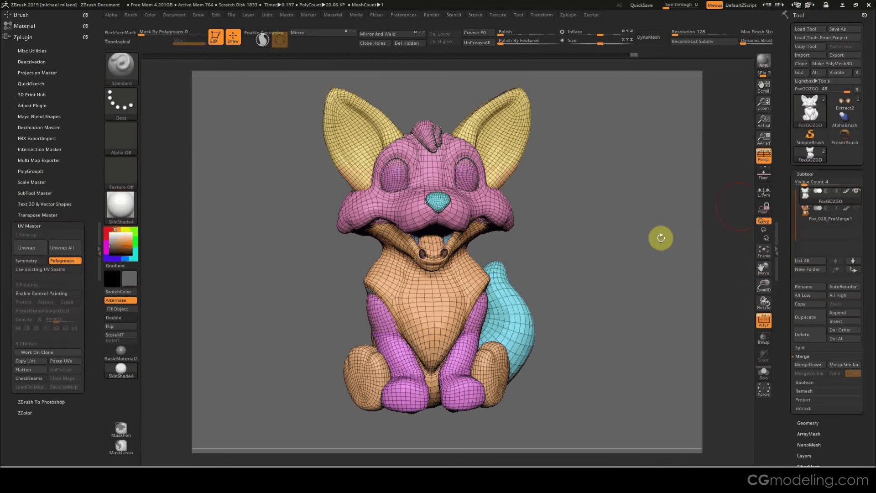
pyautogui.click(806, 212)
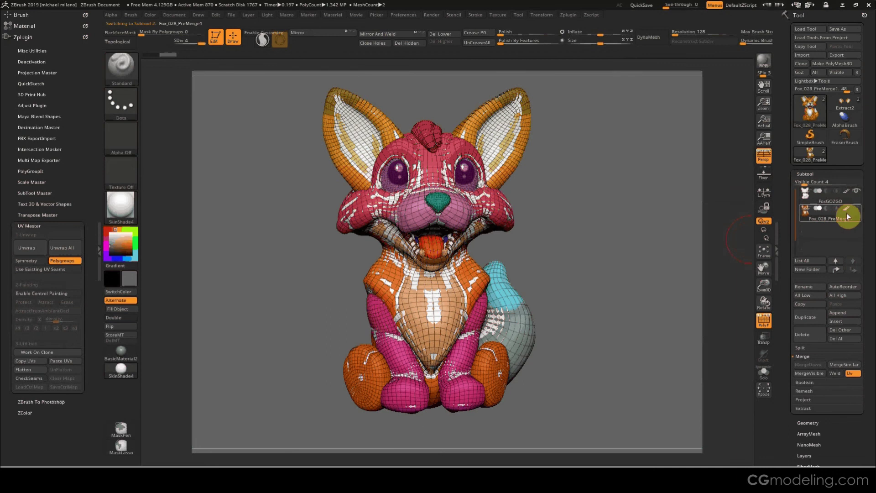
# - Hide the FoxGOZGO subtool and turn off the polyframe display to show the painted high-poly fox
pyautogui.click(856, 192)
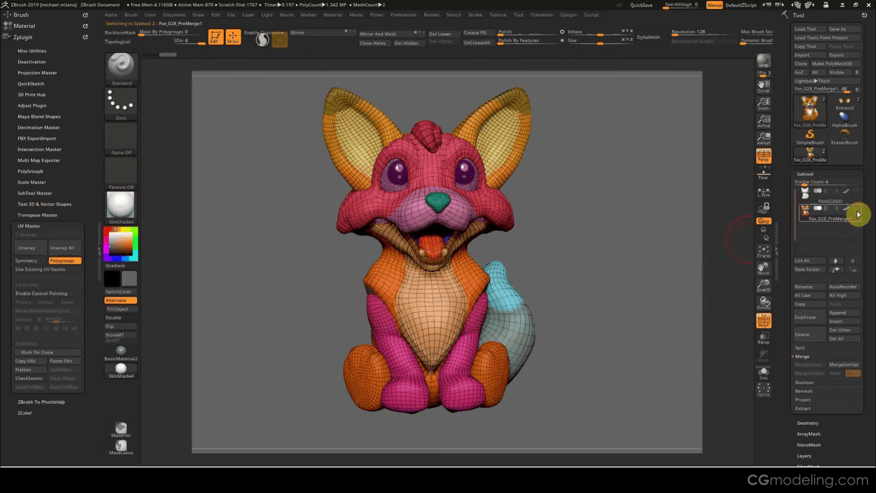
pyautogui.click(764, 320)
pyautogui.moveTo(679, 308); pyautogui.dragTo(646, 307)
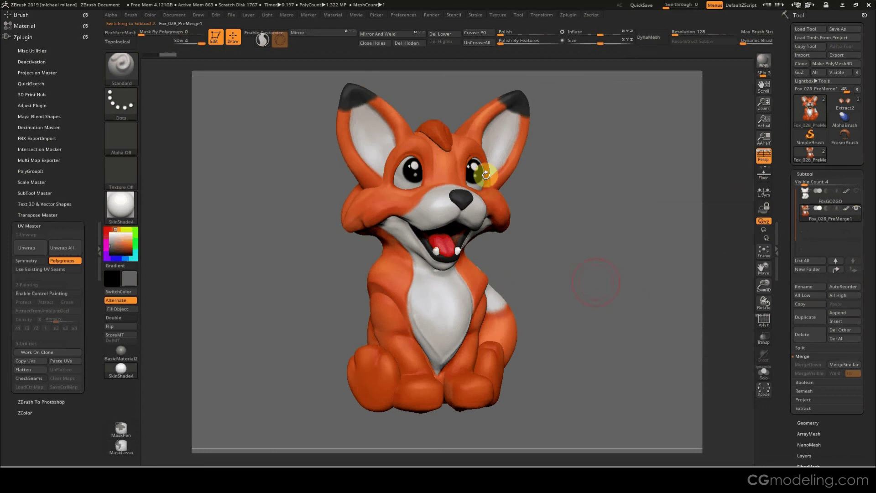
# - Lower the Fox_028_PreMerge1 subtool to subdivision level 1
pyautogui.moveTo(209, 59)
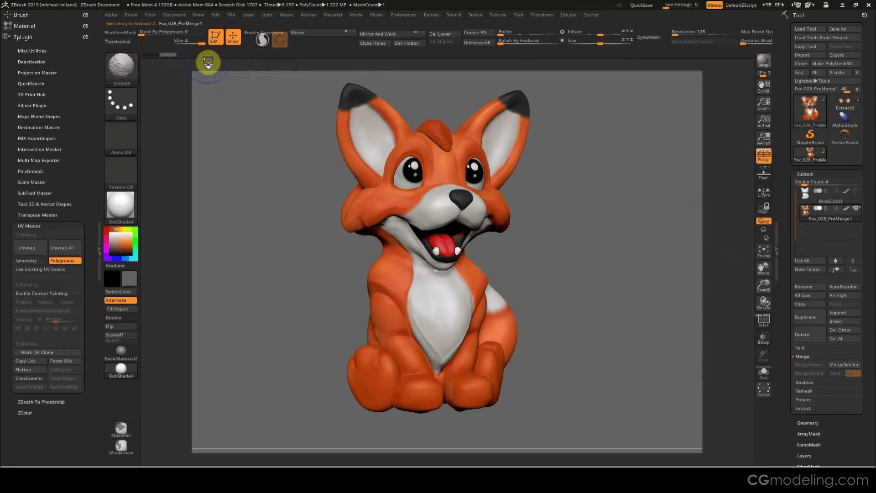
pyautogui.hotkey('shift', 'd')
pyautogui.hotkey('shift', 'd')
pyautogui.hotkey('shift', 'd')
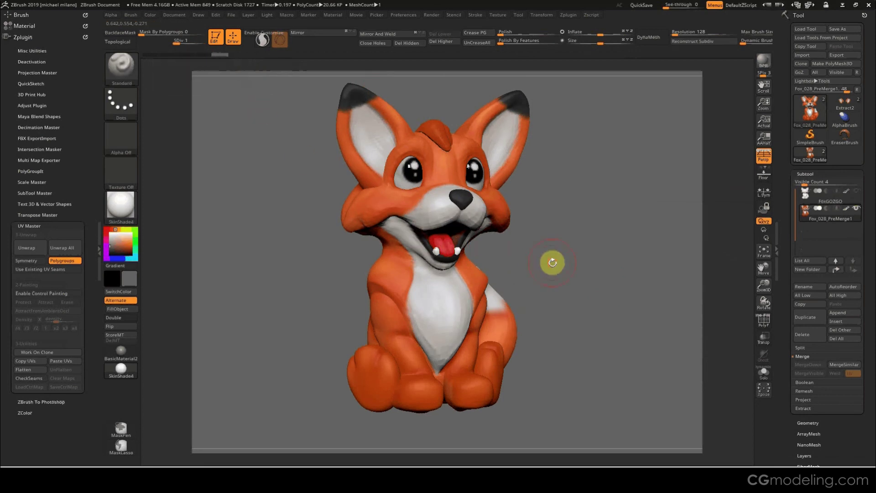
pyautogui.moveTo(552, 260); pyautogui.dragTo(573, 273)
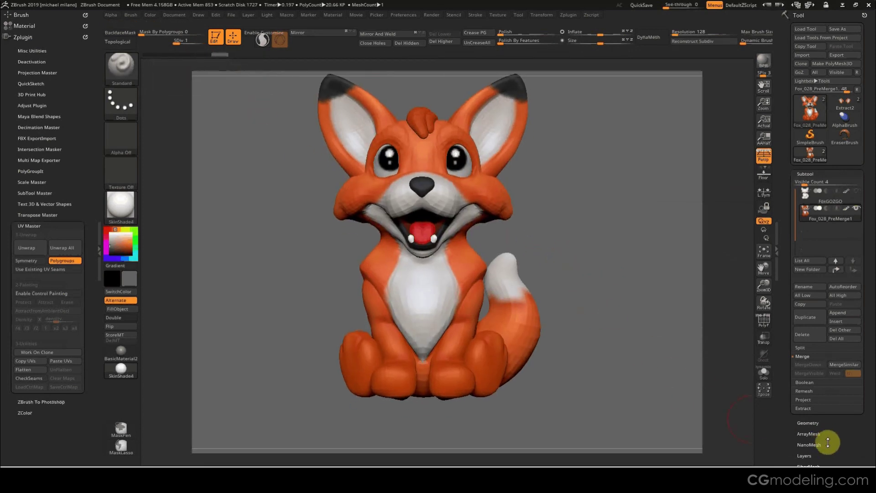
# - Copy the UVs of the FoxGOZGO subtool in Solo mode with UV Master and paste them onto the Fox_028_PreMerge1 subtool
pyautogui.moveTo(833, 448)
pyautogui.mouseDown()
pyautogui.moveTo(833, 436)
pyautogui.moveTo(835, 444)
pyautogui.mouseUp()
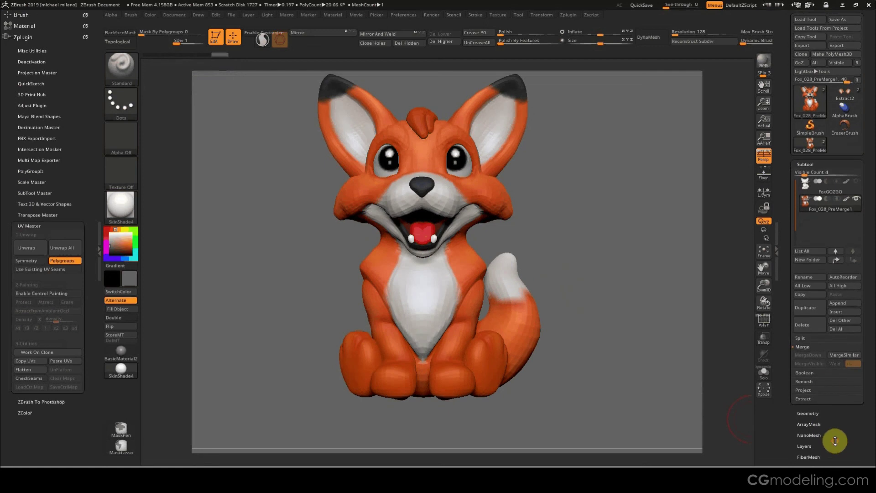
pyautogui.click(818, 188)
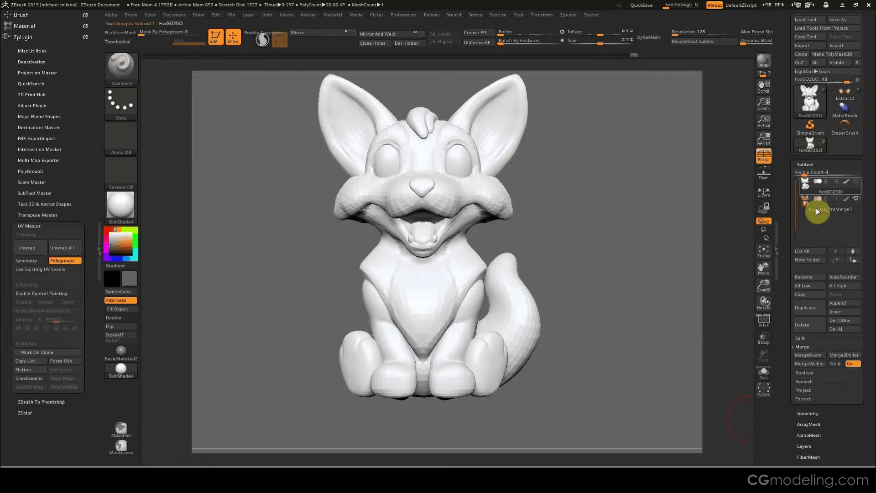
pyautogui.click(763, 371)
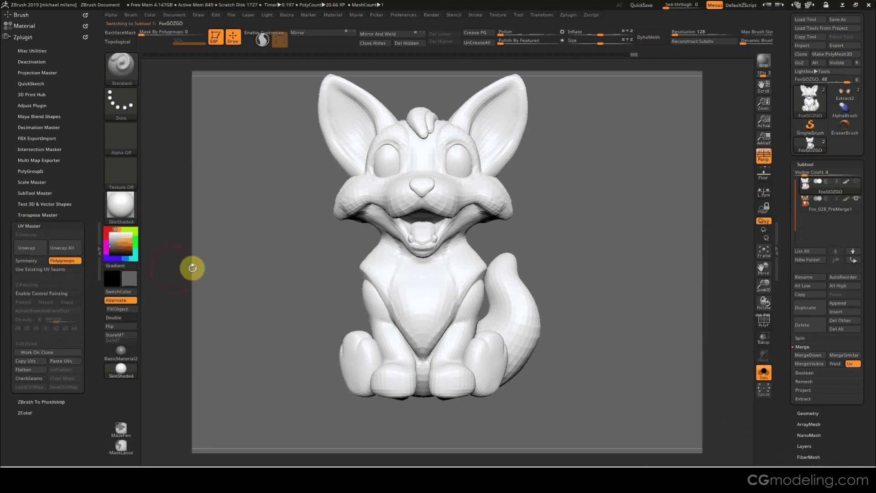
pyautogui.keyDown('alt'); pyautogui.moveTo(265, 288); pyautogui.dragTo(281, 309); pyautogui.keyUp('alt')
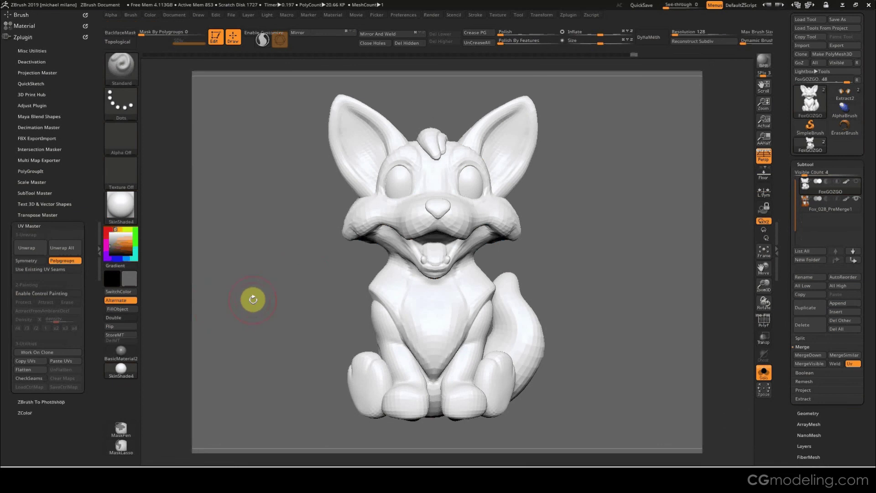
pyautogui.click(31, 362)
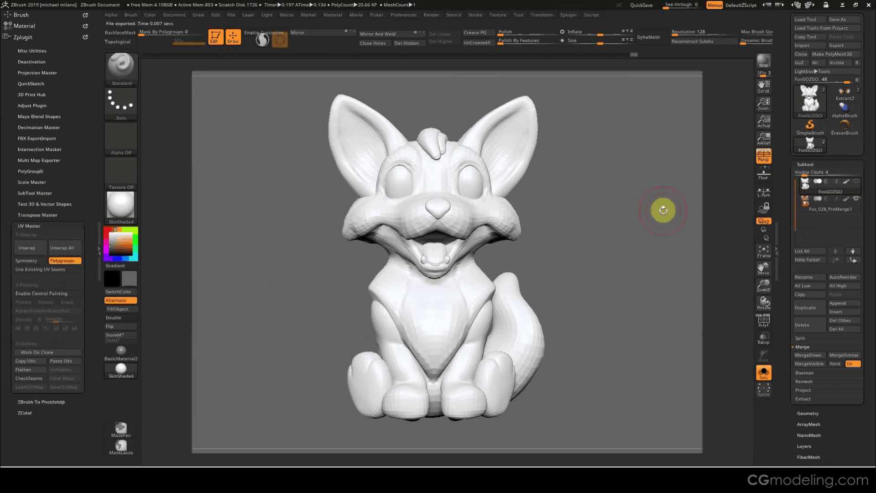
pyautogui.click(815, 208)
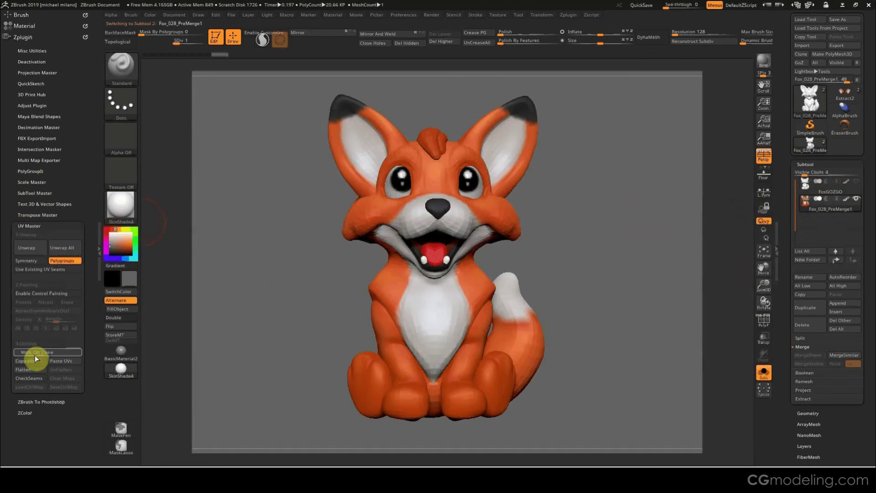
pyautogui.click(61, 361)
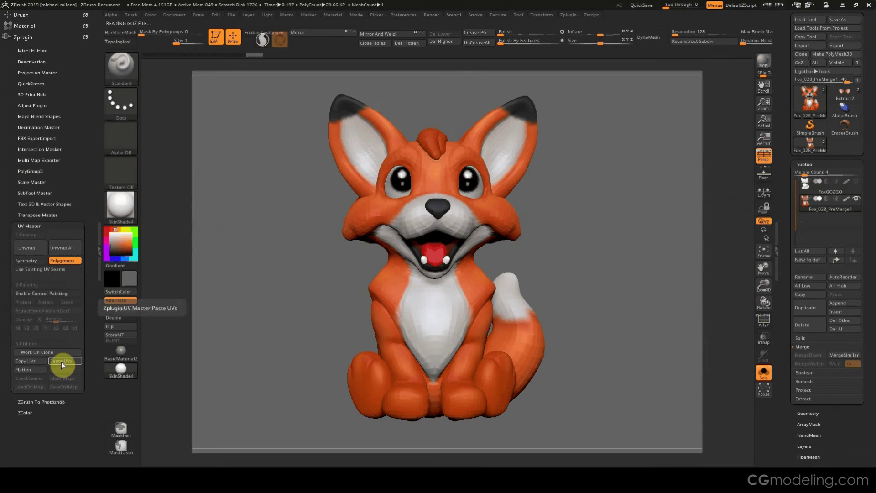
# - Create a new texture map from polypaint for Fox_028_PreMerge1 and preview its UV layout
pyautogui.moveTo(834, 461); pyautogui.dragTo(843, 382)
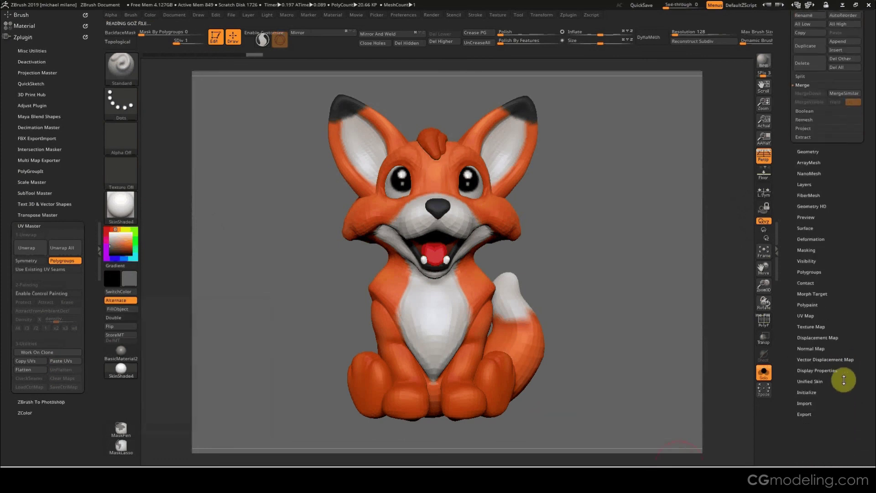
pyautogui.click(808, 323)
pyautogui.moveTo(807, 327); pyautogui.dragTo(810, 375)
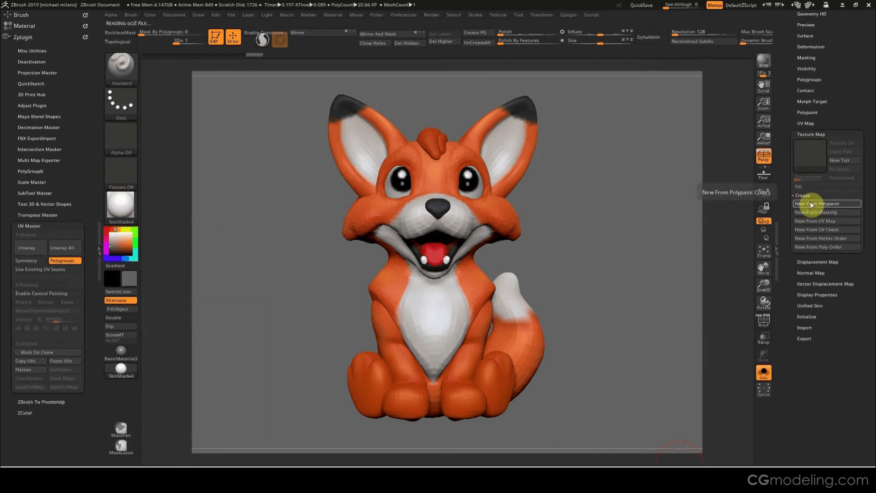
pyautogui.click(809, 203)
pyautogui.moveTo(809, 165)
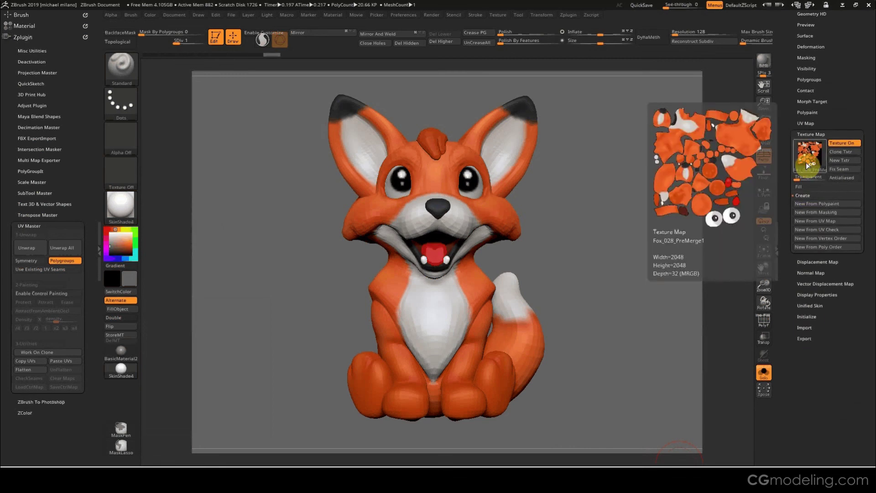
# - Turn off the fox's texture display and raise the subtool to subdivision level 4
pyautogui.moveTo(829, 117); pyautogui.dragTo(834, 315)
pyautogui.click(843, 254)
pyautogui.press('d')
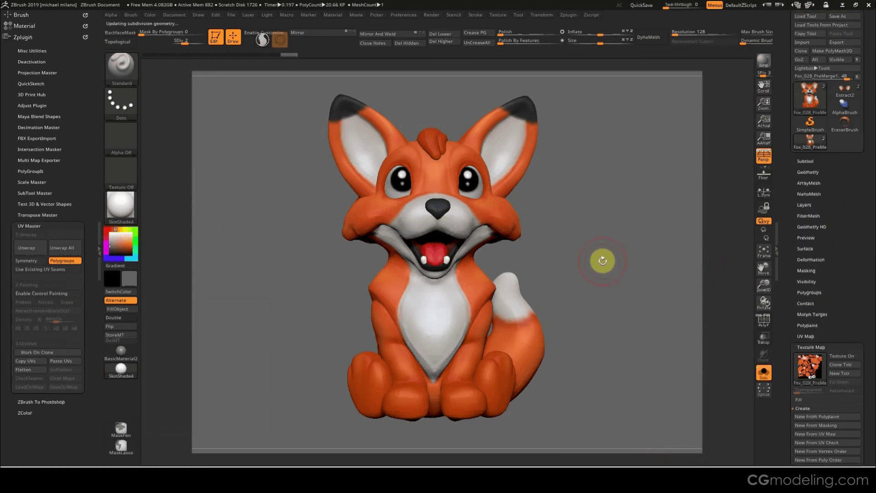
pyautogui.press('d')
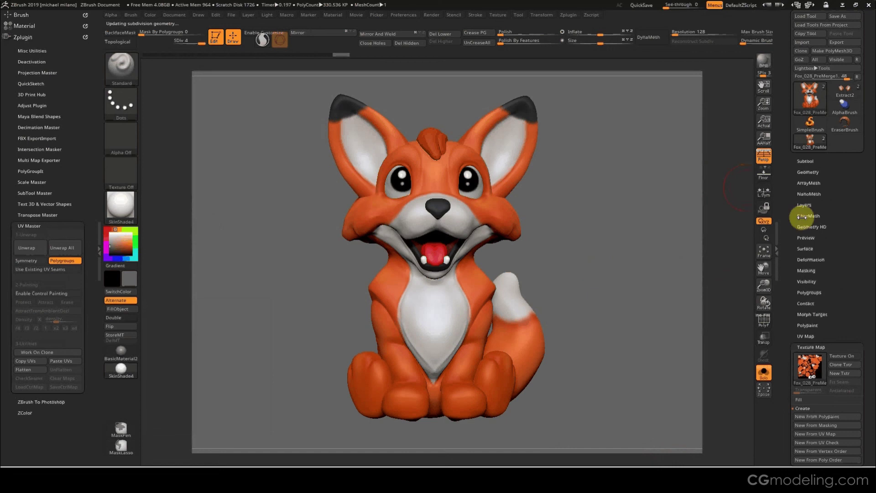
# - Save the fox tool as a new ZTool version in the Tool folder, with a file name beginning Fox_029_
pyautogui.moveTo(851, 212); pyautogui.dragTo(855, 264)
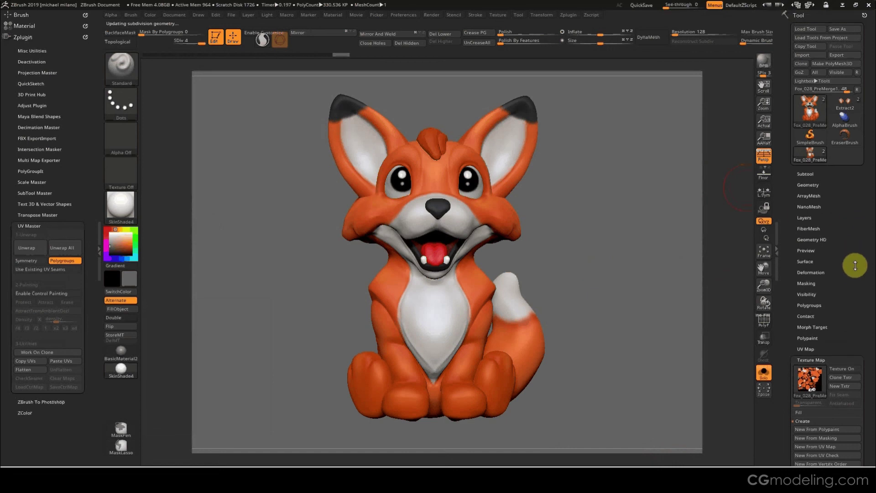
pyautogui.click(839, 31)
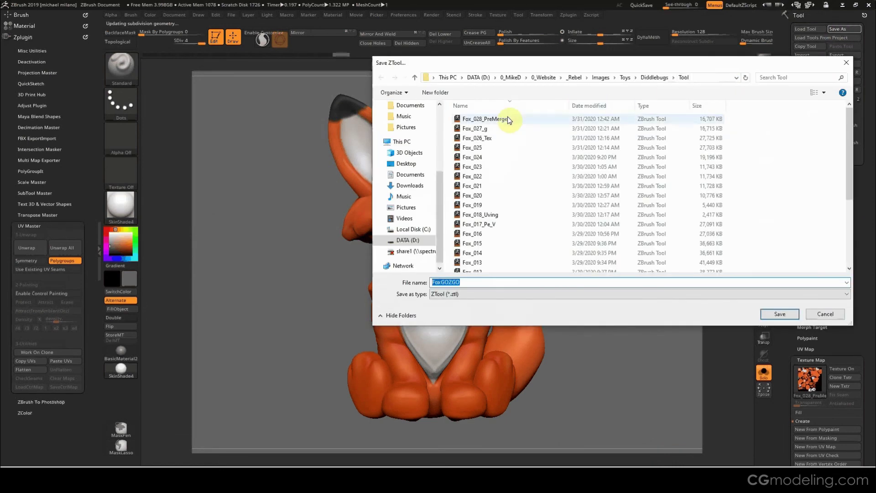
pyautogui.click(450, 282)
pyautogui.moveTo(449, 282); pyautogui.dragTo(505, 286)
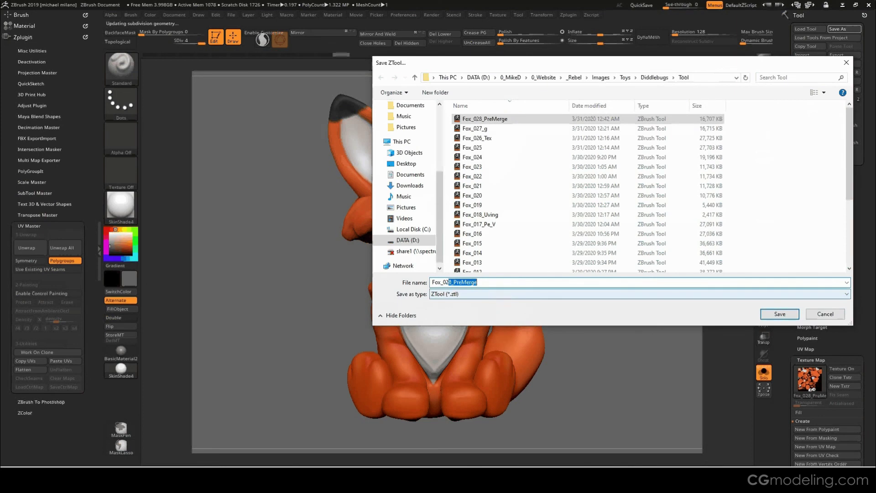
pyautogui.write('9')
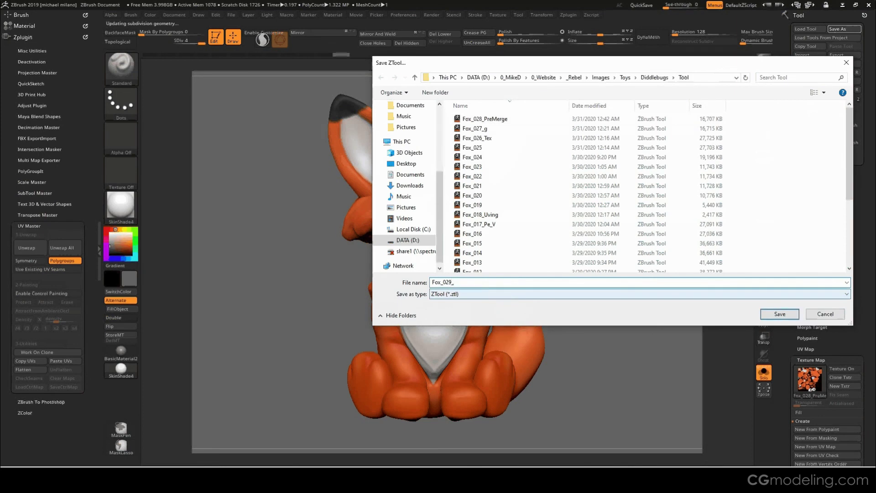
pyautogui.press('Return')
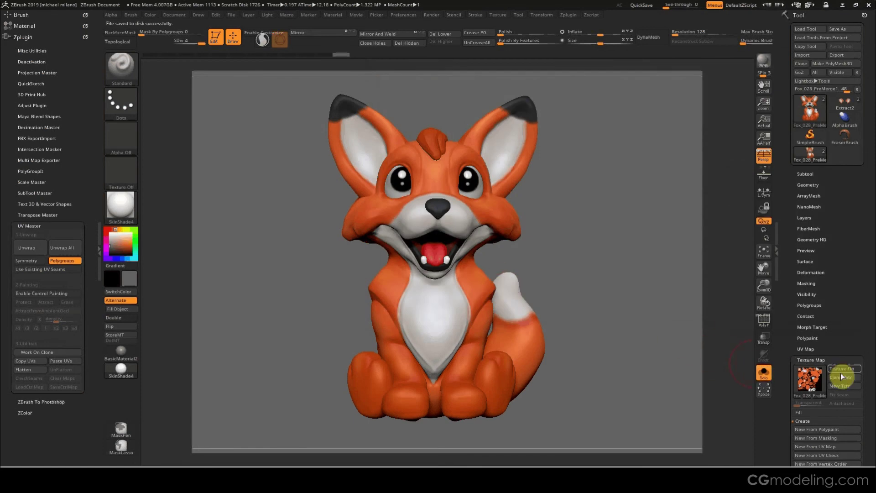
# - Set the fox's UV map size to 4096 and check the setting
pyautogui.click(821, 347)
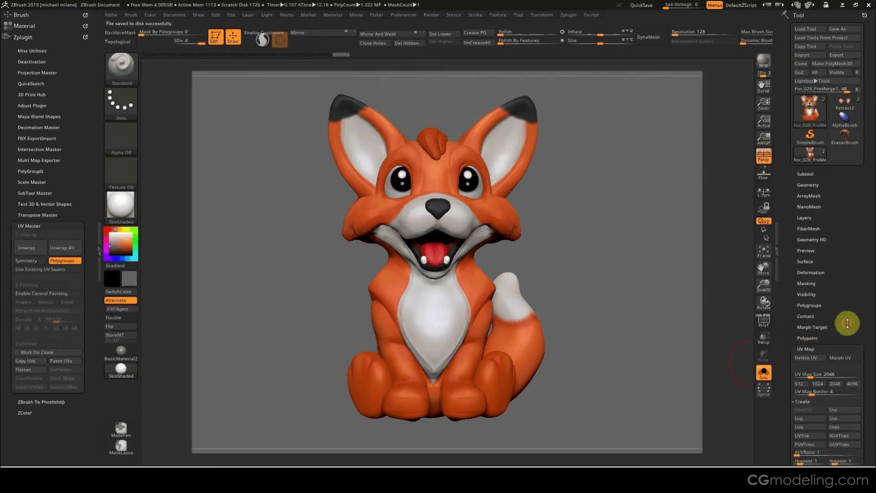
pyautogui.moveTo(846, 324); pyautogui.dragTo(847, 256)
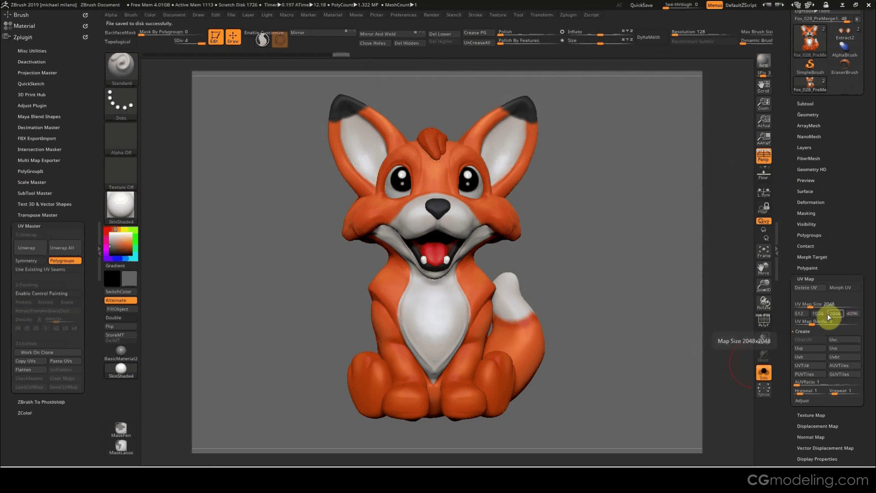
pyautogui.click(852, 314)
pyautogui.click(830, 277)
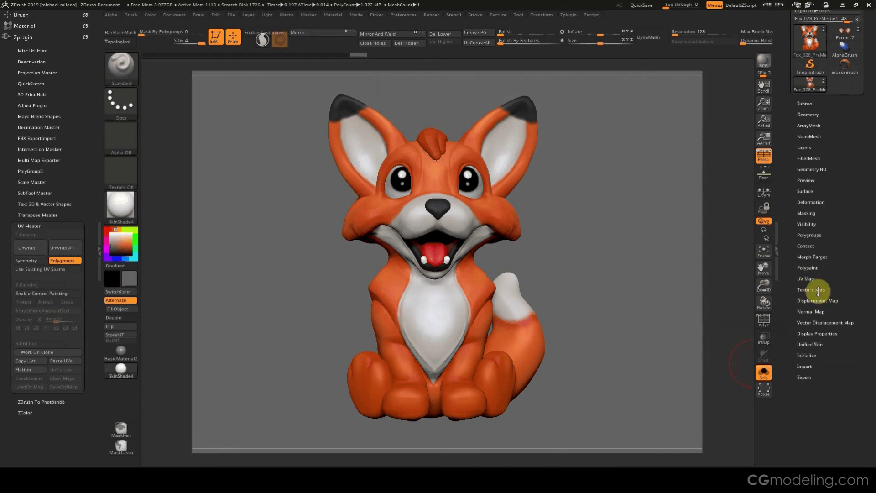
pyautogui.click(818, 290)
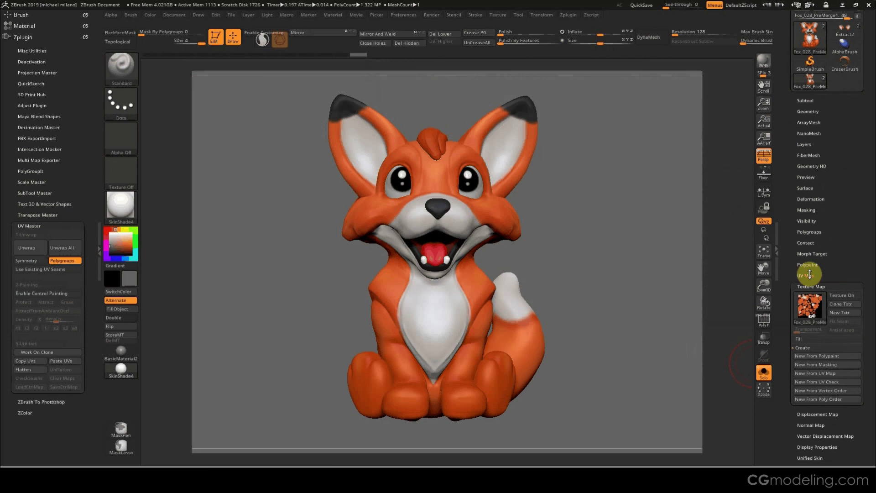
pyautogui.click(808, 275)
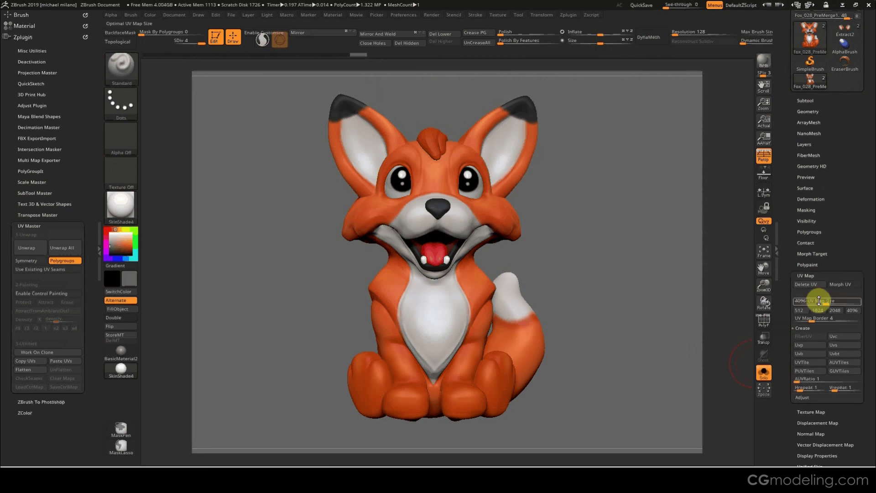
pyautogui.click(833, 274)
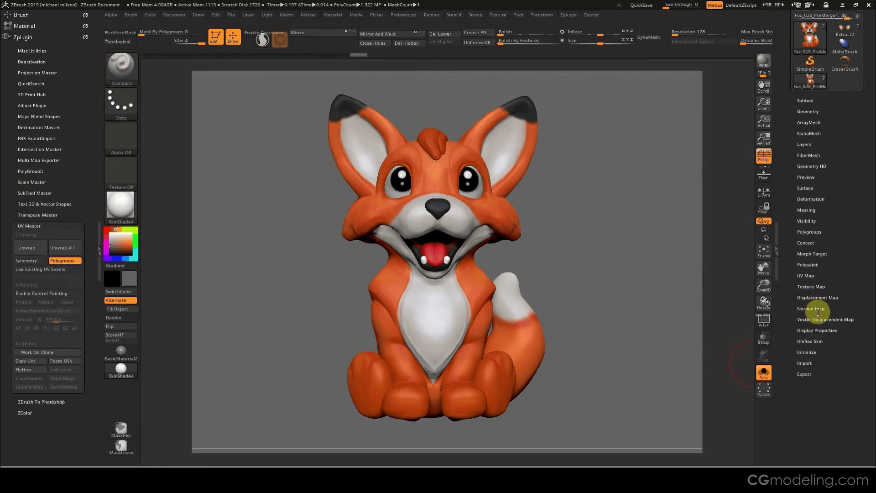
# - Create a new texture map from polypaint at the current UV map size and clone it into the texture library
pyautogui.click(801, 291)
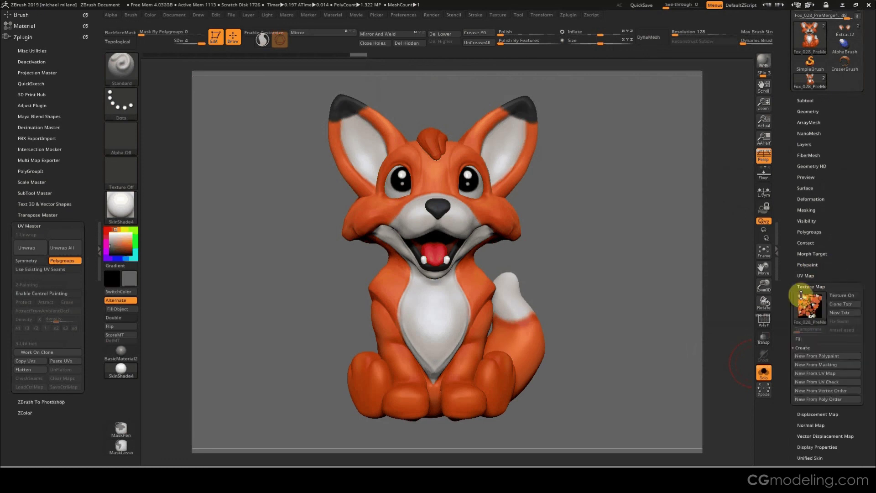
pyautogui.click(815, 355)
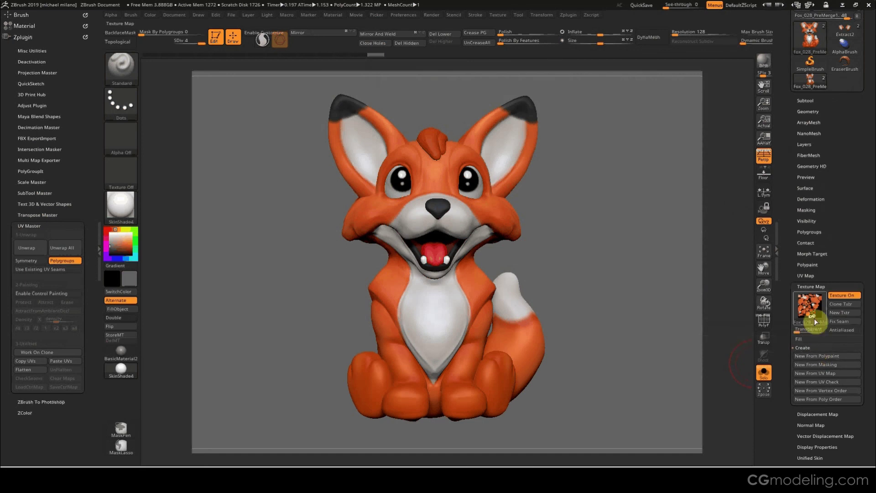
pyautogui.moveTo(813, 313)
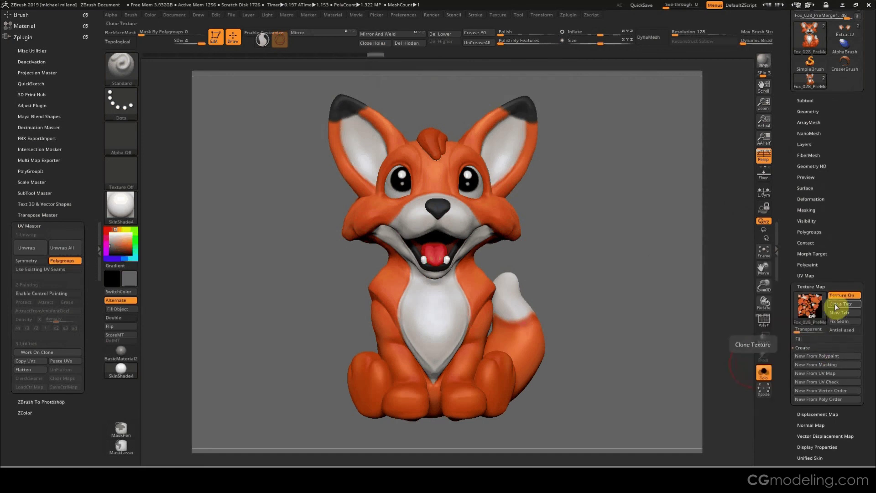
pyautogui.click(832, 303)
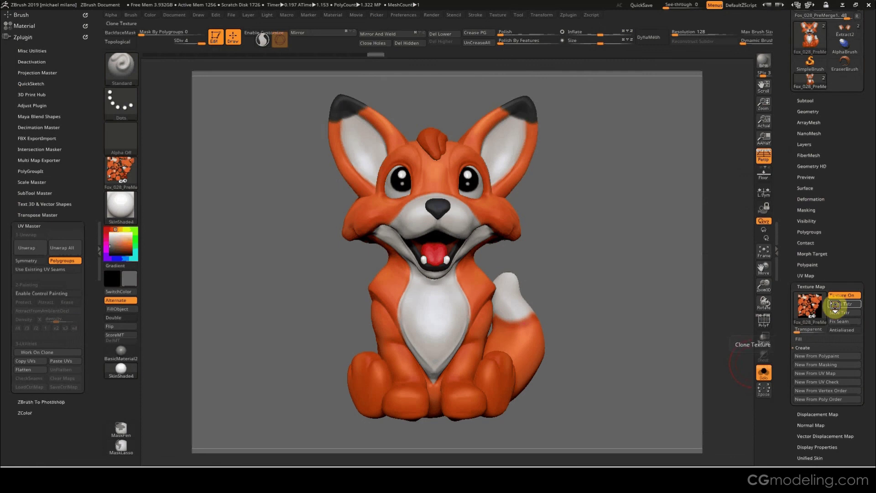
# - Flip the cloned fox texture vertically and start exporting it as an image
pyautogui.click(495, 15)
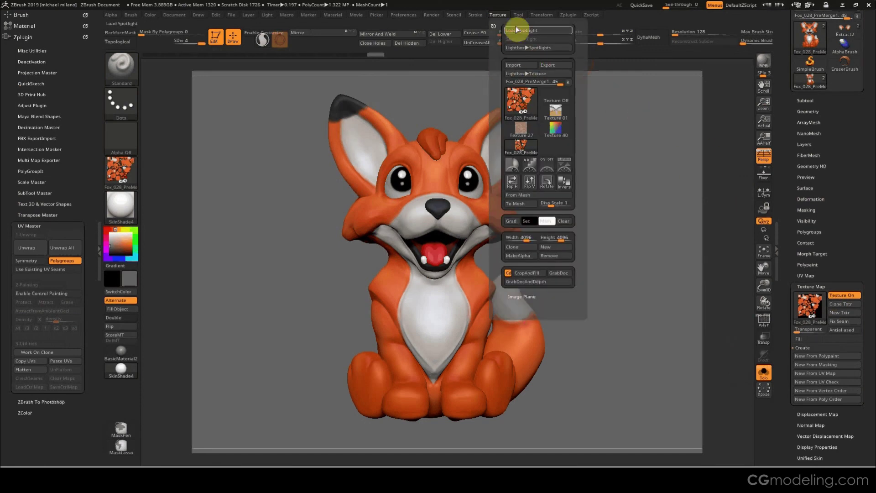
pyautogui.click(529, 182)
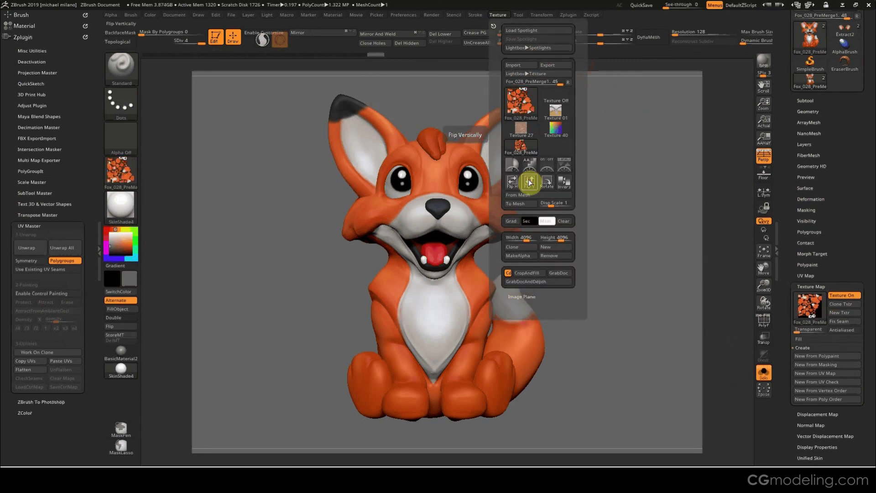
pyautogui.click(551, 65)
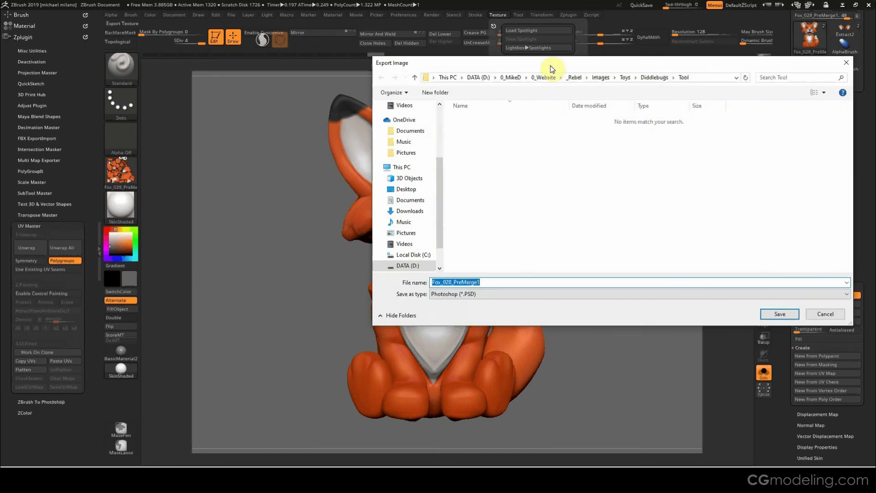
# - Set the export location to the Fox folder inside Diddlebugs > ref
pyautogui.click(657, 79)
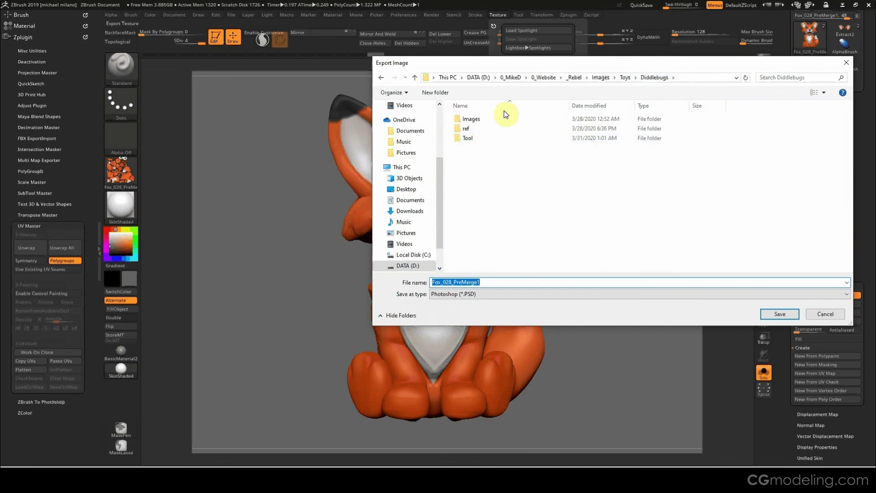
pyautogui.doubleClick(479, 139)
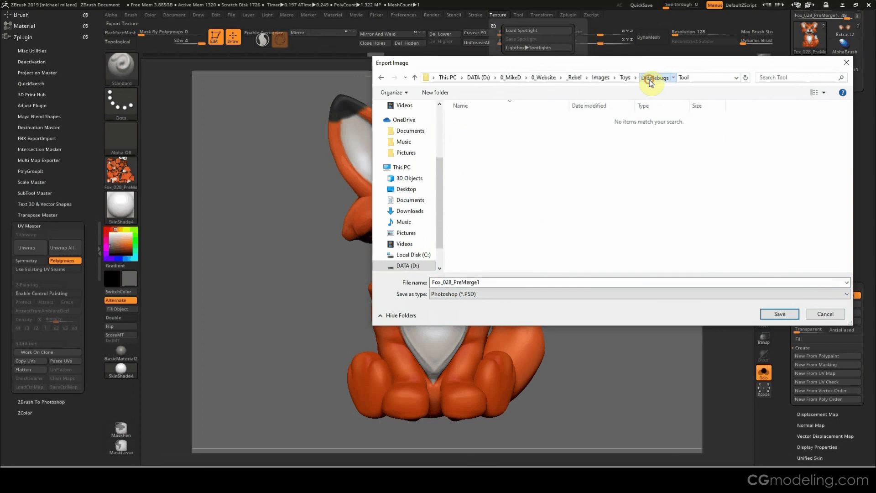
pyautogui.click(654, 78)
pyautogui.doubleClick(466, 131)
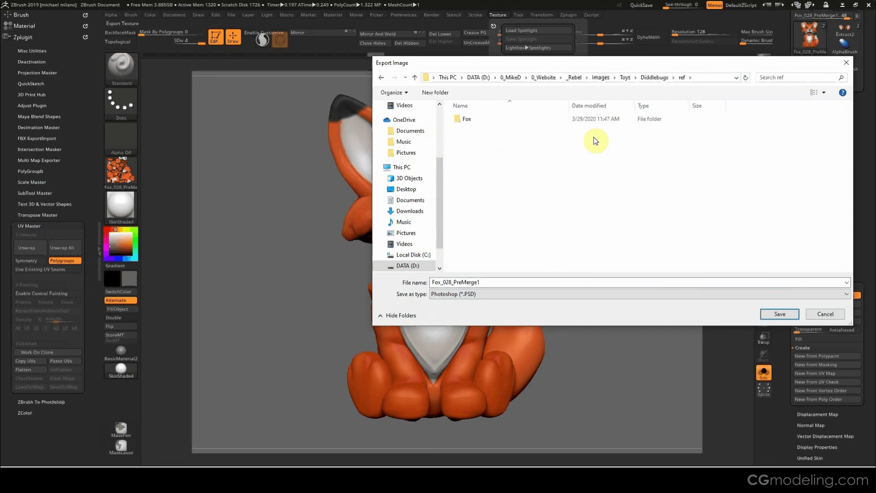
pyautogui.rightClick(469, 144)
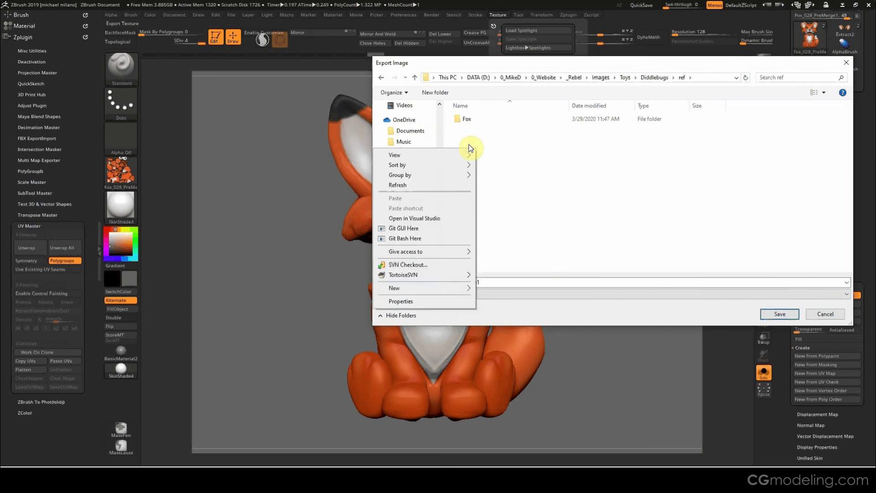
pyautogui.click(468, 121)
pyautogui.doubleClick(468, 121)
# - Create a folder named Textures inside the Fox folder and open it
pyautogui.rightClick(468, 174)
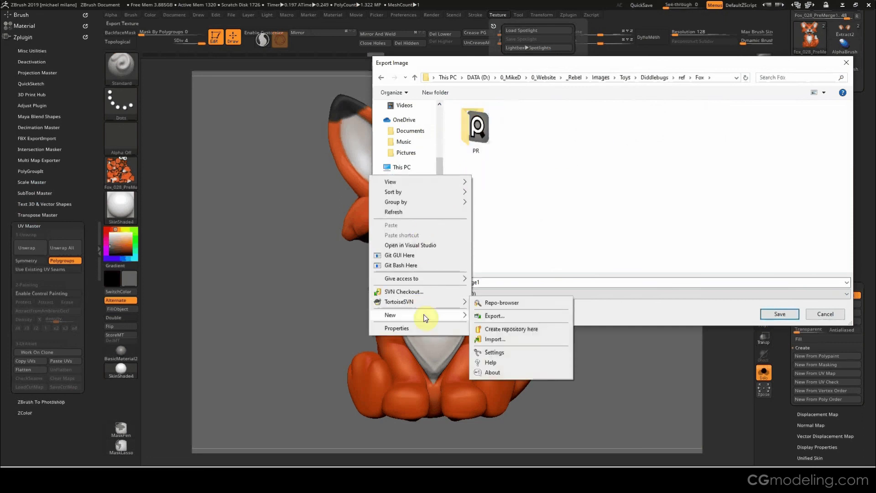
pyautogui.moveTo(468, 314)
pyautogui.click(502, 316)
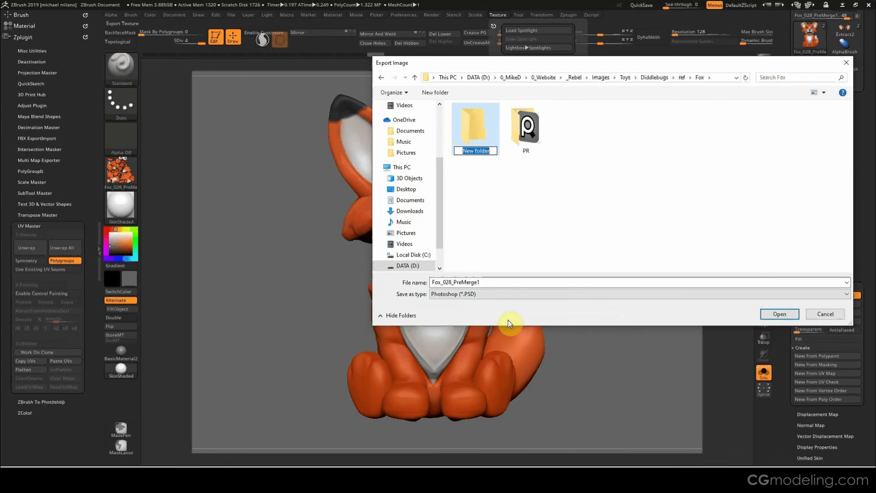
pyautogui.write('Textures')
pyautogui.click(500, 208)
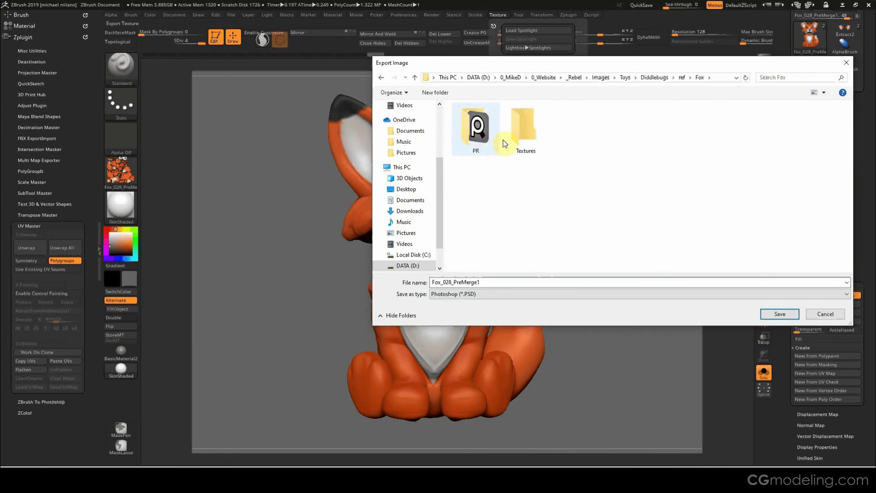
pyautogui.doubleClick(516, 136)
# - Choose the Photoshop (*.PSD) export format, then create and open a folder named Layers inside Textures
pyautogui.click(473, 294)
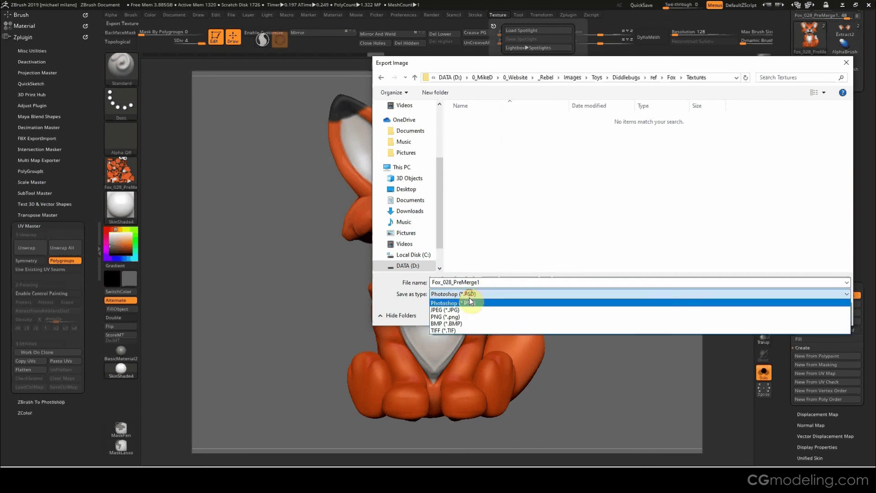
pyautogui.click(469, 301)
pyautogui.rightClick(472, 186)
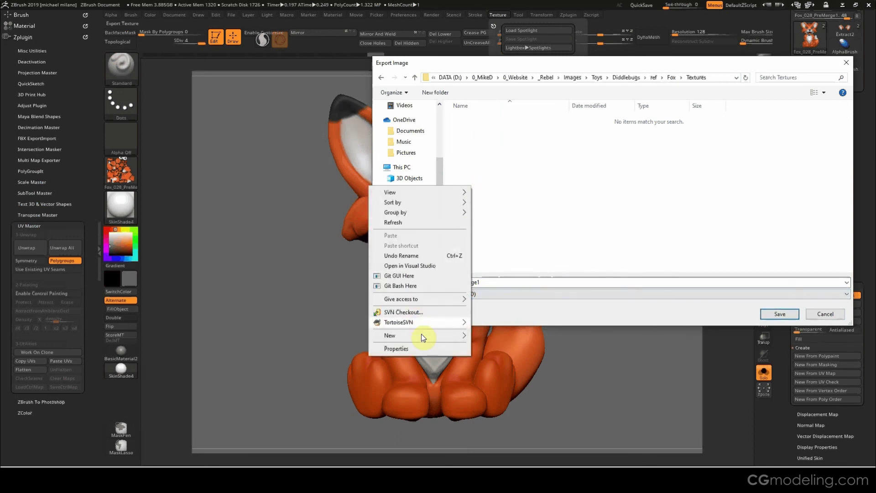
pyautogui.moveTo(421, 338)
pyautogui.click(493, 335)
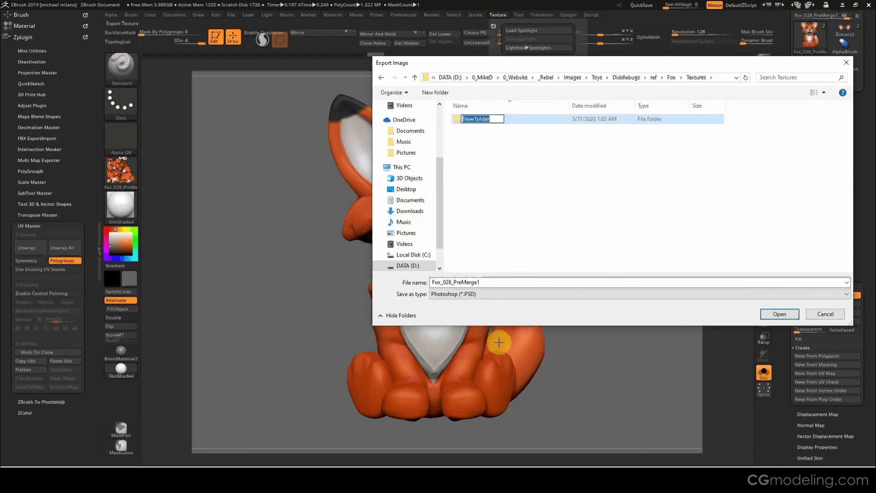
pyautogui.write('Layers')
pyautogui.press('Return')
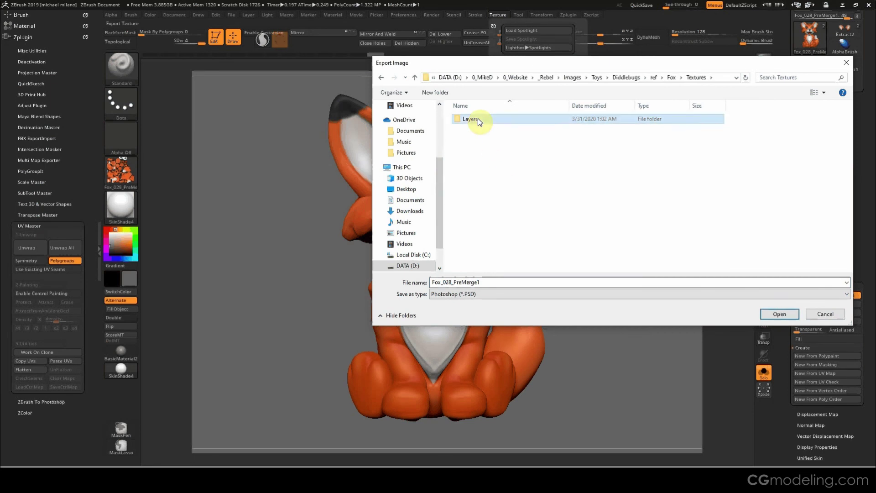
pyautogui.doubleClick(478, 119)
# - Export the texture as Diddlebugs_Fox_Texture_ZBrush_Export, saving the material index as a separate channel
pyautogui.doubleClick(475, 282)
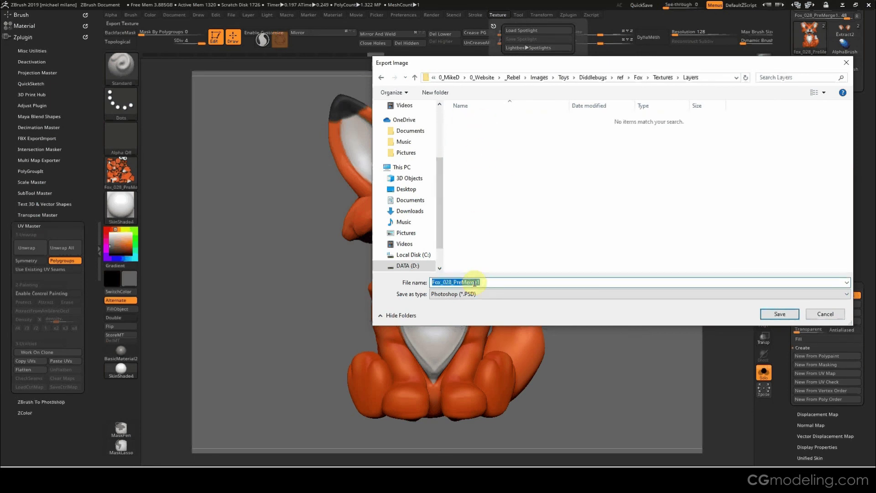
pyautogui.write('D')
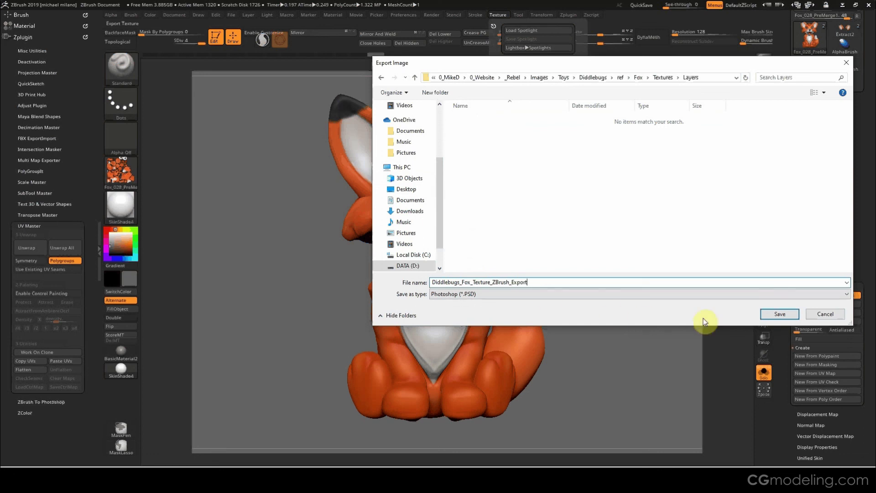
pyautogui.click(777, 313)
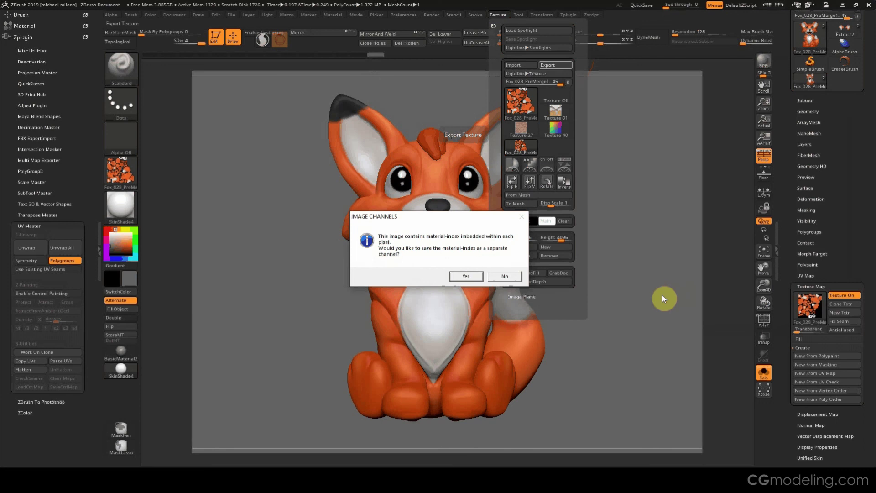
pyautogui.click(466, 276)
pyautogui.moveTo(563, 289); pyautogui.dragTo(587, 301)
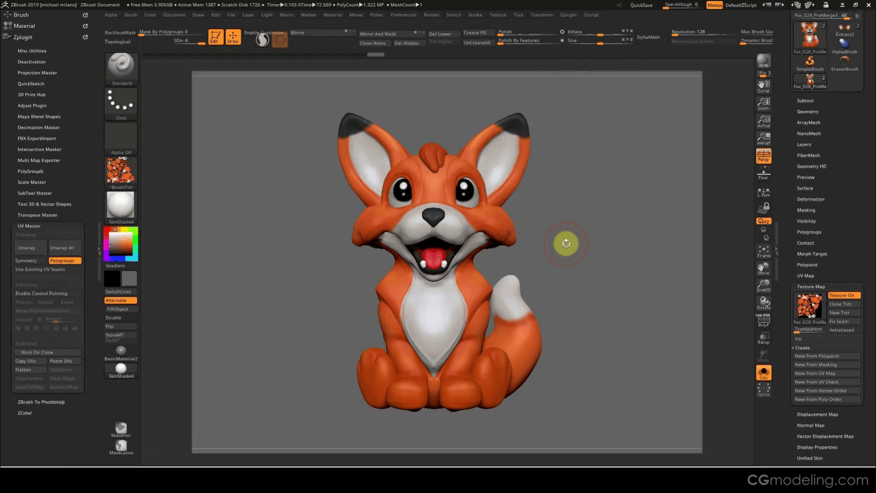
pyautogui.moveTo(566, 243); pyautogui.dragTo(576, 259)
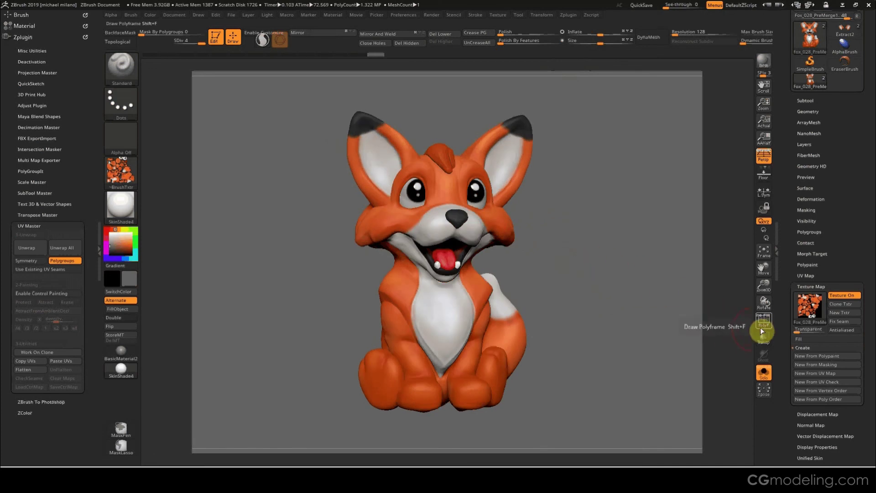
pyautogui.moveTo(653, 317); pyautogui.dragTo(628, 323)
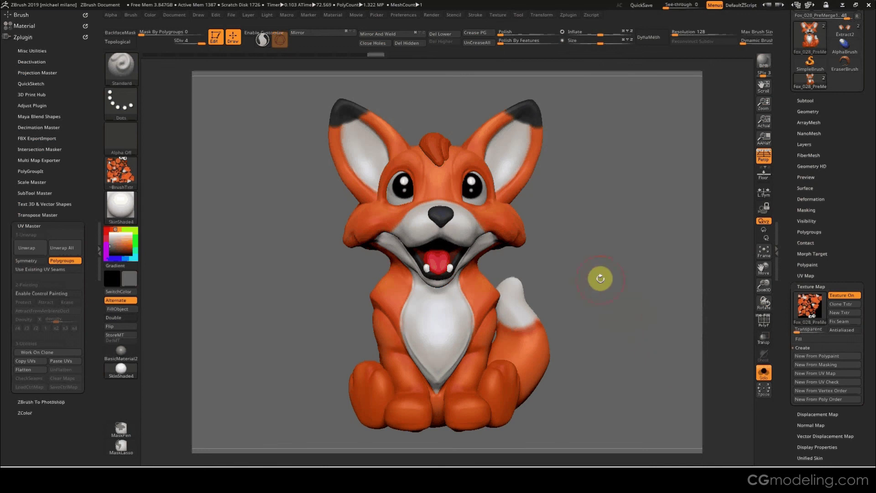
pyautogui.moveTo(601, 276)
pyautogui.mouseDown()
pyautogui.moveTo(617, 285)
pyautogui.moveTo(610, 286)
pyautogui.mouseUp()
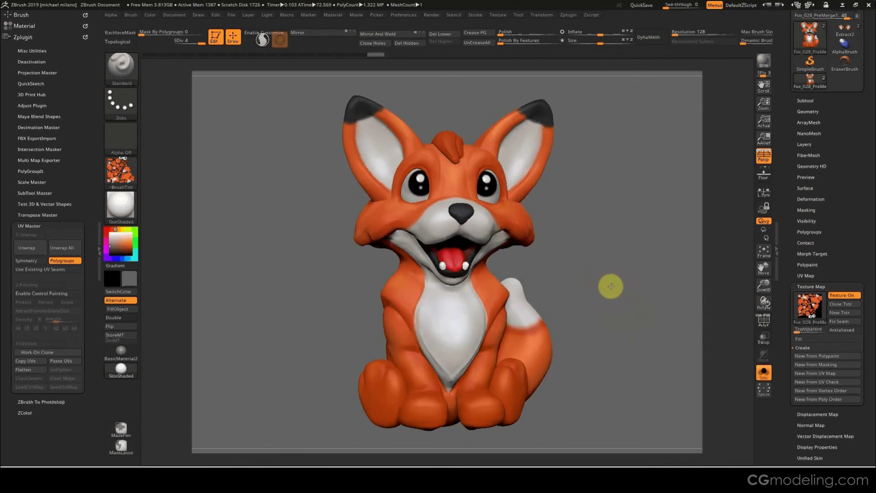
pyautogui.moveTo(611, 287); pyautogui.dragTo(612, 287)
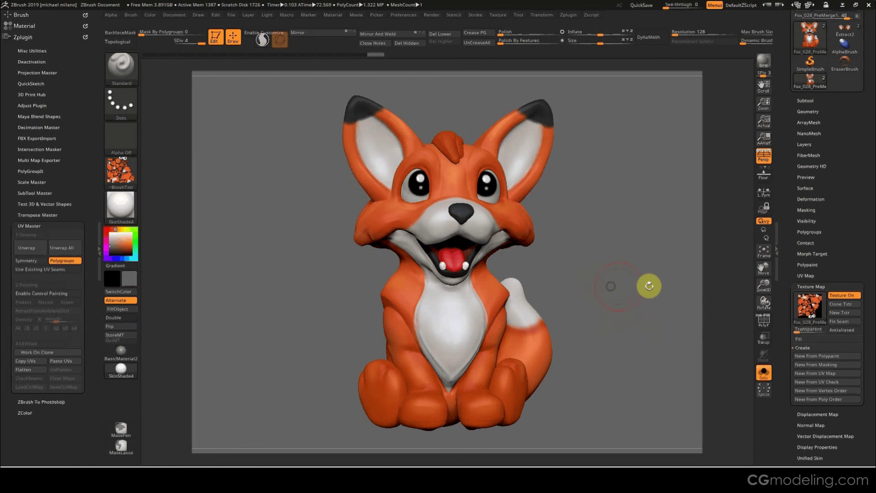